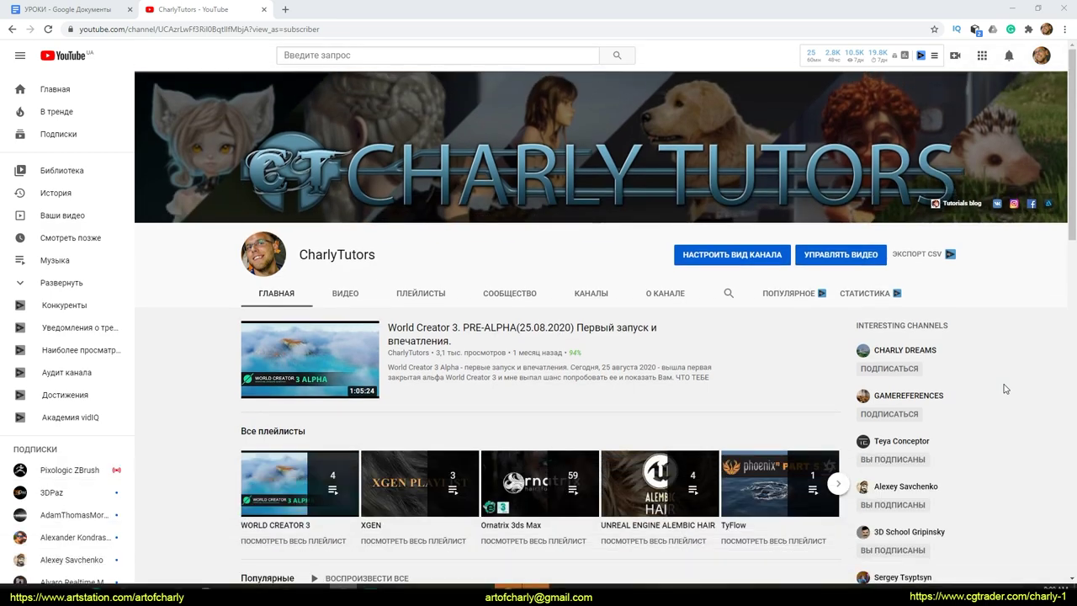
mouse_move(419, 305)
left_mouse_down()
mouse_move(646, 310)
mouse_move(668, 295)
left_mouse_up()
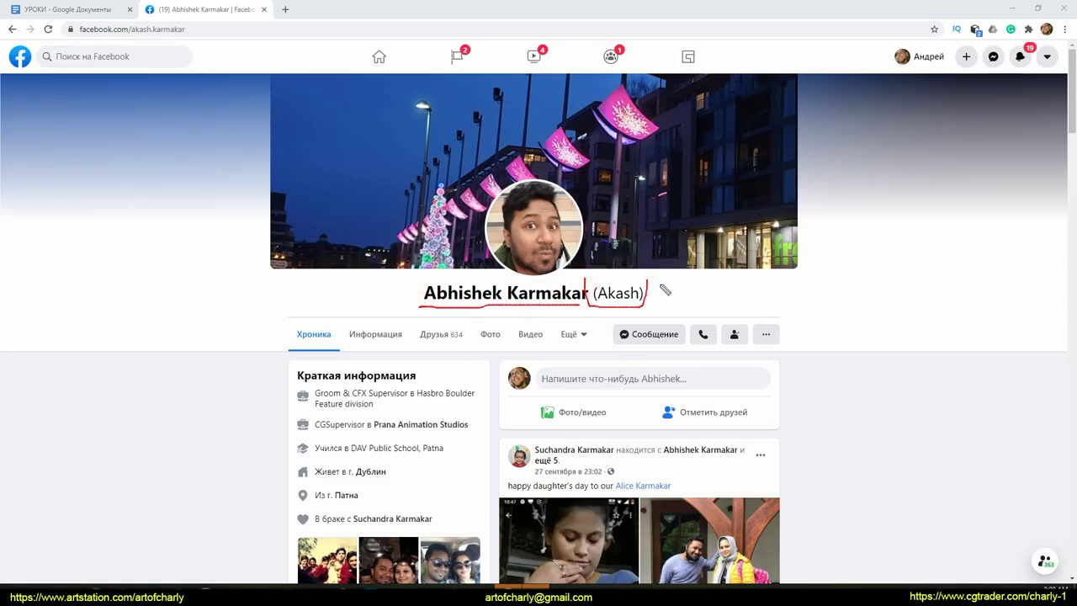
left_click_drag(656, 299, 680, 299)
key("Escape")
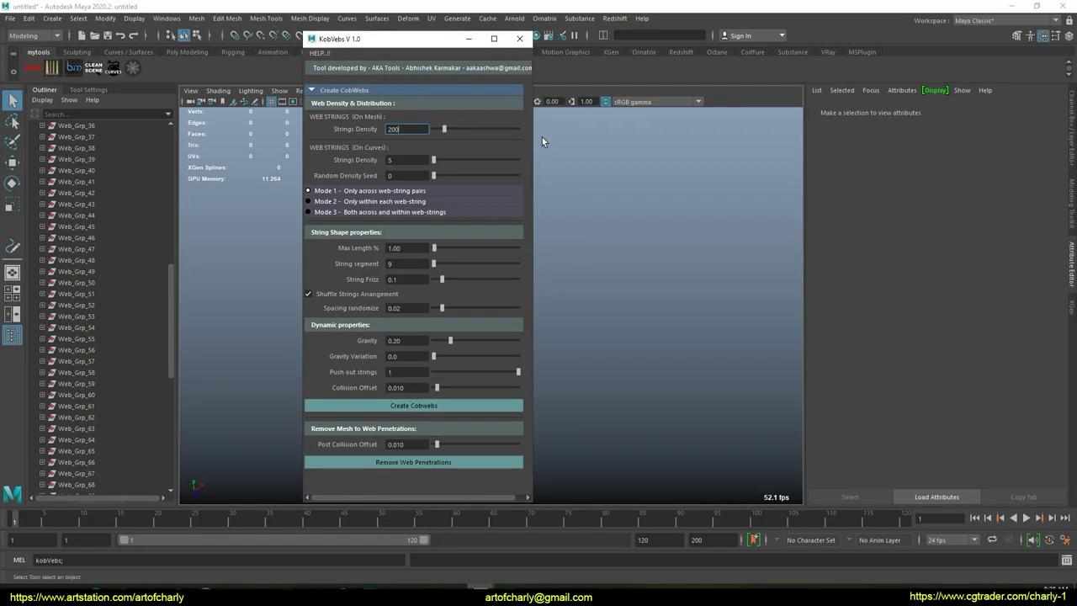
left_click_drag(531, 135, 552, 135)
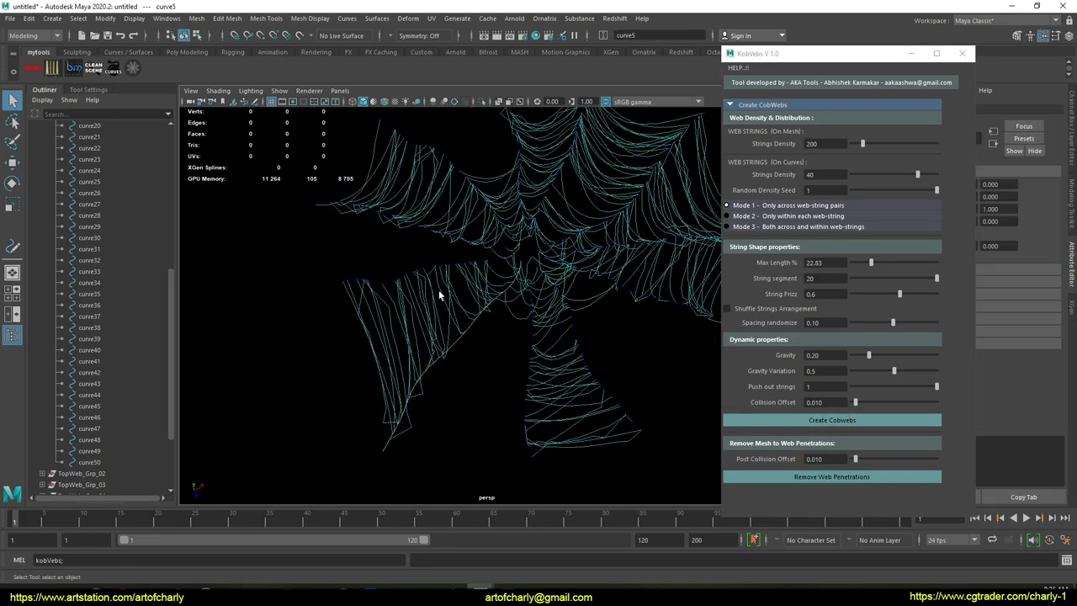
left_click_drag(439, 290, 524, 365, "alt")
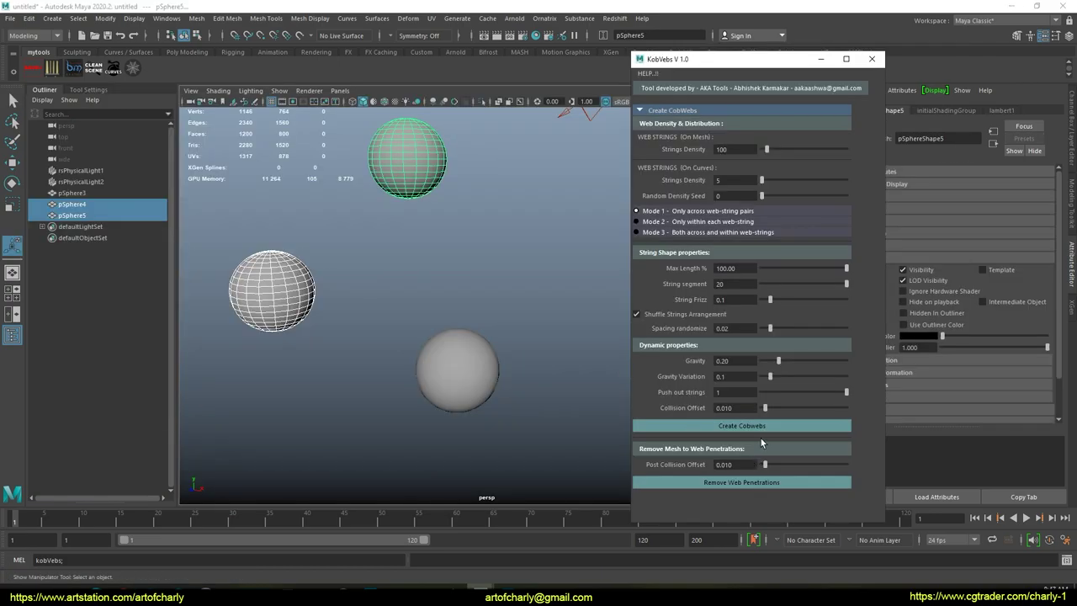
Step: Create KobVebs cobwebs between the two selected spheres, and another set between the upper sphere and the lower sphere
left_click(755, 426)
left_click_drag(410, 279, 471, 261, "alt")
left_click(422, 212)
left_click(472, 392, "shift")
left_click(730, 426)
left_click(523, 329)
left_click_drag(523, 329, 435, 348, "alt")
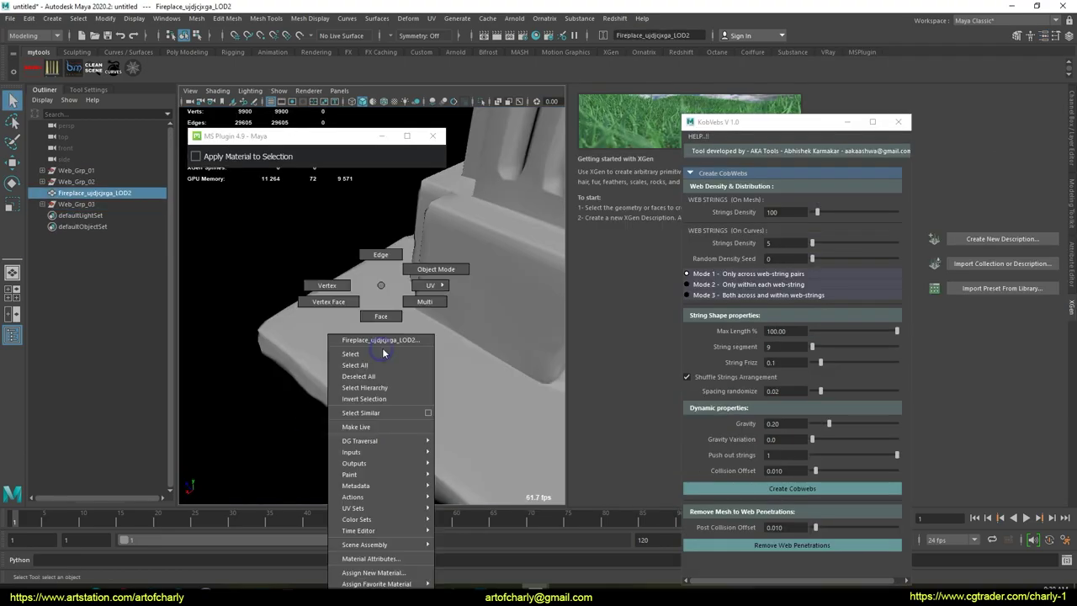
left_click_drag(382, 348, 347, 332, "alt")
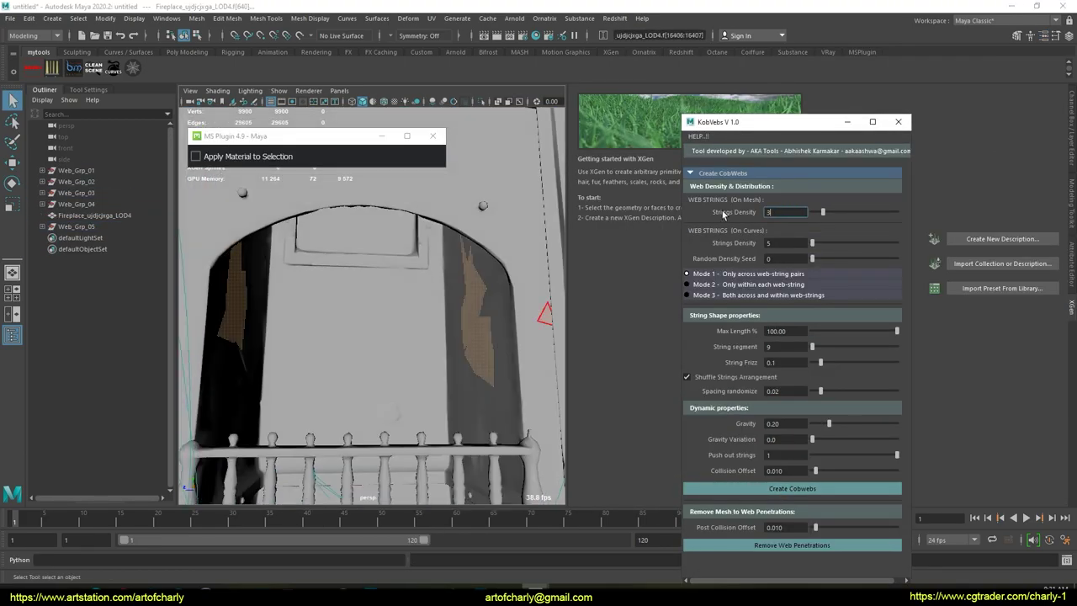
left_click_drag(438, 311, 426, 358, "alt")
key("F8")
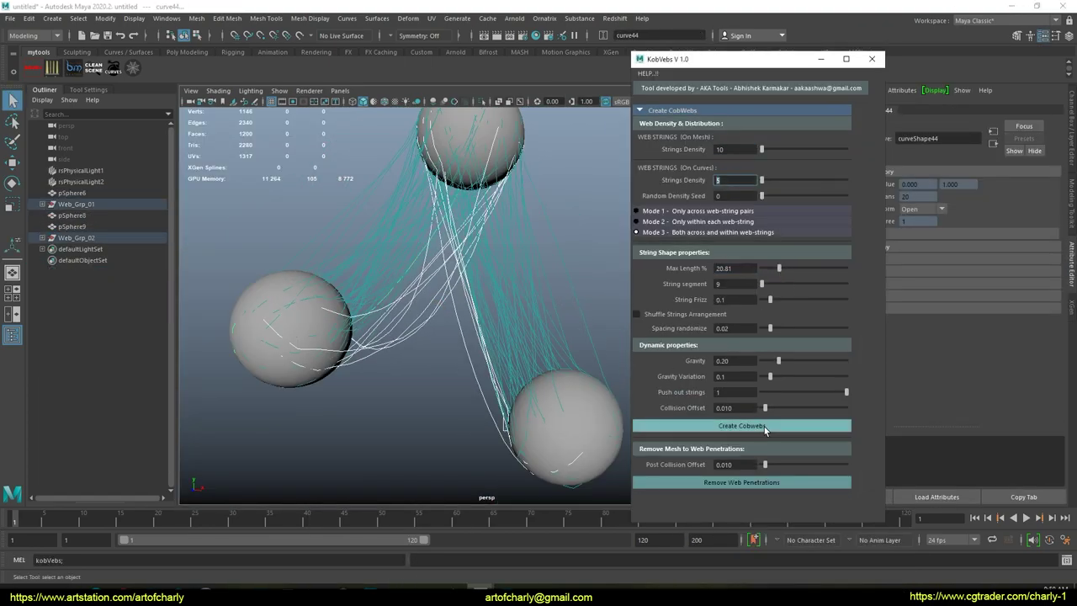
left_click_drag(440, 320, 438, 169, "alt")
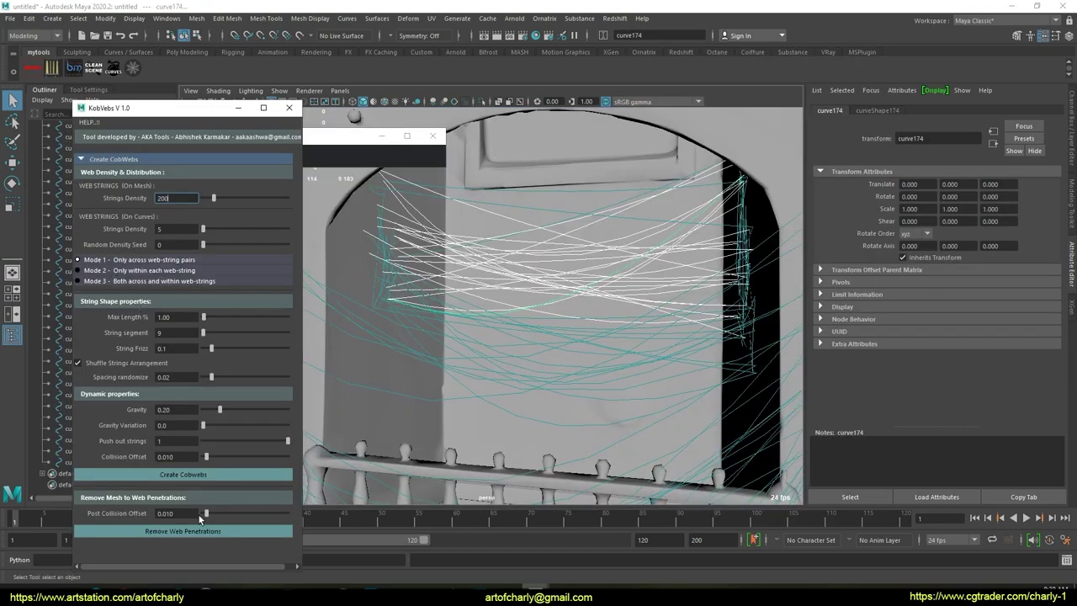
Step: Create cobwebs across the selected web strings in the fireplace opening and clear the selection
left_click(178, 476)
left_click_drag(505, 333, 565, 333, "alt")
scroll(581, 332, "down", 6)
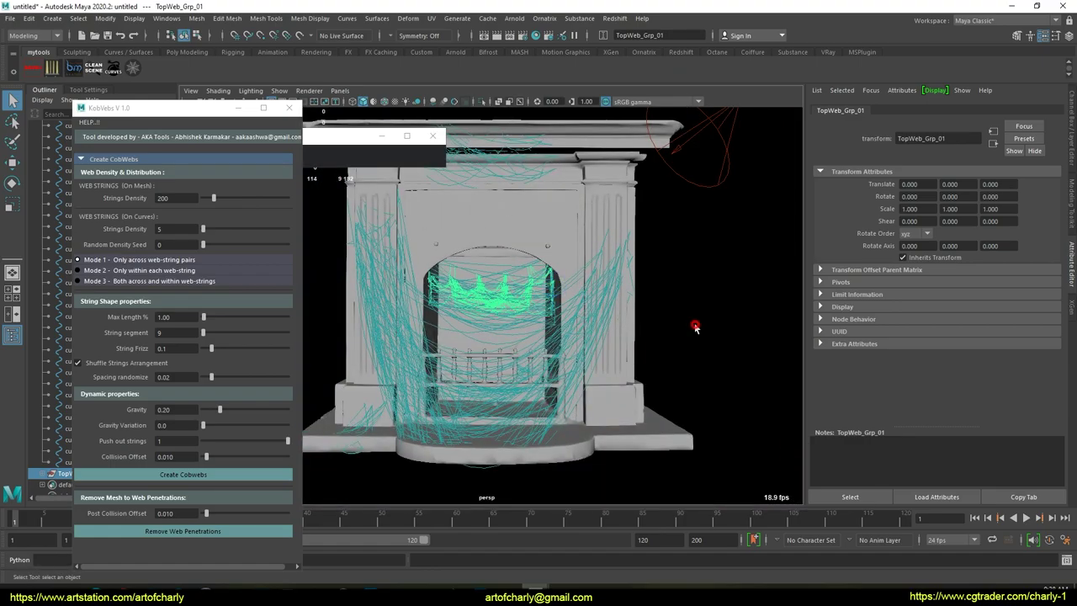
left_click(695, 327)
left_click_drag(192, 109, 437, 115)
left_click(536, 123)
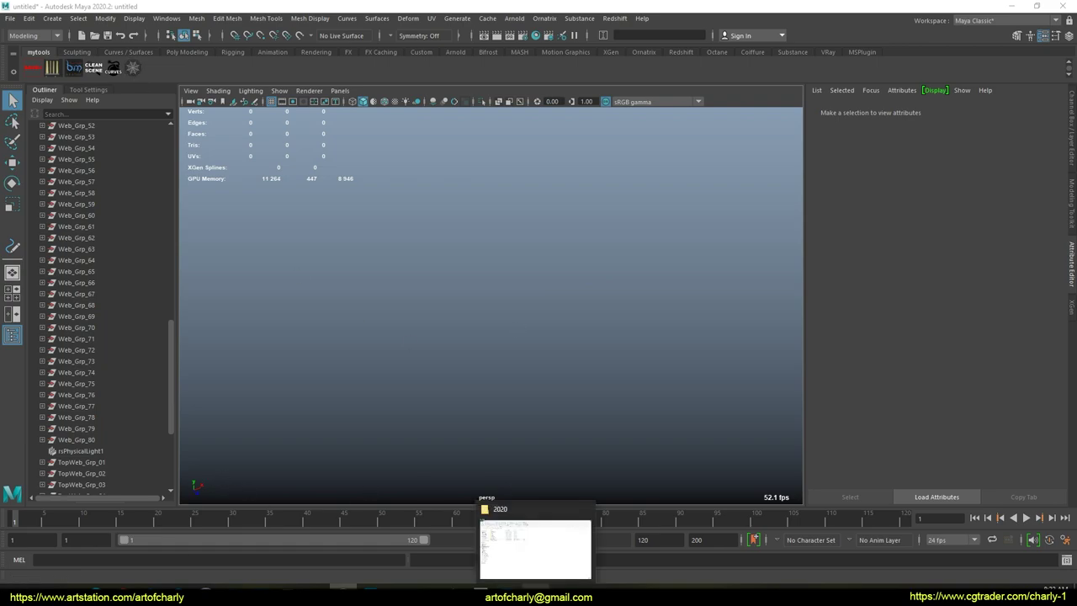
Step: Switch to File Explorer and check the full path of the Documents\maya\2020 folder
left_click(536, 587)
left_click(224, 88)
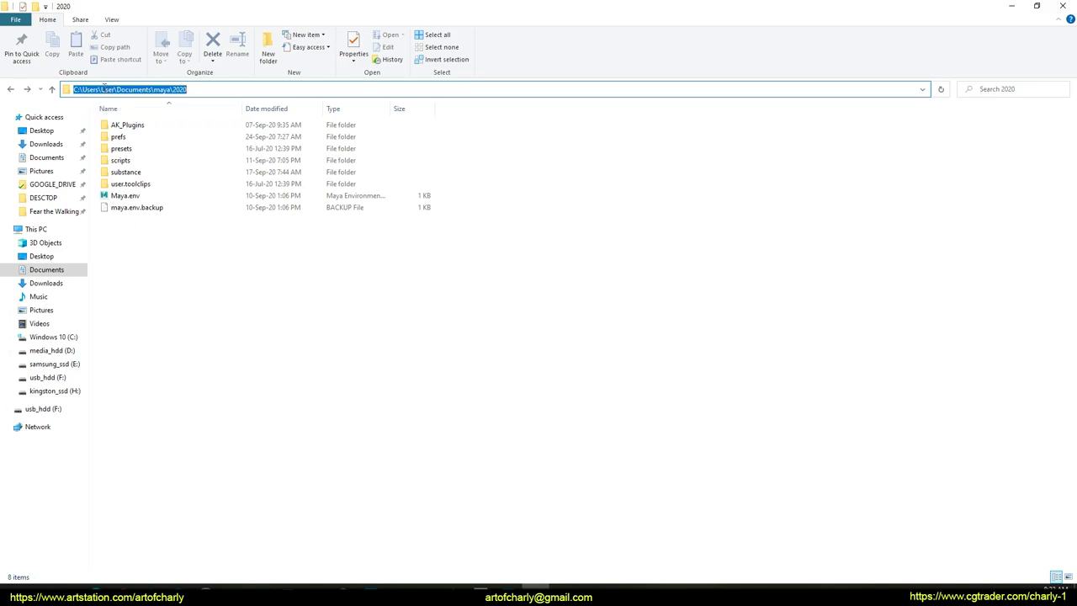
key("Escape")
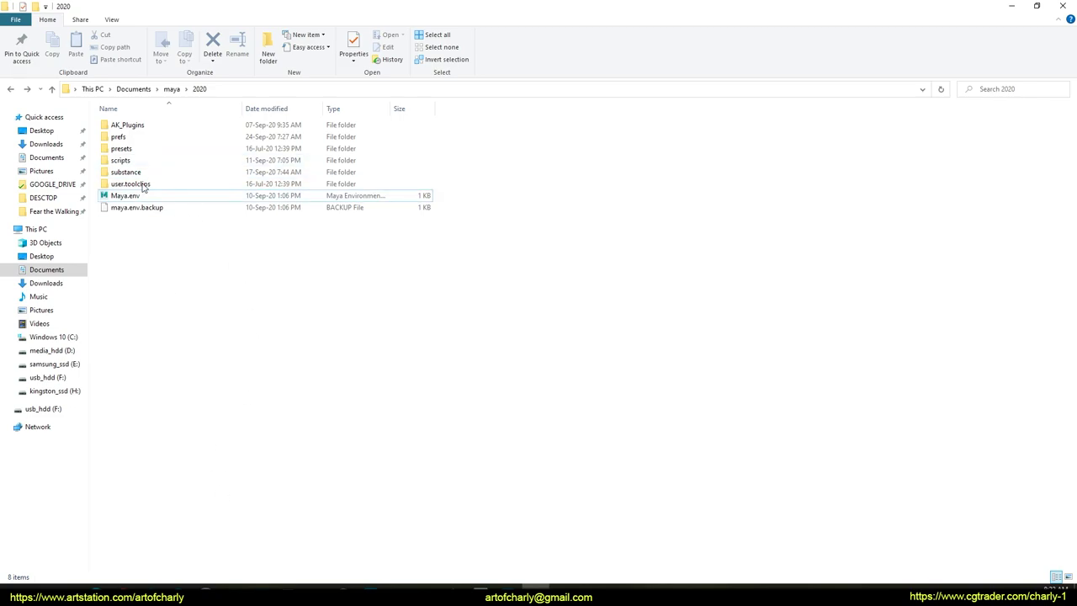
Step: Open the AK_Plugins folder and examine the plug-in files kobVebs.py and kobVebsSource.pyc
double_click(132, 124)
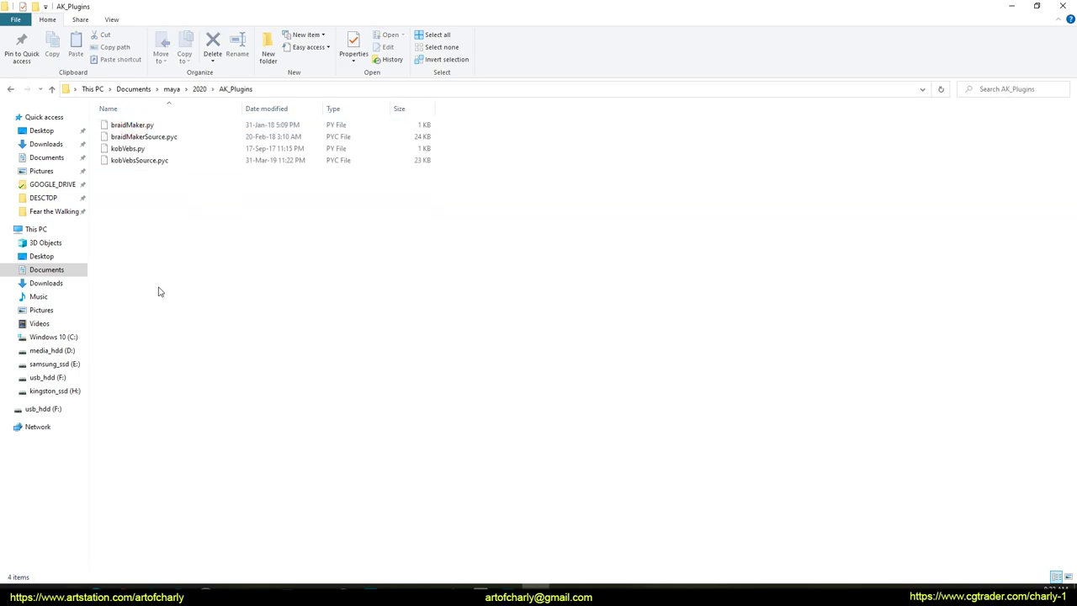
left_click(122, 149)
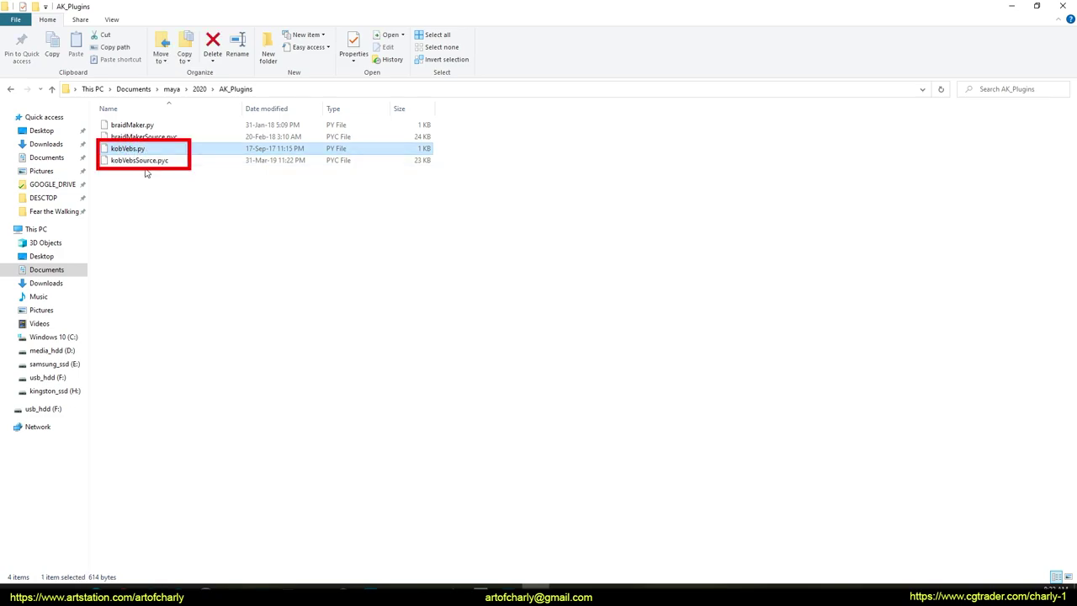
left_click(167, 161)
left_click(181, 176)
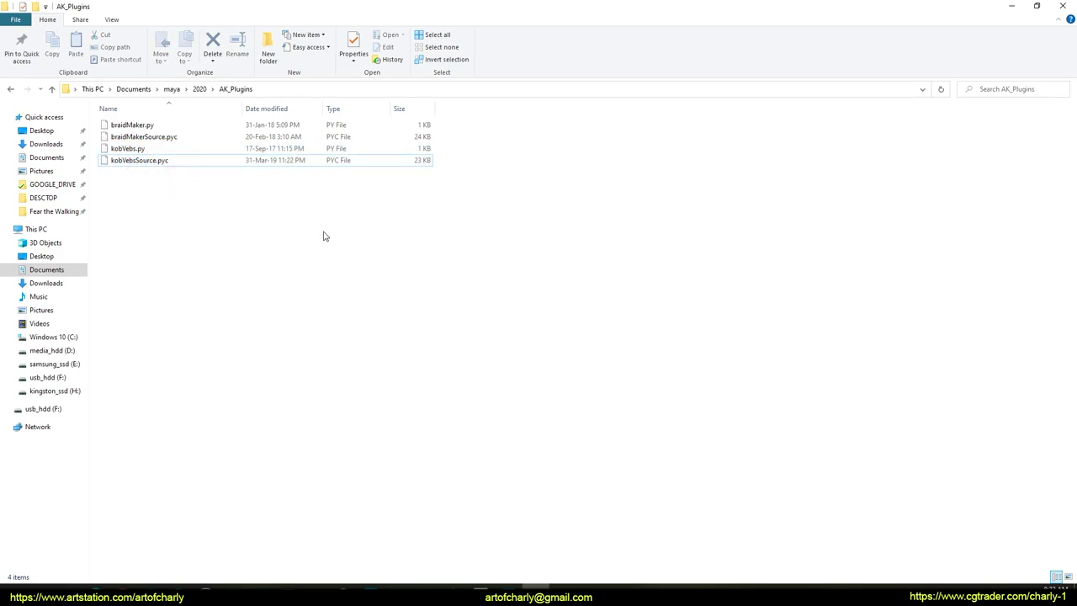
left_click(124, 148)
left_click(135, 160)
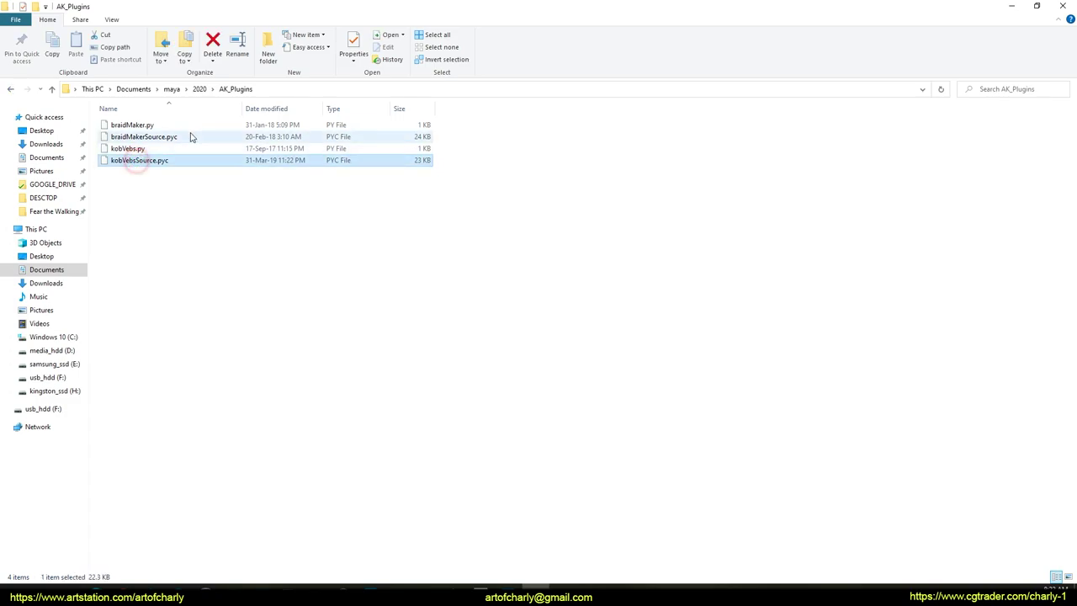
Step: Return to the 2020 folder and open Maya.env in Notepad++
left_click(10, 89)
left_click(128, 196)
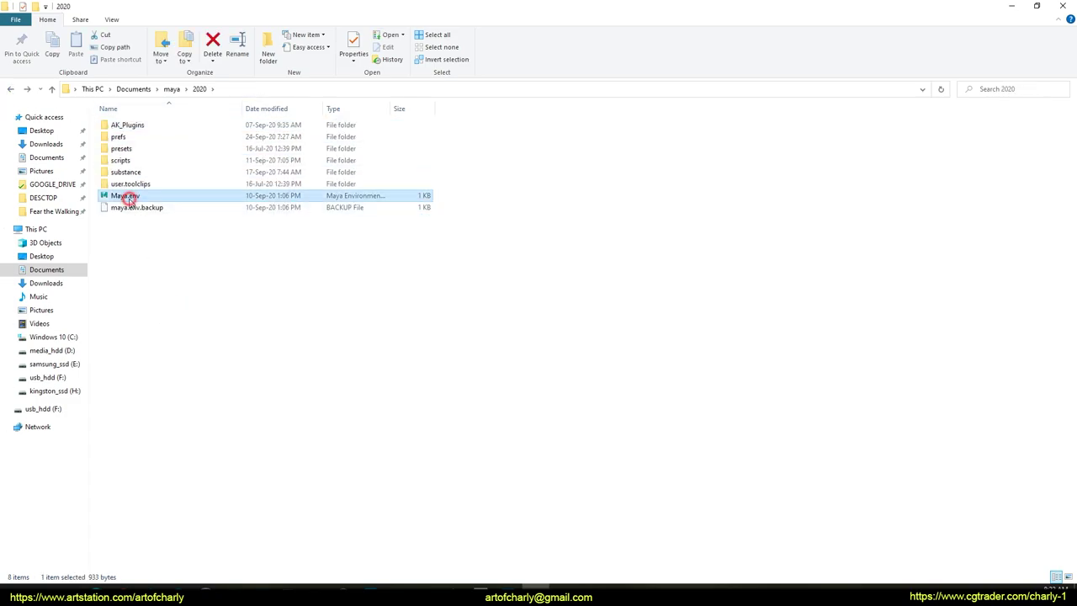
right_click(131, 200)
left_click(51, 244)
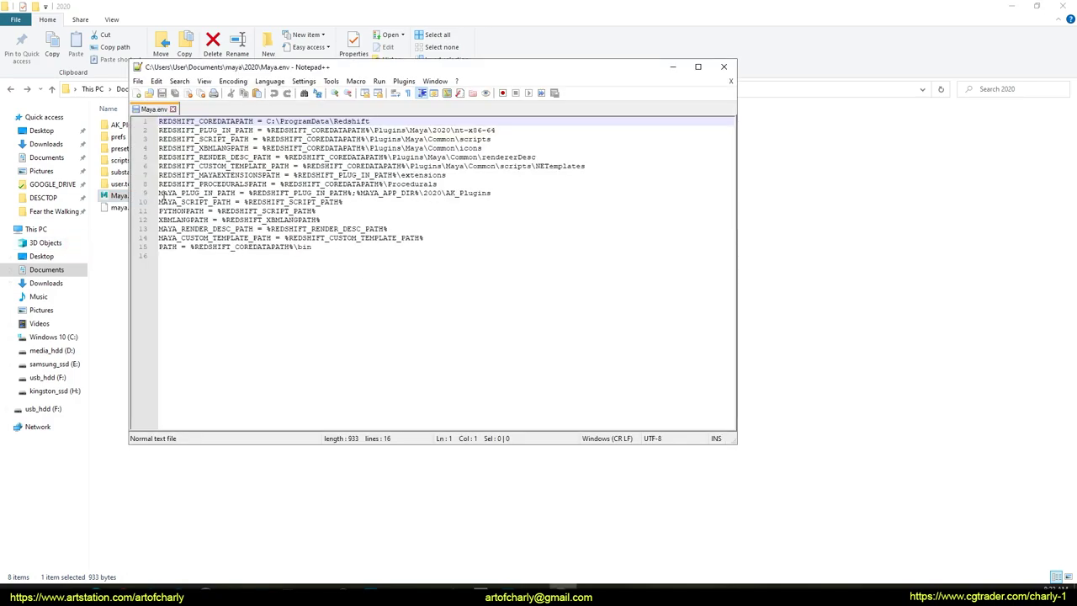
Step: Bookmark the MAYA_PLUG_IN_PATH line in Maya.env and examine its Redshift and AK_Plugins path entries
left_click(155, 192)
left_click(200, 193)
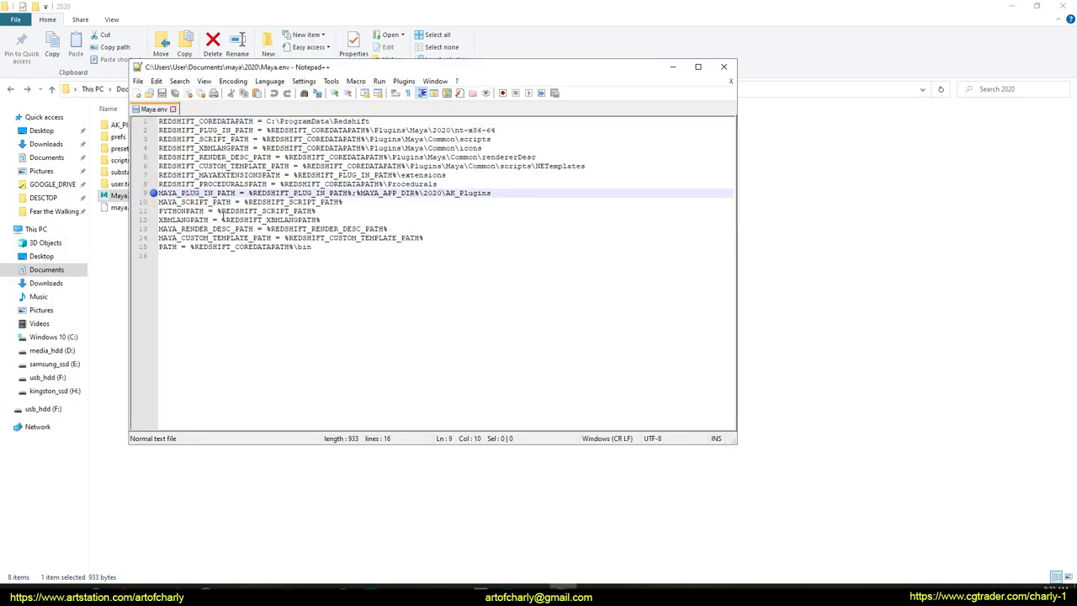
left_click(153, 197)
left_click(152, 194)
left_click_drag(249, 193, 354, 196)
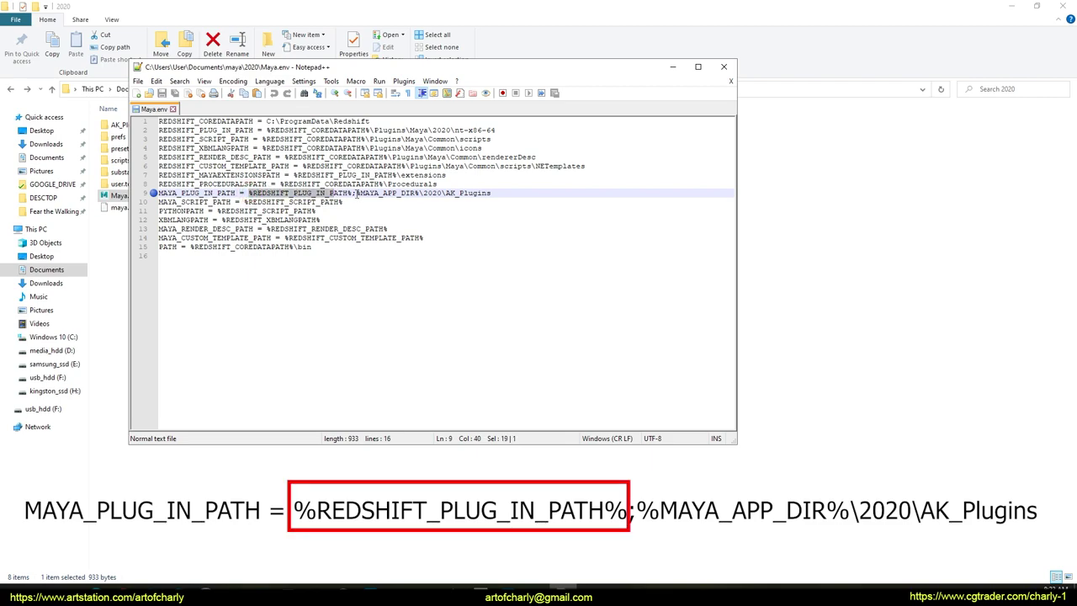
left_click(355, 193)
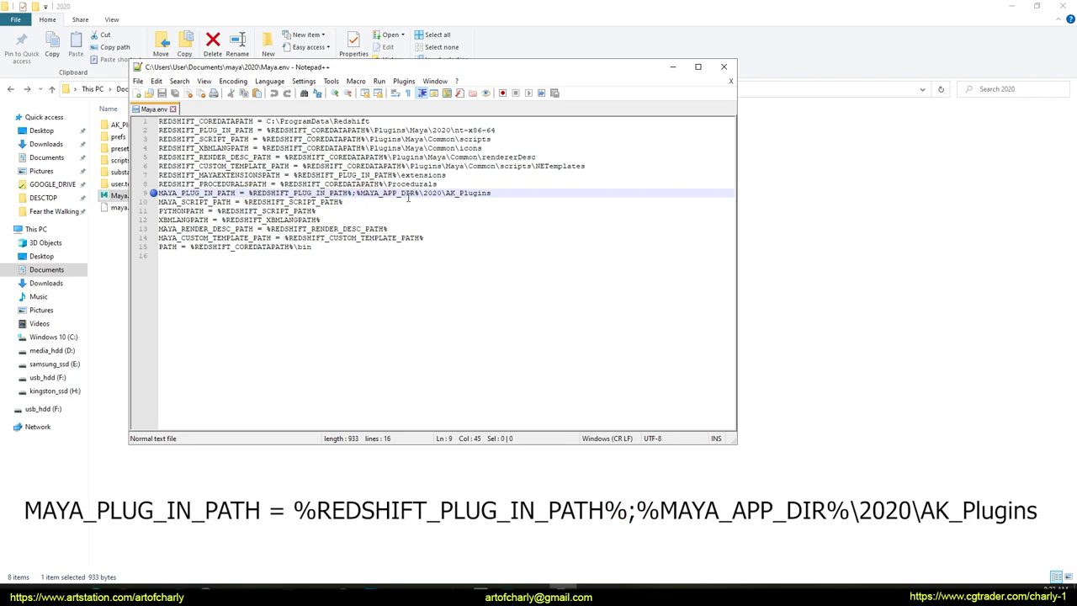
left_click_drag(503, 194, 159, 192)
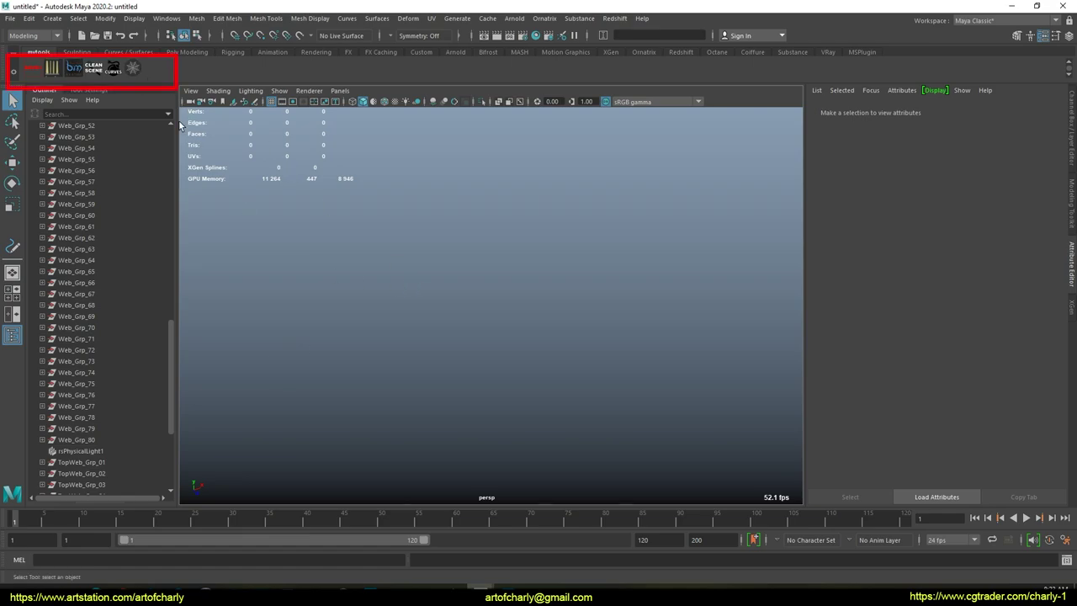
Step: Switch to Maya, open the existing KobVebs shelf button for editing and select its kobVebs; command
right_click(136, 71)
left_click(165, 86)
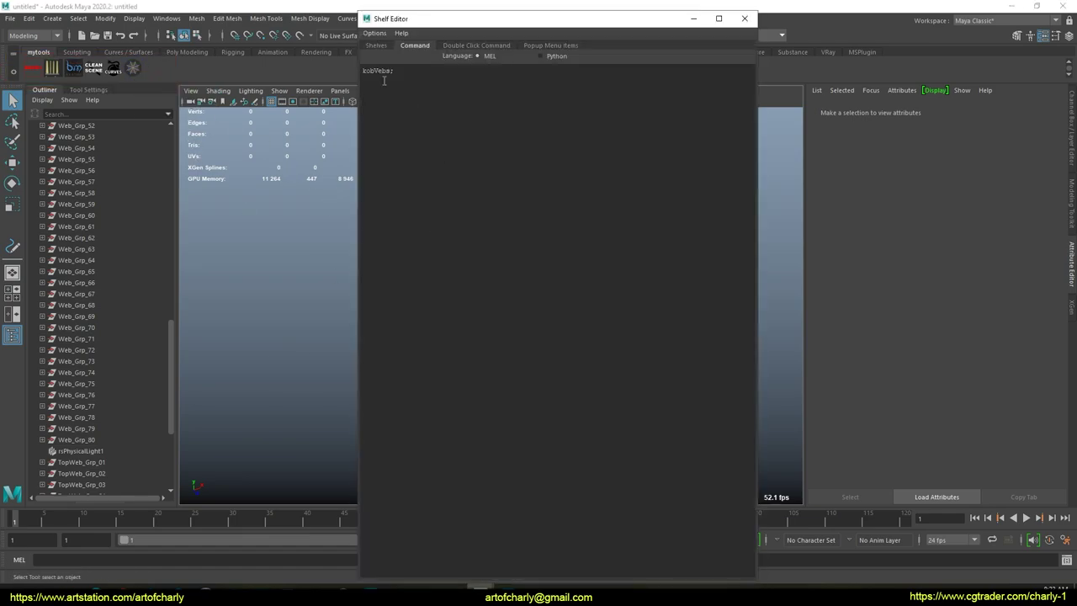
left_click_drag(408, 73, 282, 64)
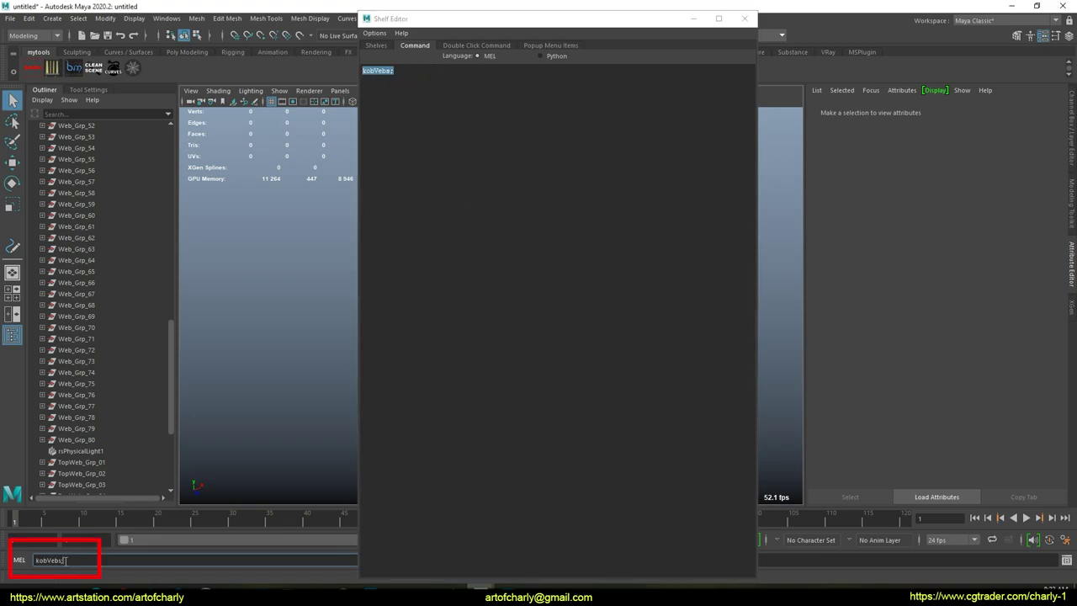
Step: Add the kobVebs; command from the command line to the mytools shelf as a MEL script, and close the Shelf Editor
left_click_drag(65, 560, 35, 561)
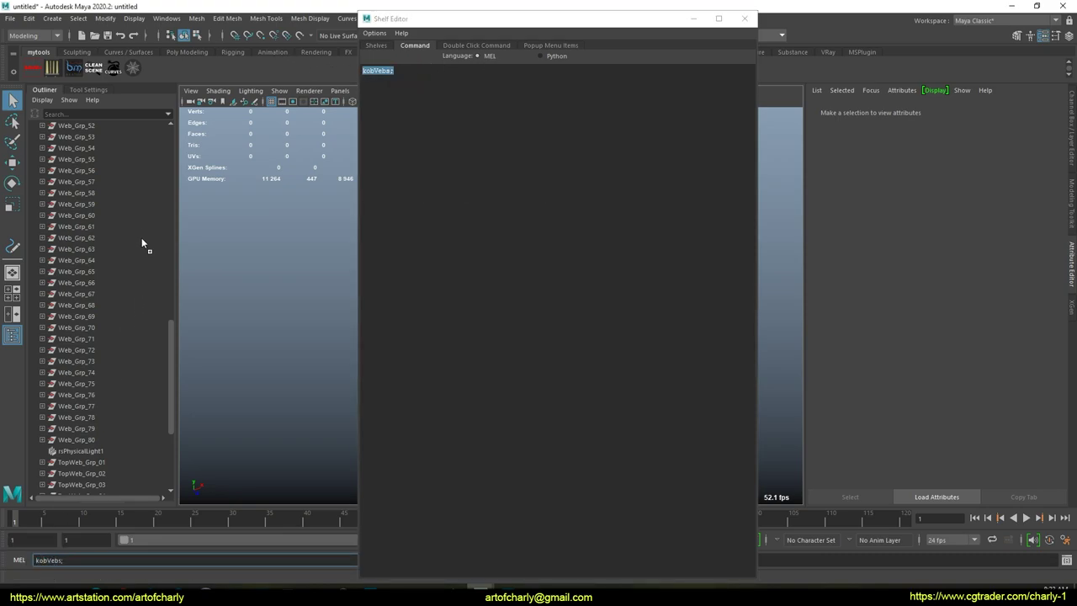
middle_click_drag(142, 99, 151, 67)
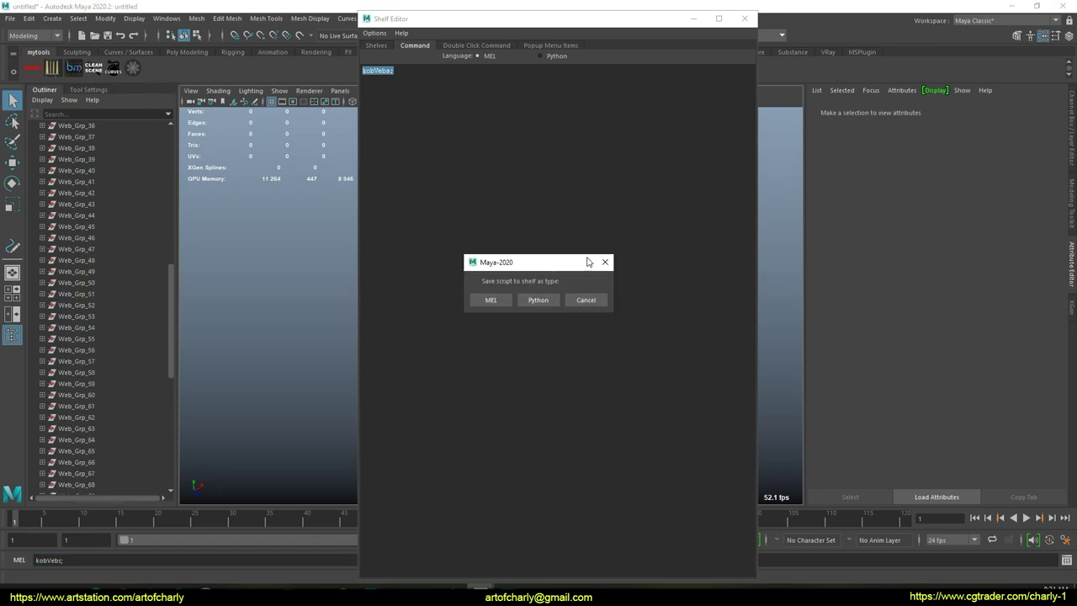
left_click(500, 308)
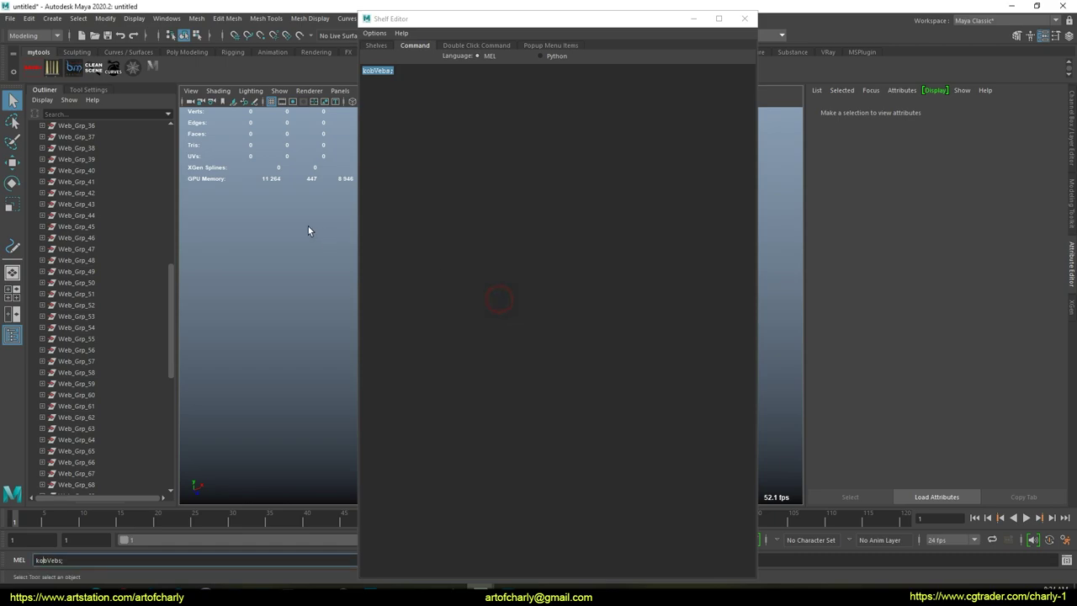
left_click(153, 66)
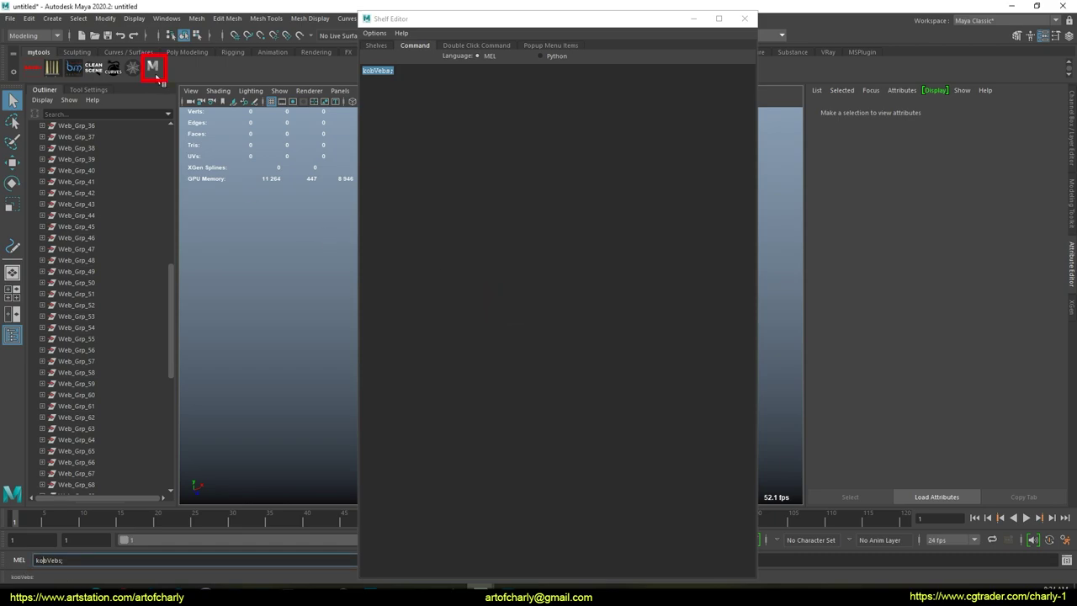
left_click(745, 19)
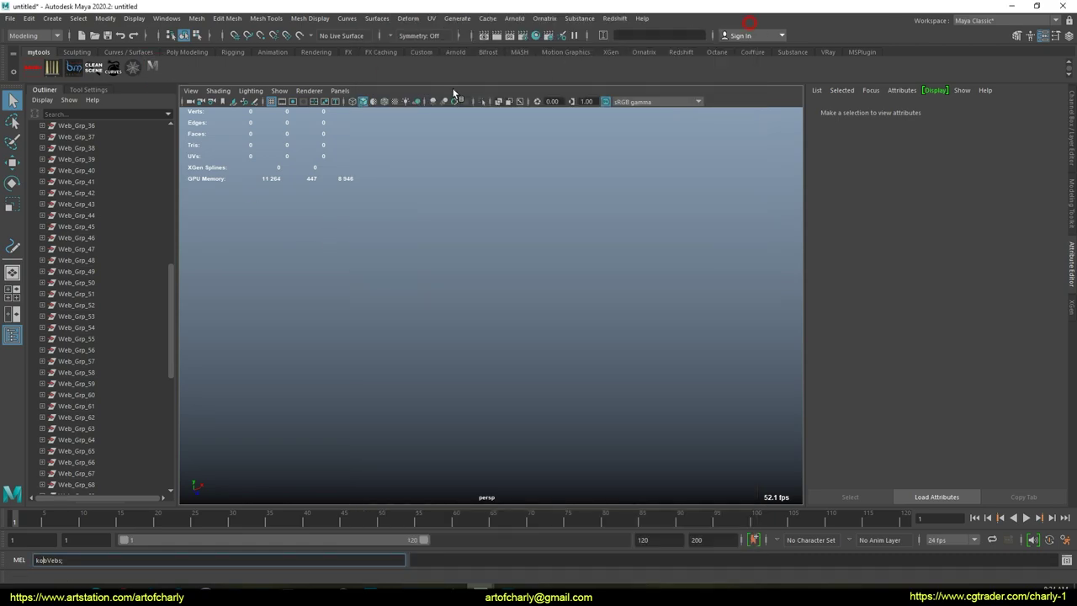
Step: Open the new kobVebs; shelf button's shelf settings and start choosing its icon image
right_click(154, 69)
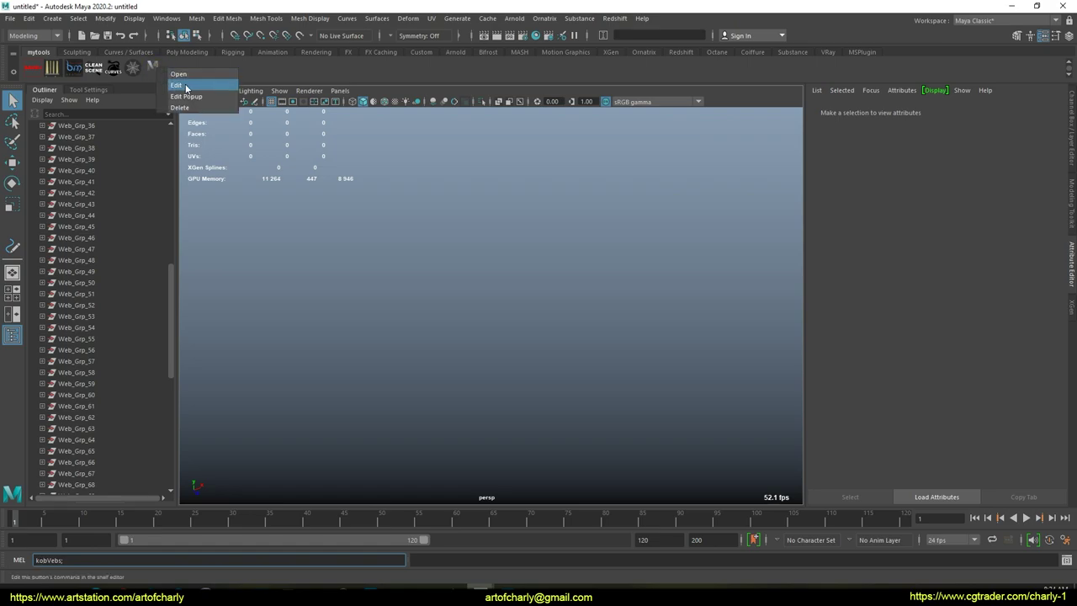
left_click(177, 85)
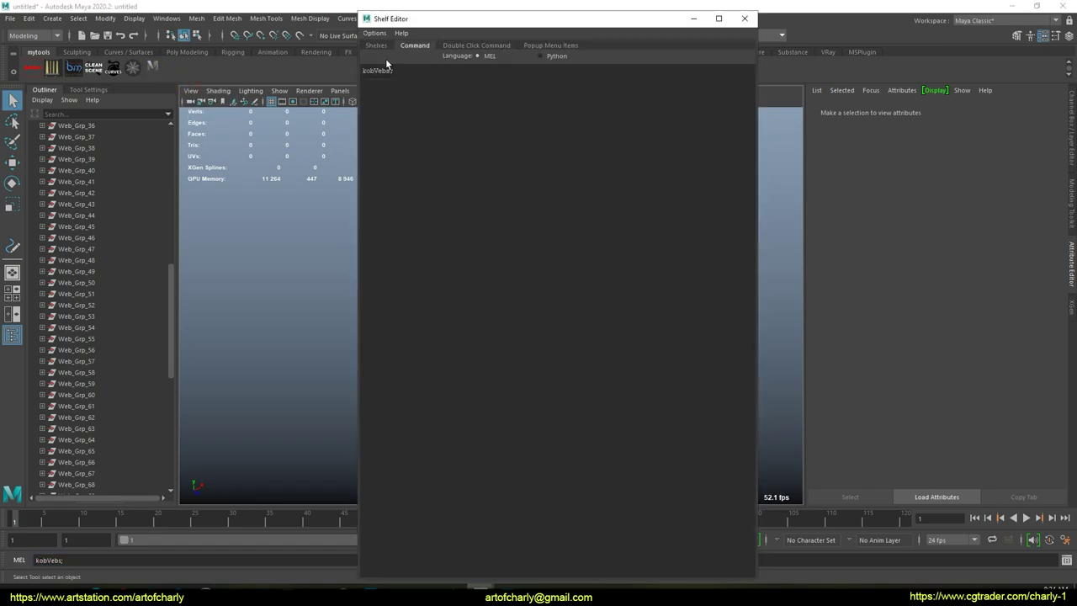
left_click(376, 45)
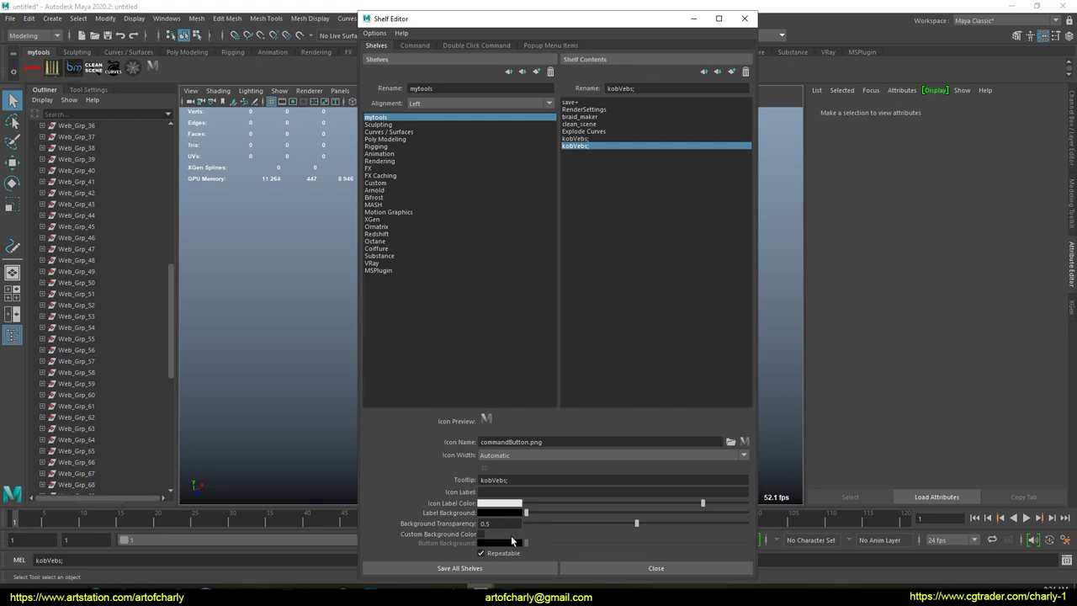
left_click(729, 442)
left_click(570, 441)
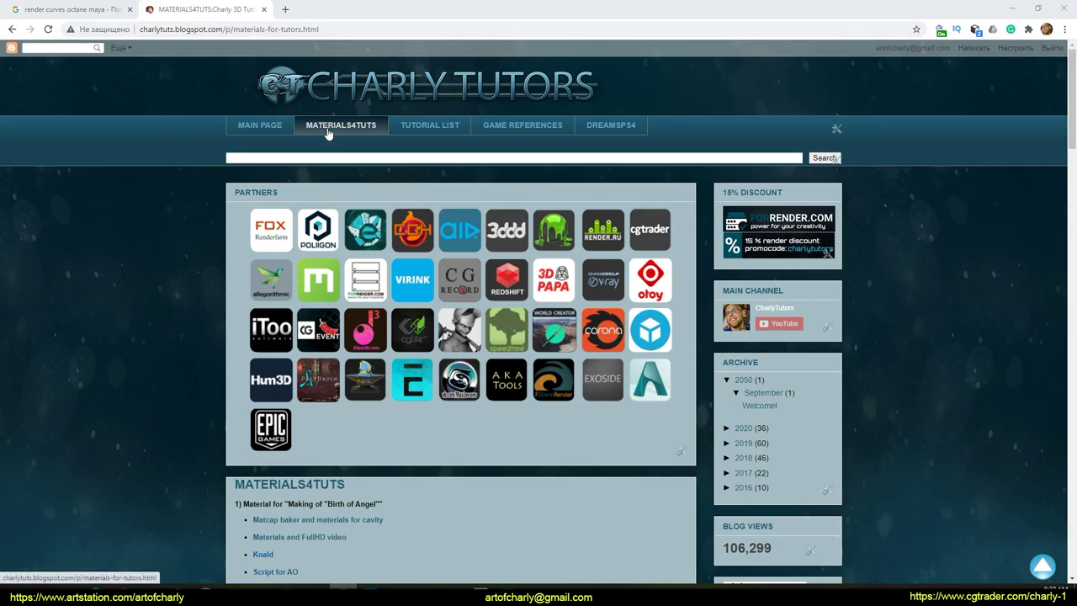
Step: Switch to the browser and look through the MATERIALS4TUTS page of the Charly Tutors blog
scroll(434, 363, "down", 15)
scroll(434, 364, "down", 10)
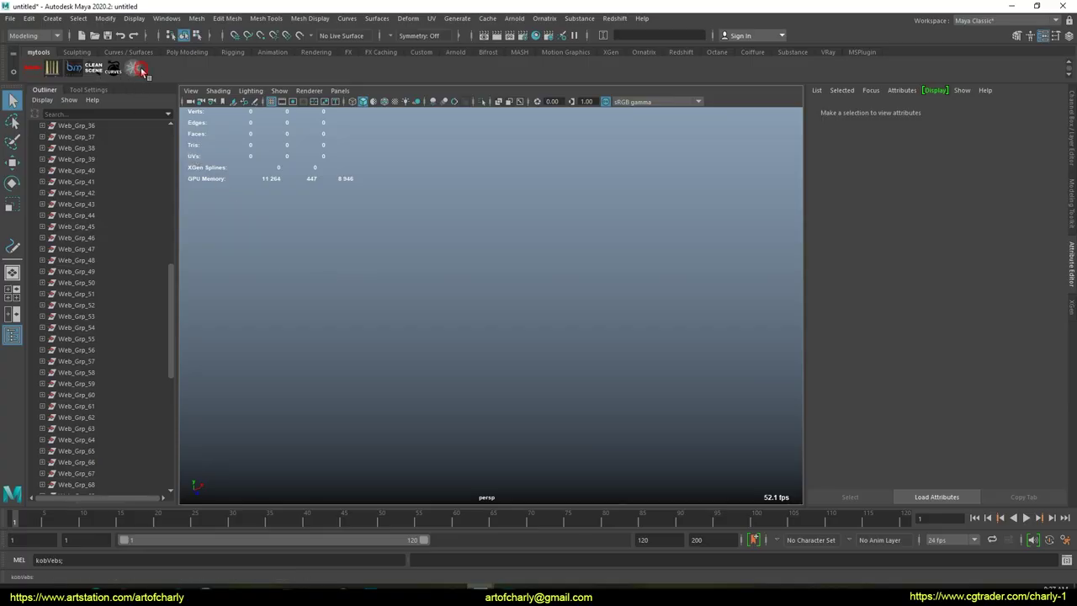
Step: Switch to Maya, launch KobVebs from the mytools shelf and move its window over the viewport
left_click(139, 69)
left_click_drag(753, 133, 373, 48)
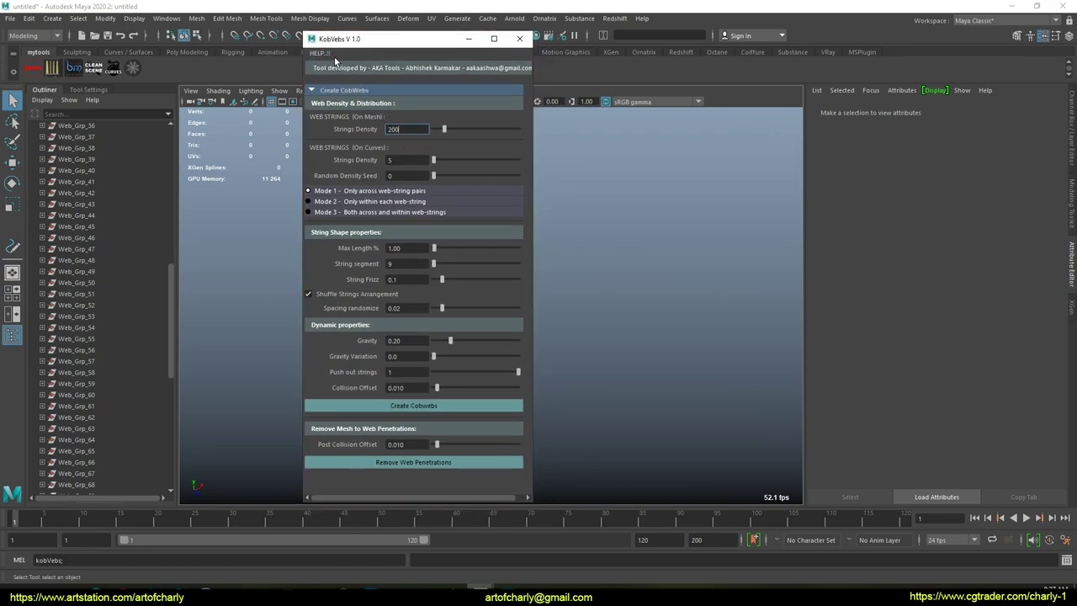
Step: Open the KobVebs Tutorials and About Us help pages in the browser, closing unneeded tabs before returning to Maya
left_click(337, 59)
left_click(337, 76)
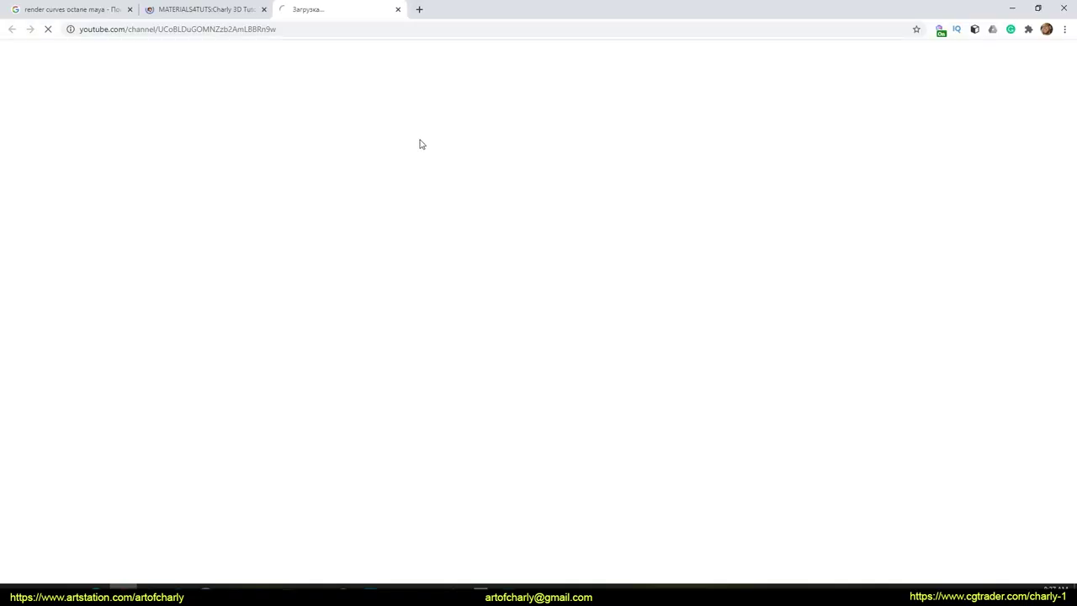
middle_click(92, 13)
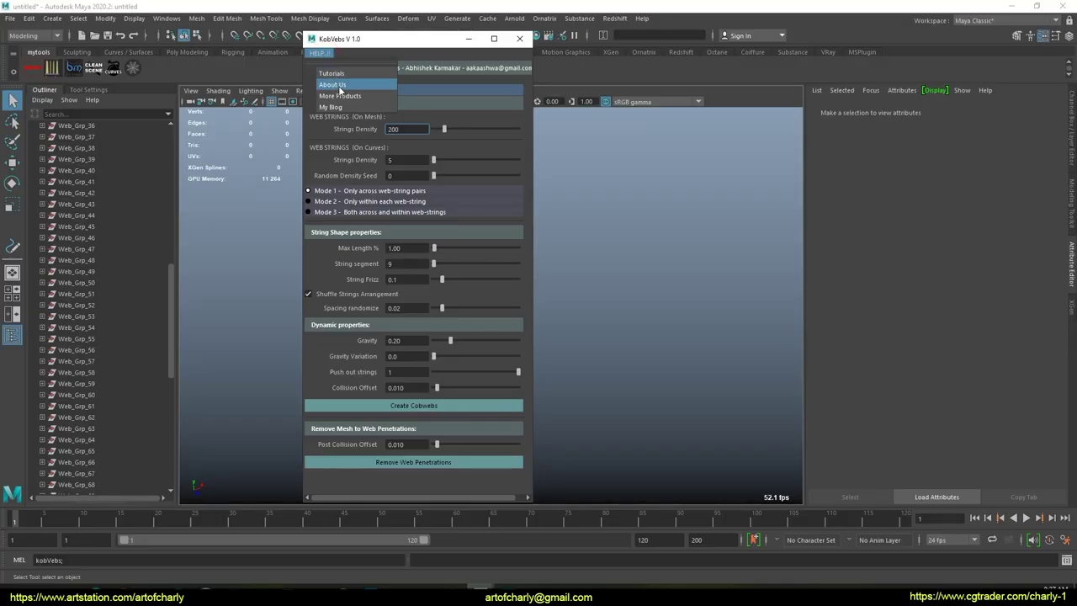
left_click(340, 87)
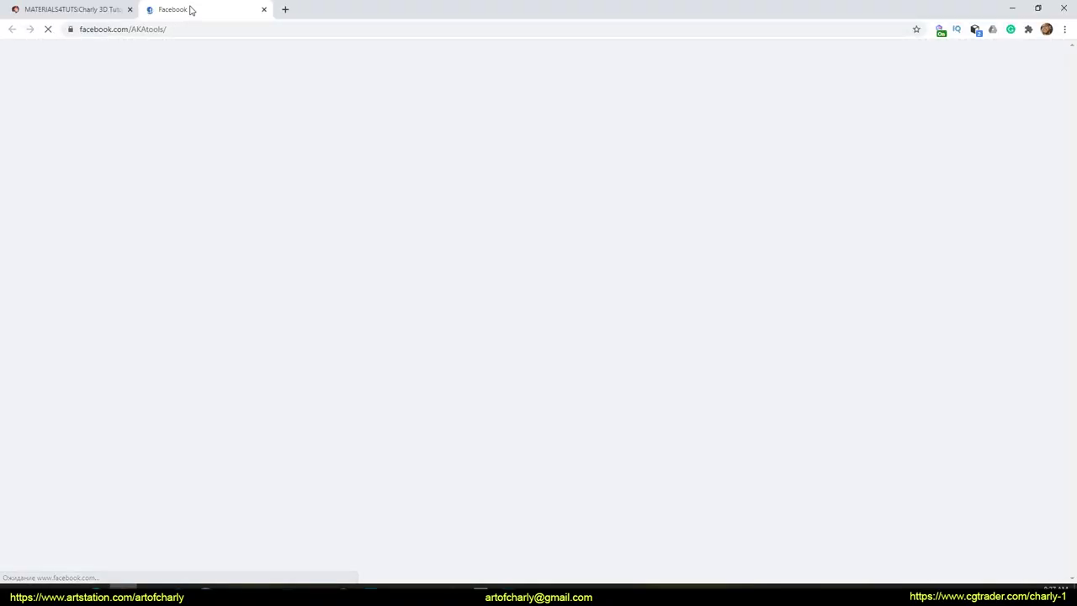
middle_click(191, 10)
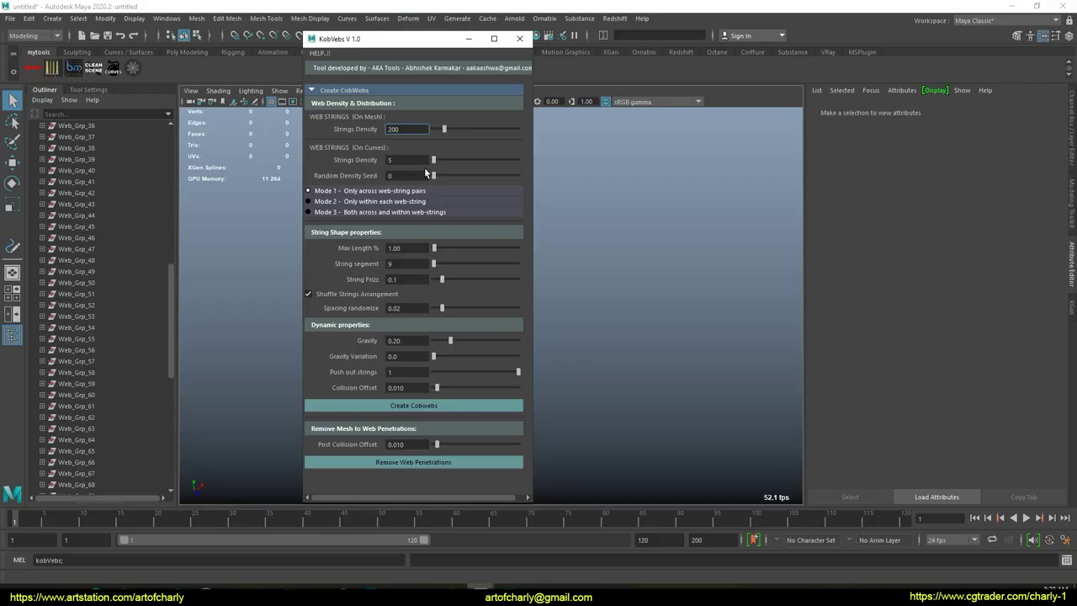
Step: Widen the KobVebs window to show its full contents and move it clear of the viewport's drawing area
left_click_drag(531, 135, 555, 169)
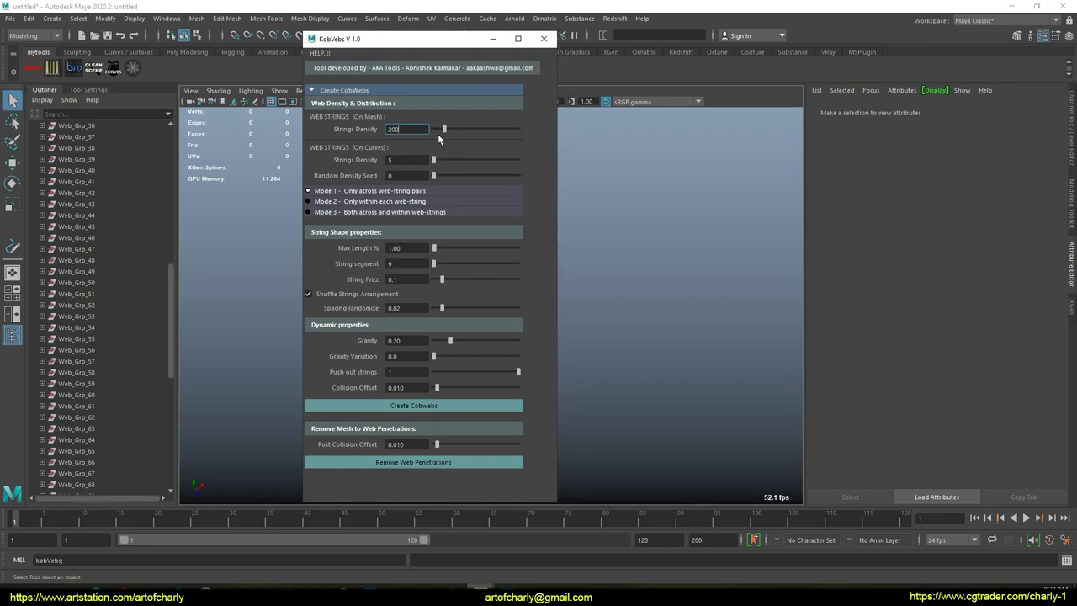
left_click_drag(431, 42, 850, 57)
Step: Draw eleven wavy curves radiating from a common centre in the top view with the Pencil Curve Tool
key("space")
left_click(244, 199)
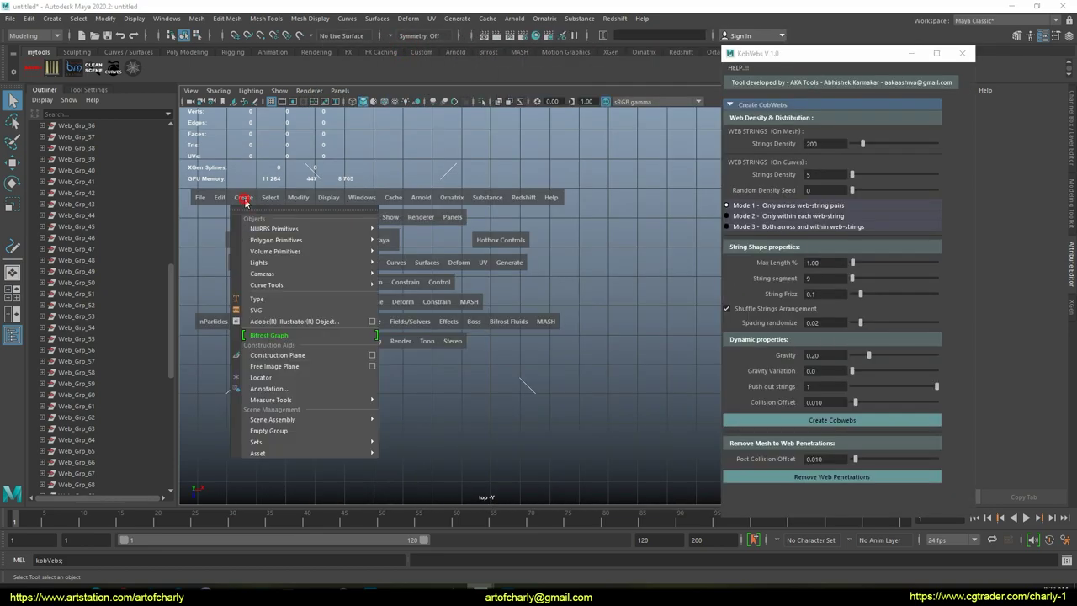
mouse_move(296, 283)
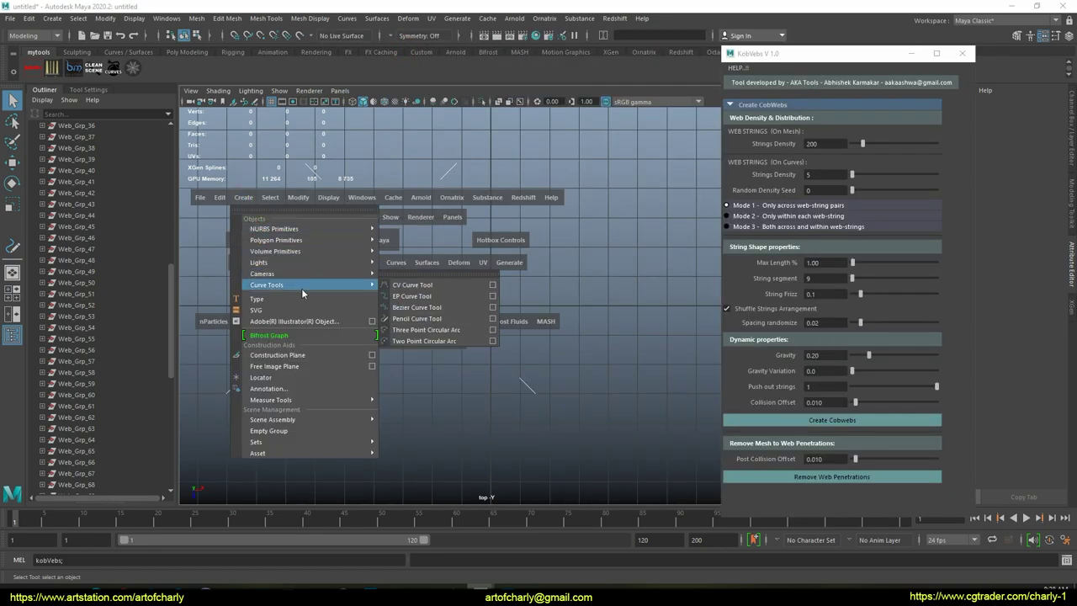
left_click(433, 319)
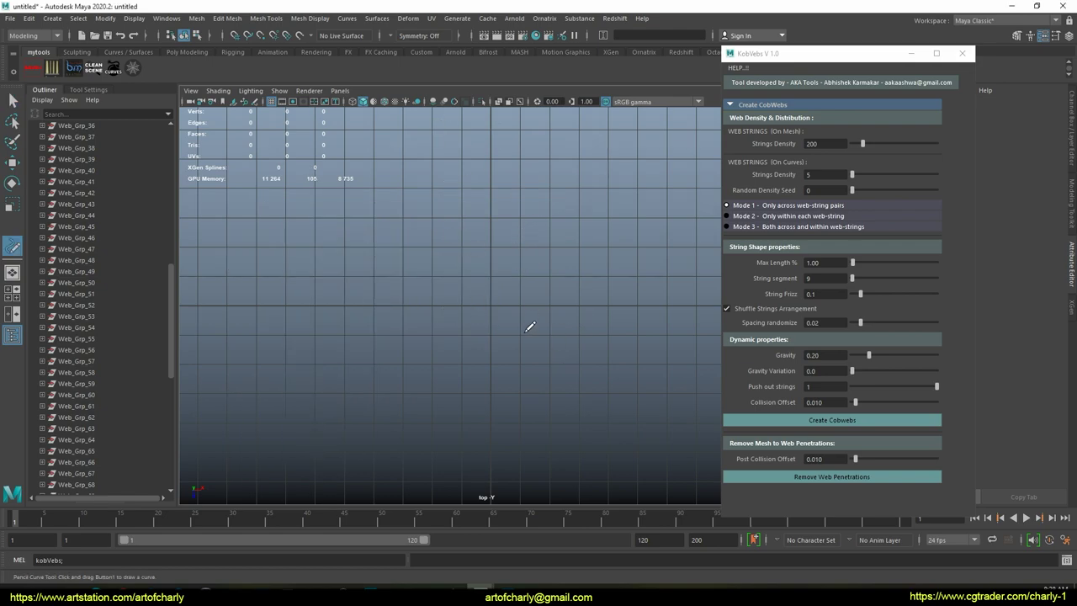
left_click_drag(586, 150, 489, 312)
left_click_drag(505, 143, 485, 313)
left_click_drag(399, 164, 474, 314)
left_click_drag(329, 300, 466, 323)
mouse_move(327, 435)
left_mouse_down()
mouse_move(469, 330)
mouse_move(502, 480)
left_mouse_up()
mouse_move(485, 328)
left_mouse_down()
mouse_move(627, 455)
mouse_move(666, 250)
left_mouse_up()
left_click_drag(470, 310, 329, 227)
left_click_drag(472, 343, 423, 473)
left_click_drag(503, 337, 680, 374)
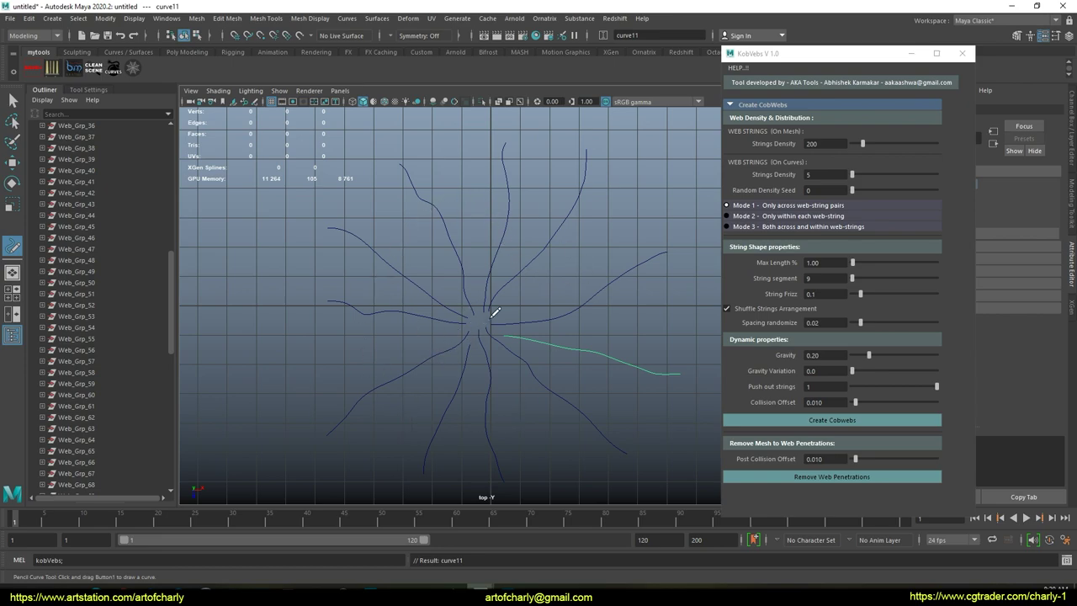
Step: Freeze and reset the transformations of all the drawn curves and delete their history
key("q")
left_click_drag(392, 148, 598, 438)
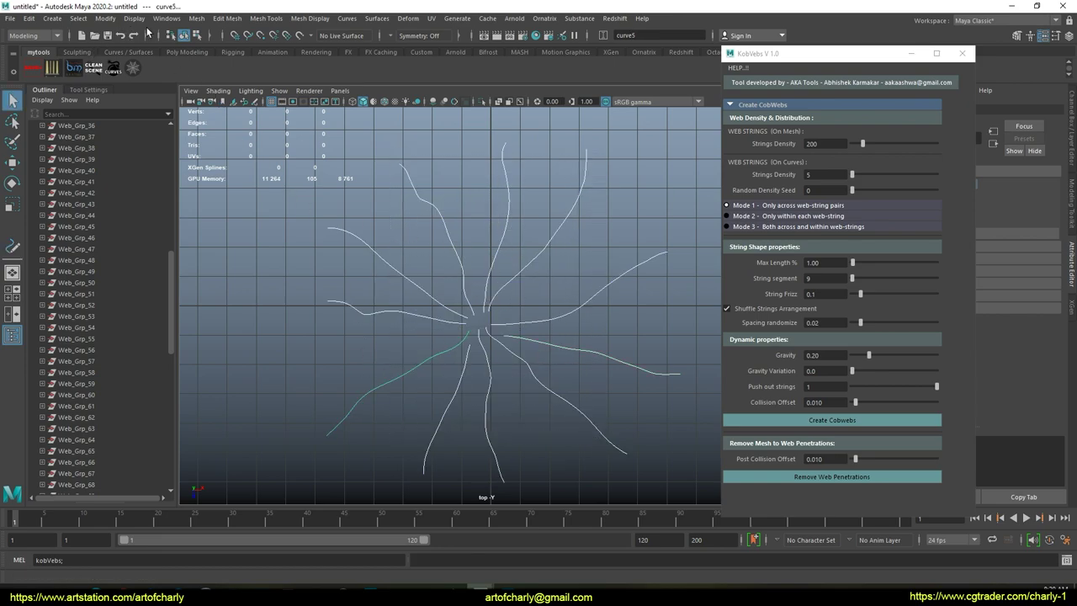
left_click(104, 18)
left_click(139, 68)
left_click(105, 19)
left_click(146, 60)
left_click(31, 18)
mouse_move(80, 154)
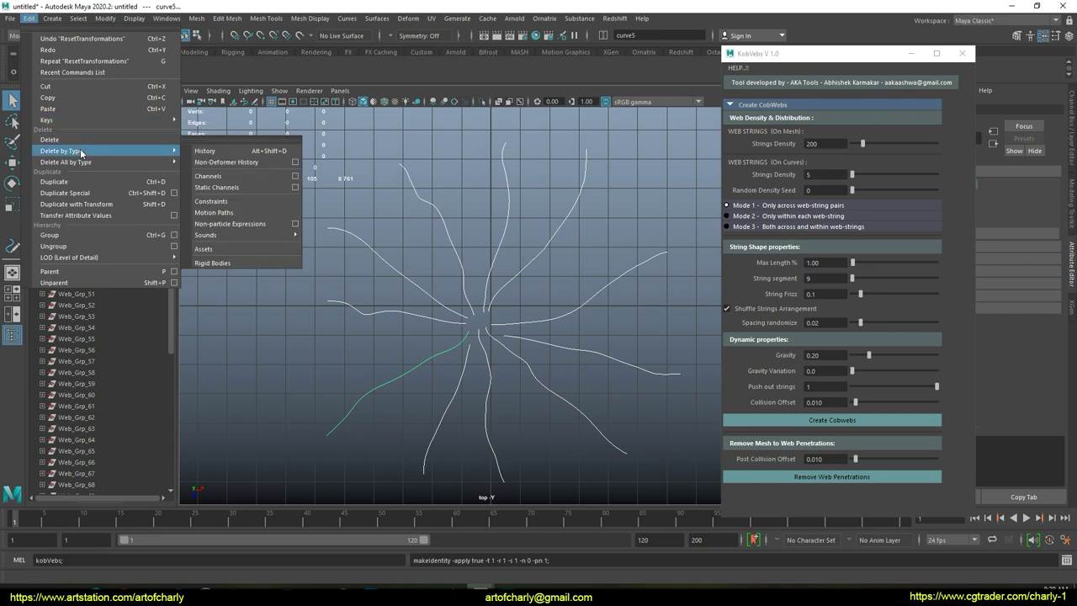
left_click(217, 152)
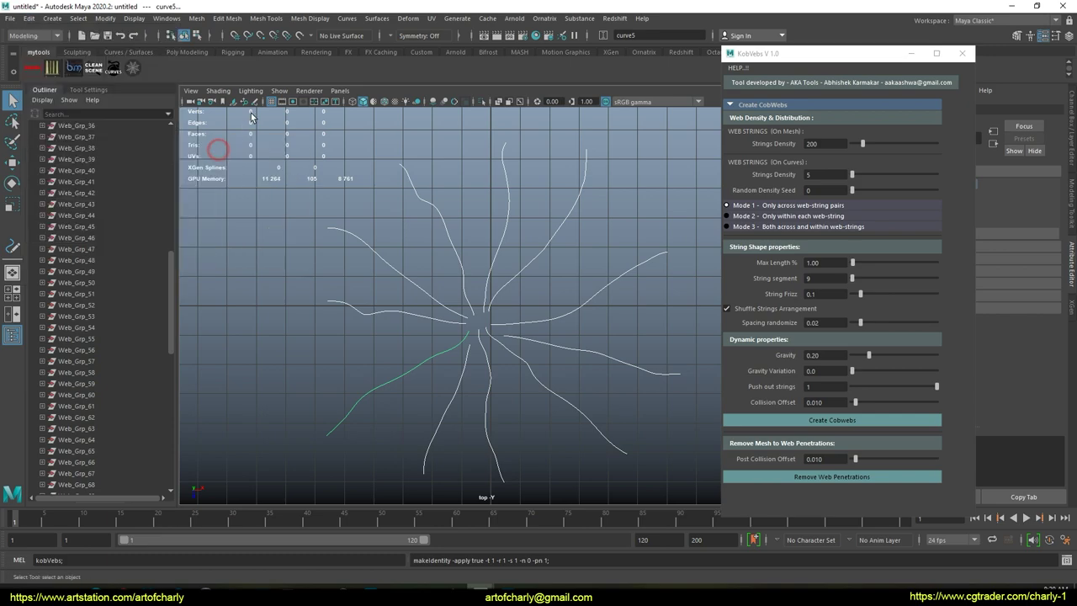
Step: Rebuild the selected curves uniformly with 100 spans, degree 7 and a parameter range of 0 to 1, keeping the ends
left_click(346, 18)
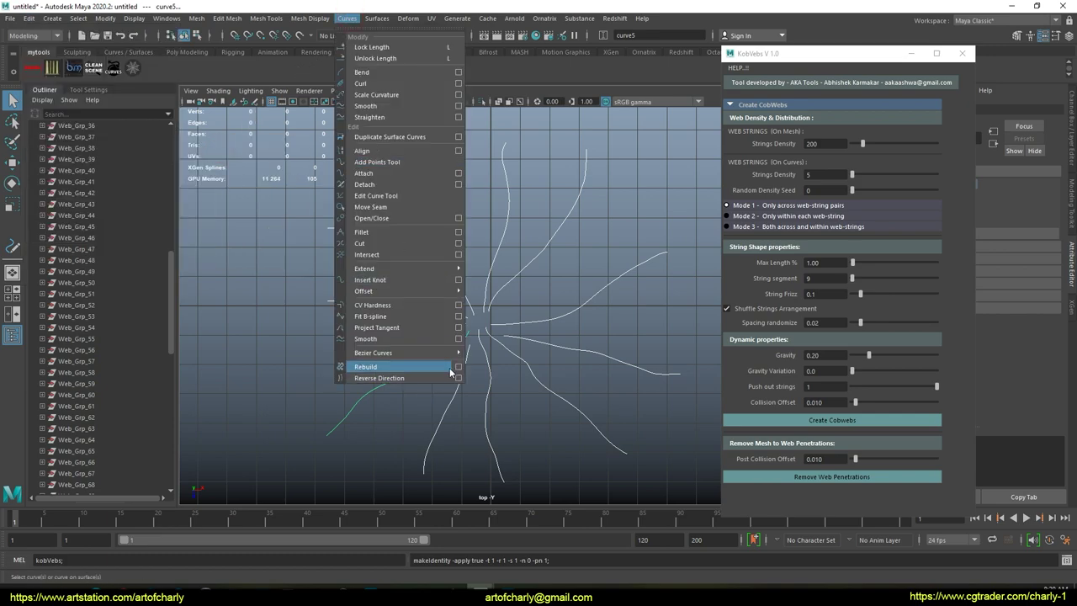
left_click(457, 366)
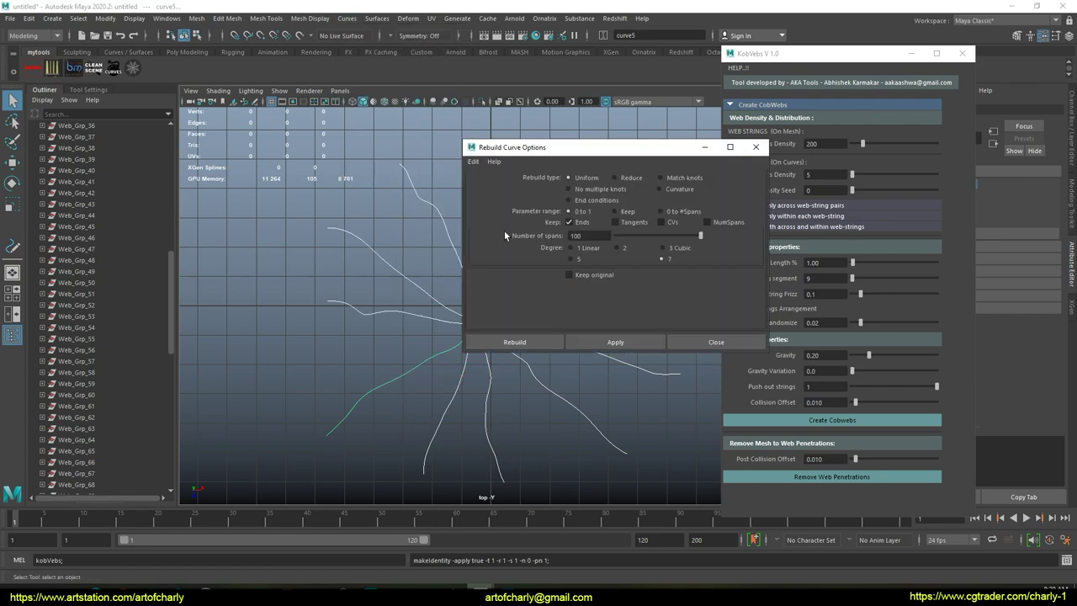
left_click(552, 341)
Step: Switch to the perspective view and examine the rebuilt curves at an angle
left_click_drag(400, 203, 509, 285)
key("space")
left_click(571, 371)
left_click_drag(570, 370, 488, 210, "alt")
mouse_move(495, 186)
left_mouse_down()
mouse_move(519, 202)
mouse_move(487, 204)
left_mouse_up()
left_click(553, 229)
left_click_drag(440, 245, 466, 301, "alt")
left_click_drag(491, 344, 589, 294, "alt")
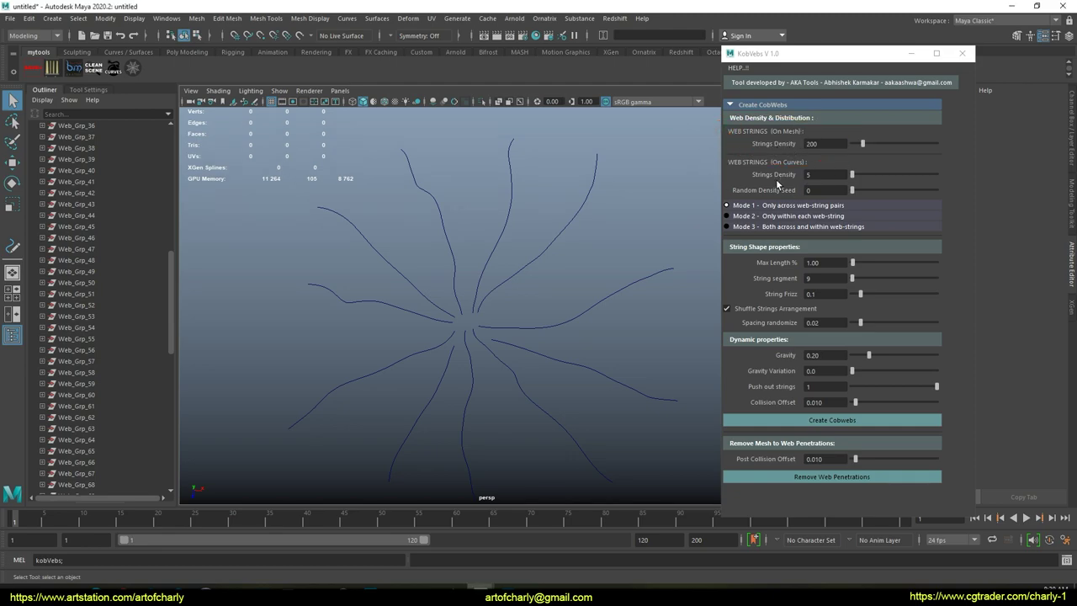
left_click_drag(779, 167, 820, 167)
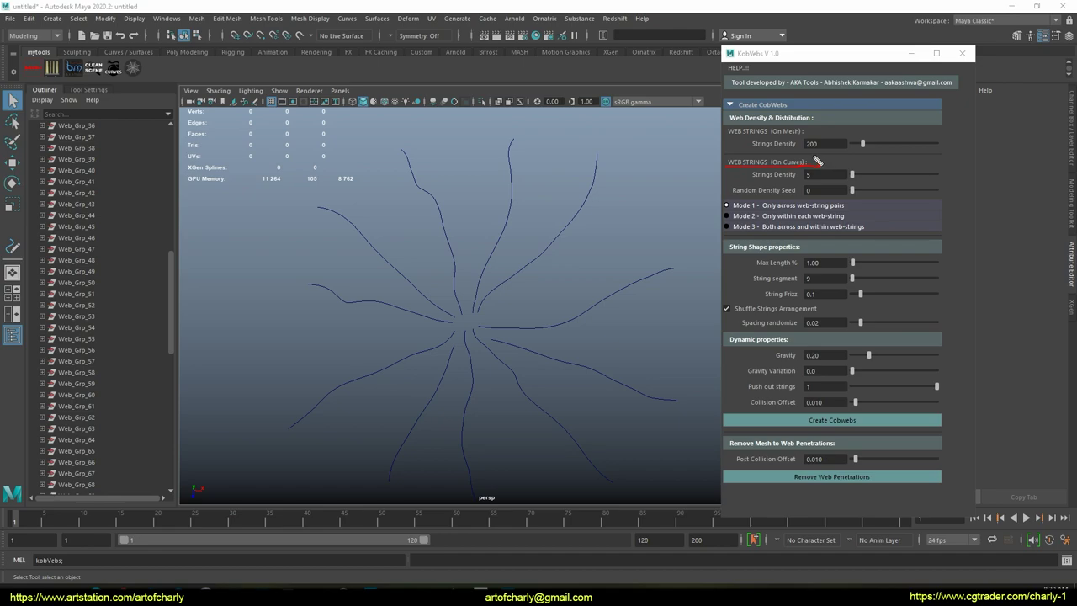
key("Escape")
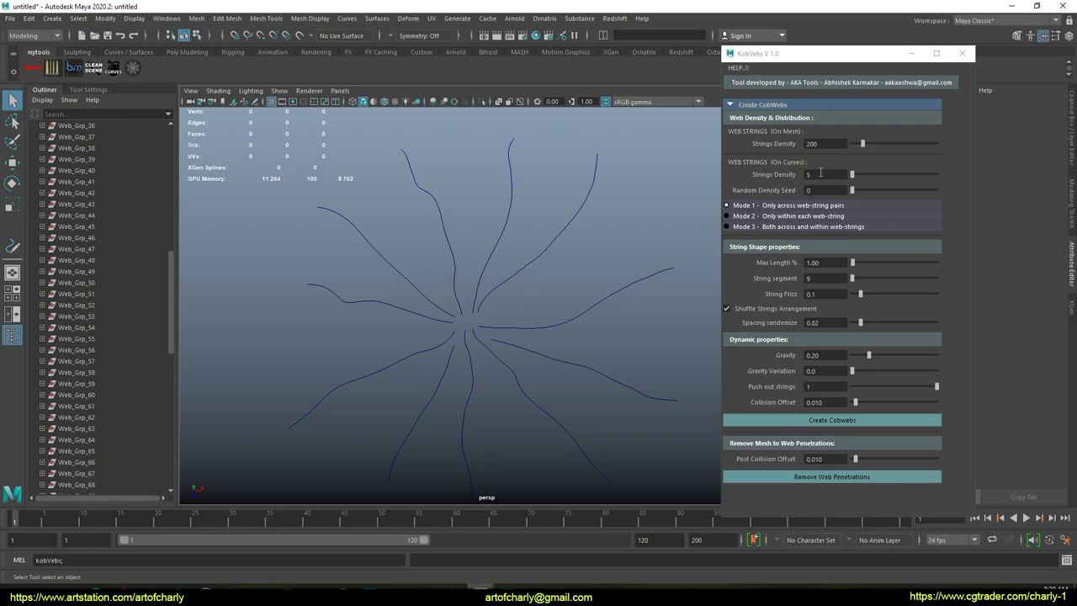
Step: Try creating cobwebs between two adjacent radial curves with a curve Strings Density of 5 and Max Length % of 1.00
middle_click_drag(537, 251, 486, 279, "alt")
right_click_drag(510, 273, 556, 375, "alt")
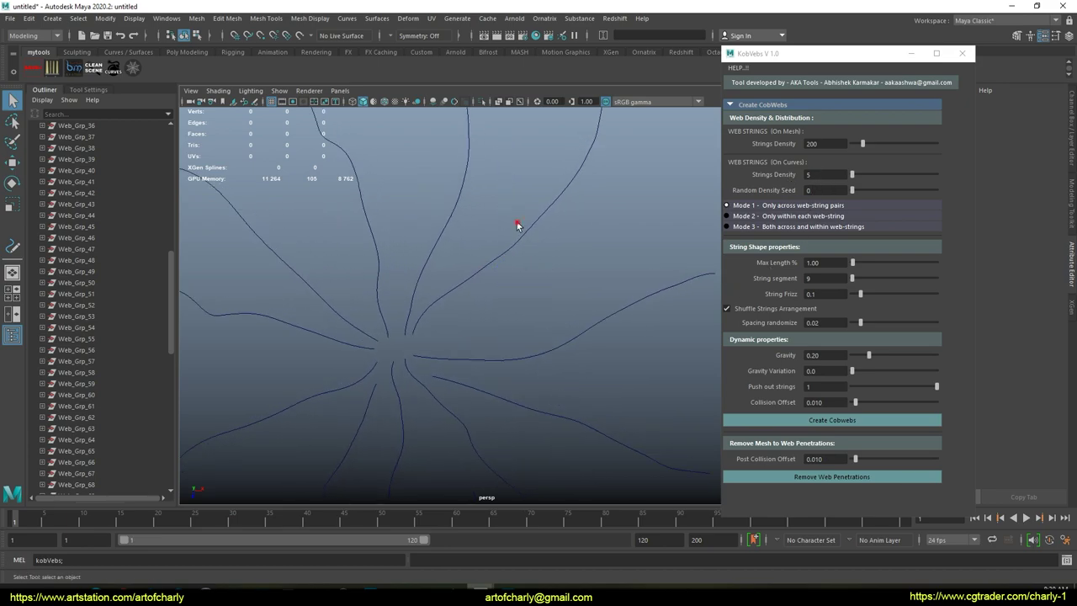
left_click(522, 236)
left_click(584, 332, "shift")
middle_click_drag(584, 333, 556, 338, "alt")
right_click_drag(577, 294, 558, 235, "alt")
left_click_drag(542, 297, 573, 288, "alt")
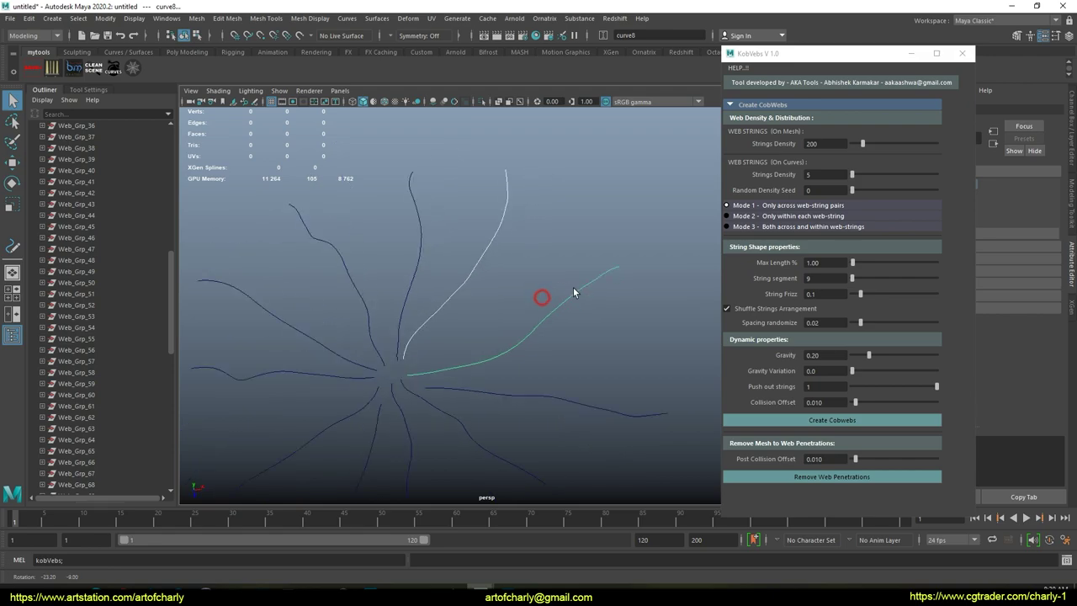
left_click(813, 423)
left_click_drag(530, 328, 699, 277, "alt")
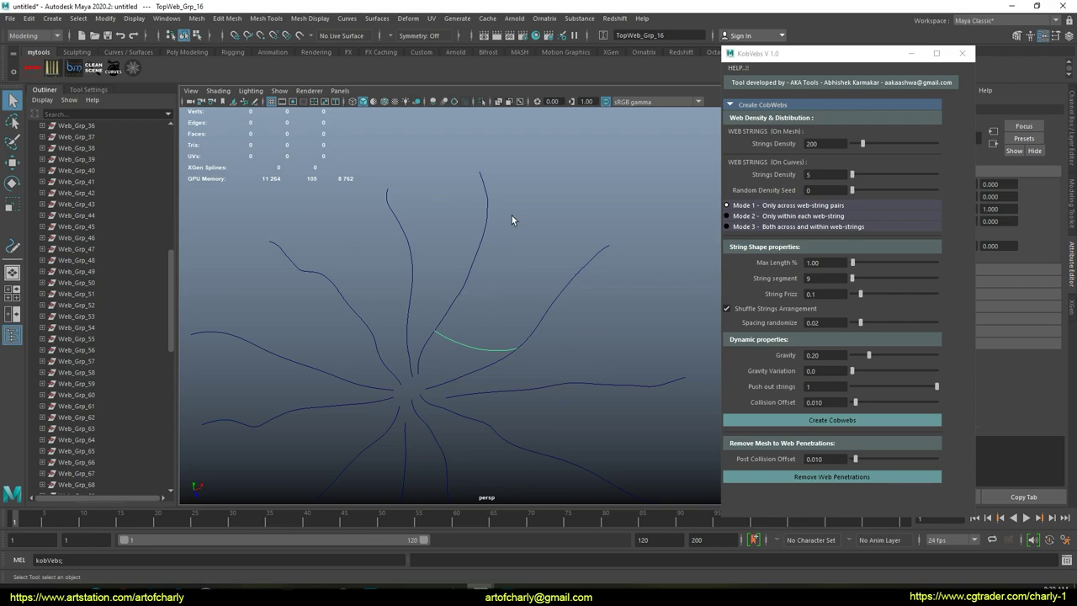
Step: Set Max Length % to 100 and create cobwebs between the same two adjacent curves
left_click(484, 191)
left_click_drag(540, 259, 549, 345)
left_click_drag(479, 359, 478, 354)
left_click_drag(806, 258, 762, 255)
key("Escape")
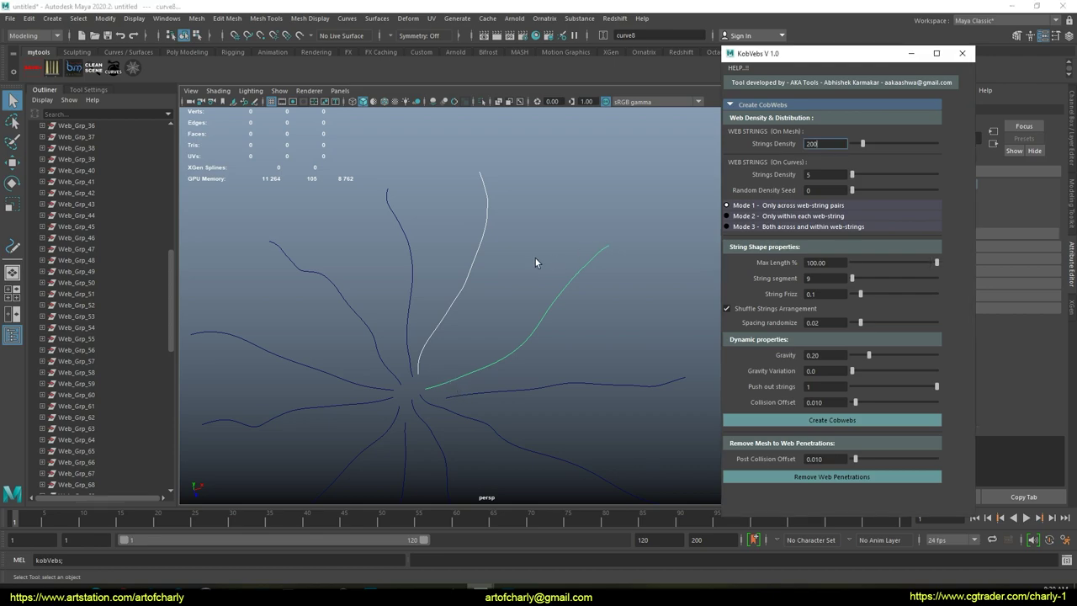
left_click_drag(535, 259, 542, 265, "alt")
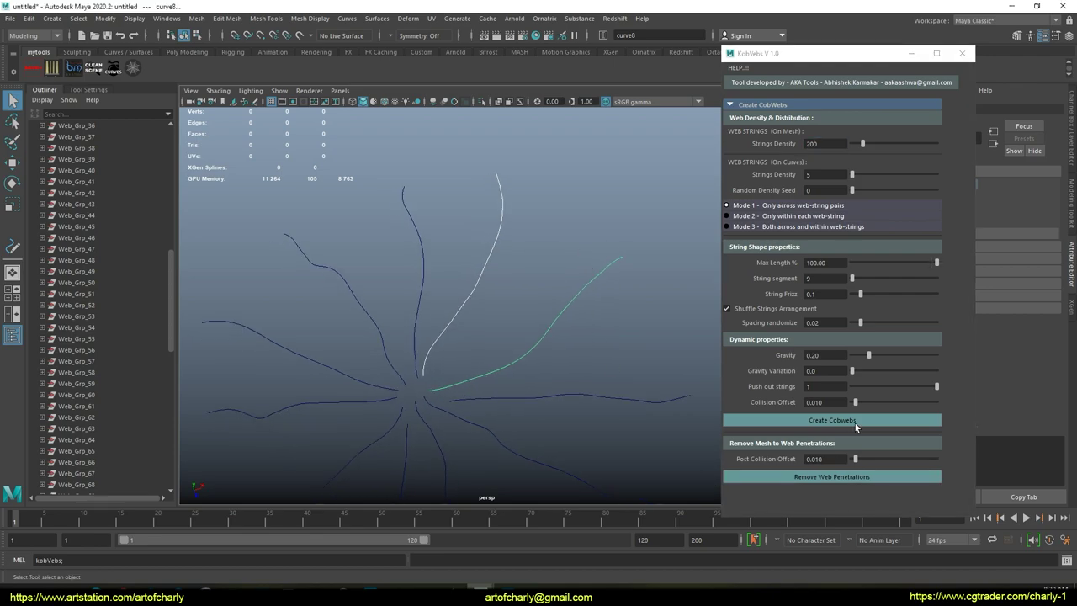
left_click(856, 420)
mouse_move(543, 271)
left_mouse_down("alt")
mouse_move(486, 269)
mouse_move(411, 237)
mouse_move(527, 252)
mouse_move(515, 241)
mouse_move(531, 248)
mouse_move(526, 284)
mouse_move(521, 273)
left_mouse_up("alt")
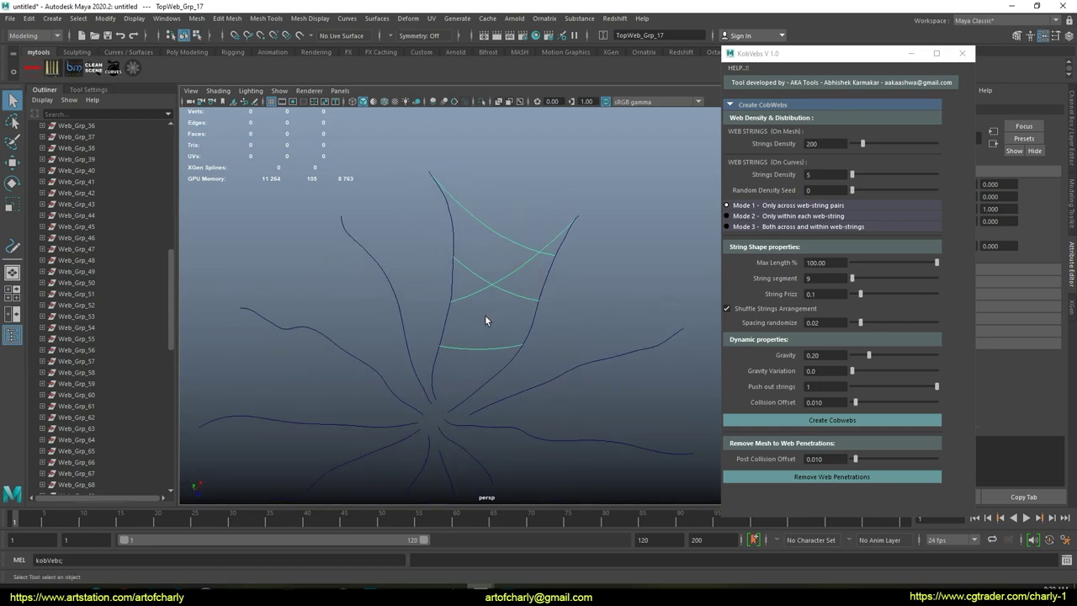
left_click_drag(547, 312, 441, 354, "alt")
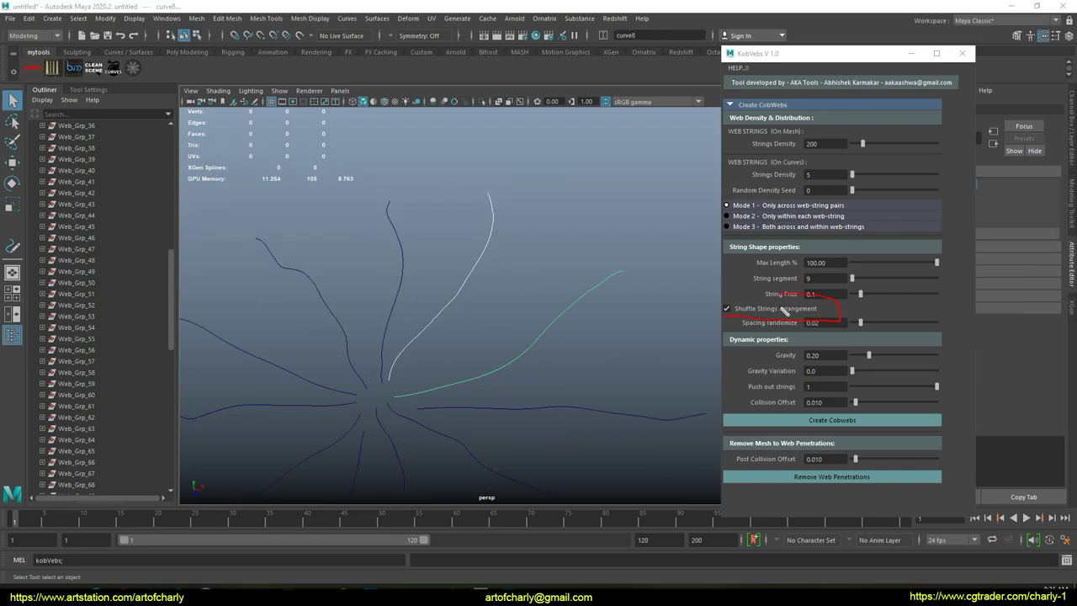
Step: Create cobwebs between the two selected curves with Shuffle Strings Arrangement off and a curve Strings Density of 10
left_click(728, 309)
left_click_drag(553, 301, 576, 306, "alt")
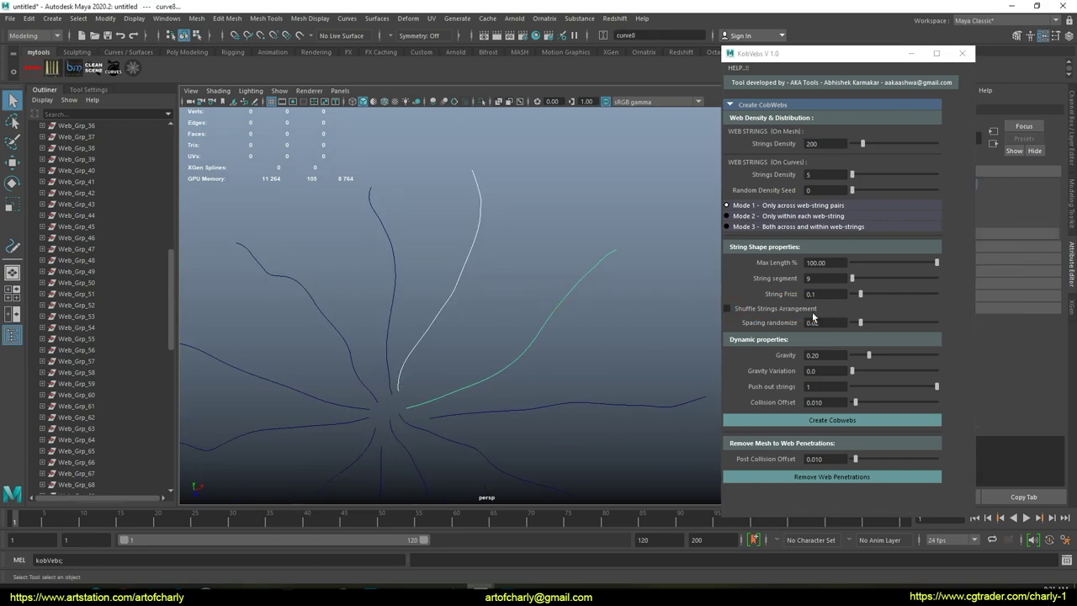
left_click(820, 175)
key("Return")
left_click(846, 421)
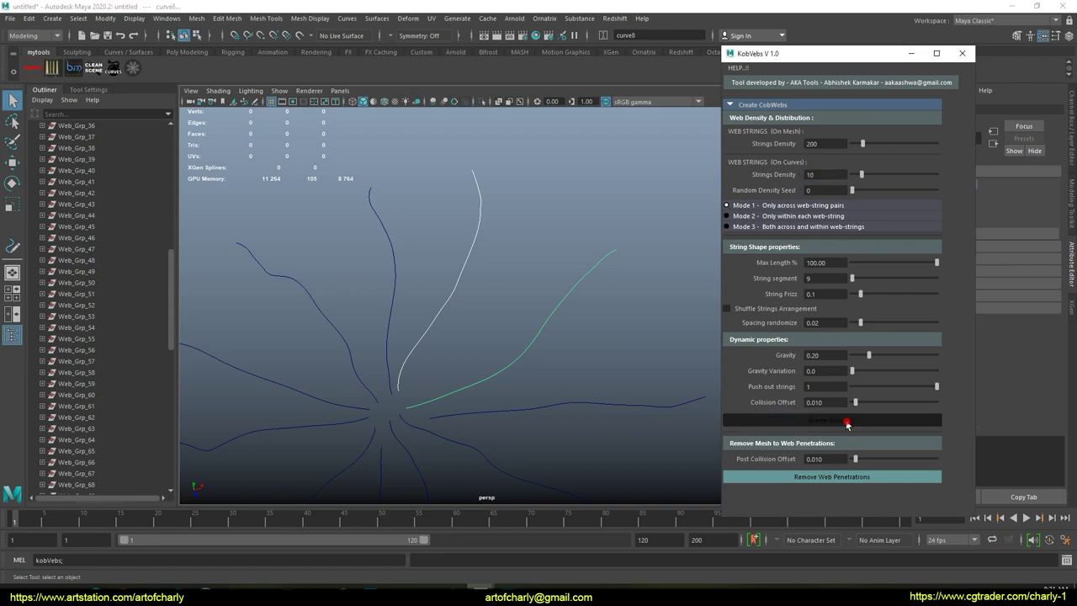
left_click_drag(452, 220, 515, 264, "alt")
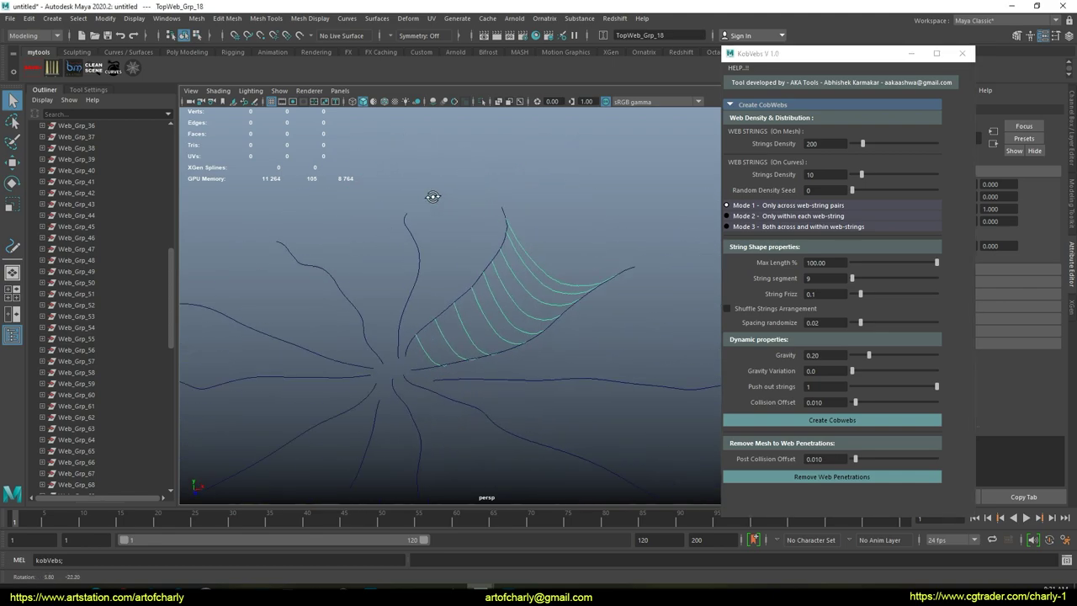
Step: Regenerate the cobwebs with a curve Strings Density of 40 and Random Density Seed of 1, and delete the resulting strings
left_click_drag(432, 197, 746, 183, "alt")
left_click_drag(524, 411, 498, 430, "alt")
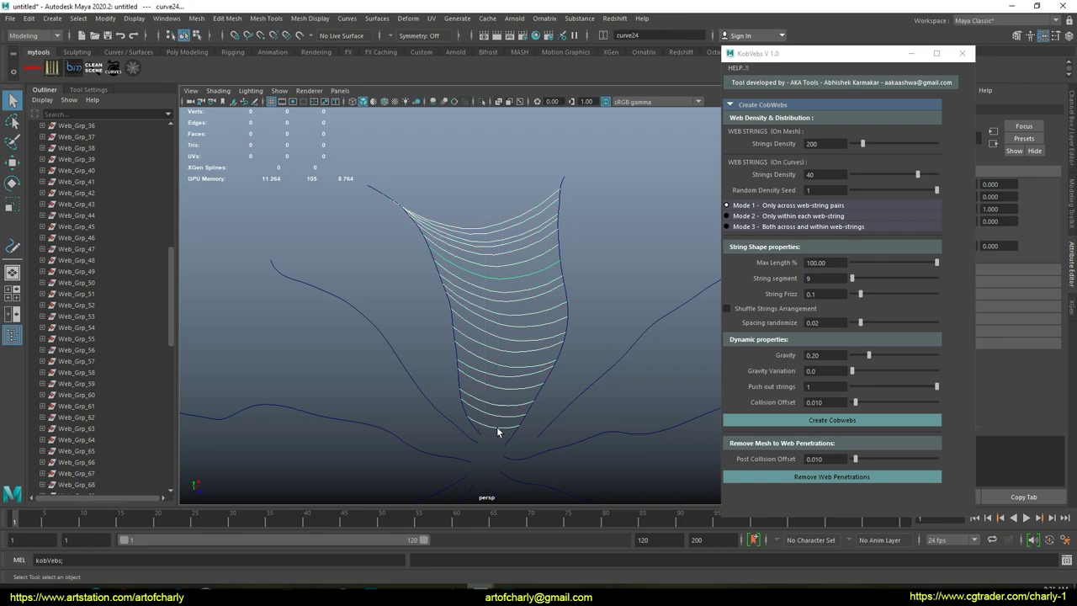
key("Delete")
left_click_drag(407, 258, 511, 270)
left_click_drag(373, 216, 596, 239)
left_click(833, 420)
left_click_drag(529, 258, 479, 438, "alt")
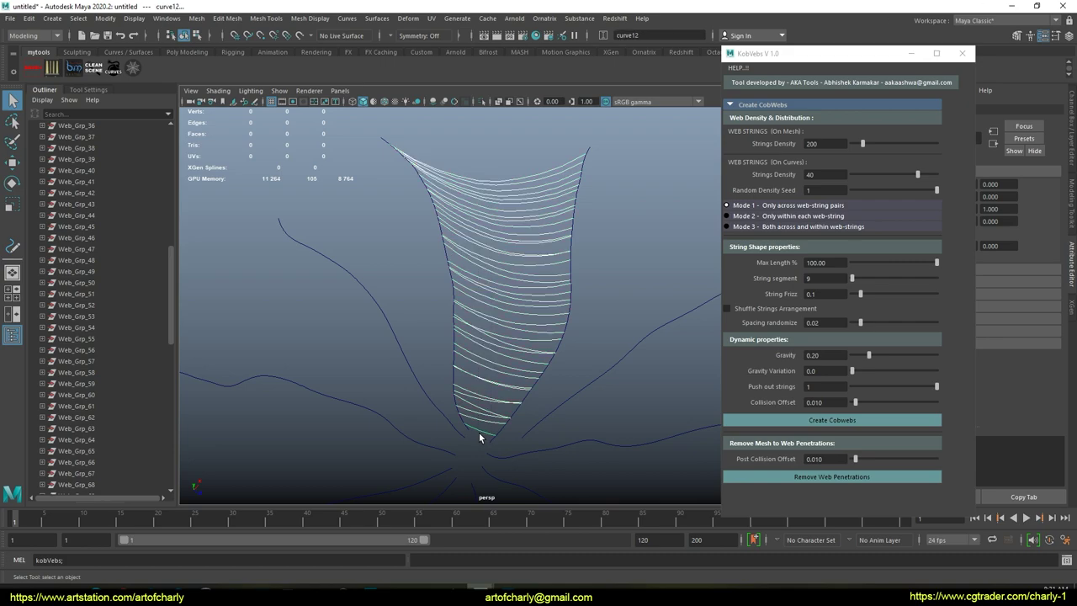
key("Delete")
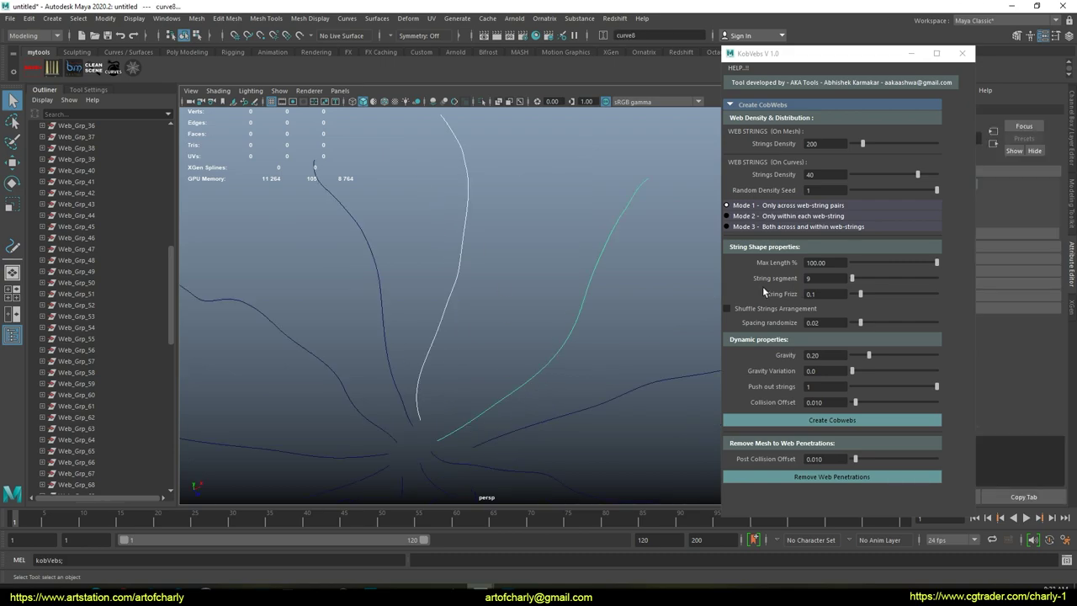
left_click(824, 279)
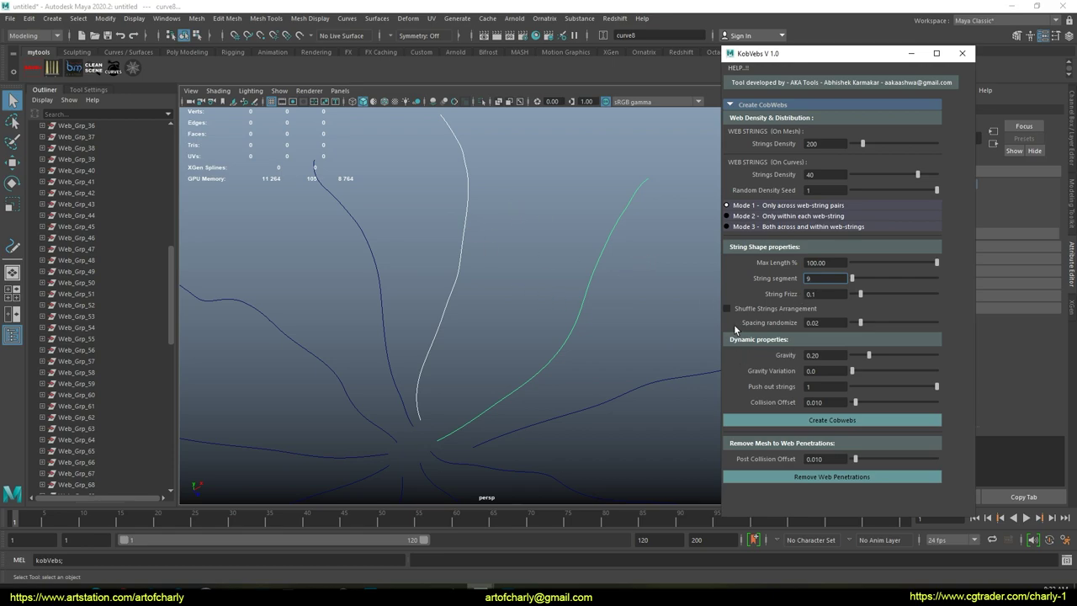
key("Tab")
mouse_move(750, 378)
left_mouse_down()
mouse_move(816, 378)
mouse_move(815, 362)
left_mouse_up()
key("Escape")
key("ctrl+2")
left_click_drag(742, 323, 815, 317)
key("Escape")
key("ctrl+2")
left_click_drag(431, 367, 464, 388)
left_click_drag(437, 330, 528, 379)
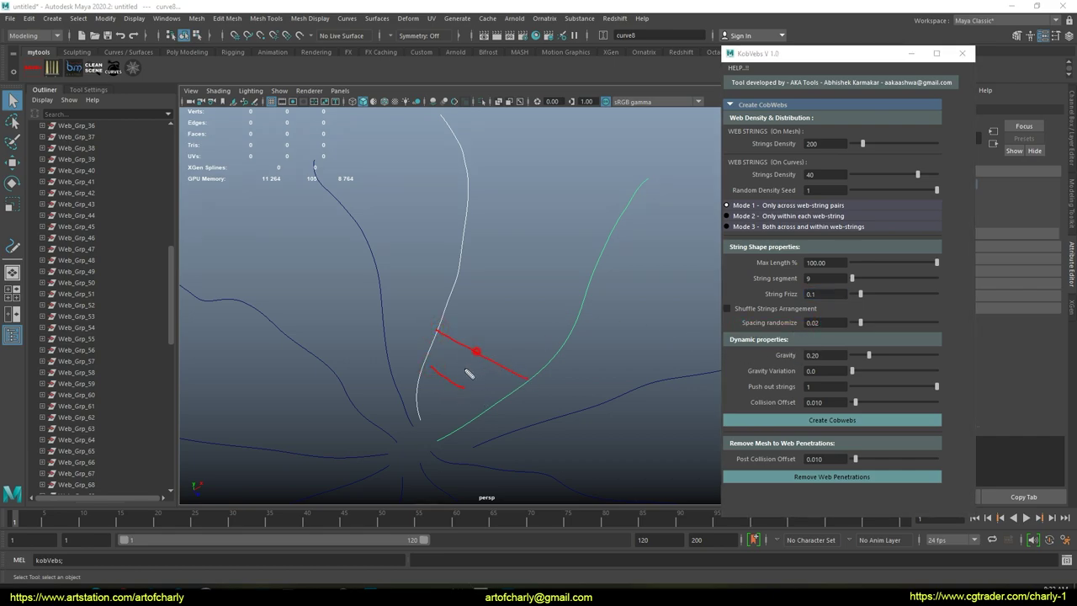
left_click_drag(473, 355, 472, 360)
key("Escape")
Step: Create cobwebs between the two adjacent curves with Spacing randomize at 0.10 and Gravity Variation at 0.5
left_click_drag(864, 324, 881, 325)
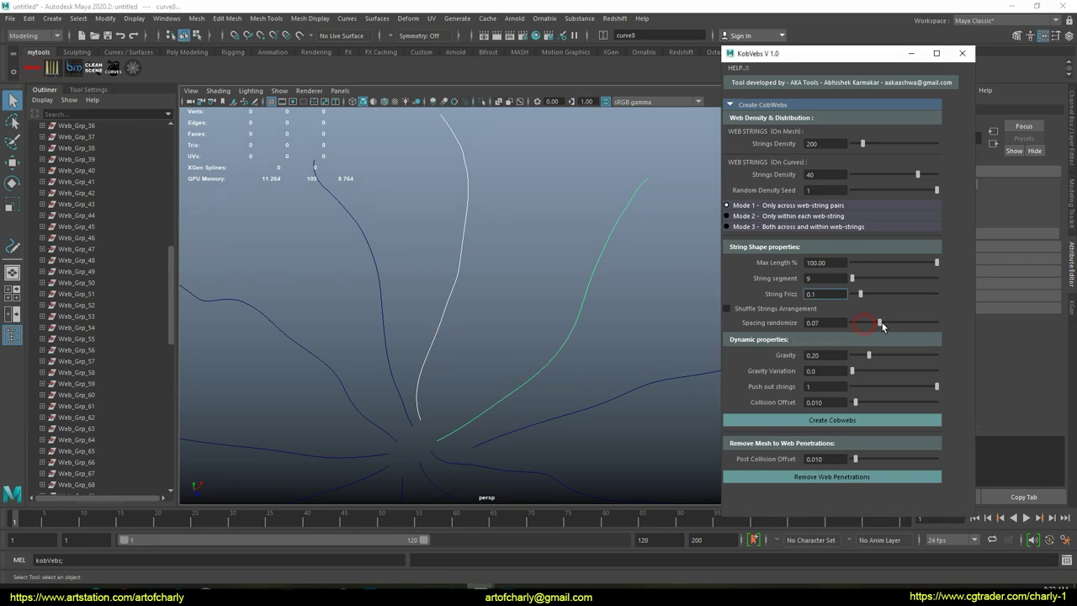
left_click(894, 371)
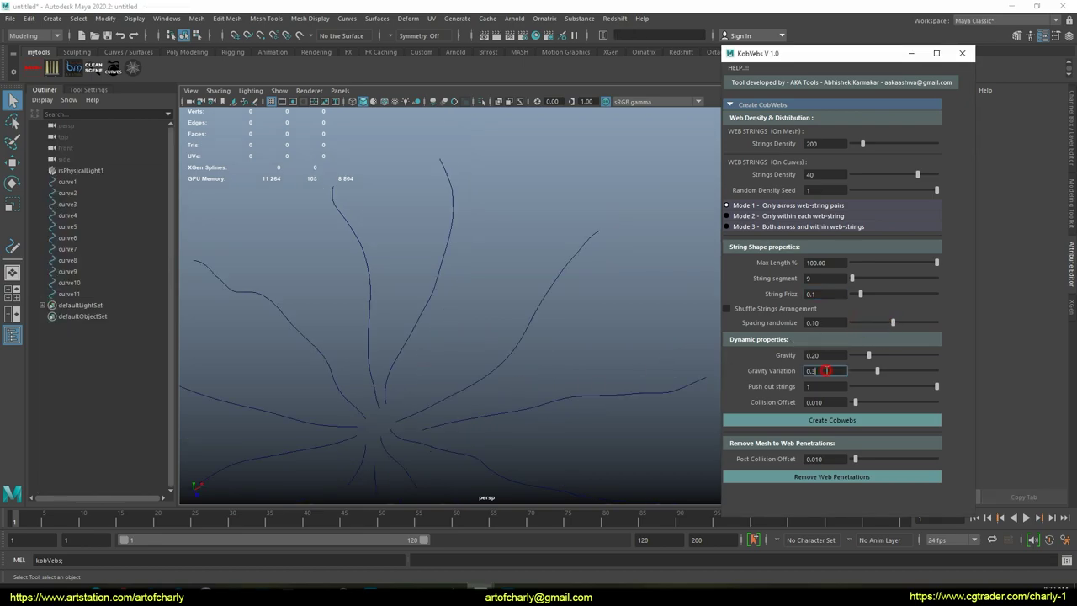
left_click_drag(412, 284, 557, 304, "alt")
left_click(821, 420)
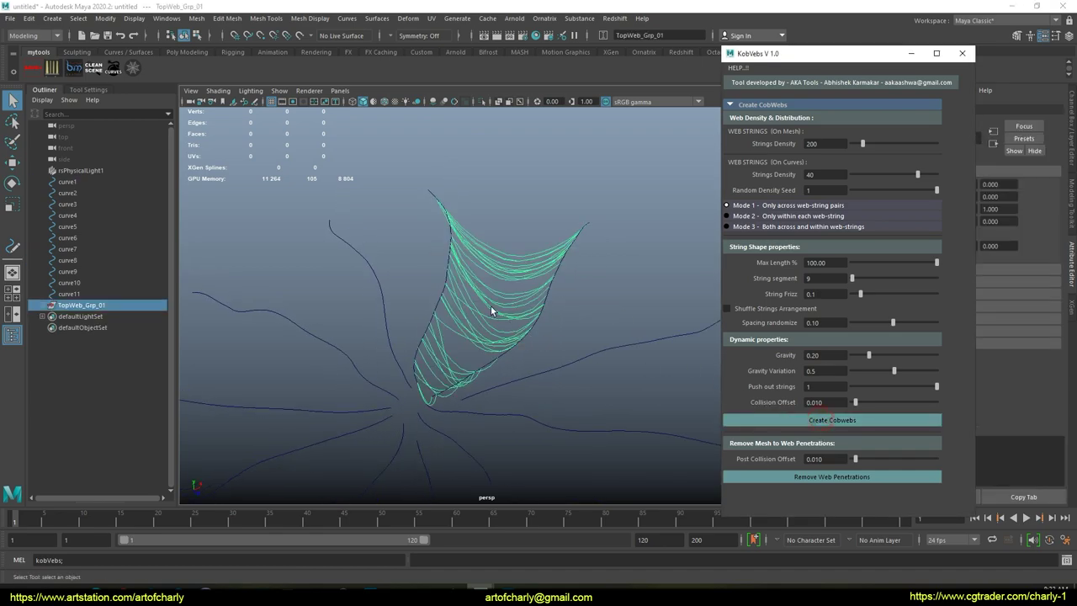
Step: Delete the cobweb group generated between the two adjacent curves
left_click_drag(508, 358, 506, 327, "alt")
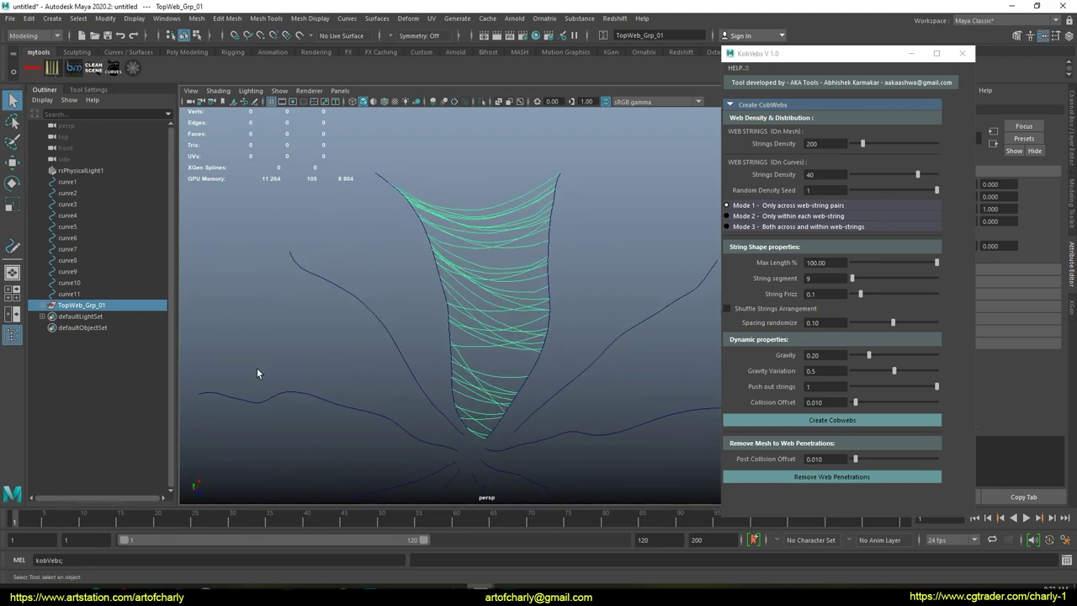
left_click(85, 305)
key("Delete")
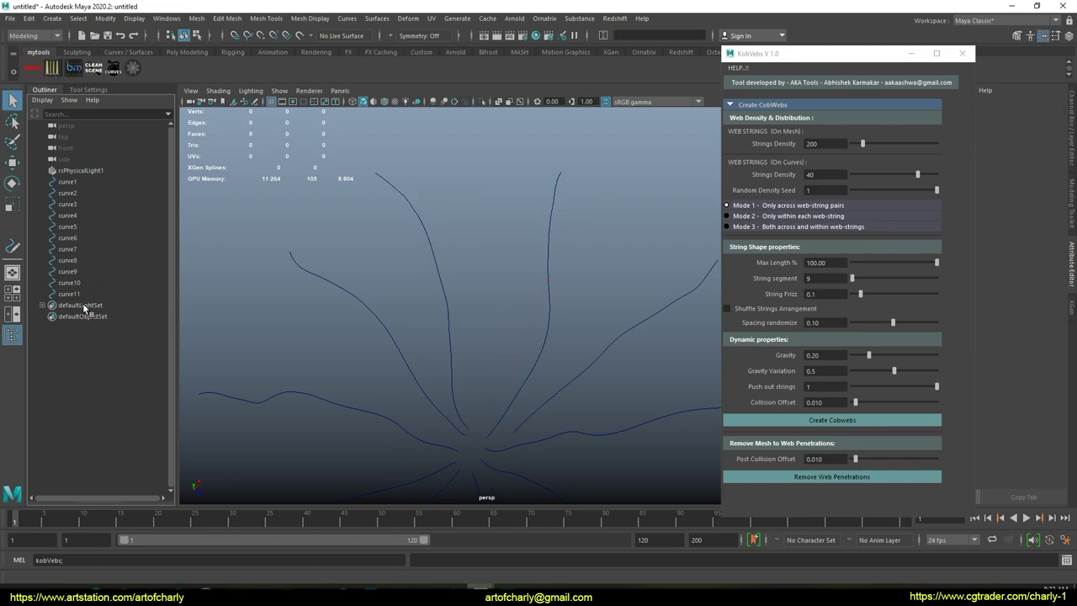
Step: Create cobwebs between the same two curves with String Frizz at 0.7, and delete the resulting group
left_click_drag(429, 257, 617, 291)
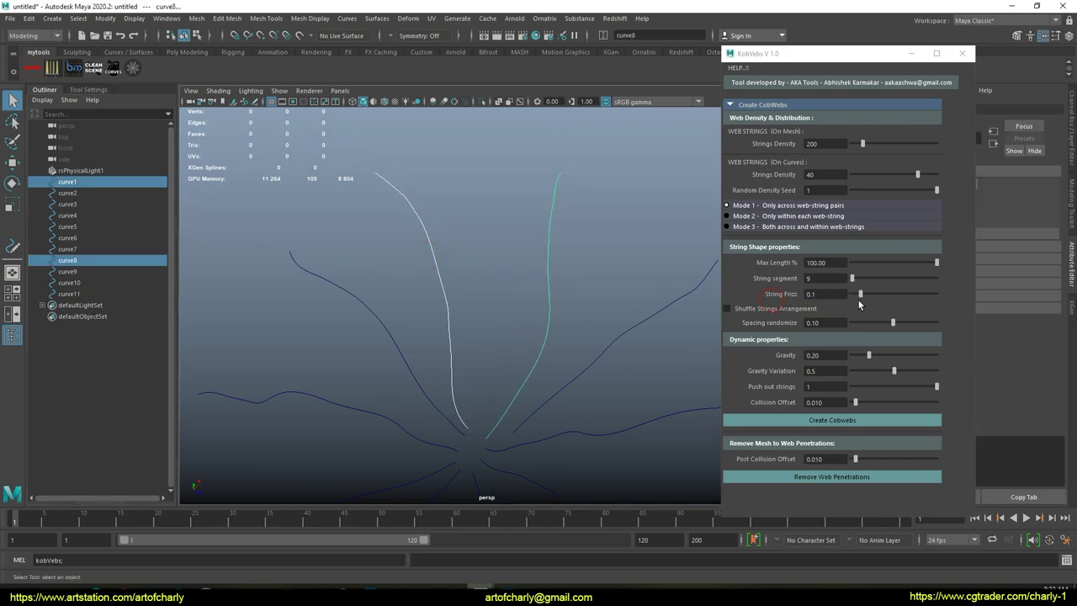
left_click_drag(860, 294, 907, 292)
left_click(846, 421)
left_click_drag(601, 328, 500, 245, "alt")
right_click_drag(500, 245, 554, 424, "alt")
left_click_drag(554, 424, 502, 298, "alt")
left_click(71, 295)
left_click(84, 305)
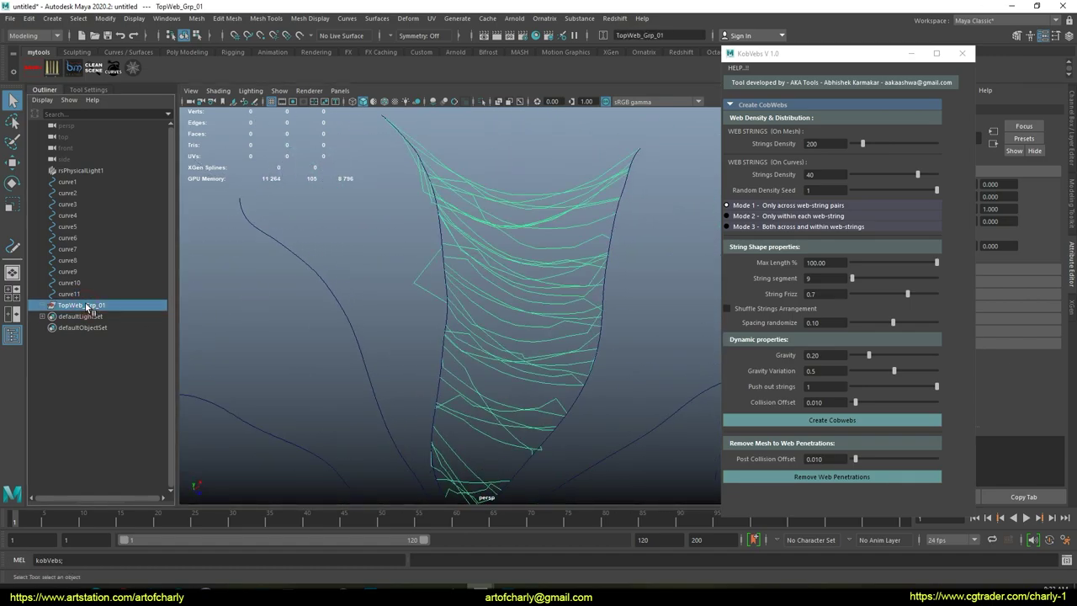
key("Delete")
Step: Raise the String segment value and create cobwebs between the same two adjacent curves
left_click_drag(852, 278, 875, 278)
left_click_drag(445, 276, 510, 264, "alt")
left_click_drag(409, 228, 582, 297)
left_click_drag(432, 214, 637, 295, "shift")
left_click(834, 420)
left_click_drag(479, 290, 505, 253, "alt")
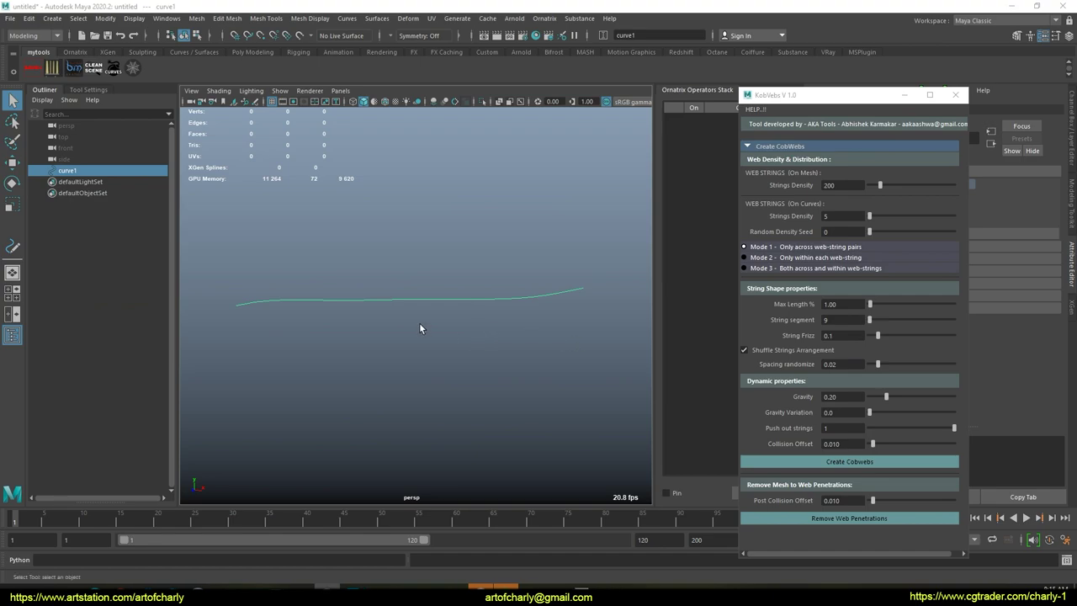
Step: Set the curve web distribution to Mode 2 - Only within each web-string
middle_click_drag(431, 249, 419, 238, "alt")
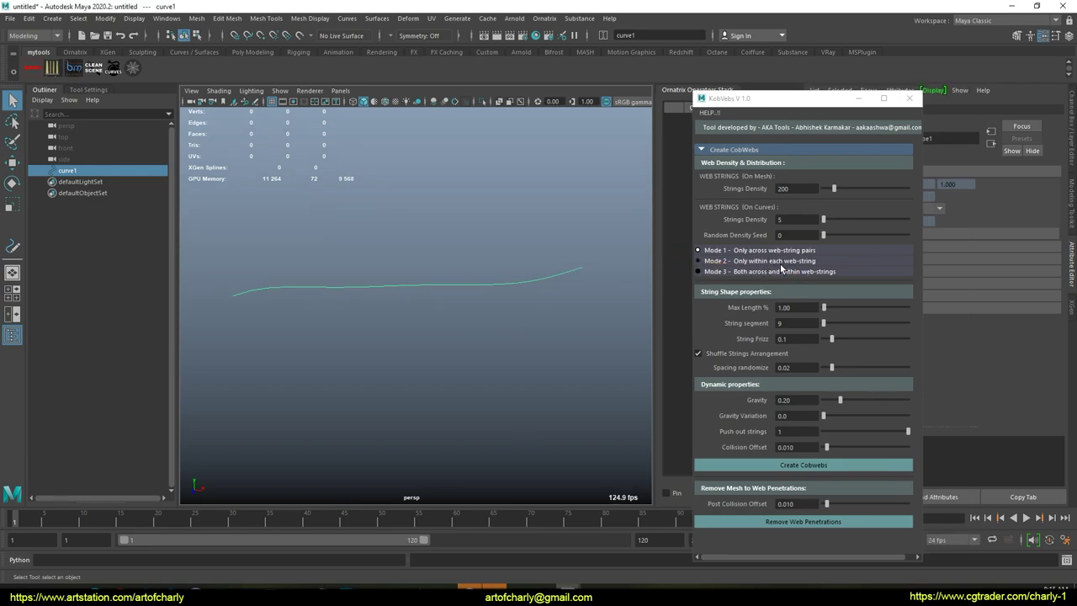
left_click(775, 265)
middle_click_drag(375, 284, 382, 296, "alt")
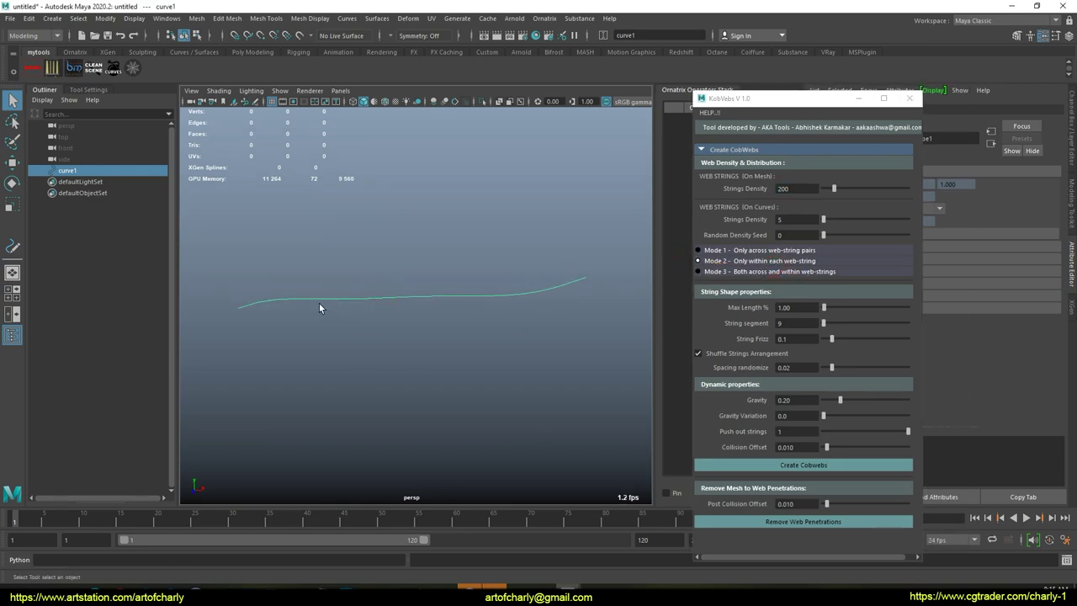
left_click_drag(299, 303, 554, 295)
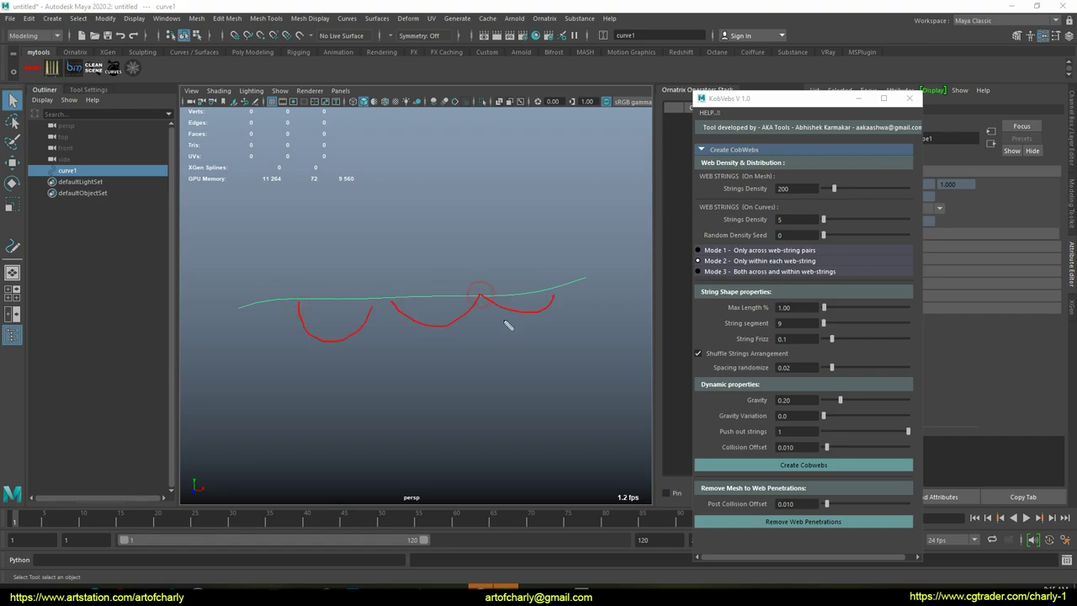
mouse_move(449, 297)
left_mouse_down()
mouse_move(485, 307)
mouse_move(509, 295)
left_mouse_up()
key("Escape")
left_click_drag(418, 305, 420, 294, "alt")
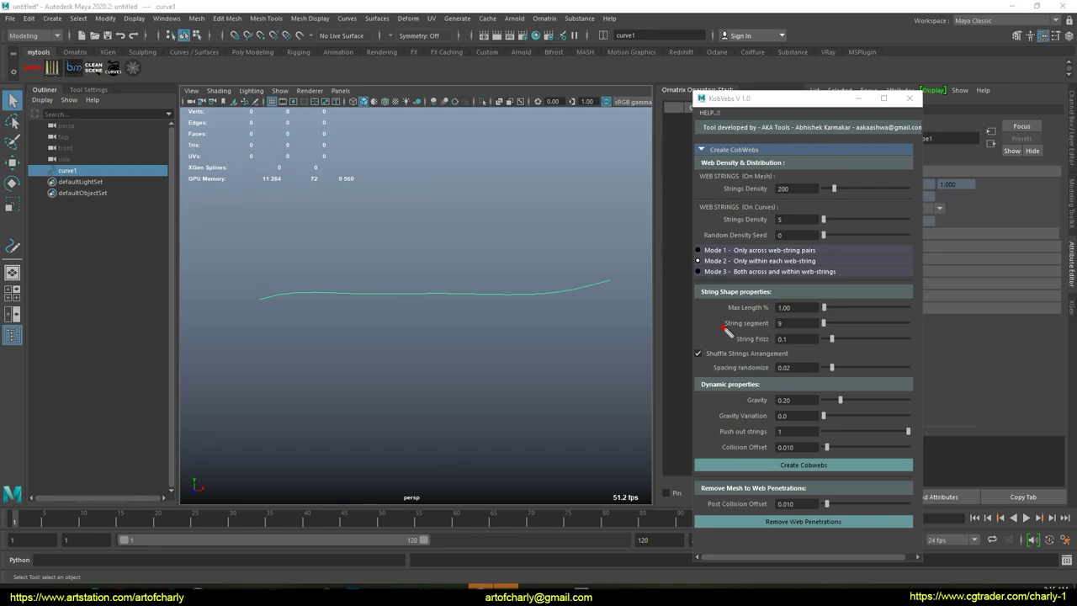
key("Escape")
middle_click_drag(446, 290, 421, 294, "alt")
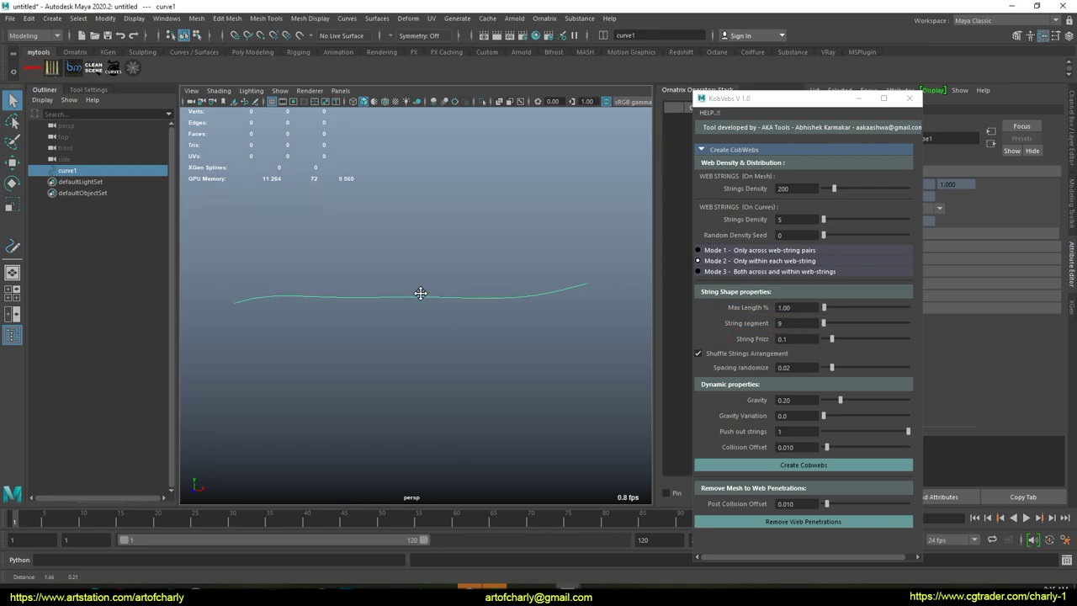
Step: Create cobwebs along the single horizontal curve with Max Length % at 100 and String segment at 9
left_click(841, 465)
right_click_drag(366, 345, 467, 440, "alt")
left_click_drag(467, 436, 392, 361, "alt")
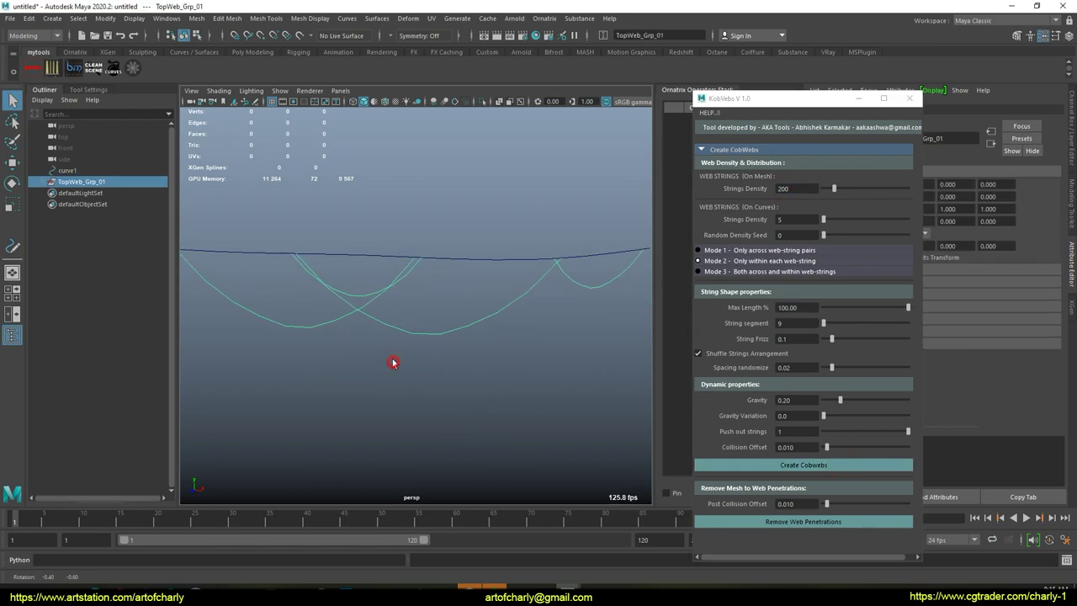
right_click_drag(469, 365, 454, 305, "alt")
left_click_drag(457, 361, 460, 310, "alt")
Step: Show the control points of one long hanging string and examine how many segments it has
left_click_drag(459, 308, 512, 368)
right_click_drag(502, 320, 503, 351)
mouse_move(296, 274)
left_mouse_down()
mouse_move(270, 296)
mouse_move(303, 340)
left_mouse_up()
left_click_drag(371, 323, 358, 346)
left_click_drag(388, 339, 388, 365)
left_click_drag(500, 325, 512, 337)
left_click_drag(522, 303, 537, 318)
left_click_drag(547, 276, 571, 290)
left_click_drag(444, 262, 431, 320)
left_click_drag(787, 327, 792, 323)
key("Escape")
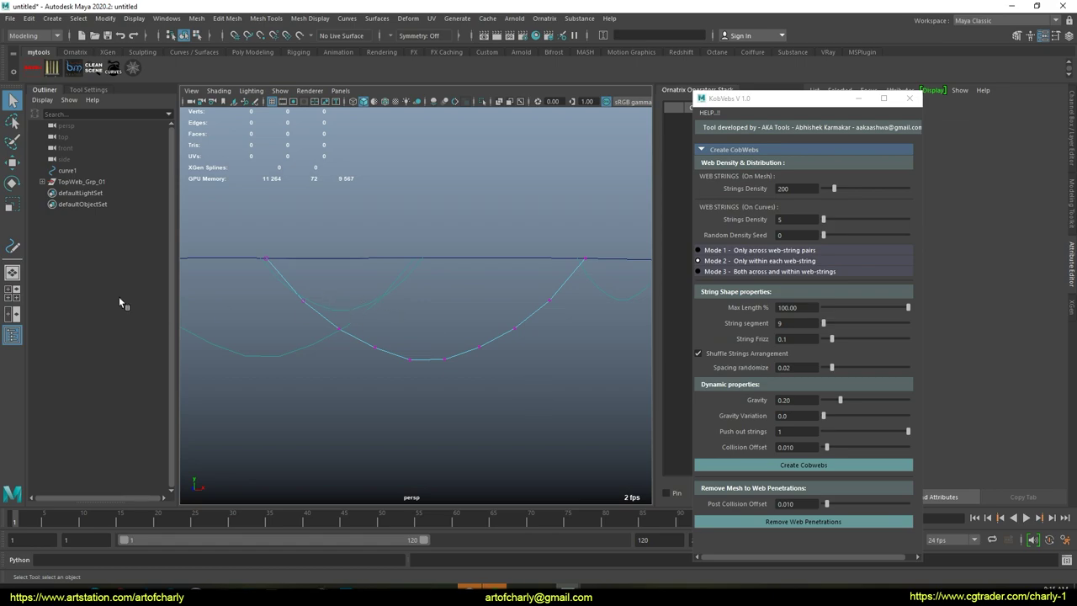
Step: Replace the cobwebs on the horizontal curve with new ones generated at a String segment value of 20
left_click(81, 182)
key("Delete")
right_click_drag(438, 406, 379, 224, "alt")
left_click_drag(377, 222, 445, 430)
left_click(791, 323)
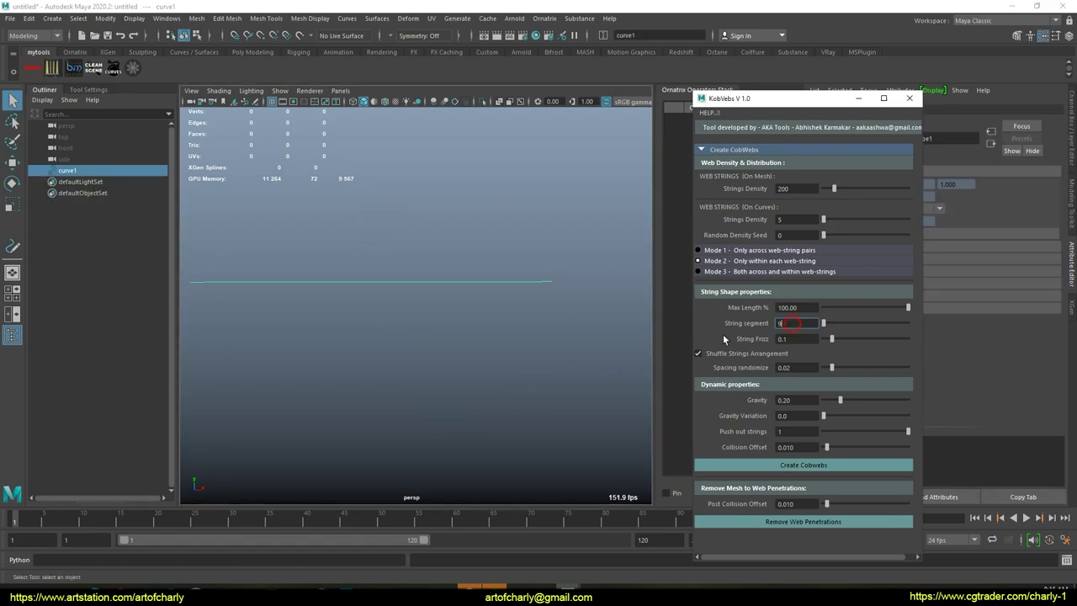
type("20")
key("Return")
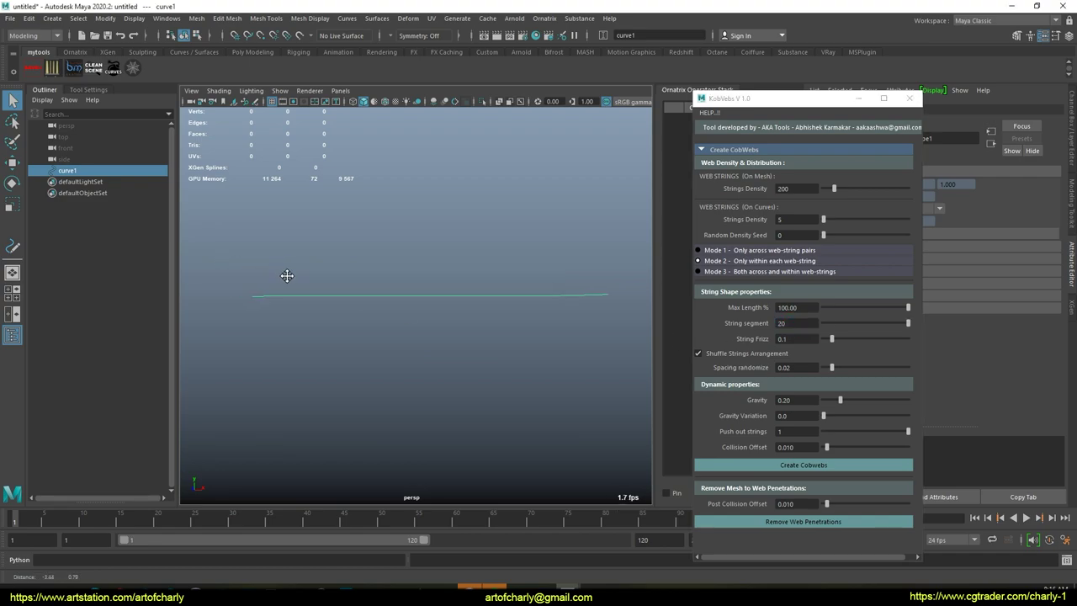
left_click(804, 465)
right_click_drag(399, 376, 404, 396, "alt")
middle_click_drag(404, 396, 366, 341, "alt")
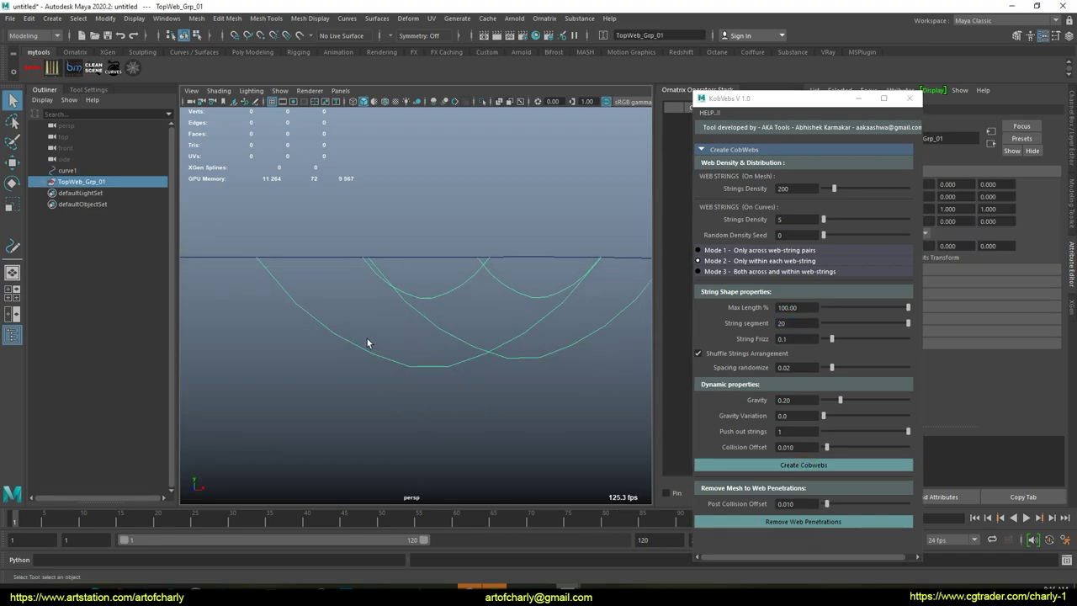
Step: Show the longest string's control points and compare its segments and Spans attribute with the String segment setting
left_click_drag(359, 324, 380, 388)
right_click_drag(383, 362, 324, 327)
left_click_drag(290, 273, 237, 329)
left_click_drag(320, 305, 294, 335)
left_click_drag(361, 334, 356, 356)
left_click_drag(393, 343, 393, 365)
mouse_move(446, 355)
left_mouse_down()
mouse_move(446, 371)
mouse_move(466, 370)
left_mouse_up()
left_click_drag(499, 337, 507, 346)
left_click_drag(531, 318, 546, 329)
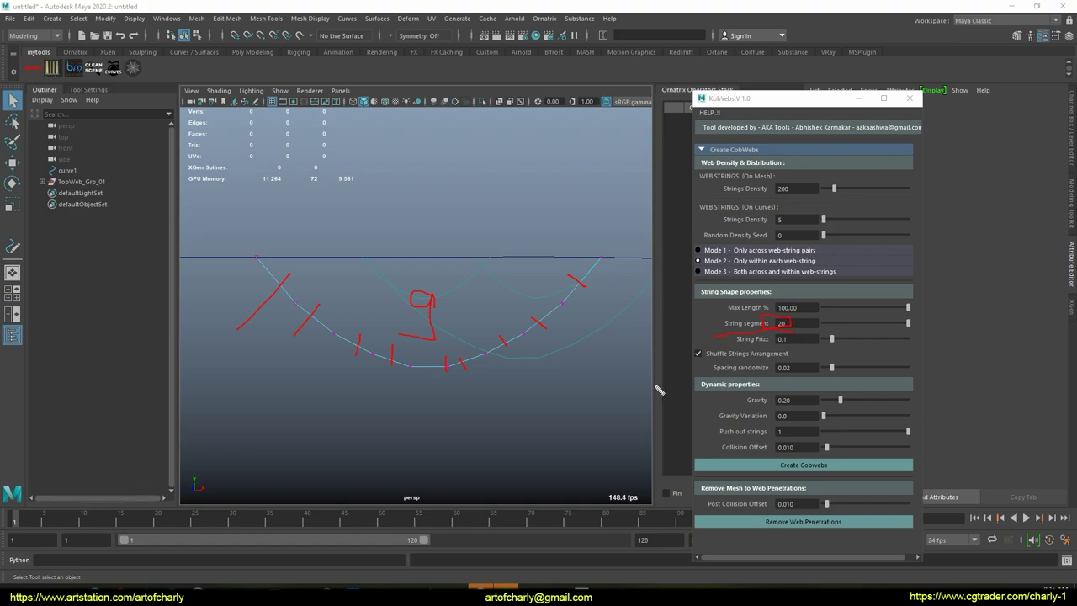
key("Escape")
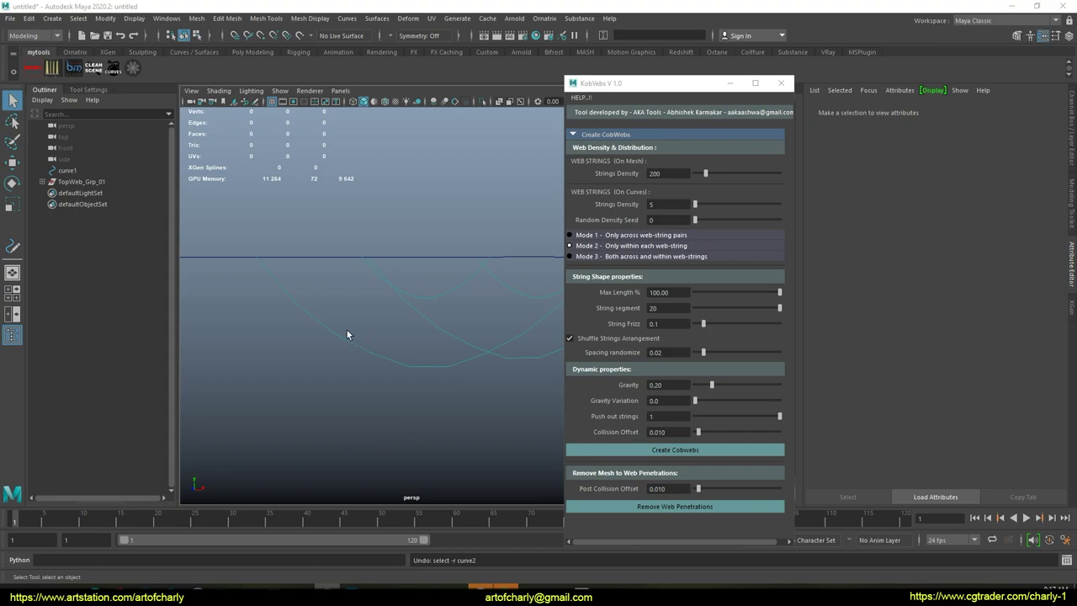
left_click(324, 304)
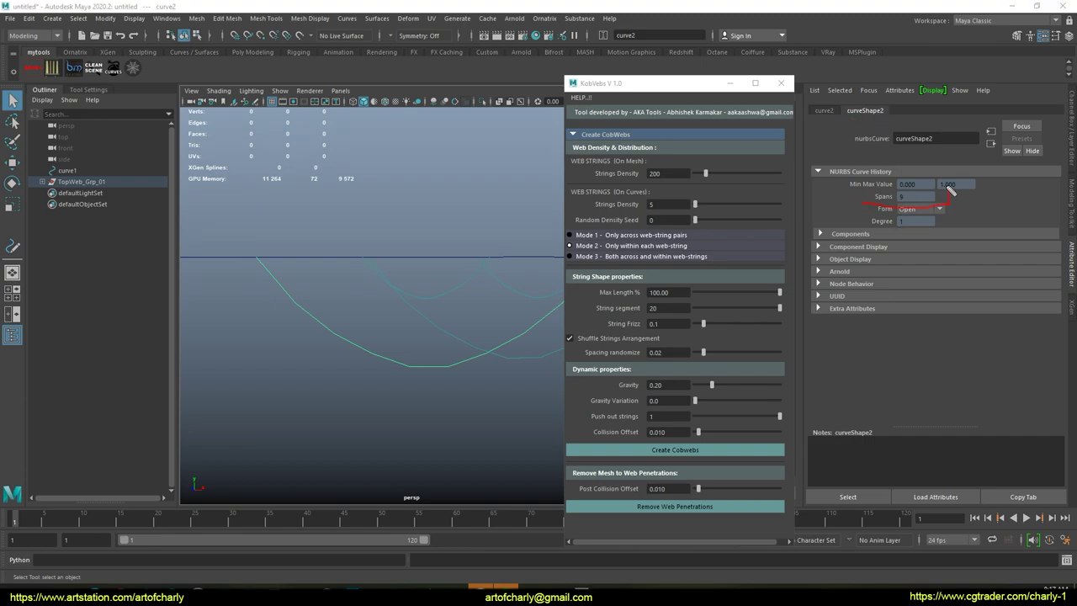
key("Escape")
Step: Rebuild the longest string as a uniform cubic curve with 20 spans
left_click(372, 343)
left_click_drag(362, 304, 395, 383)
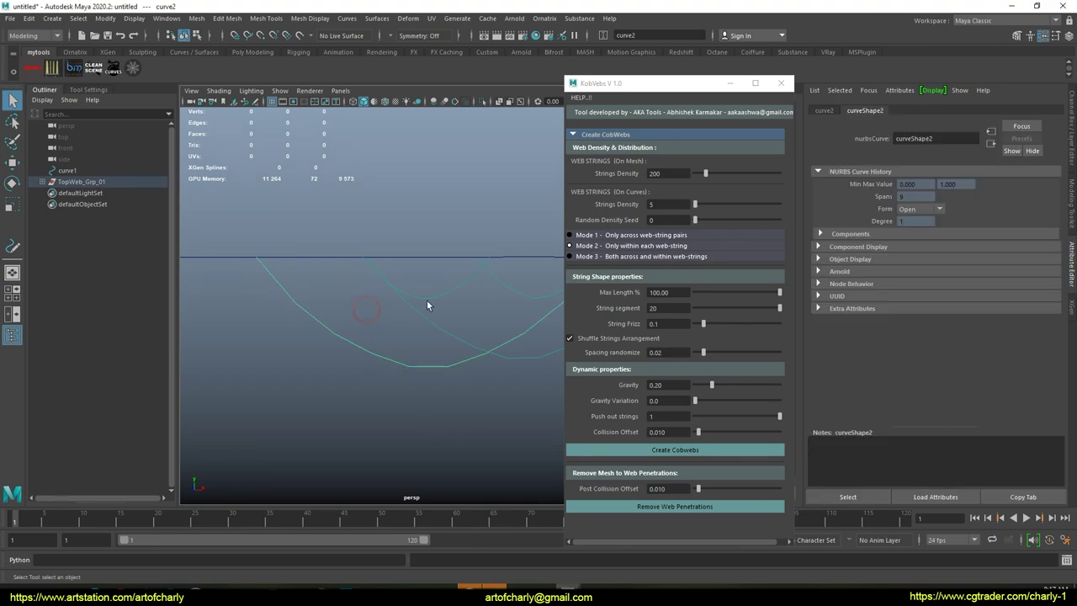
left_click(351, 22)
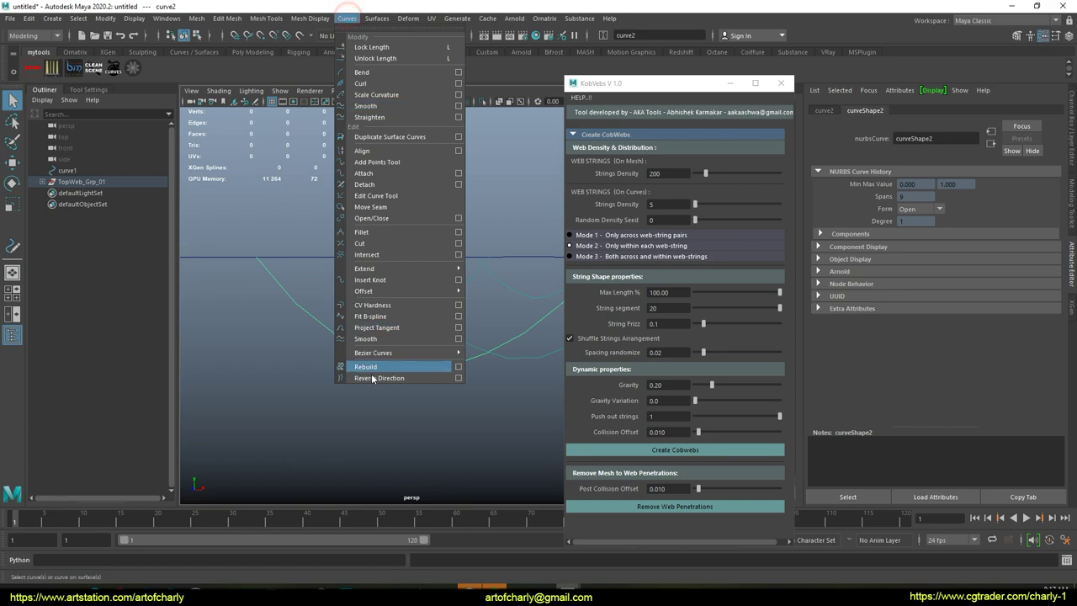
left_click(460, 369)
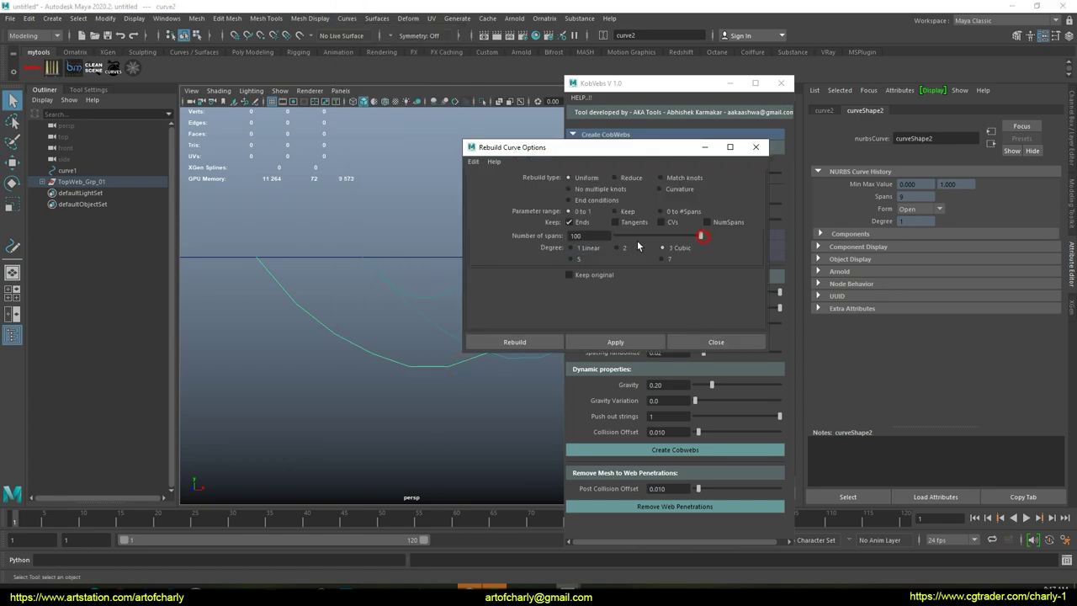
left_click_drag(678, 240, 623, 239)
left_click(528, 343)
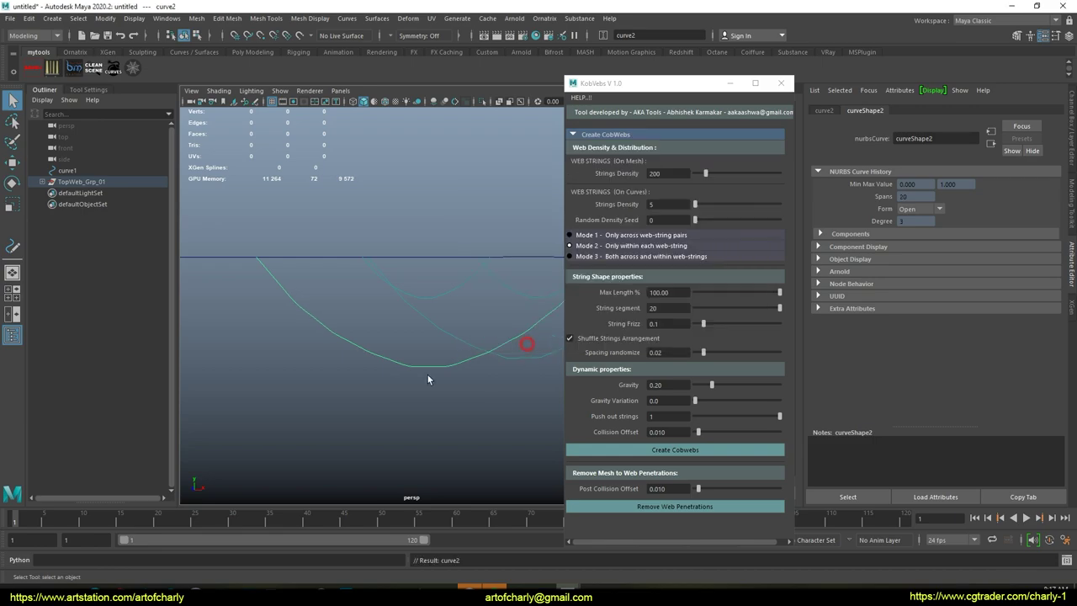
Step: Inspect the control points along the rebuilt string and return to object selection
left_click(404, 390)
left_click(387, 348)
right_click_drag(383, 319, 318, 319)
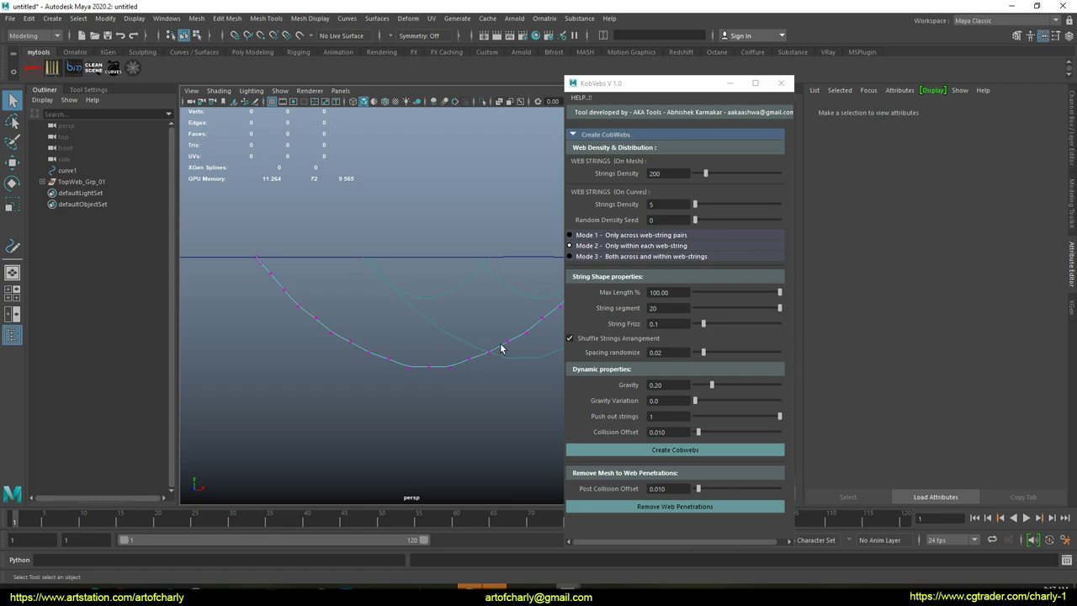
right_click_drag(425, 369, 421, 290)
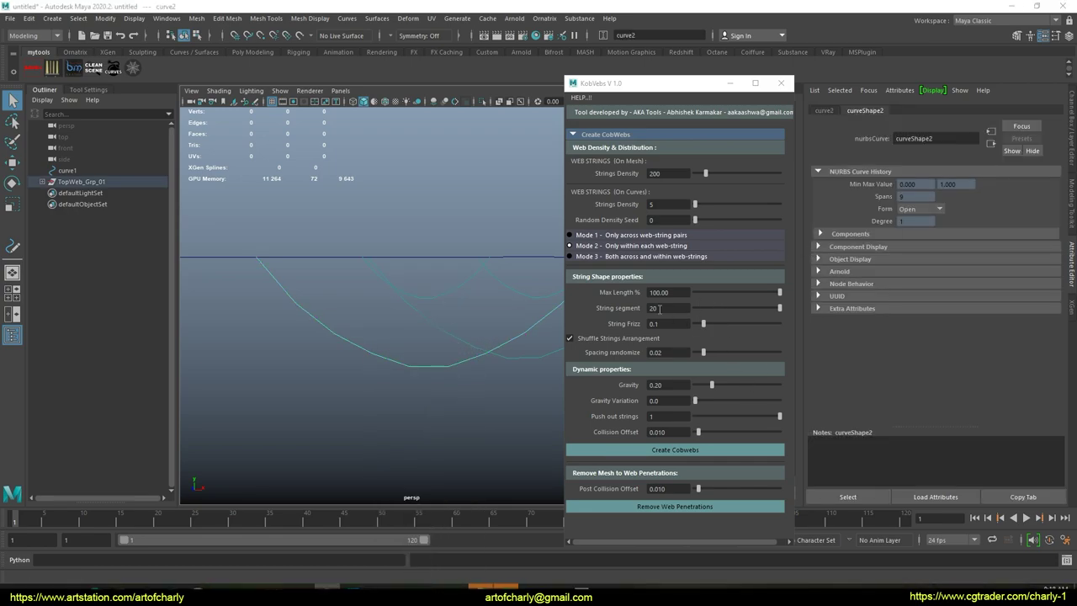
double_click(674, 312)
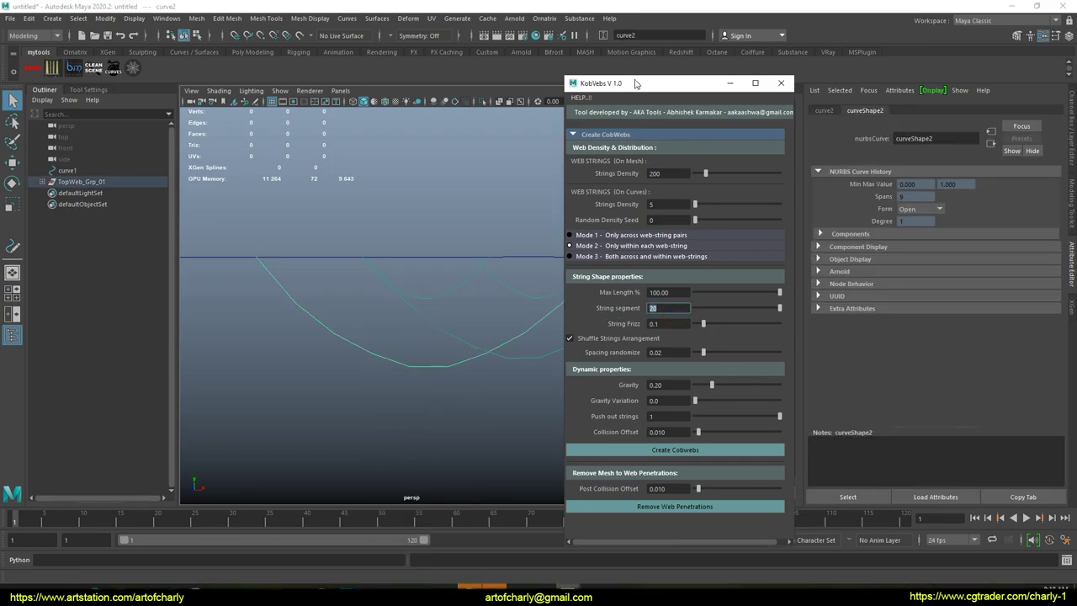
left_click_drag(635, 84, 649, 80)
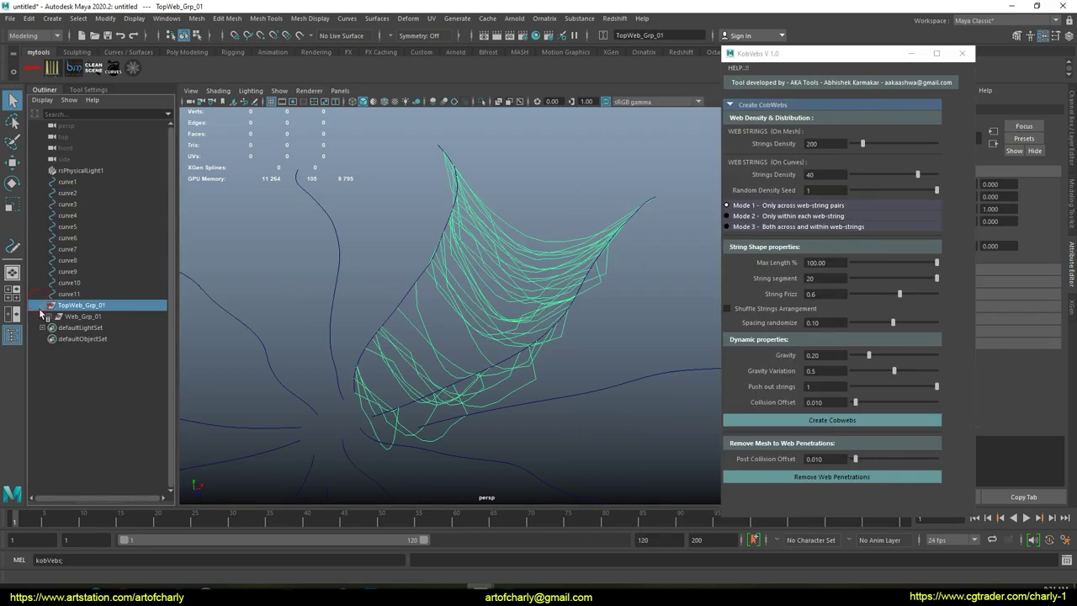
Step: Expand the cobweb group between the two hand-drawn curves and select all its string curves through curve50
left_click(47, 317)
left_click(47, 316)
left_click(60, 328)
left_click(104, 337)
scroll(122, 369, "down", 3)
scroll(114, 381, "down", 5)
left_click(105, 461, "shift")
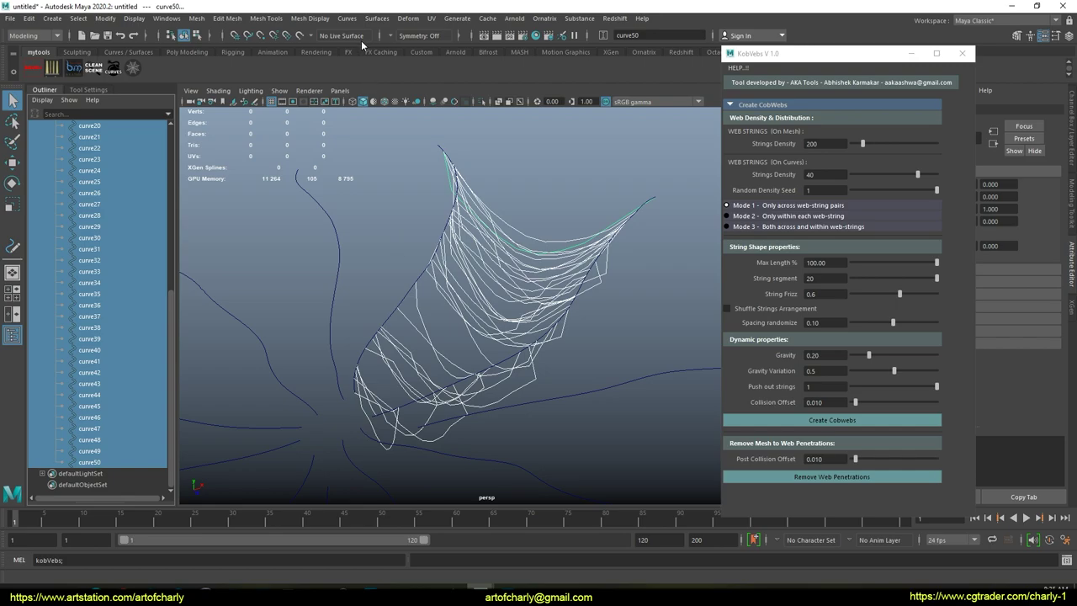
Step: Try smoothing all the selected string curves with the Smooth command's existing settings
left_click(350, 18)
left_click(368, 108)
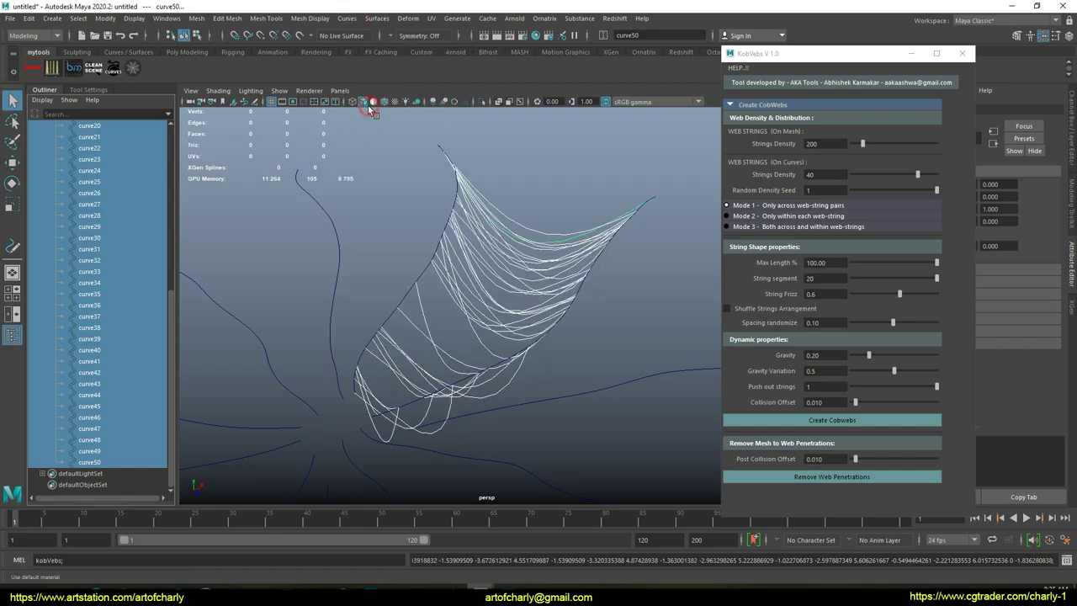
left_click_drag(469, 233, 425, 253, "alt")
Step: Smooth all the selected string curves with a smoothness value of 2 and deselect them
left_click(346, 18)
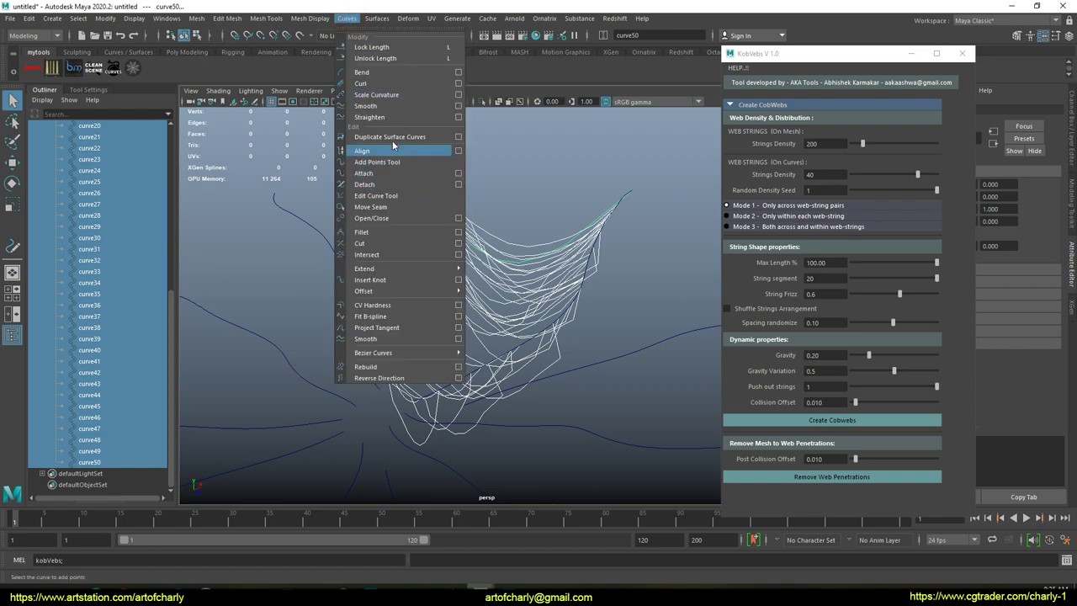
left_click(459, 105)
double_click(733, 185)
type("2")
key("Return")
left_click(680, 353)
left_click_drag(619, 308, 544, 313, "alt")
left_click(576, 300)
left_click_drag(435, 265, 500, 323, "alt")
right_click_drag(502, 324, 471, 256, "alt")
left_click(657, 319)
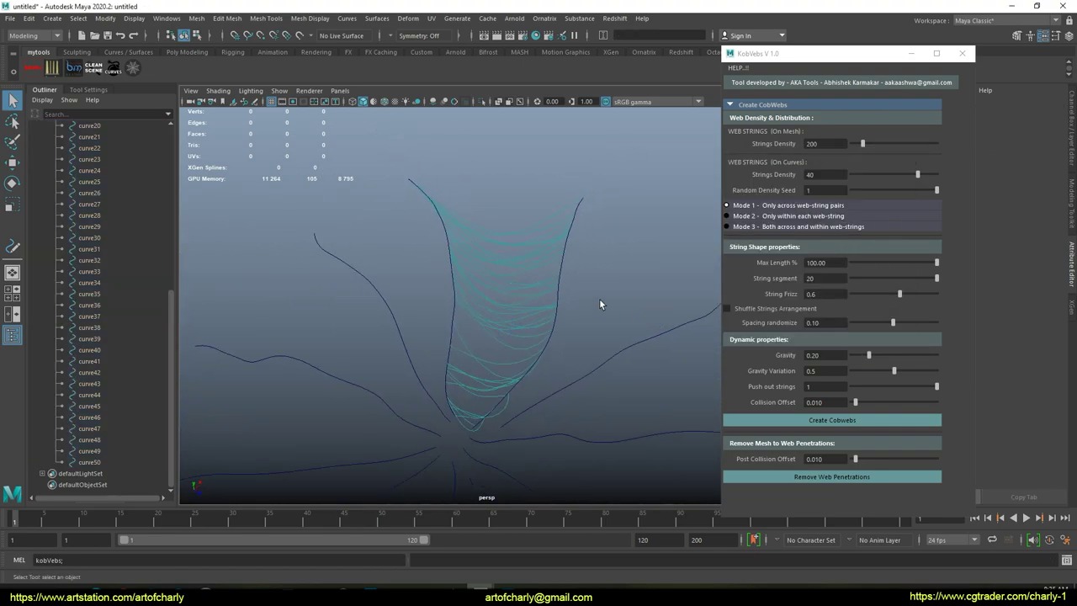
Step: Cycle the viewport background colour to black so the cobweb strings stand out
key("alt+b")
left_click_drag(599, 304, 570, 299, "alt")
key("alt+b")
key("alt+b")
key("alt+b")
key("alt+b")
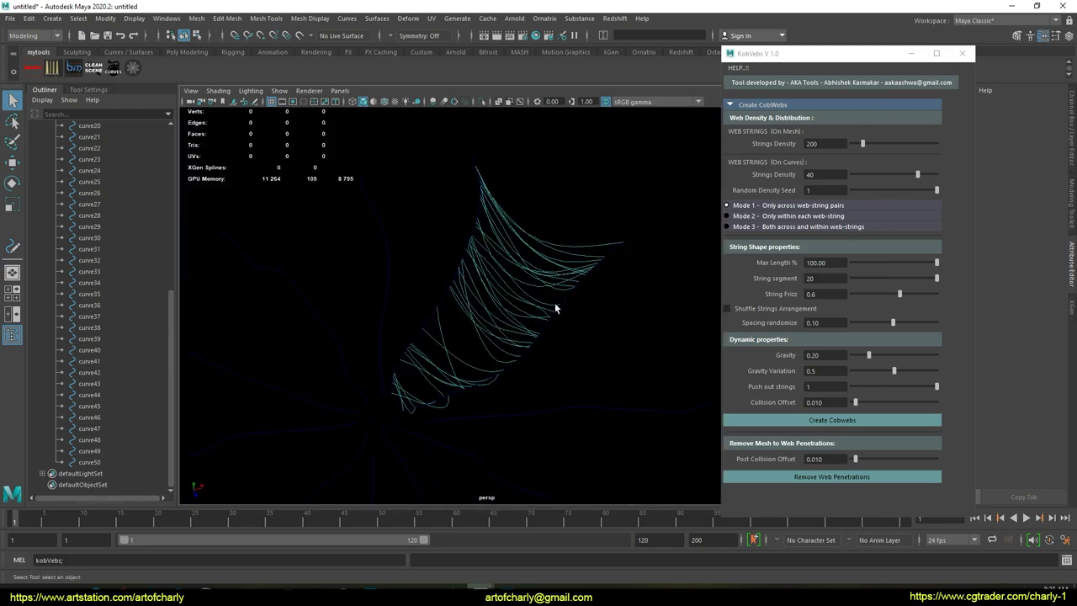
key("alt+b")
key("alt+b")
key("alt+b")
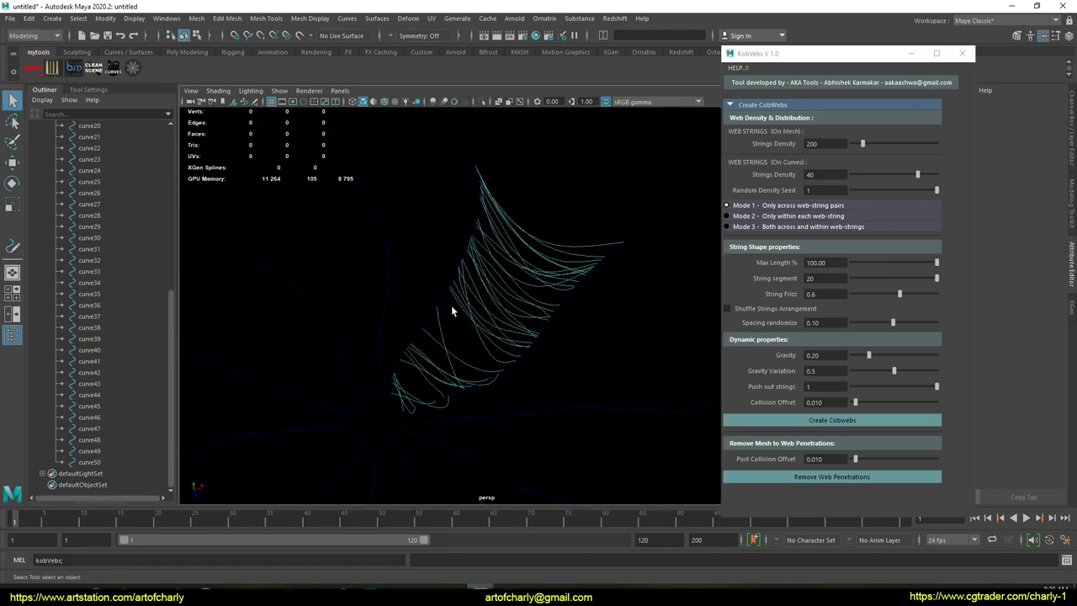
left_click_drag(451, 305, 505, 269, "alt")
Step: Select the two adjacent guide curves beside the finished web section and generate cobwebs between them with the existing settings
left_click(336, 270)
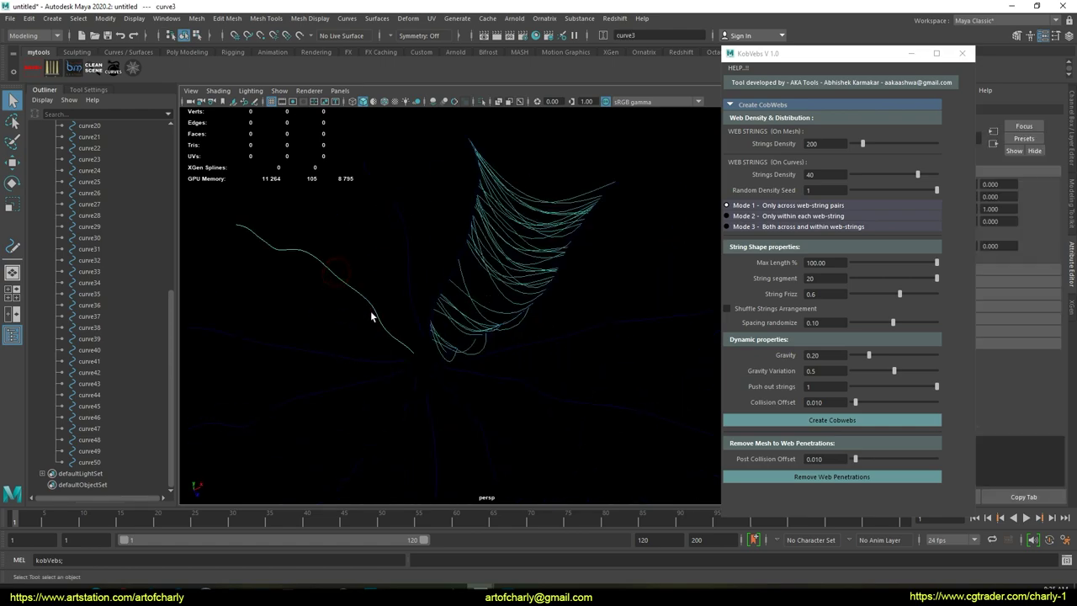
left_click(620, 348)
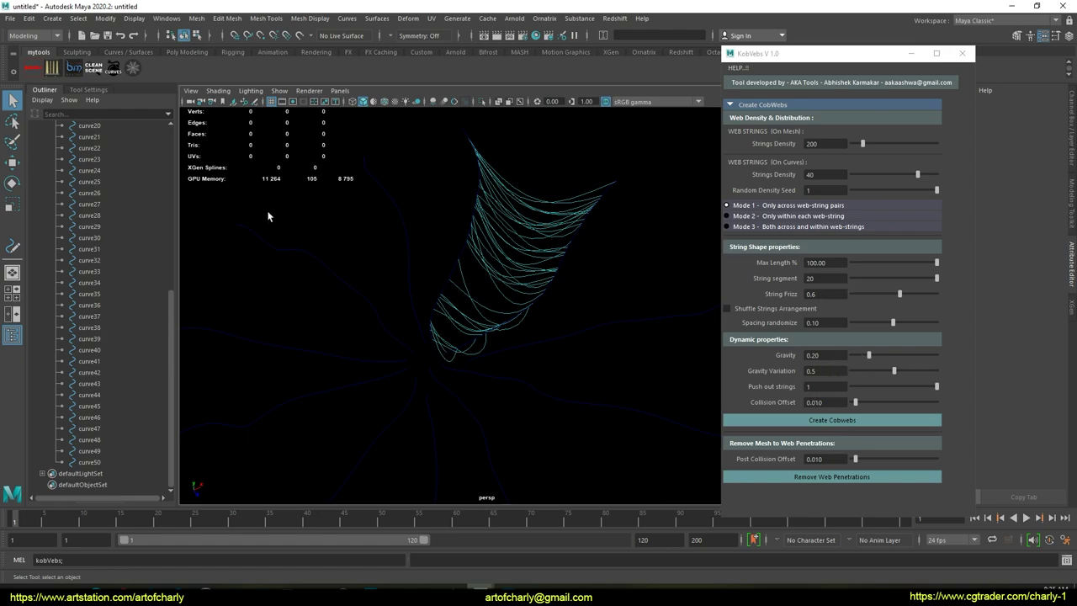
left_click_drag(667, 324, 499, 285, "alt")
left_click(564, 283)
right_click_drag(498, 285, 511, 286, "alt")
left_click(510, 273)
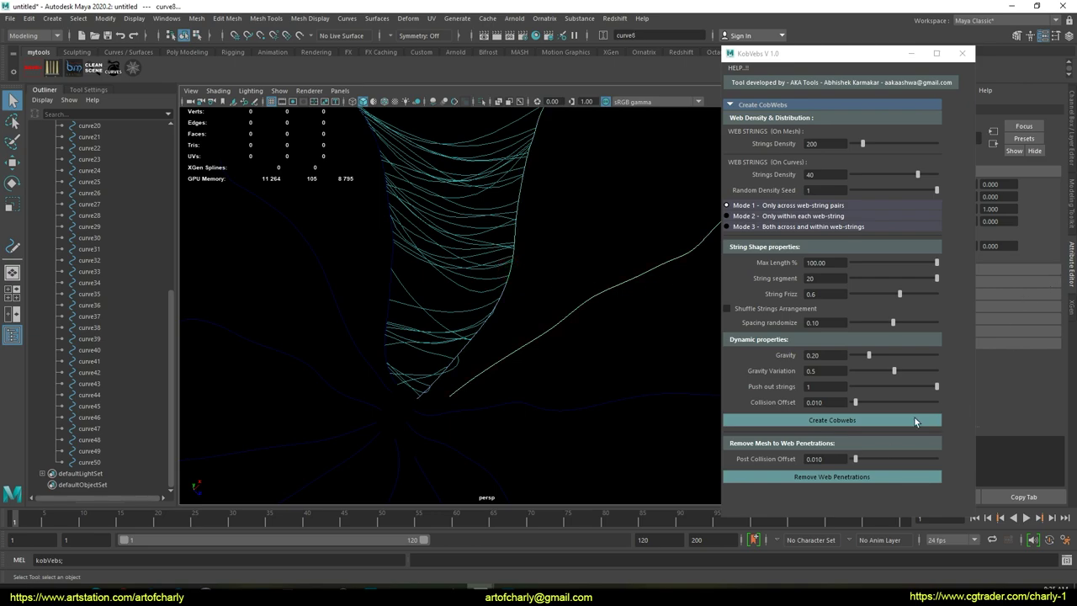
left_click(833, 420)
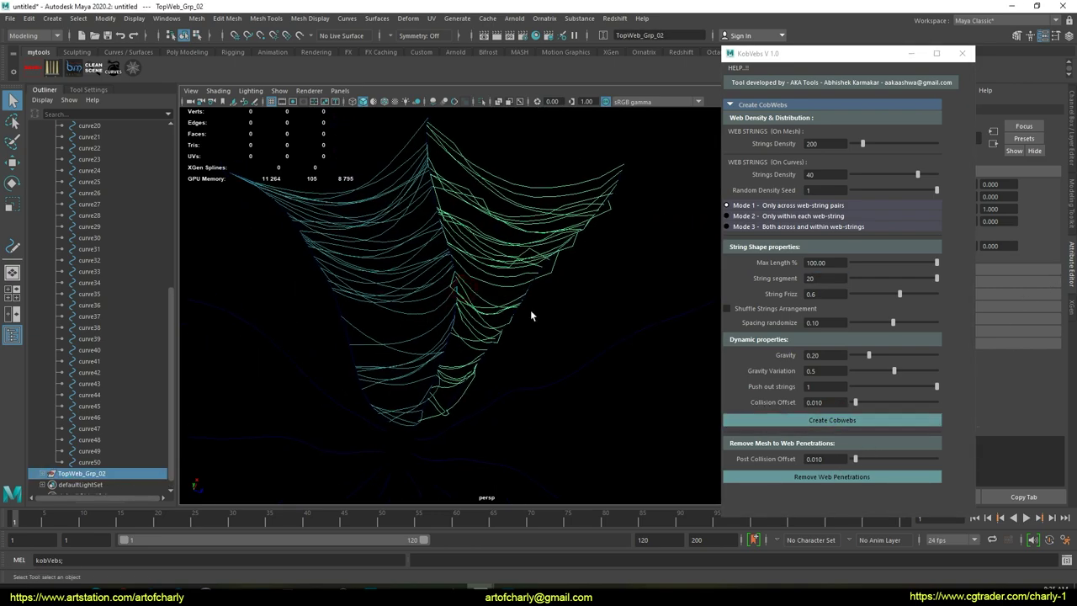
Step: Generate cobwebs between the next pair of radial guide curves, continuing around the web from the newest section
left_click(569, 314)
left_click(581, 366)
left_click(833, 420)
left_click_drag(524, 346, 524, 342, "alt")
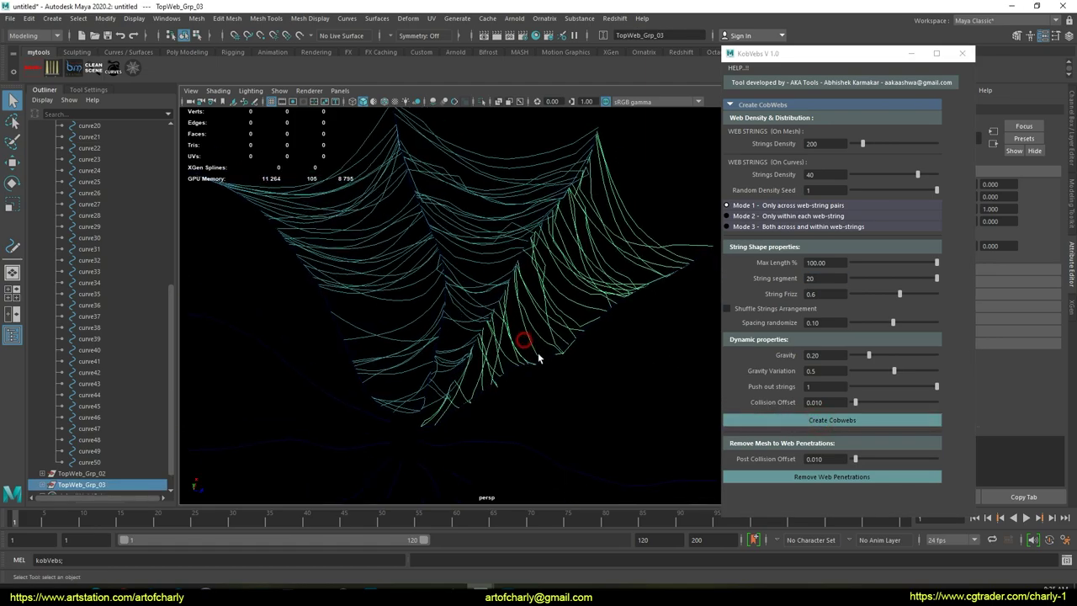
right_click_drag(618, 433, 575, 414, "alt")
middle_click_drag(552, 406, 546, 331, "alt")
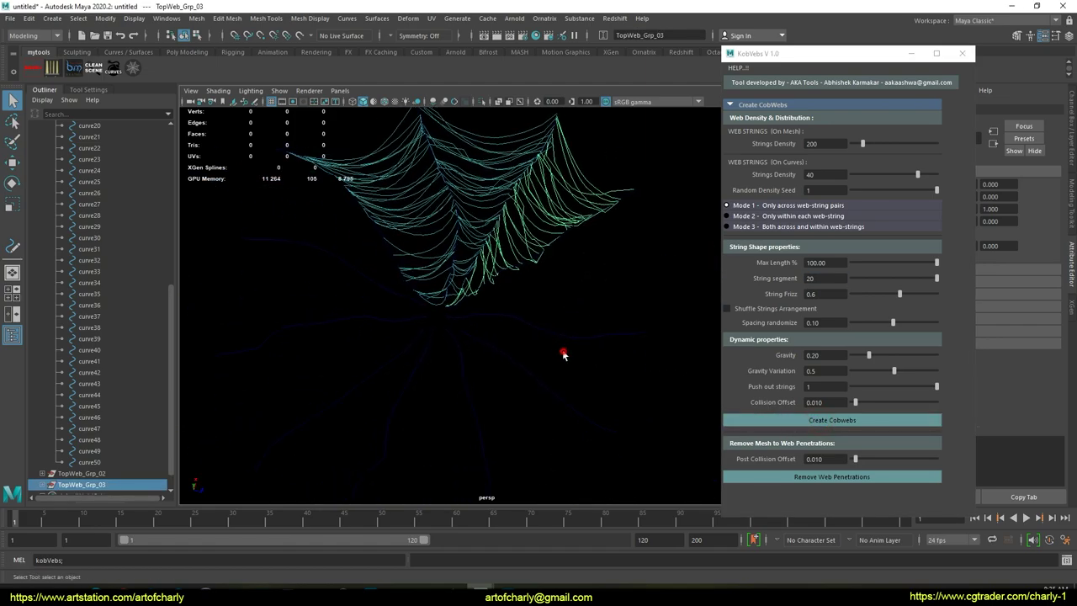
Step: Try generating cobwebs across the four lower guide curves at once, and undo the attempt
left_click(563, 355)
left_click_drag(339, 356, 461, 357, "alt")
left_click_drag(388, 310, 532, 374)
left_click(824, 420)
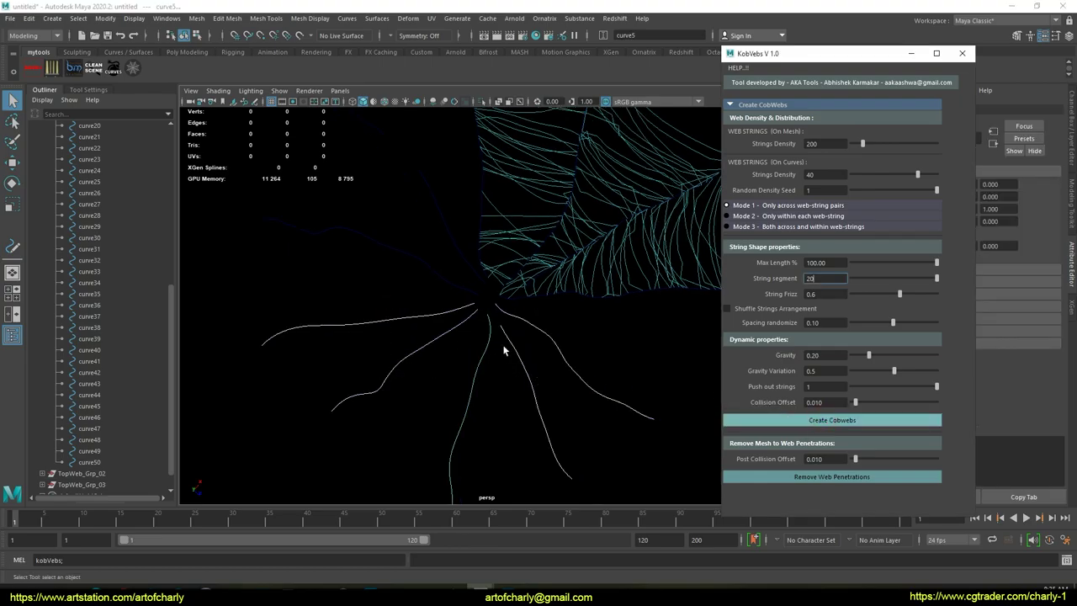
left_click_drag(503, 346, 562, 334, "alt")
key("ctrl+z")
Step: Generate cobwebs between two separate pairs of adjacent lower guide curves, one pair at a time
left_click_drag(466, 306, 519, 392, "alt")
left_click(531, 393)
left_click(591, 382, "shift")
left_click(760, 418)
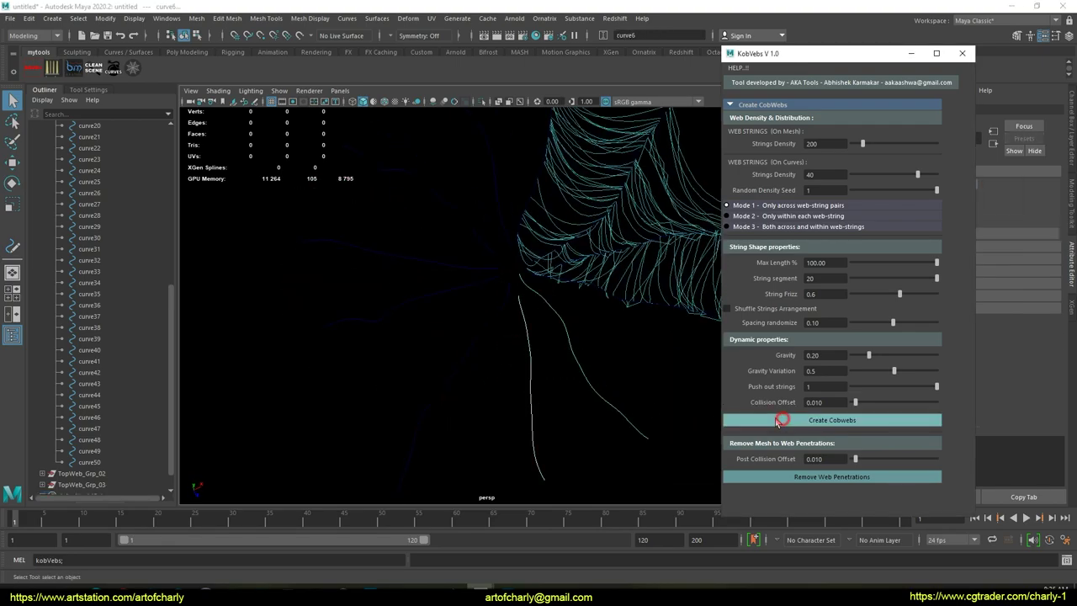
left_click_drag(409, 284, 455, 379)
left_click(811, 422)
Step: Select another unfilled pair of neighbouring guide curves, generate cobwebs between them and clear the selection
scroll(423, 280, "up", 2)
middle_click_drag(423, 279, 443, 334, "alt")
left_click_drag(440, 199, 392, 312)
left_click(815, 416)
left_click(517, 258)
Step: Generate cobwebs between curve3 and curve2 with the maximum string length set to 43.63%
left_click_drag(459, 290, 421, 252, "alt")
left_click(389, 217)
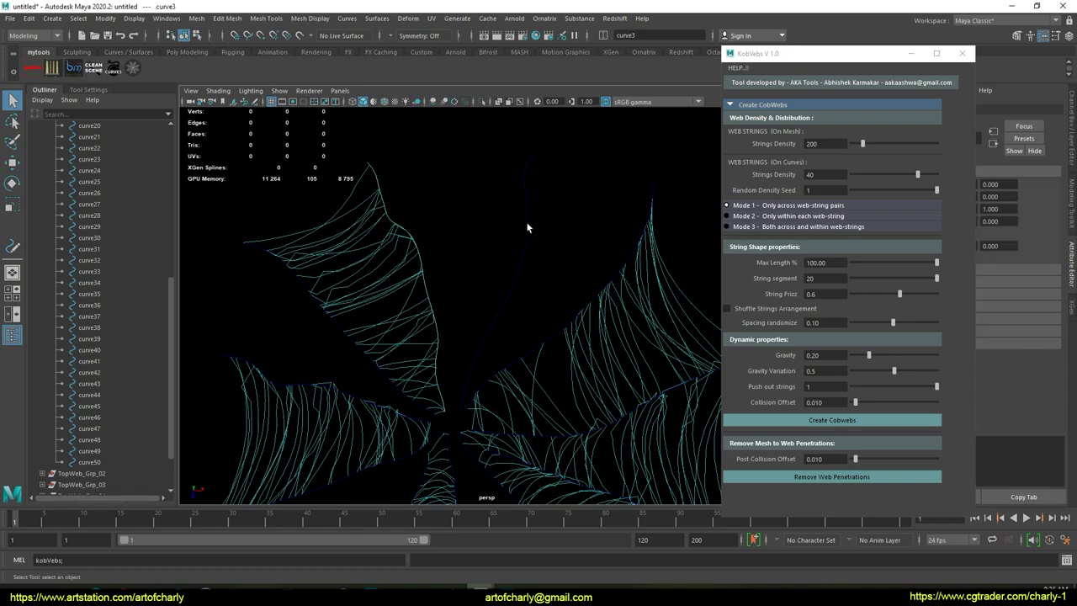
left_click(530, 266)
left_click_drag(925, 266, 892, 268)
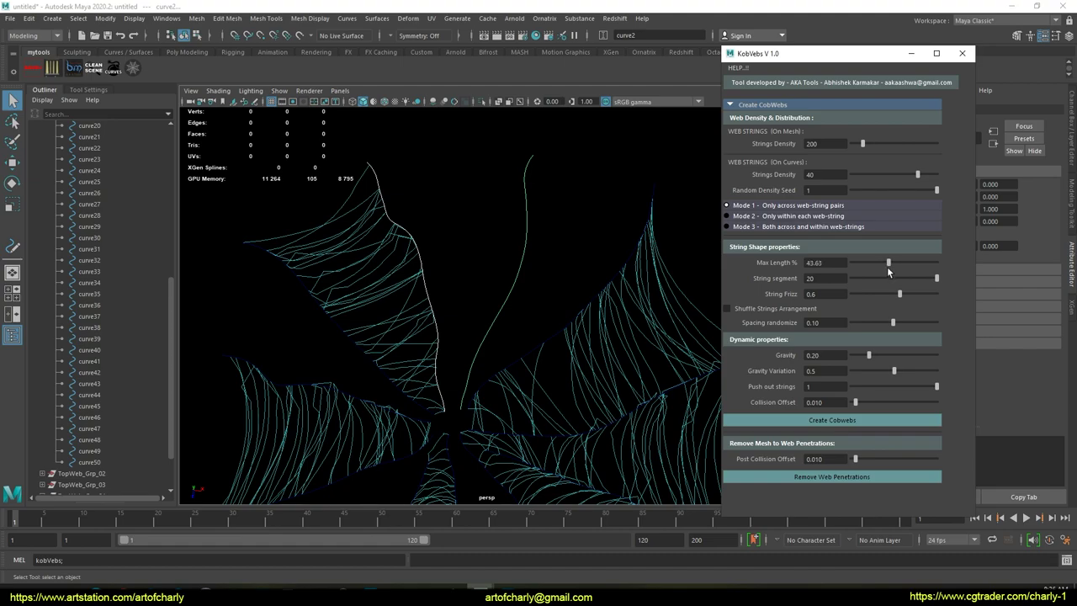
left_click(841, 420)
left_click_drag(554, 305, 503, 236, "alt")
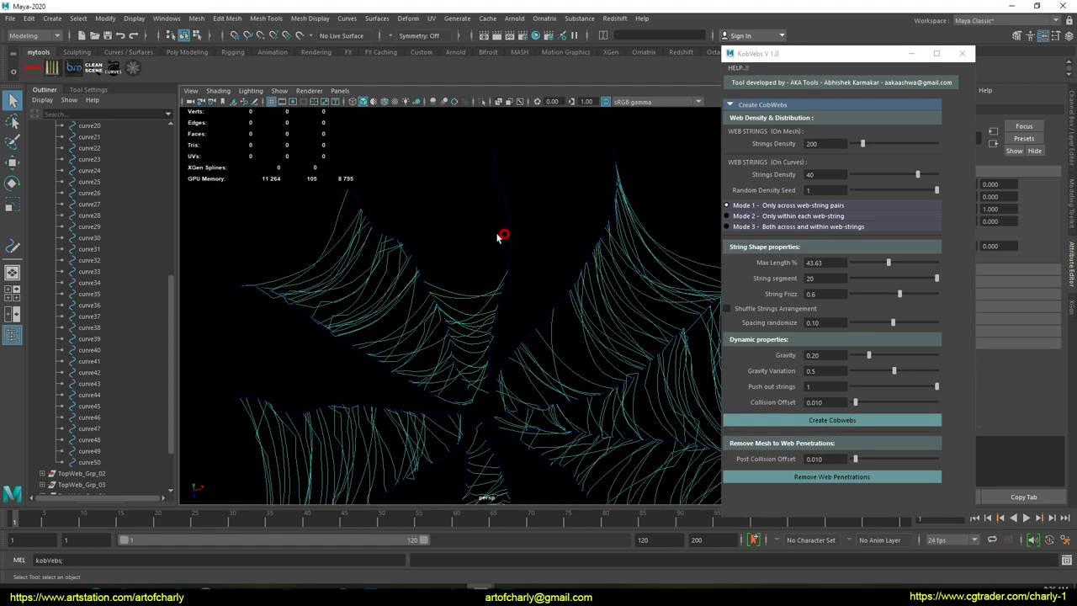
Step: Generate cobwebs between curve2 and its neighbour across the upper gap with the maximum string length set to 82.55%
left_click(503, 236)
left_click(510, 217)
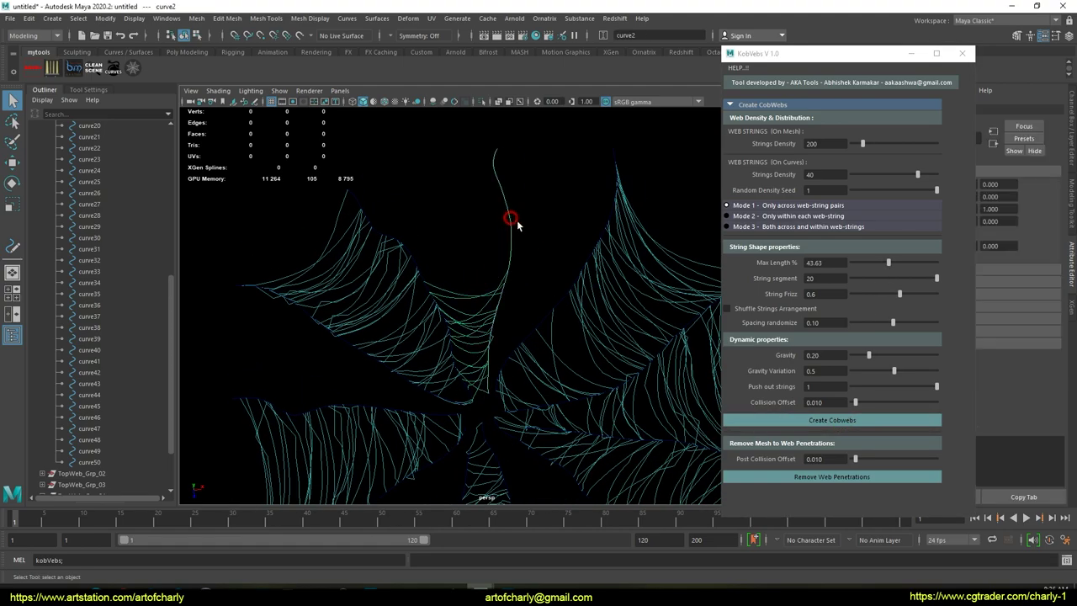
left_click(560, 300)
left_click_drag(896, 263, 922, 263)
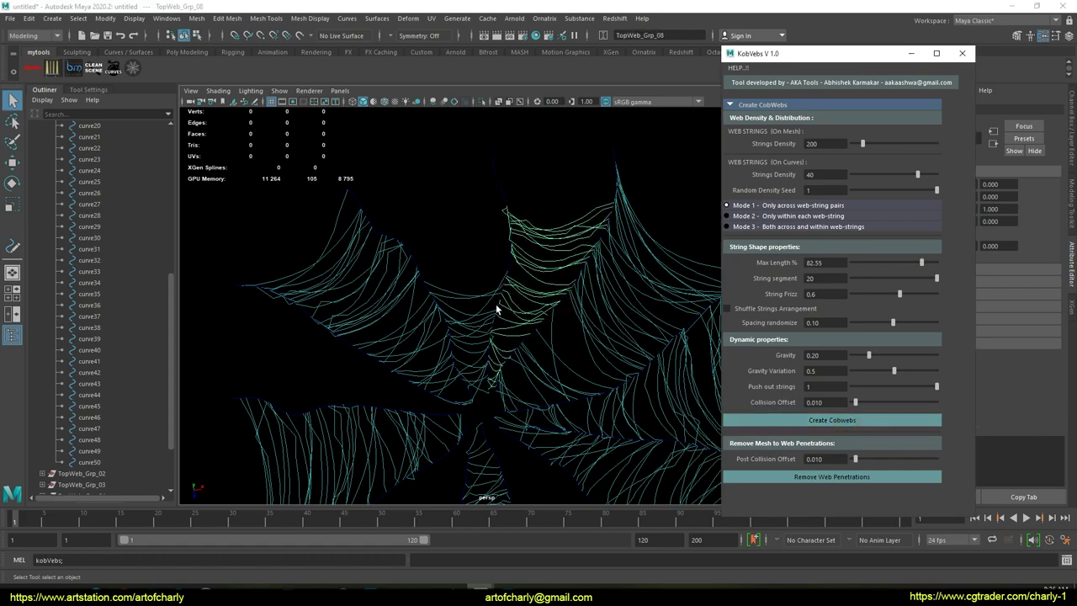
left_click(429, 221)
left_click_drag(474, 289, 535, 294, "alt")
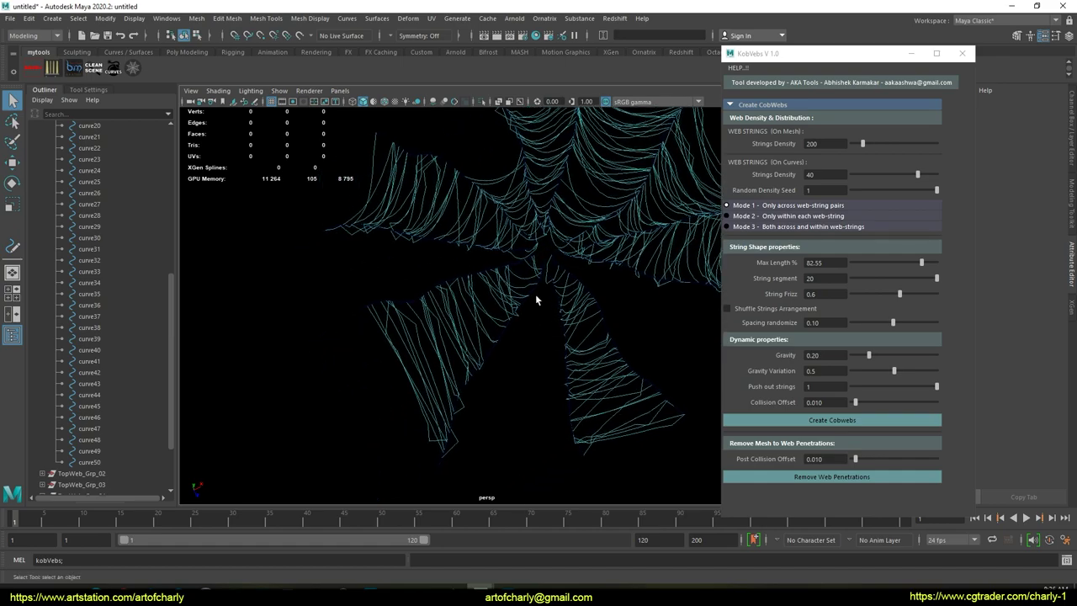
Step: Generate cobwebs between the two guide curves bordering the lower gap with the maximum string length set to 22.83%
left_click(501, 337)
left_click(567, 343)
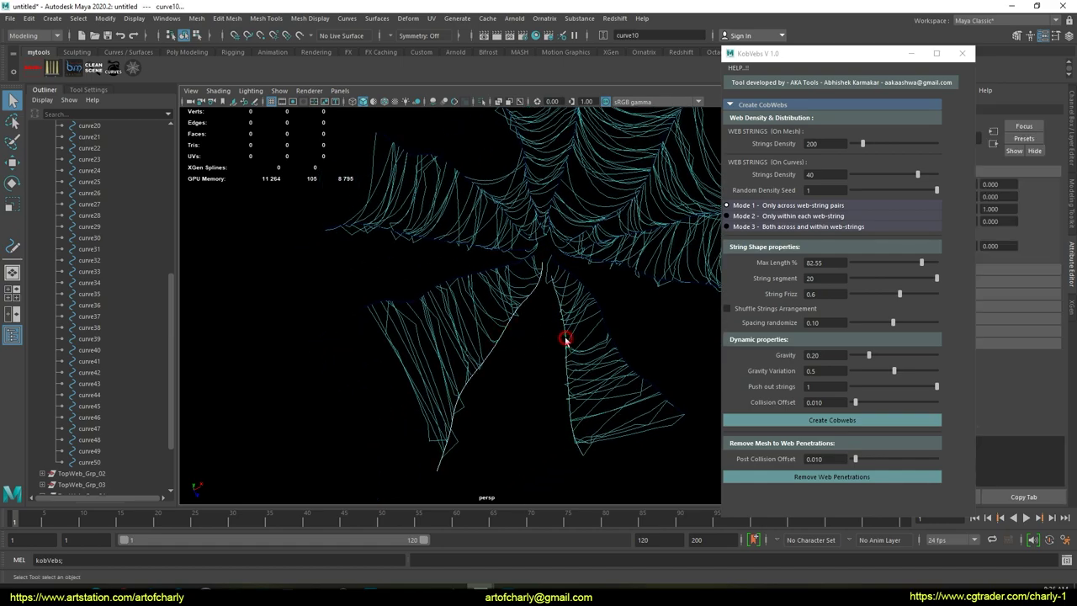
left_click(872, 263)
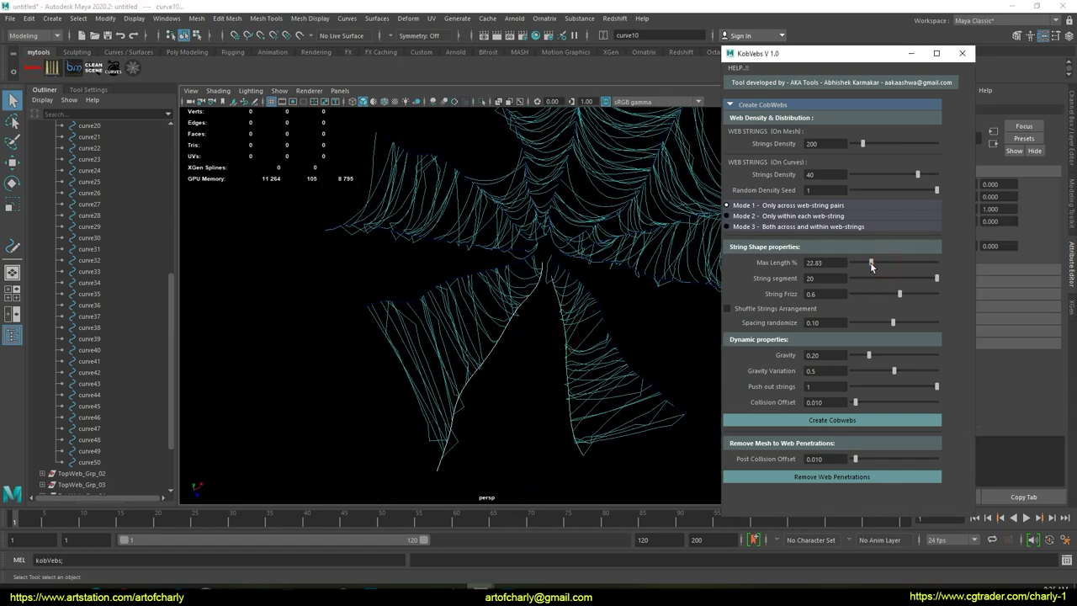
left_click(839, 421)
Step: Generate cobwebs between curve6 and the guide curve across the adjacent gap, keeping the current maximum length, and deselect them
left_click_drag(625, 368, 585, 368, "alt")
left_click(569, 398)
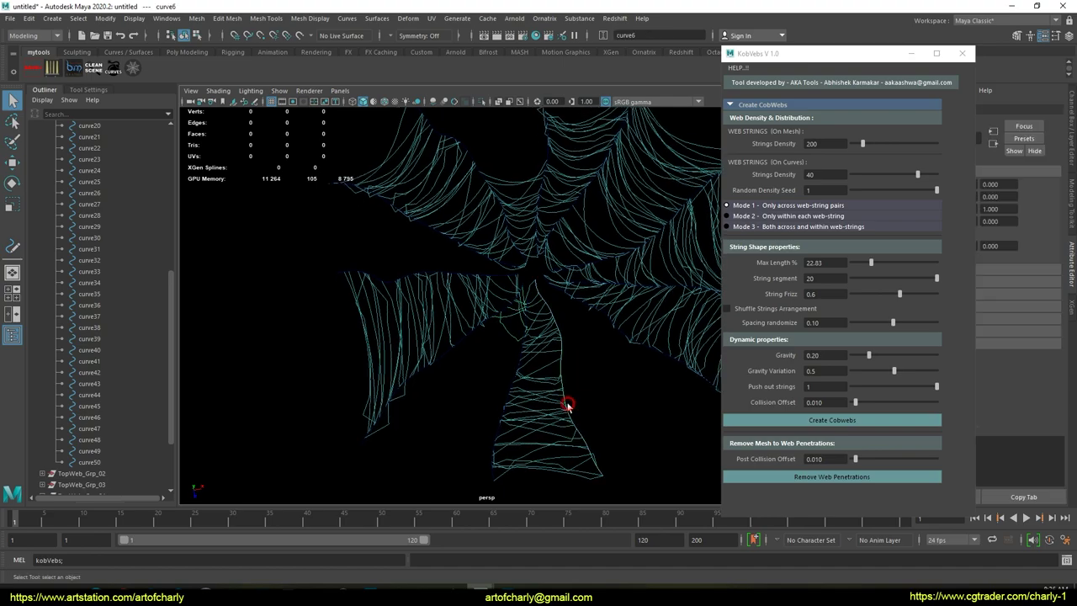
left_click(602, 318)
left_click(832, 420)
left_click(674, 345)
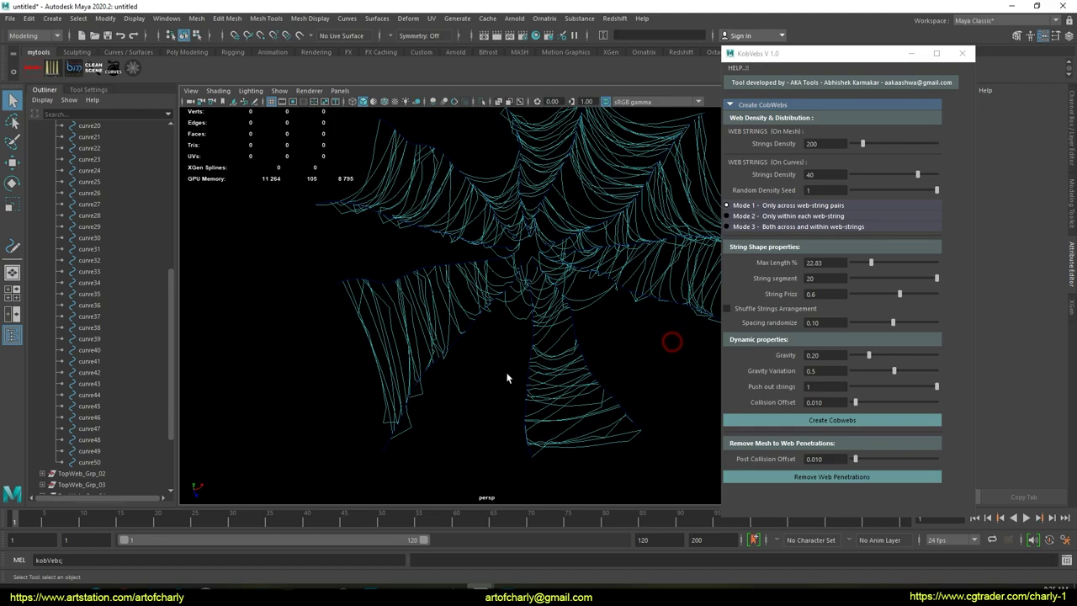
Step: Generate cobwebs across the last side gap between curve5 and curve9 with the maximum string length set to 70.47%
left_click(431, 371)
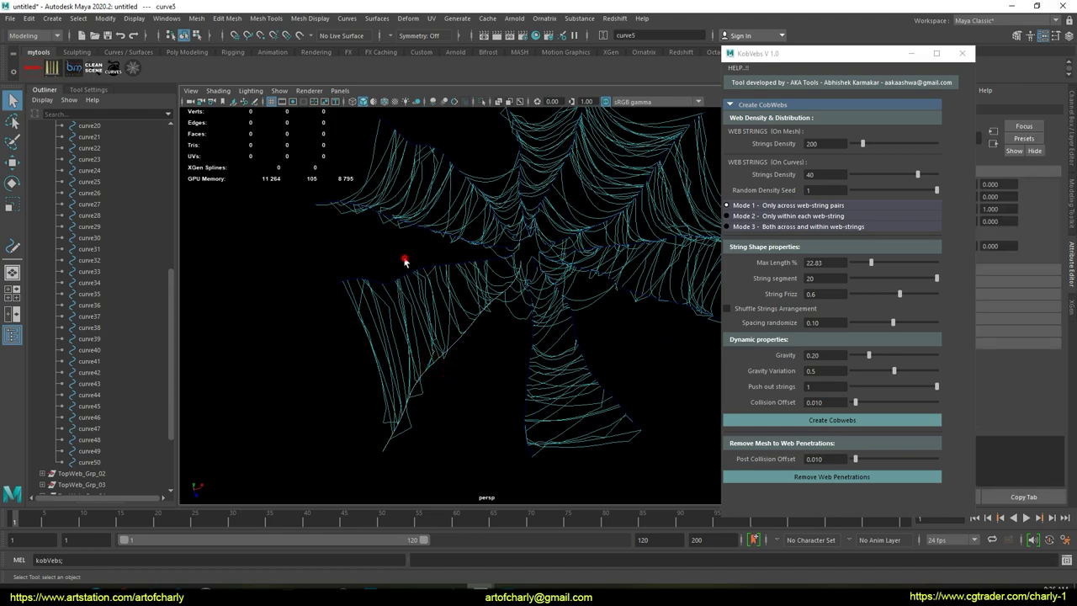
left_click(390, 281)
left_click(422, 232)
left_click_drag(875, 262, 895, 264)
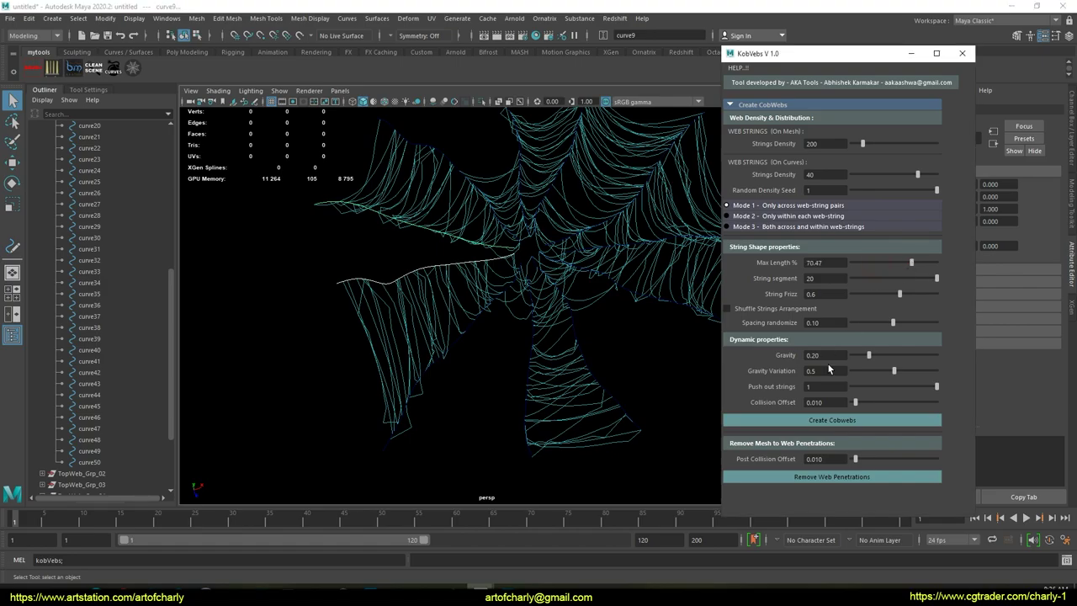
left_click(818, 419)
left_click(500, 405)
Step: Select all curves of the whole web, smooth them and clear the selection
left_click_drag(471, 378, 461, 318, "alt")
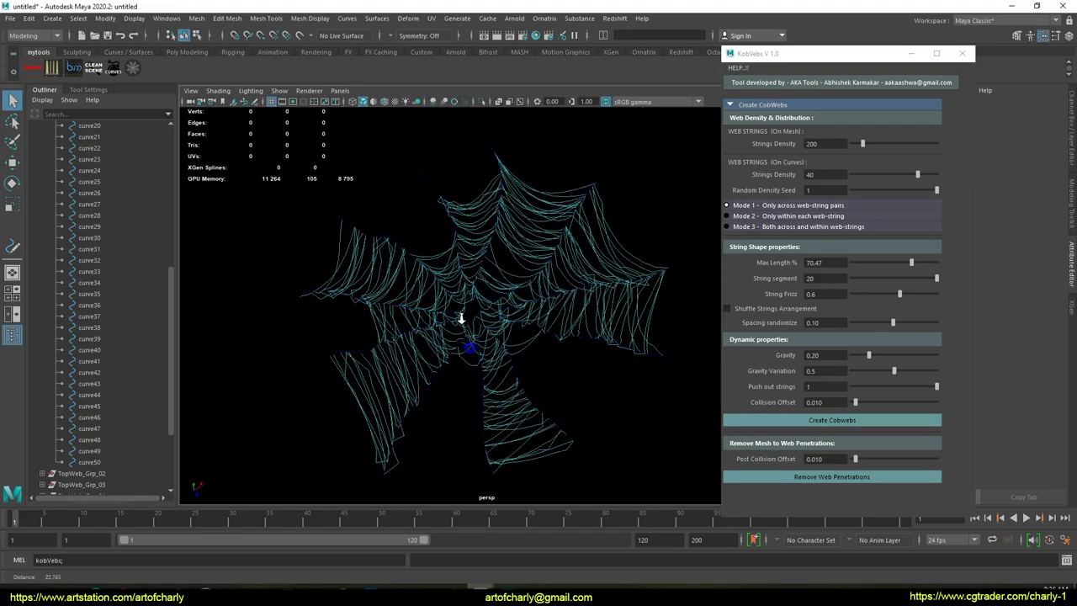
right_click_drag(461, 318, 396, 282, "alt")
left_click_drag(329, 178, 653, 422)
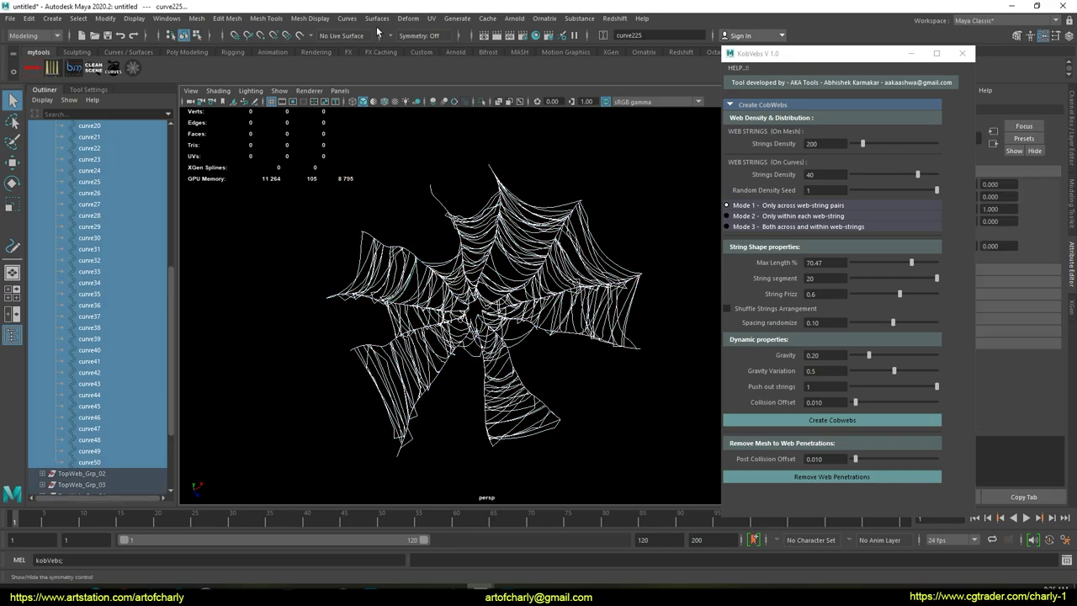
left_click(346, 17)
left_click(357, 108)
left_click_drag(525, 295, 507, 332, "alt")
left_click(483, 288)
Step: Select the few strings spanning one web section, including curve23 to curve27, and try generating cobwebs across them
right_click_drag(508, 332, 530, 405, "alt")
middle_click_drag(513, 236, 498, 297, "alt")
left_click_drag(499, 297, 580, 310, "alt")
scroll(498, 324, "down", 3)
scroll(580, 311, "up", 5)
scroll(494, 354, "up", 2)
left_click_drag(431, 373, 481, 354, "alt")
left_click_drag(502, 292, 611, 338)
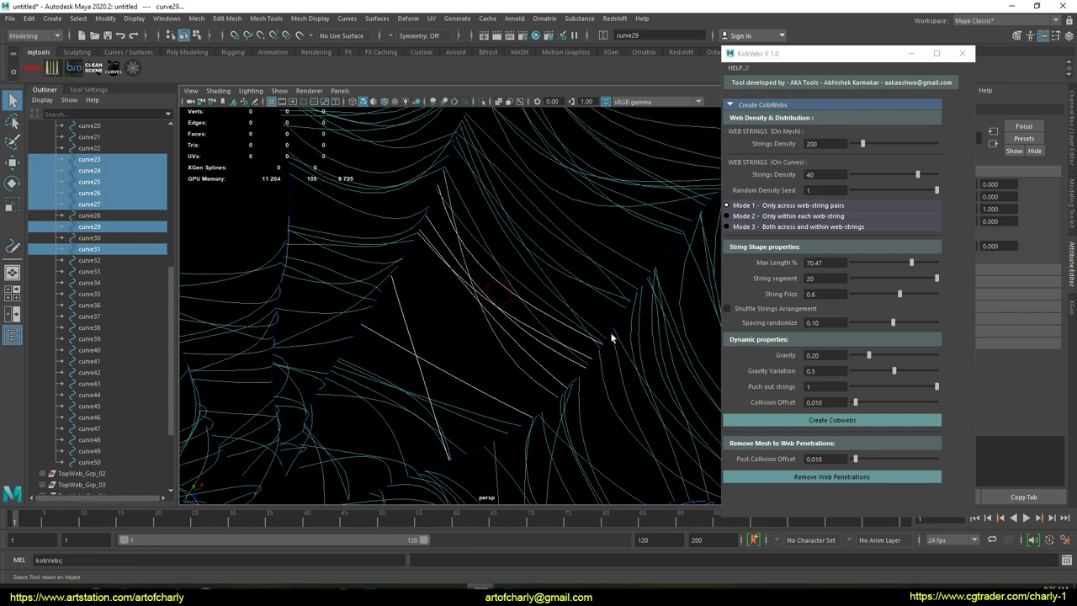
left_click(817, 421)
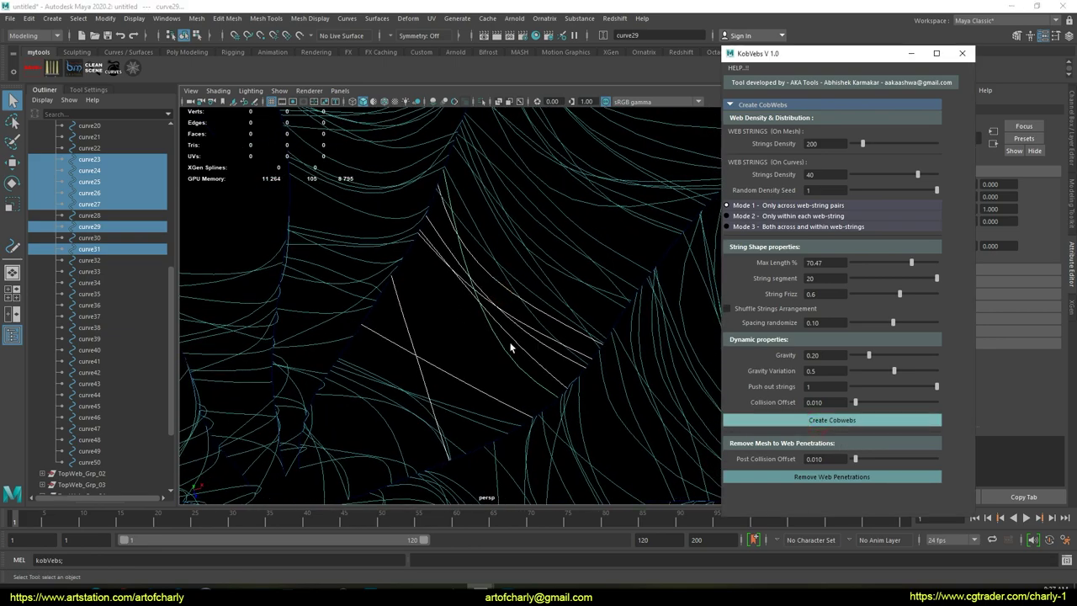
left_click(749, 421)
left_click_drag(560, 377, 530, 271, "alt")
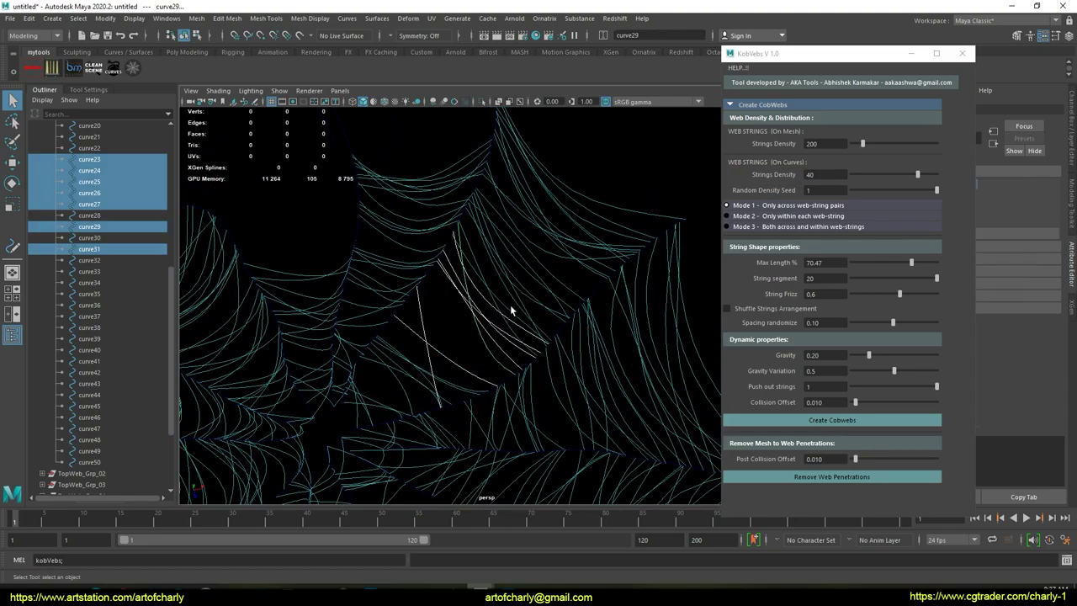
Step: Set the on-curve strings density to 5 and generate cobwebs across the selected strings
left_click_drag(479, 296, 504, 280, "alt")
left_click_drag(831, 174, 752, 181)
type("5")
key("Return")
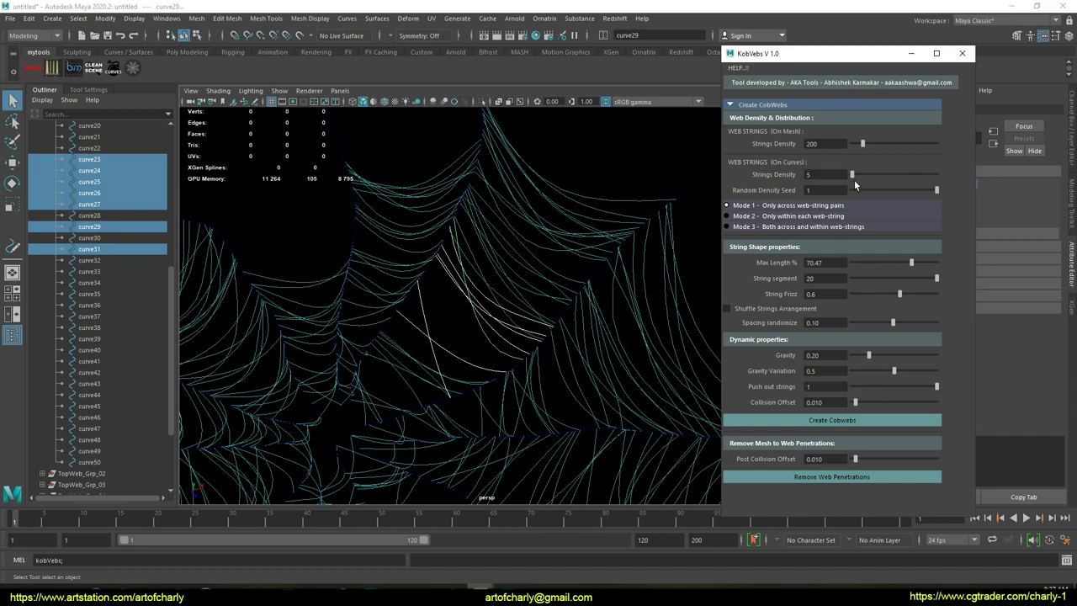
left_click(820, 424)
left_click_drag(471, 305, 439, 252, "alt")
Step: Generate a small cobweb patch across several strings in an outer web section
mouse_move(494, 345)
left_mouse_down("alt")
mouse_move(486, 327)
mouse_move(484, 337)
left_mouse_up("alt")
left_click_drag(545, 323, 532, 313)
left_click(780, 420)
Step: Select a band of strings in the narrow lower web section and generate a cobweb patch across them
left_click_drag(478, 407, 499, 391, "alt")
left_click(480, 367)
left_click_drag(429, 367, 434, 408)
left_click(779, 418)
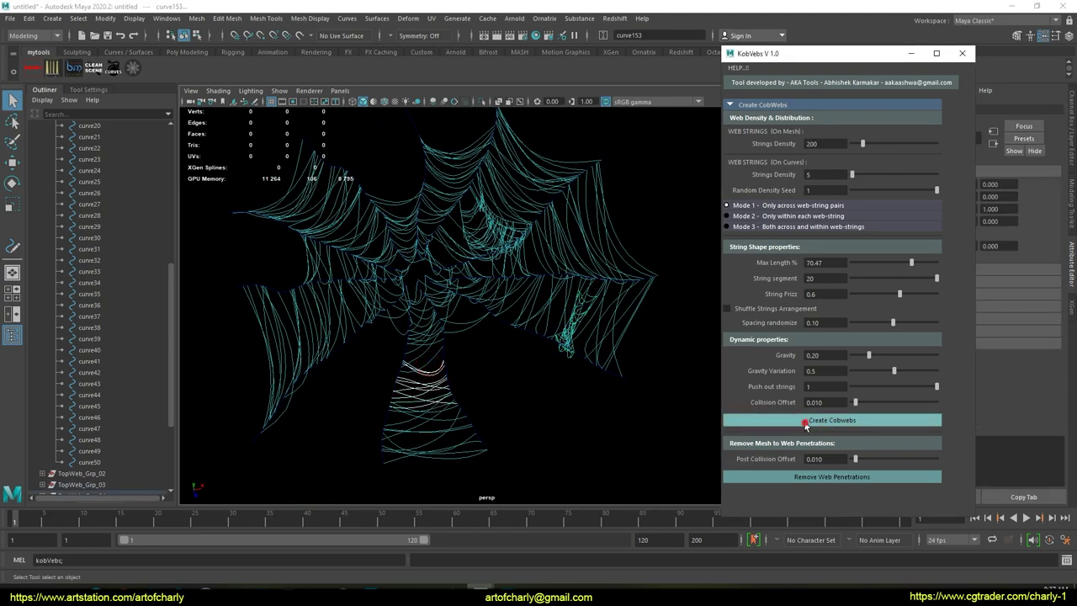
left_click(553, 407)
Step: Select the strings surrounding the open centre of the web and generate cobwebs across them
left_click_drag(515, 350, 586, 384, "alt")
right_click_drag(505, 387, 457, 425, "alt")
right_click_drag(488, 357, 524, 433, "alt")
left_click_drag(435, 281, 455, 295)
left_click_drag(499, 231, 467, 248, "shift")
left_click(530, 286, "shift")
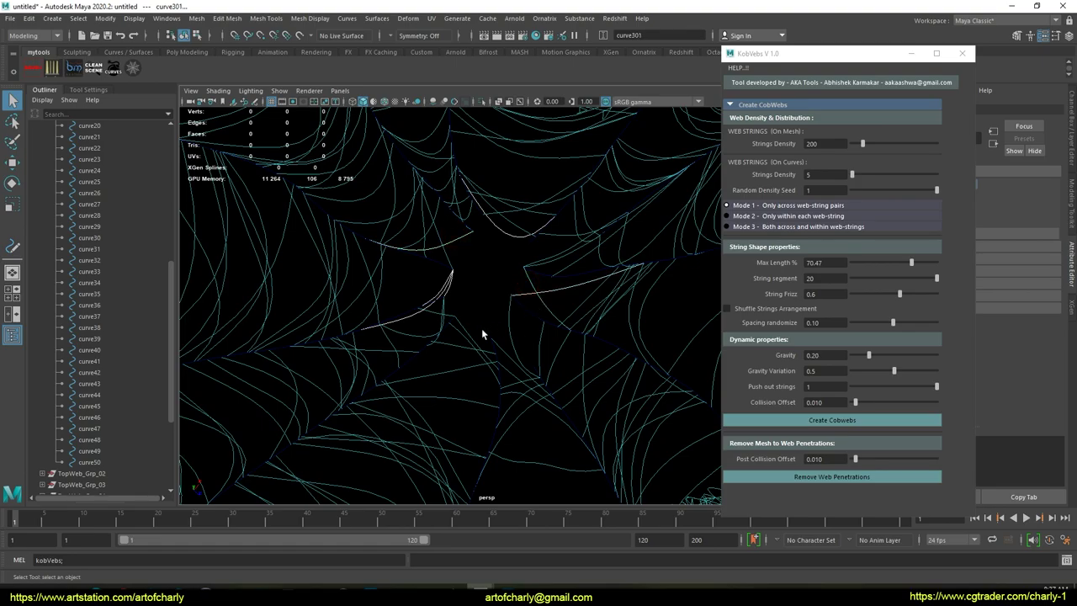
left_click(832, 420)
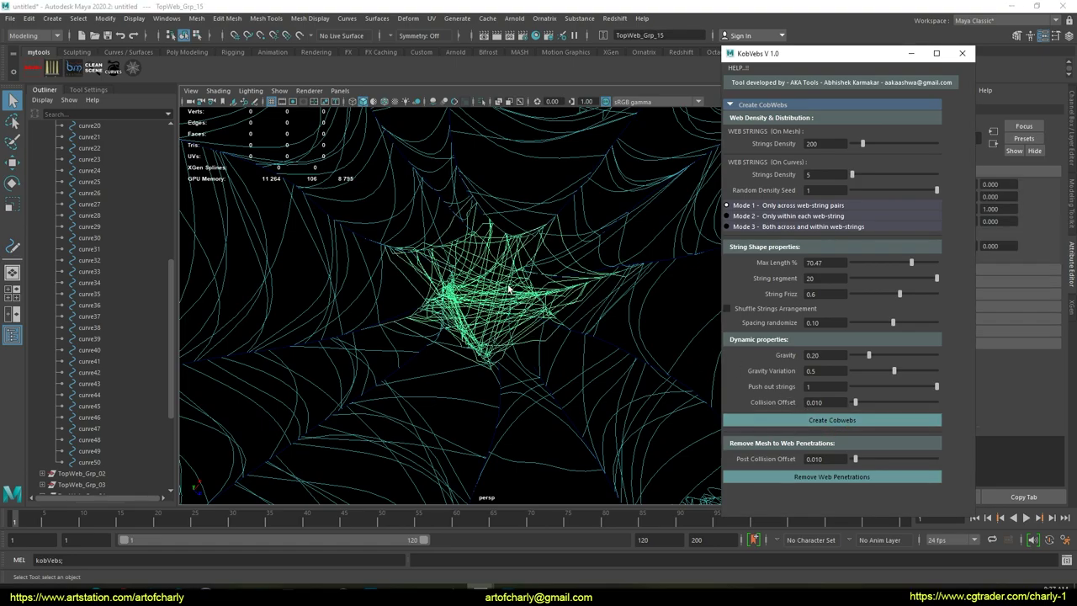
Step: Delete the dense central cobweb patch and undo back to the selection of strings around the centre
left_click_drag(479, 387, 476, 334, "alt")
right_click_drag(474, 332, 454, 287, "alt")
left_click(557, 311)
left_click_drag(558, 313, 554, 404, "alt")
key("ctrl+z")
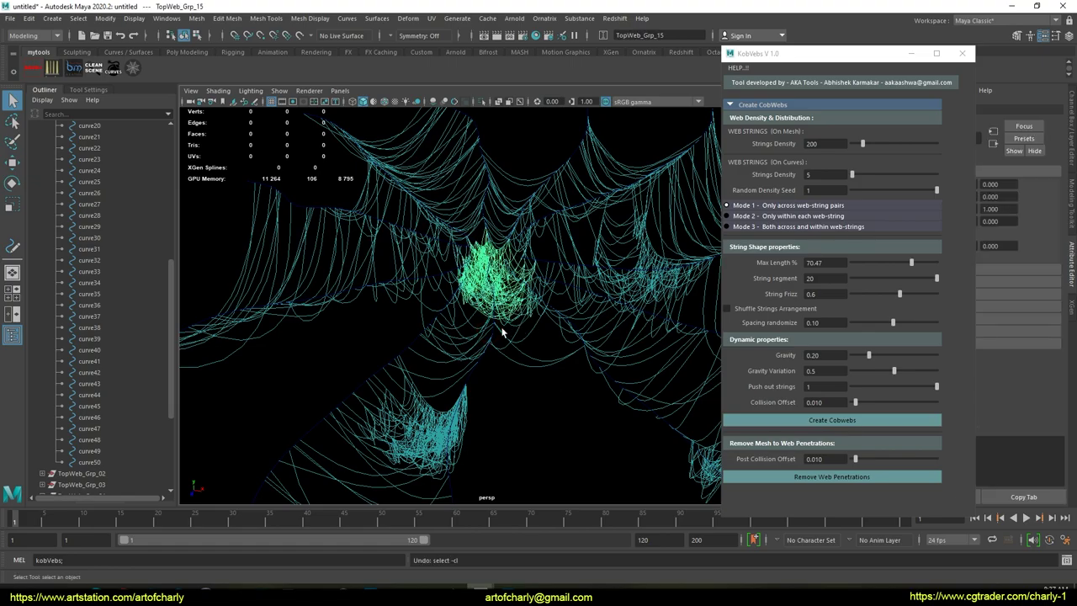
key("Delete")
left_click_drag(502, 330, 498, 390, "alt")
key("ctrl+z")
key("ctrl+z")
Step: Set gravity to 0.10 and gravity variation to 0.2, and regenerate the central cobwebs across the selected strings
left_click_drag(516, 328, 541, 356, "alt")
left_click(830, 355)
type("0.10")
key("Return")
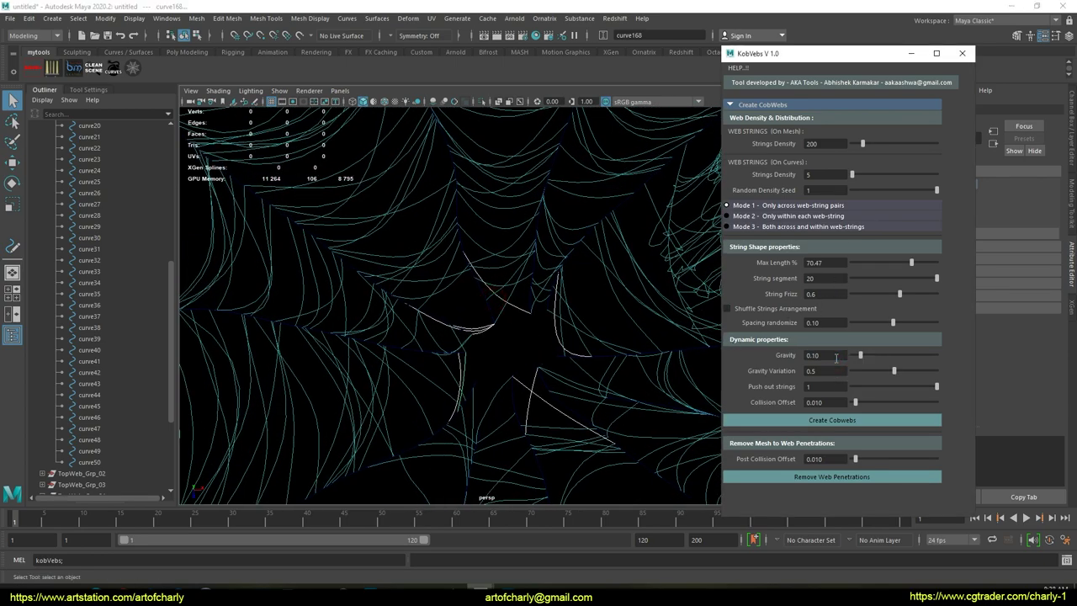
left_click(823, 373)
type("0.2")
key("Return")
left_click(918, 420)
left_click_drag(499, 310, 457, 323, "alt")
Step: Select every curve of the finished web, including the added patches, and smooth them all
scroll(457, 322, "down", 8)
mouse_move(447, 318)
left_mouse_down("alt")
mouse_move(560, 310)
mouse_move(595, 352)
mouse_move(451, 314)
mouse_move(407, 340)
mouse_move(461, 321)
left_mouse_up("alt")
left_click_drag(342, 175, 569, 416)
left_click(561, 418)
left_click_drag(484, 410, 515, 392, "alt")
left_click_drag(337, 209, 619, 408)
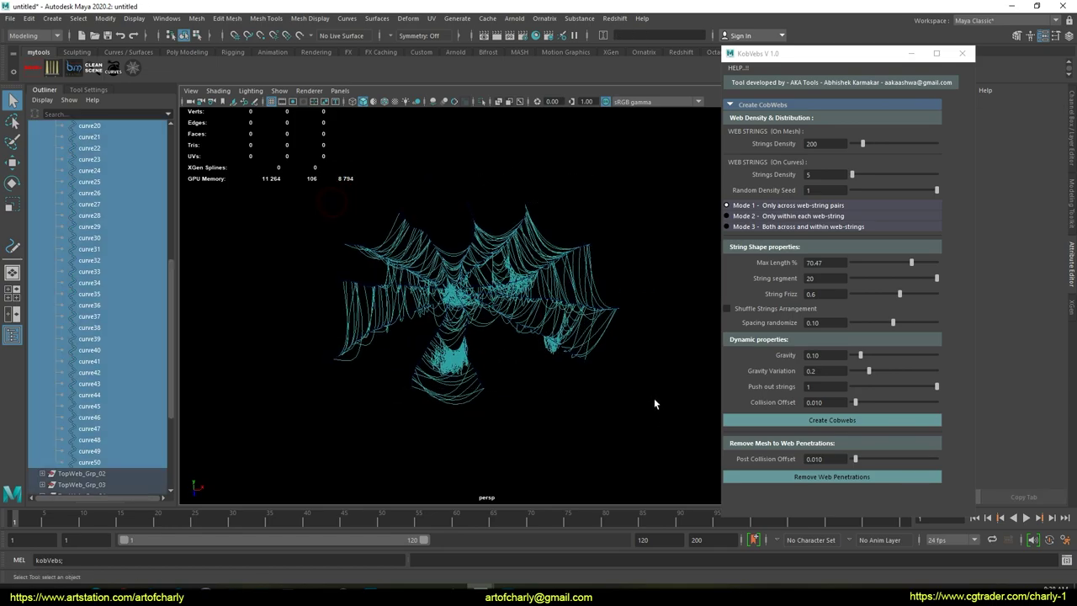
left_click(347, 18)
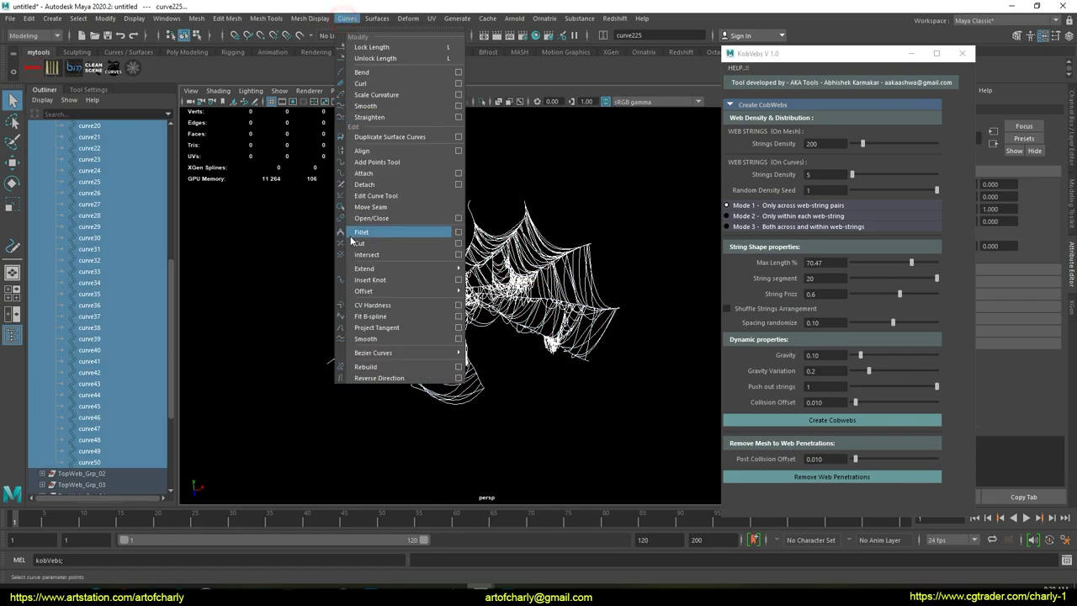
left_click(365, 106)
Step: Create a Redshift curve set from the selected web curves and close the KobVebs window
left_click_drag(438, 217, 439, 223, "alt")
left_click(604, 195)
left_click_drag(596, 228, 584, 279, "alt")
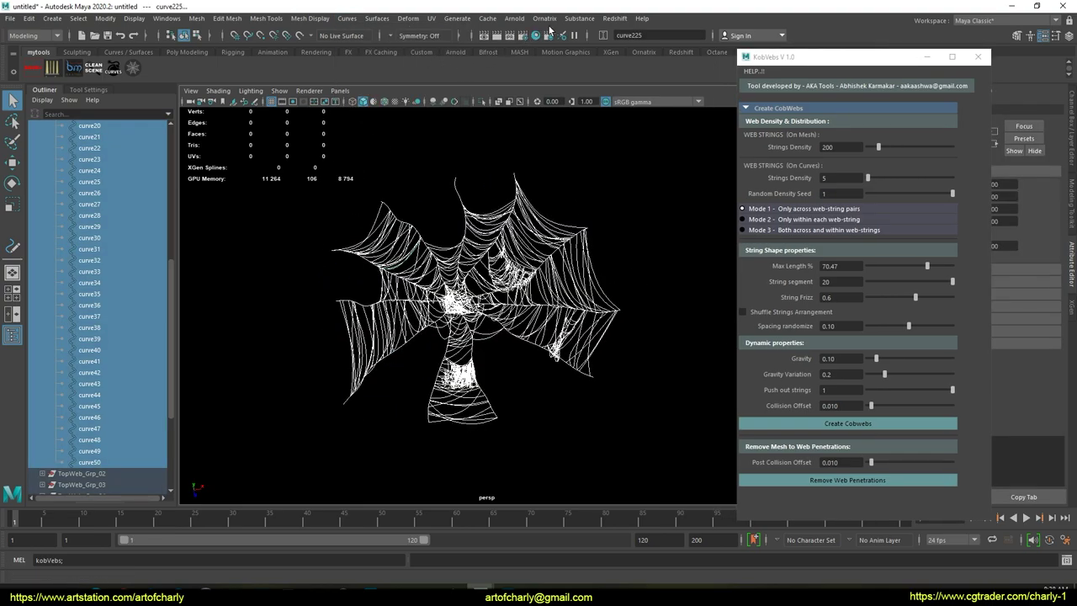
left_click(614, 18)
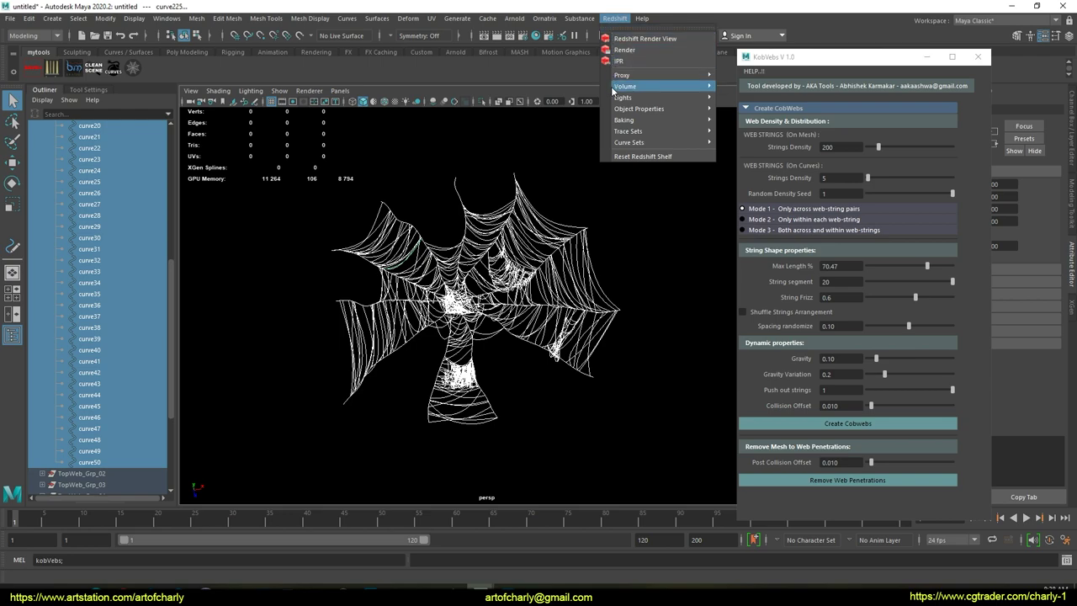
mouse_move(633, 143)
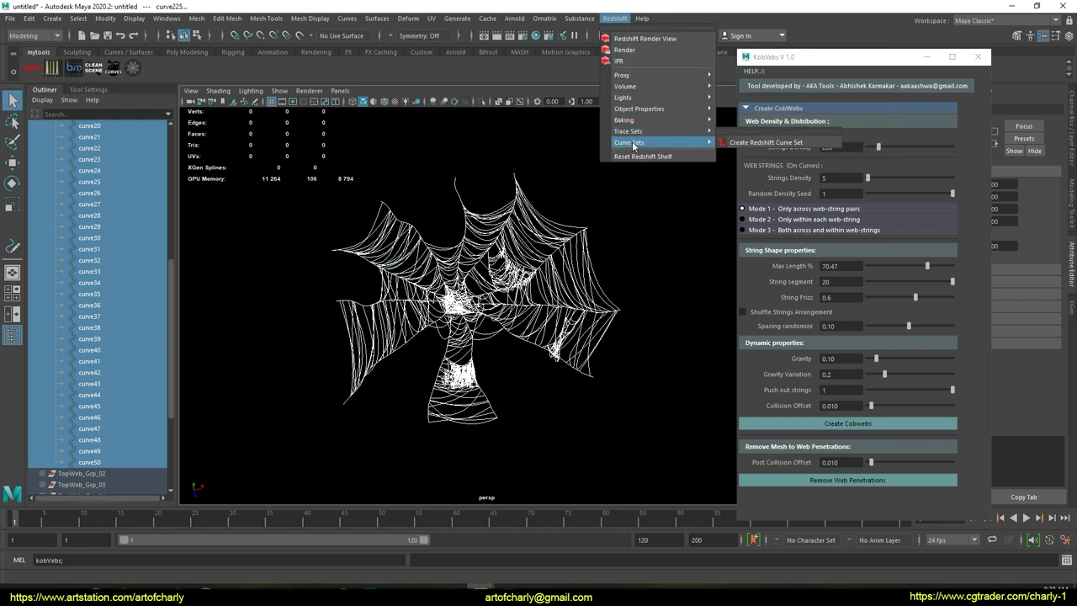
left_click(781, 144)
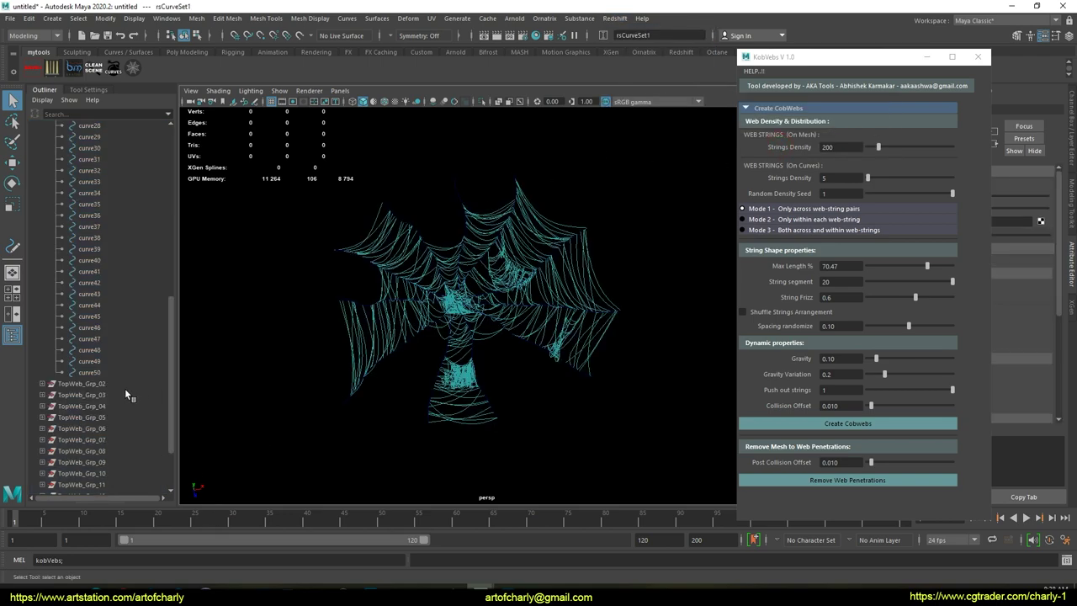
mouse_move(62, 494)
left_mouse_down()
mouse_move(50, 495)
mouse_move(97, 495)
left_mouse_up()
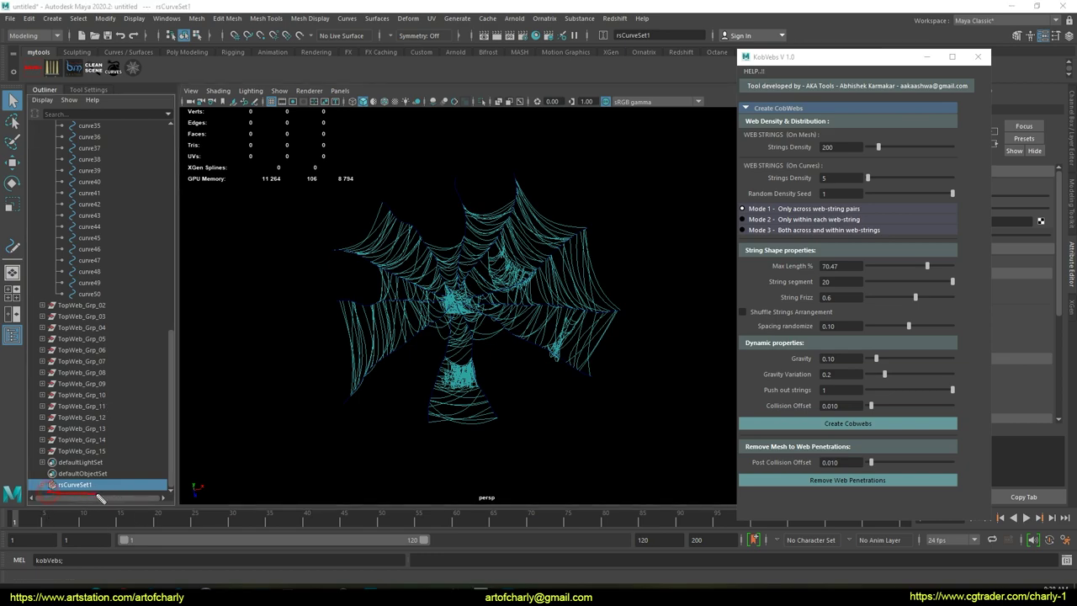
key("Escape")
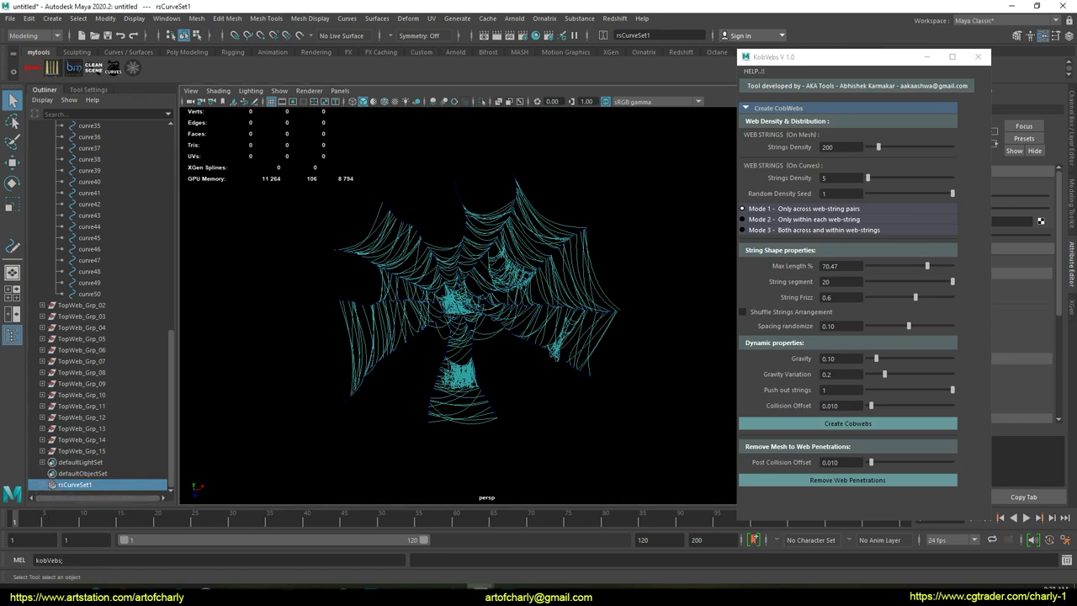
left_click(979, 59)
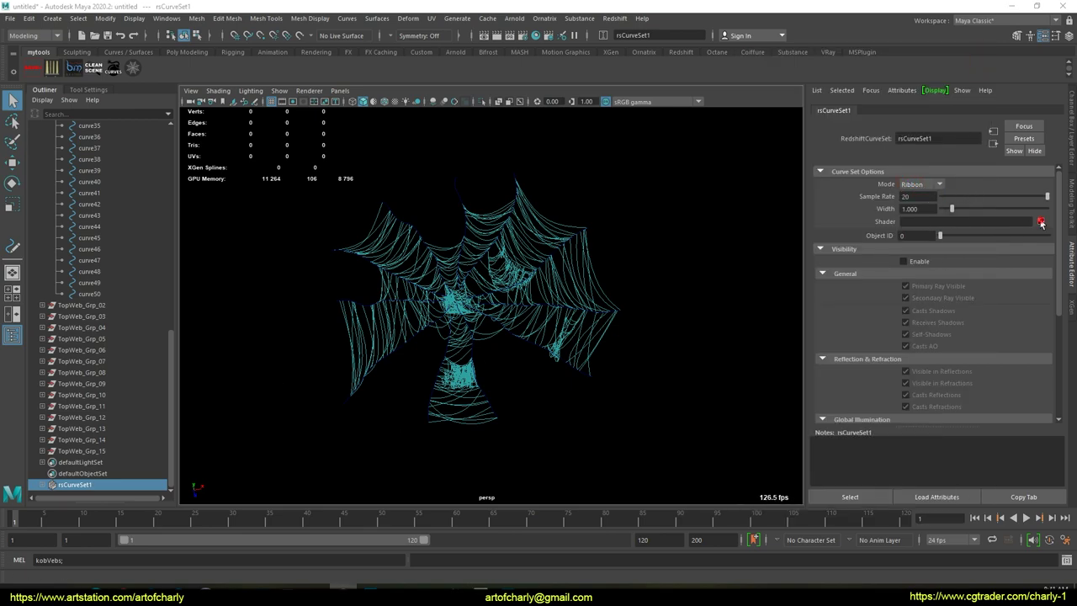
Step: Assign a new Redshift Hair material as the shader of the curve set
left_click(1041, 222)
left_click(386, 404)
left_click(482, 282)
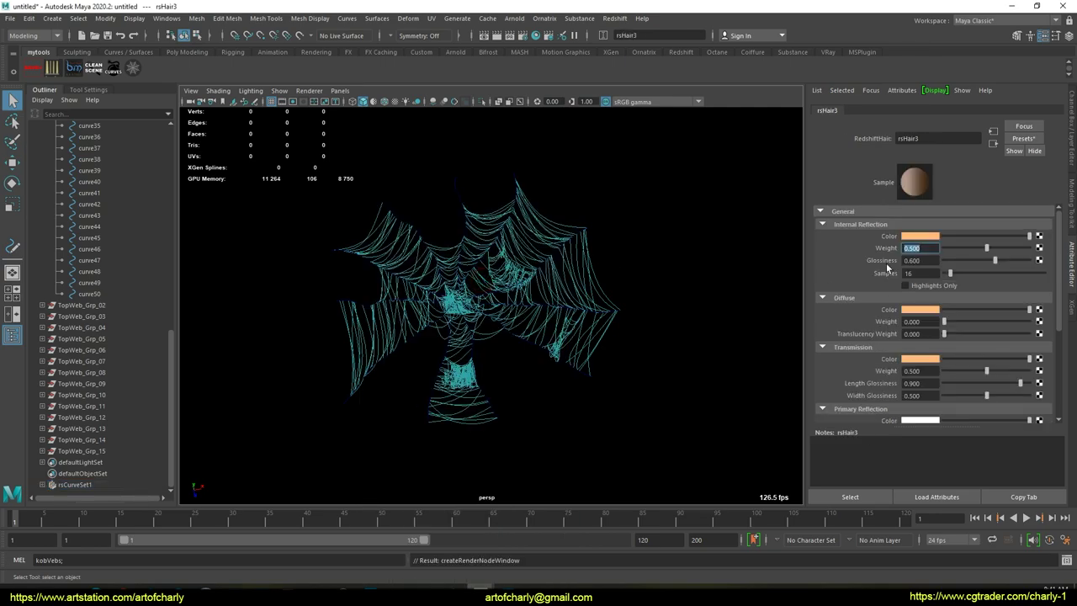
Step: Set the hair material's internal reflection, diffuse and transmission colours to light grey
left_click(916, 237)
left_click(888, 210)
left_click(921, 310)
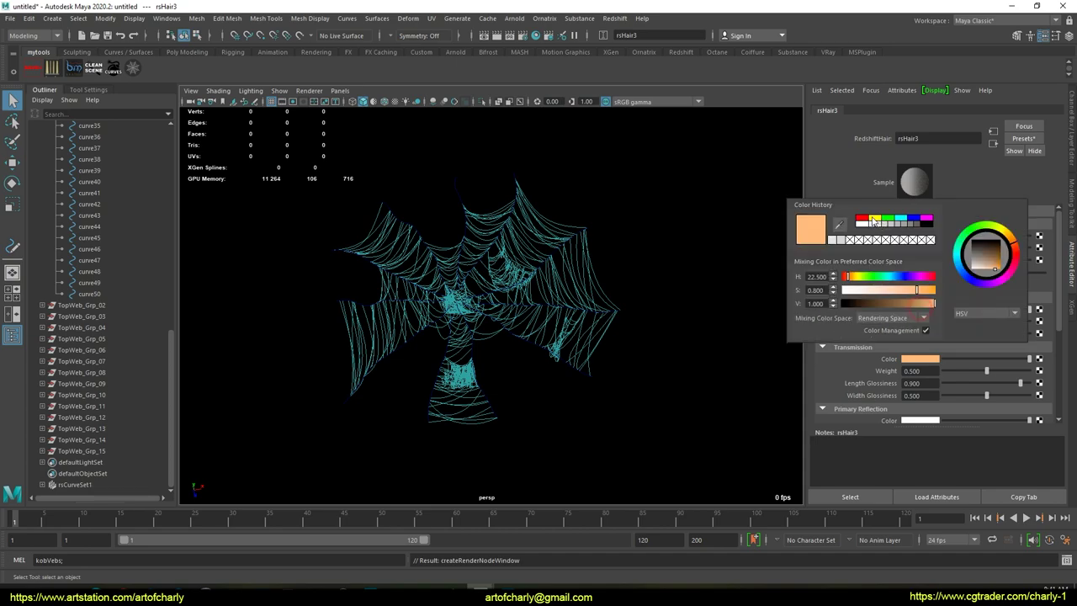
left_click(877, 224)
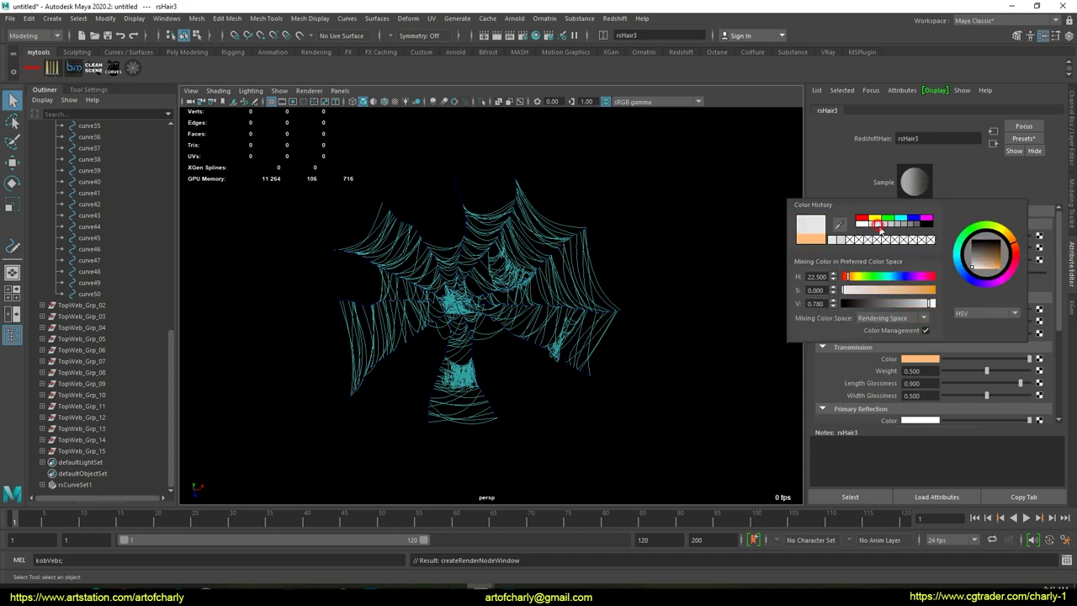
left_click(926, 361)
left_click(867, 286)
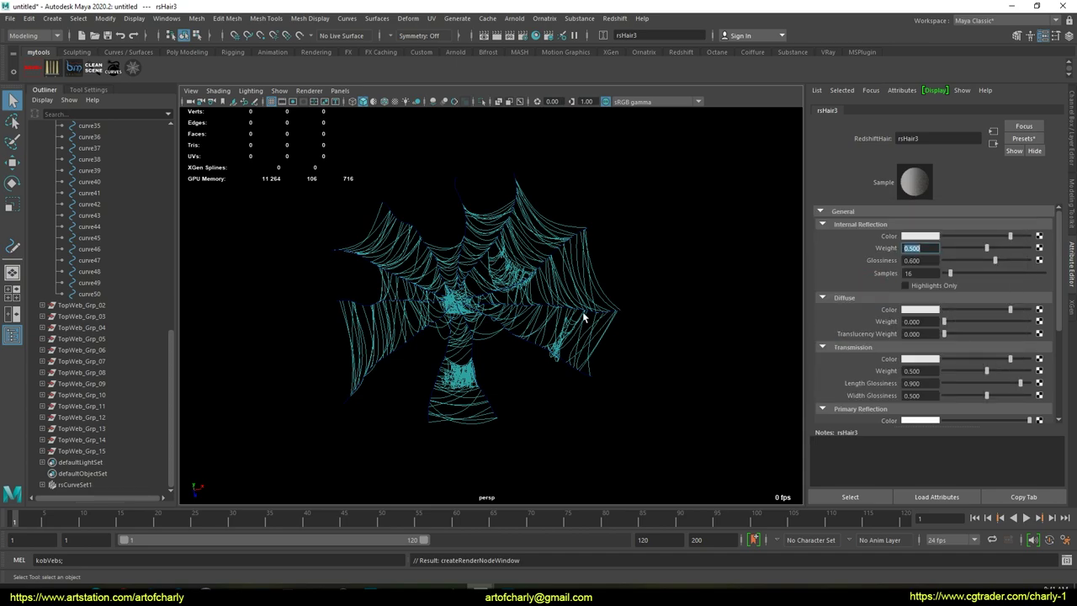
Step: Set the width of rsCurveSet1 to 0.03 and deselect the set
left_click(84, 486)
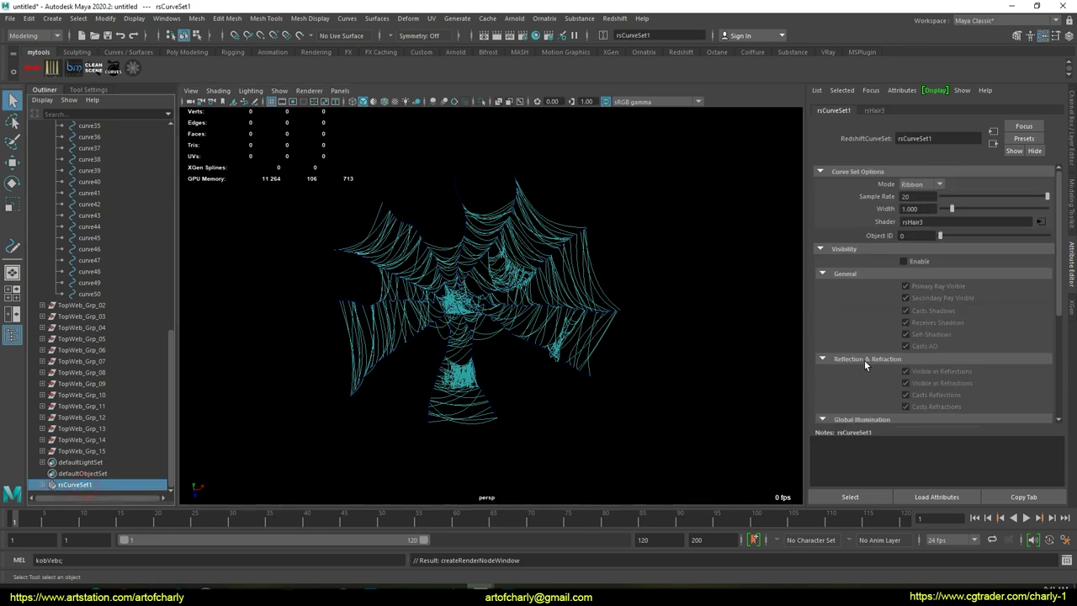
double_click(919, 209)
type("0.03")
key("Return")
left_click(917, 261)
left_click(687, 313)
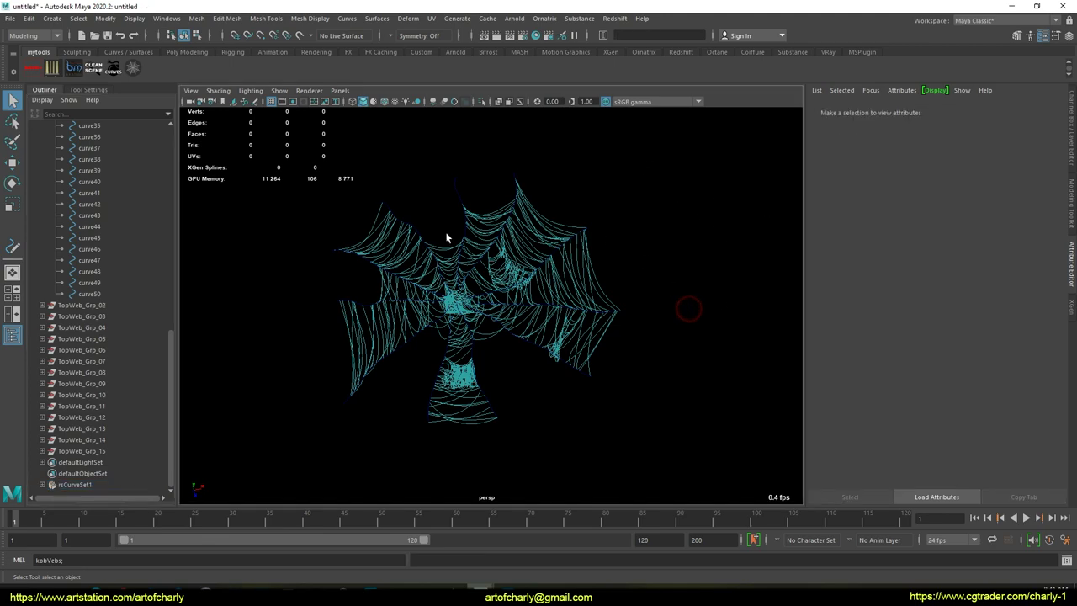
Step: Create a Redshift physical area light in the scene
left_click(612, 18)
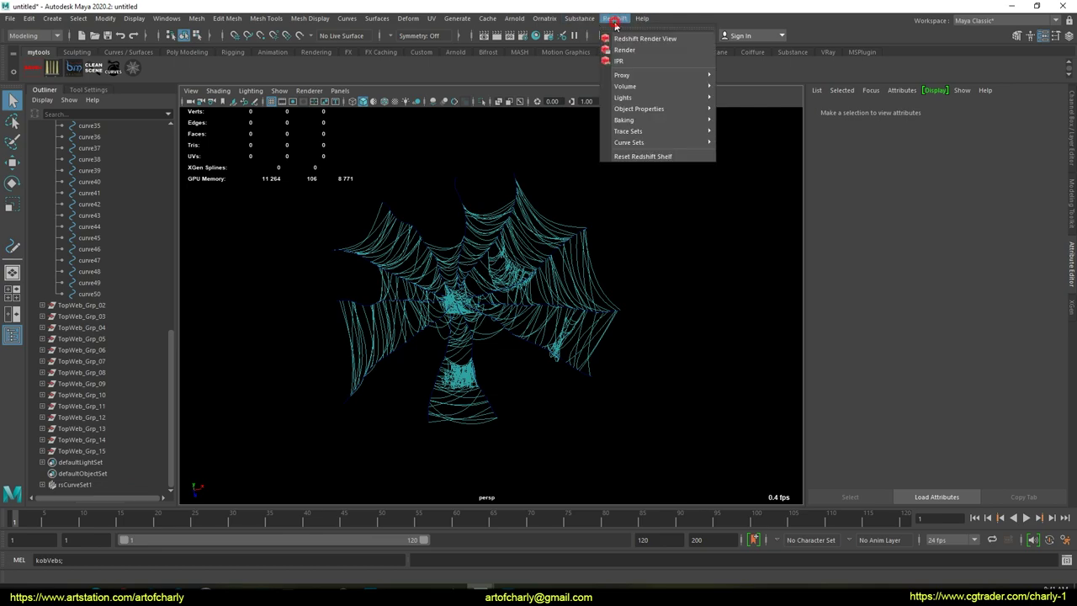
left_click(615, 18)
left_click(615, 189)
left_click(608, 16)
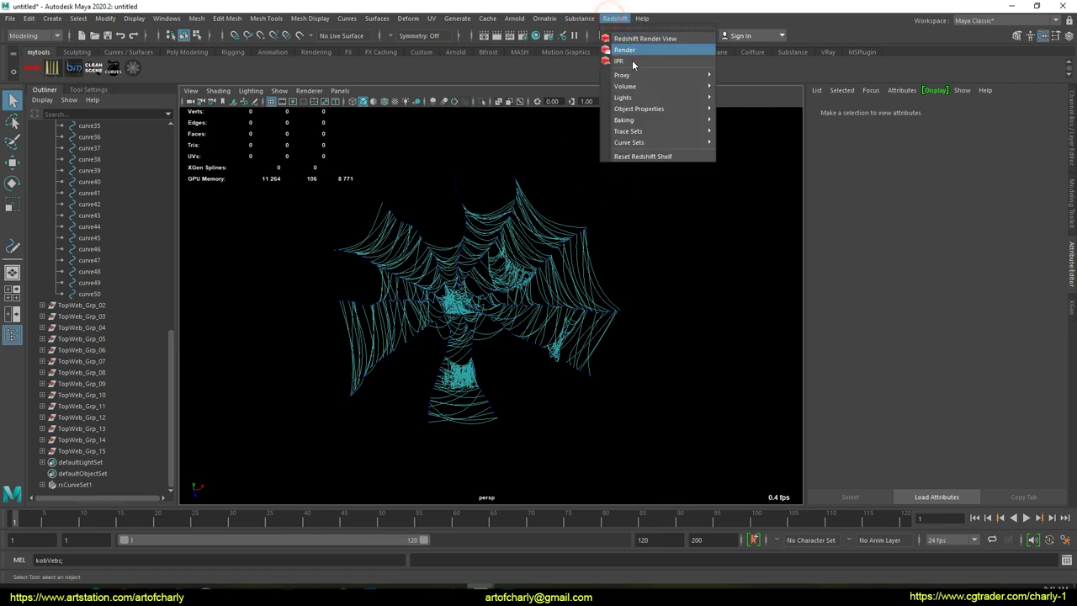
mouse_move(640, 102)
left_click(782, 99)
Step: Move the light to about X 8.53, Y 4.96 and rotate it to about X -33.25, Y 95.78, aiming at the web
key("w")
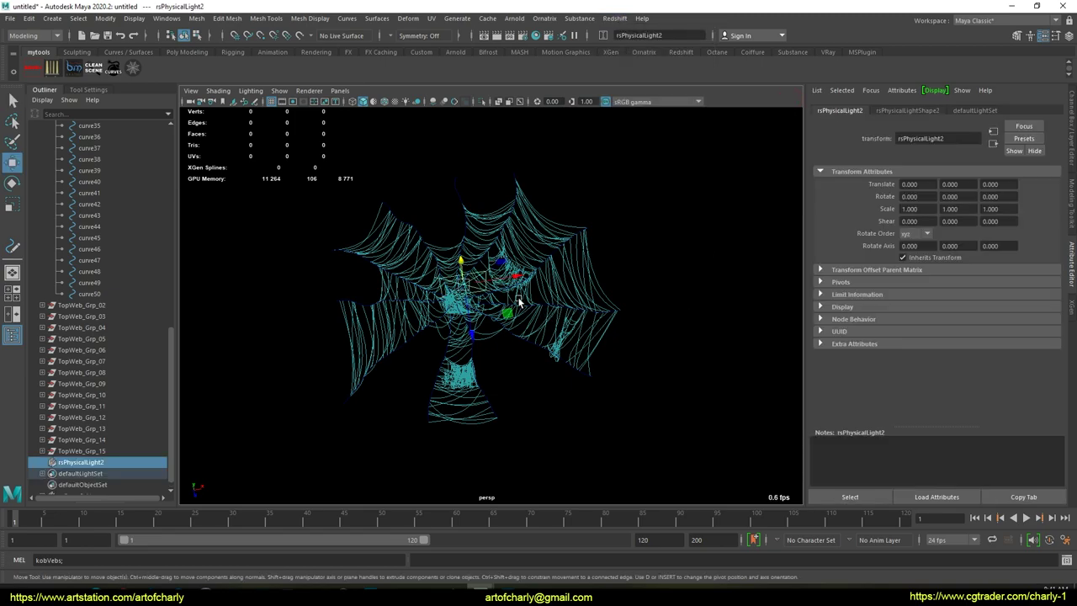
left_click_drag(510, 287, 701, 241)
key("e")
left_click_drag(618, 287, 692, 302)
left_click_drag(644, 361, 637, 309, "alt")
key("w")
key("e")
left_click_drag(619, 241, 613, 274)
key("w")
left_click_drag(653, 222, 659, 114)
Step: Start an interactive Redshift render of the lit web from the perspective camera
left_click_drag(528, 247, 582, 164, "alt")
left_click(614, 18)
left_click(627, 61)
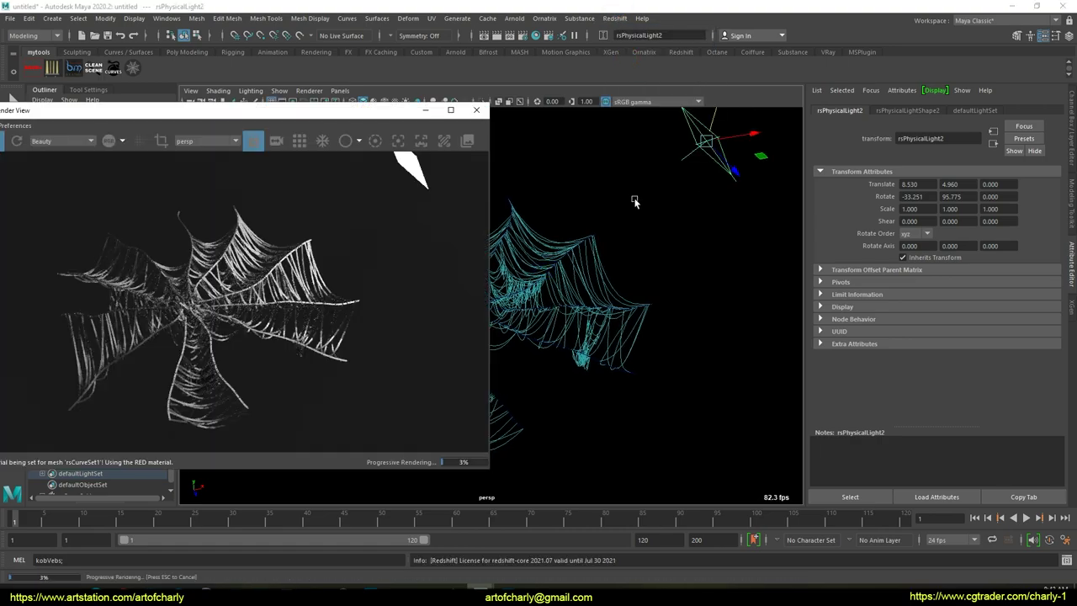
left_click_drag(635, 202, 591, 215, "alt")
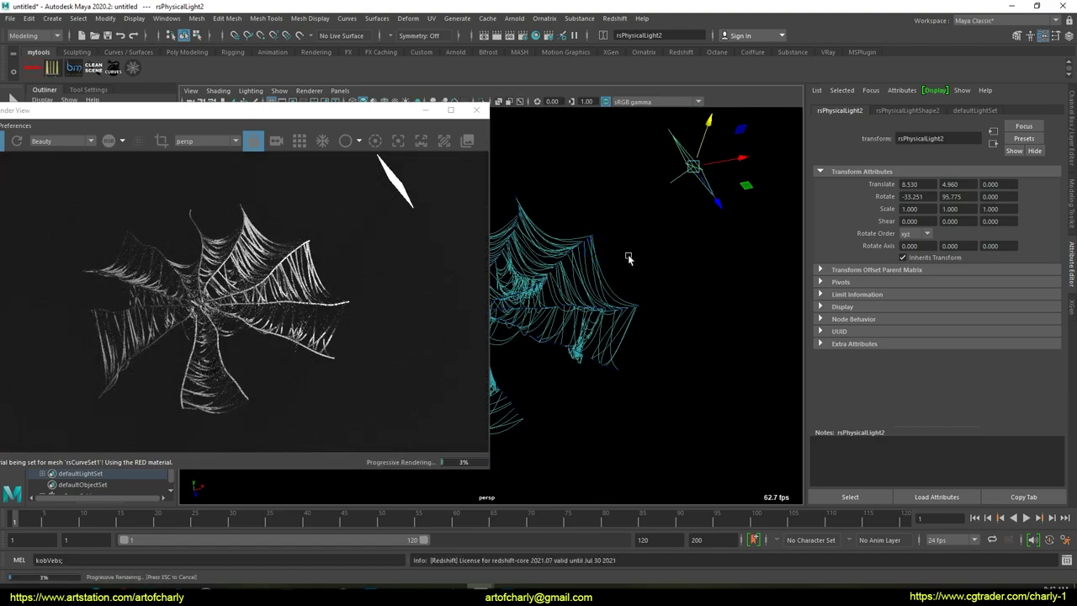
Step: Reduce the width of rsCurveSet1 to 0.001 for thinner strings in the interactive render
mouse_move(611, 254)
right_mouse_down("alt")
mouse_move(623, 263)
mouse_move(630, 251)
right_mouse_up("alt")
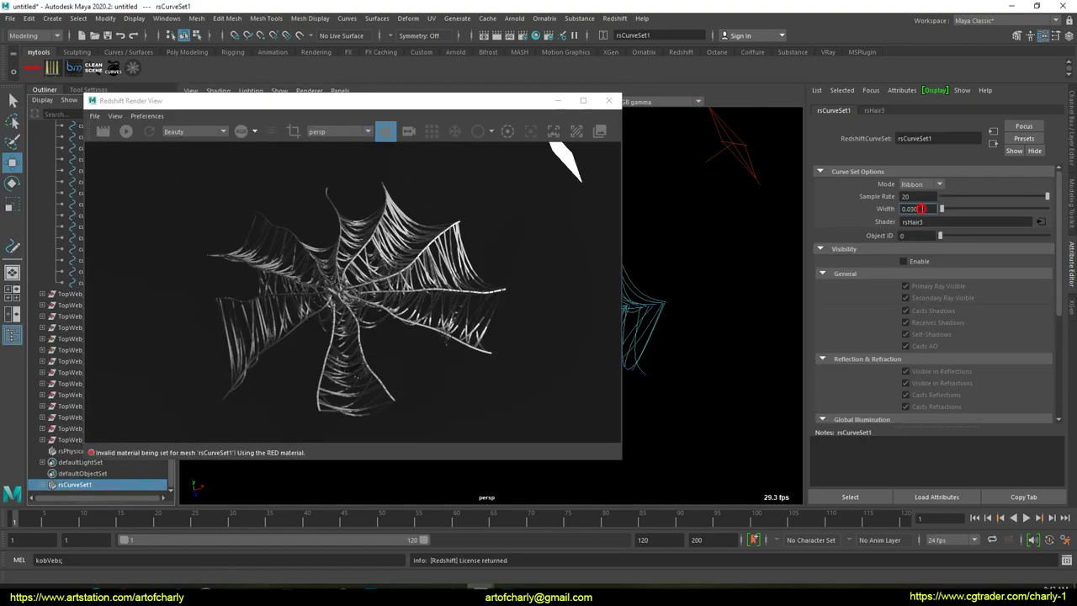
type("01")
key("Return")
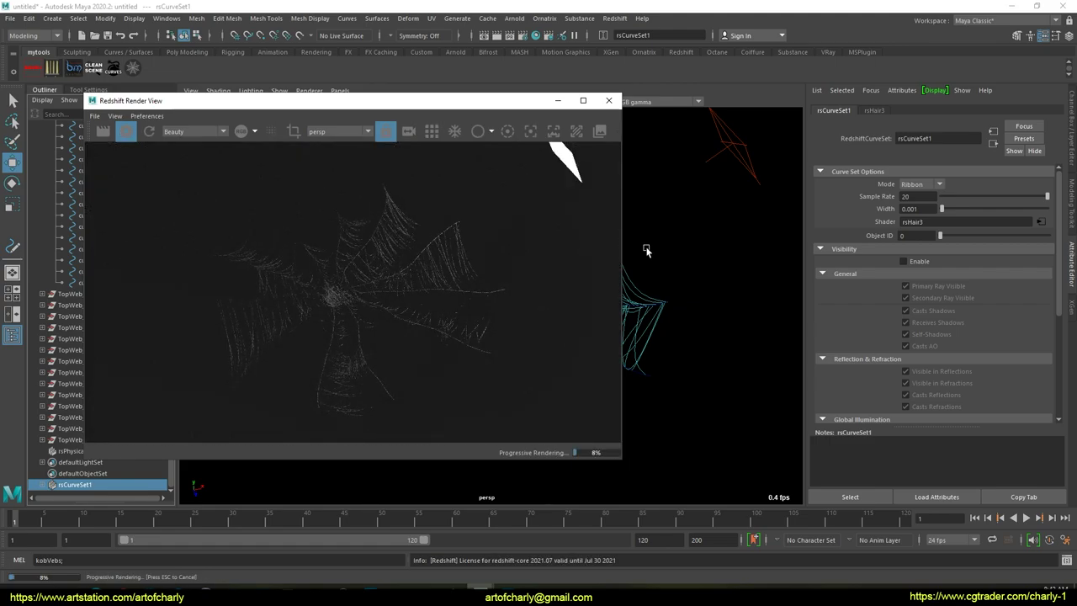
Step: Change the physical light's type to Spot and set its volume contribution scale to about 0.207
left_click(698, 251)
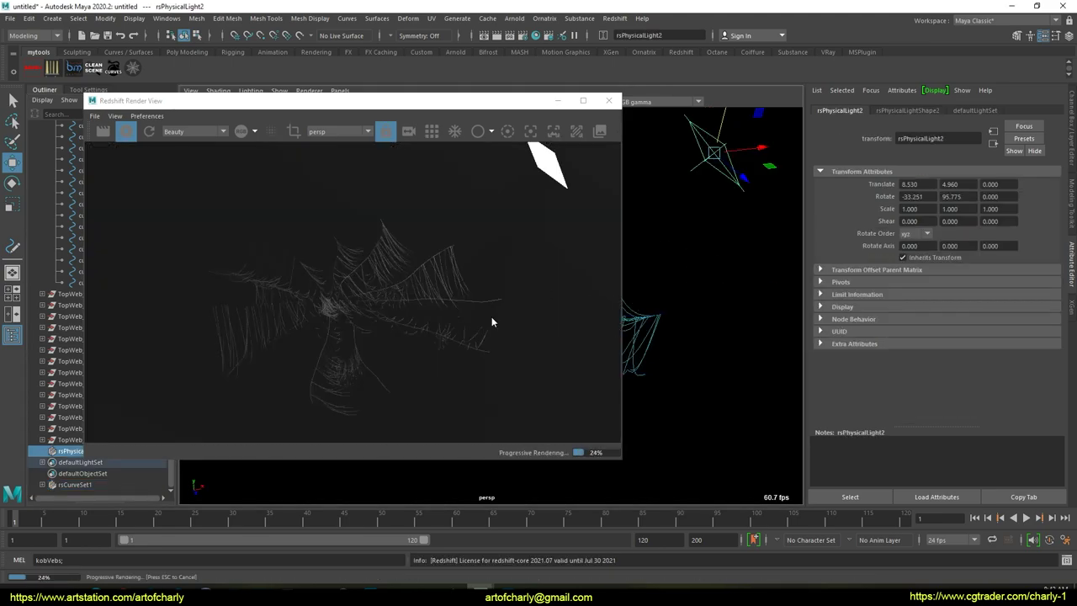
left_click(928, 221)
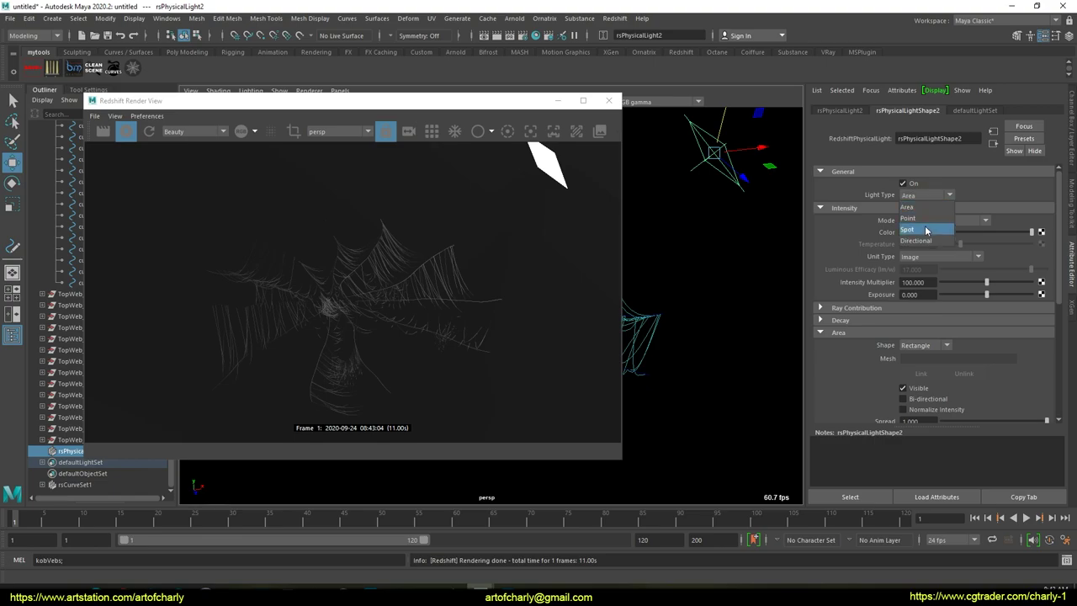
left_click(929, 231)
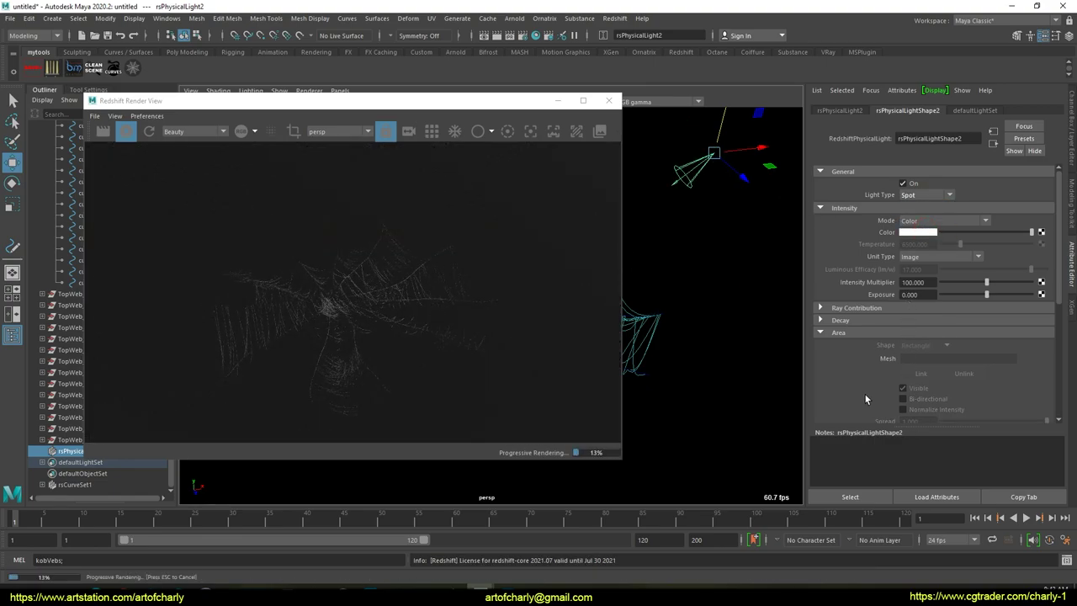
scroll(865, 371, "down", 5)
left_click(953, 360)
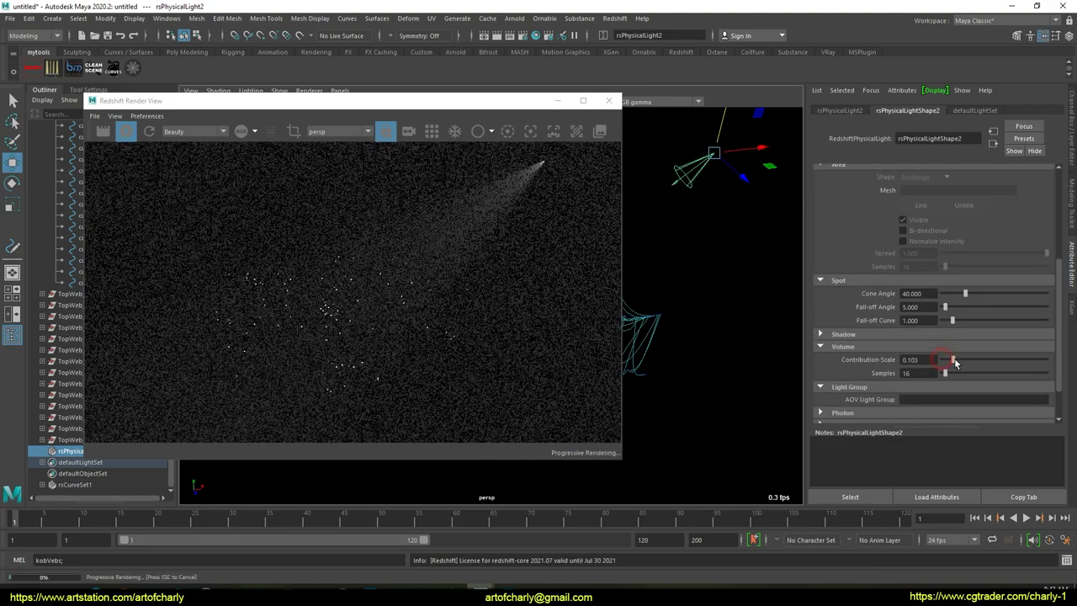
left_click_drag(955, 362, 964, 361)
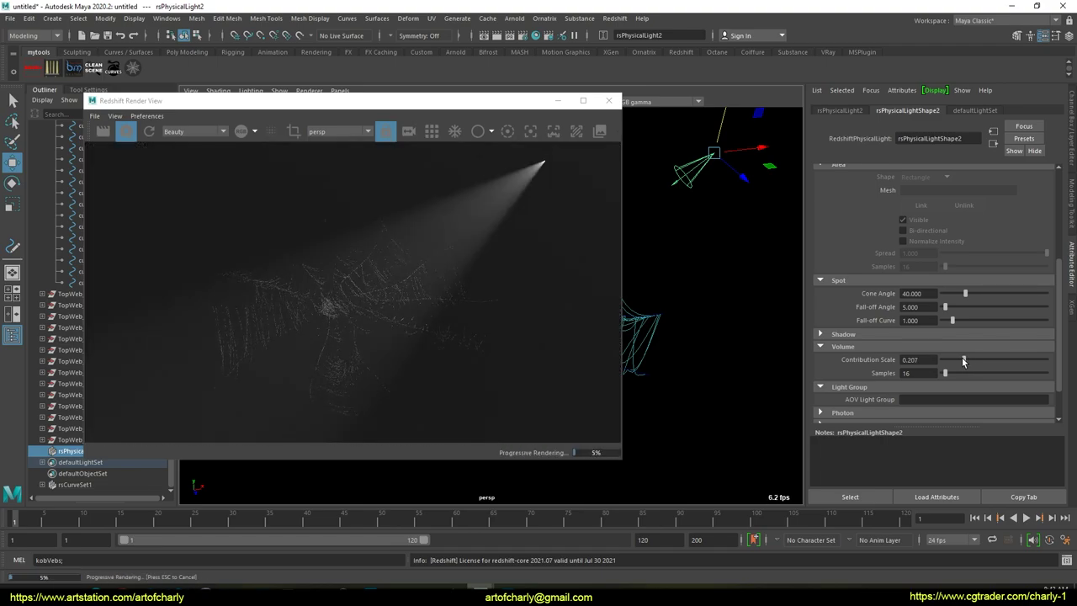
Step: Set the spot light's cone angle to about 35.3, fall-off angle to 180 and fall-off curve to about 2.66
mouse_move(965, 294)
left_mouse_down()
mouse_move(995, 292)
mouse_move(965, 295)
left_mouse_up()
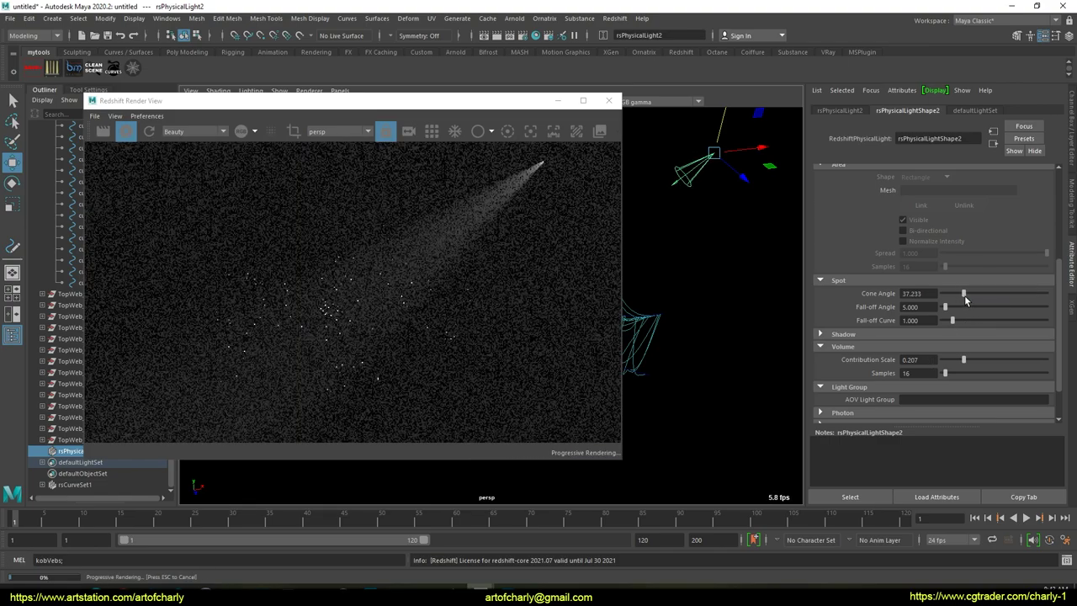
left_click_drag(944, 307, 1068, 307)
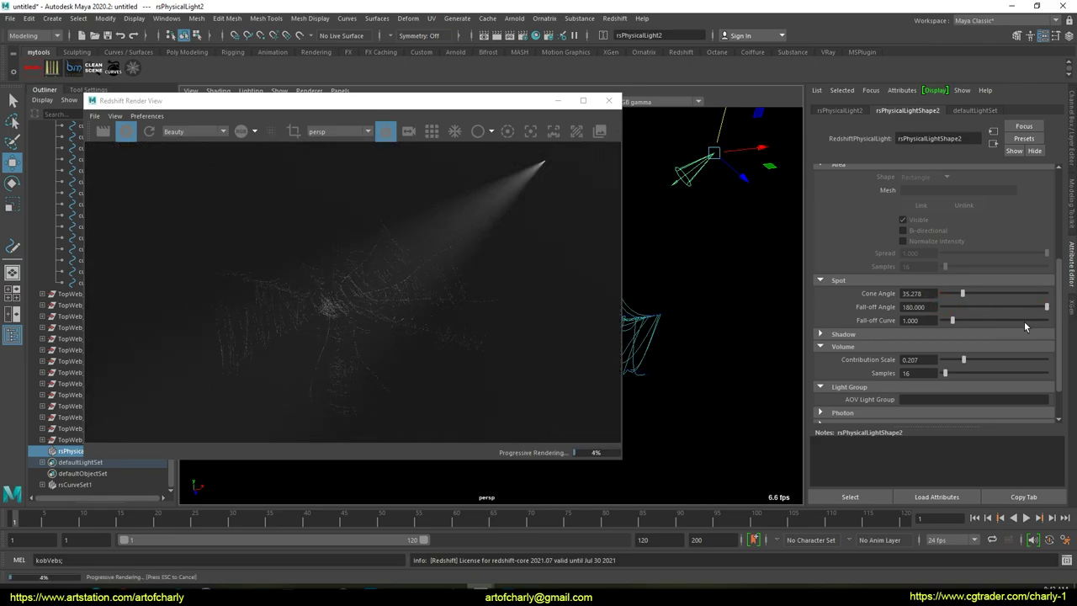
mouse_move(961, 320)
left_mouse_down()
mouse_move(950, 320)
mouse_move(970, 319)
left_mouse_up()
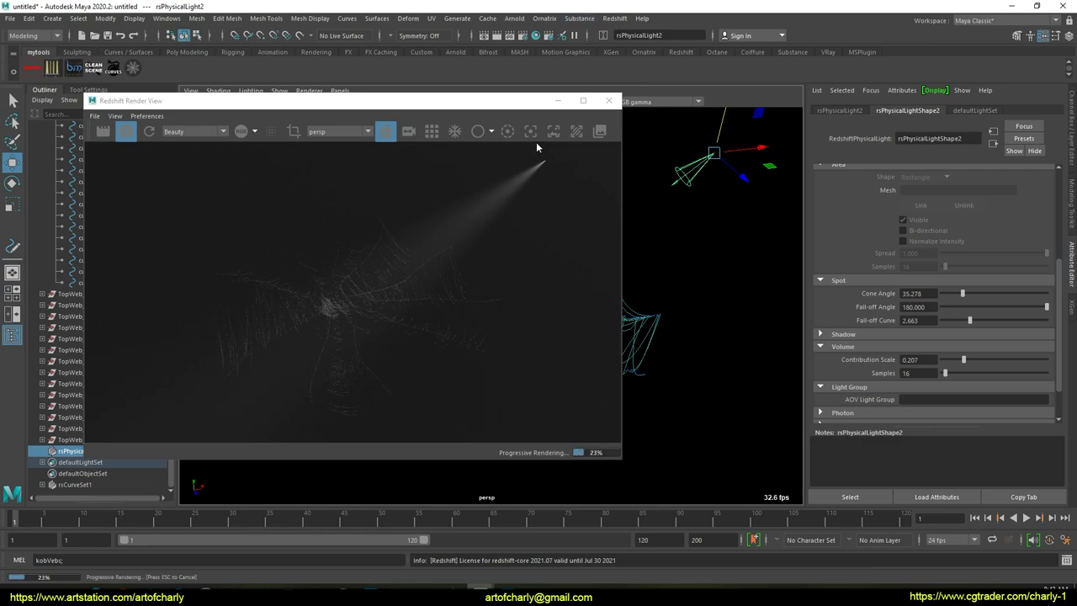
Step: Inspect the rsVolumeScattering1 atmosphere assigned in the Redshift output render settings and close the settings
left_click(523, 35)
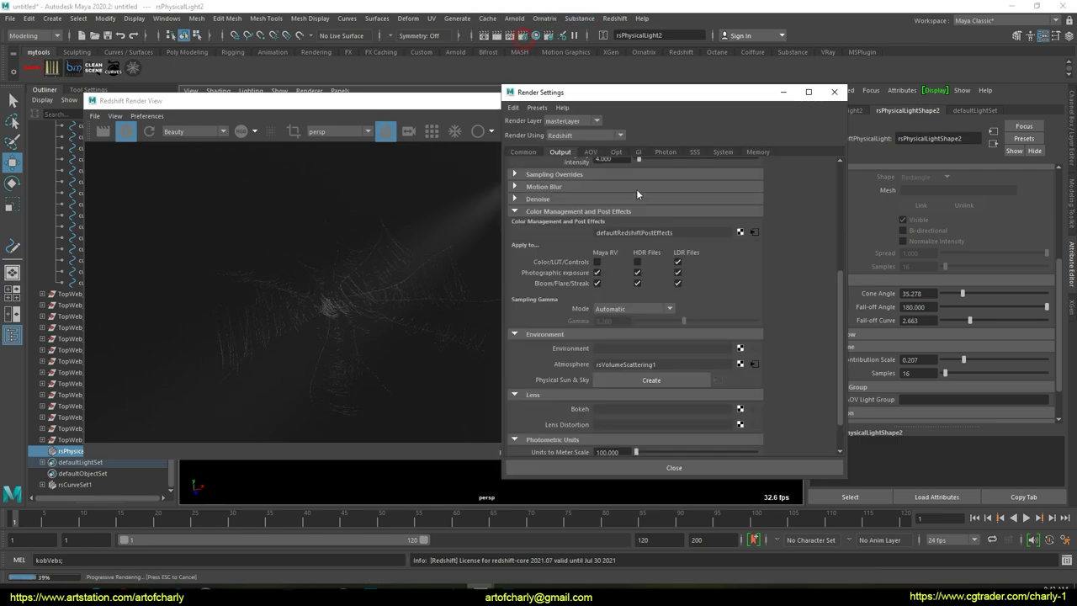
left_click(562, 155)
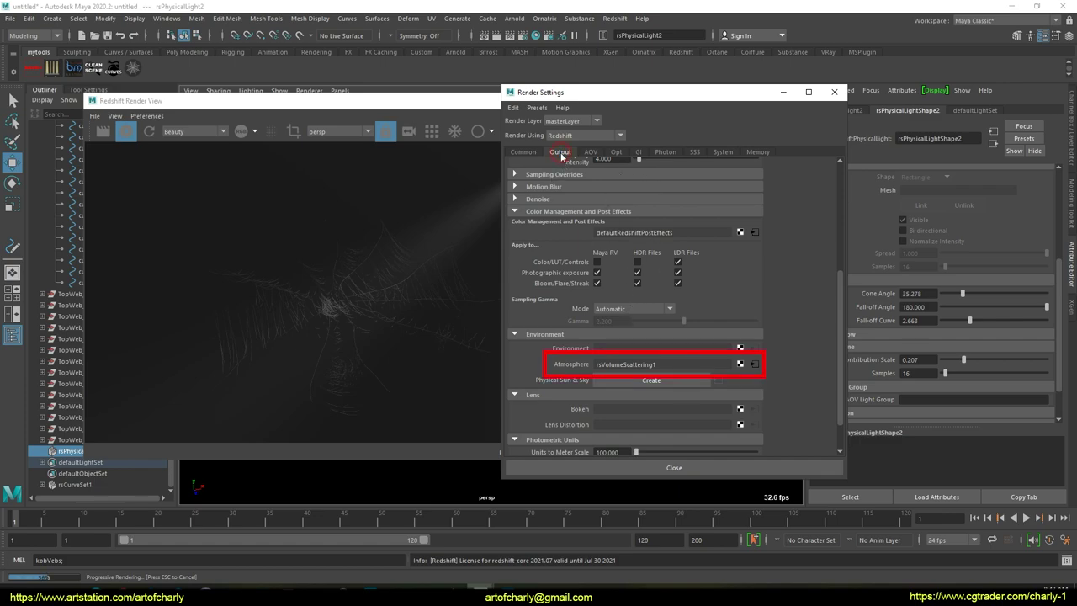
left_click_drag(552, 369, 655, 375)
key("Escape")
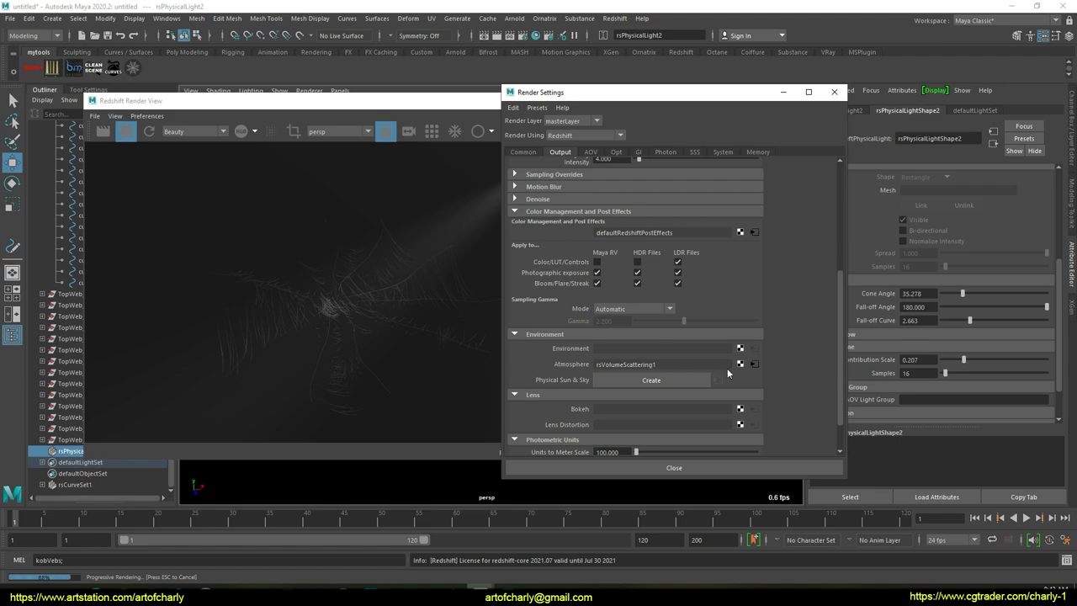
left_click(754, 365)
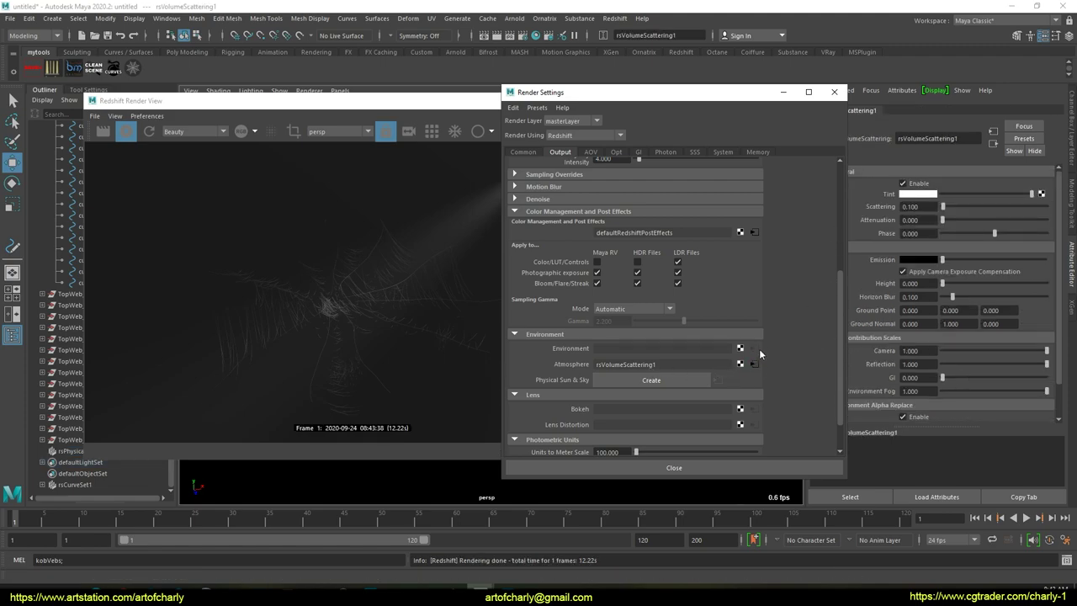
left_click(744, 365)
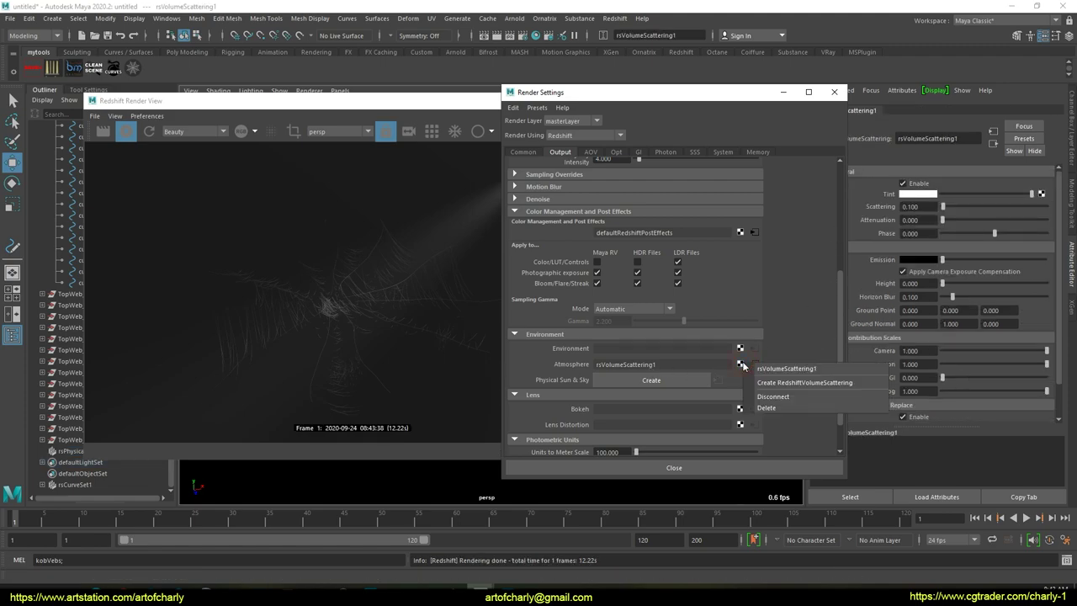
left_click(807, 369)
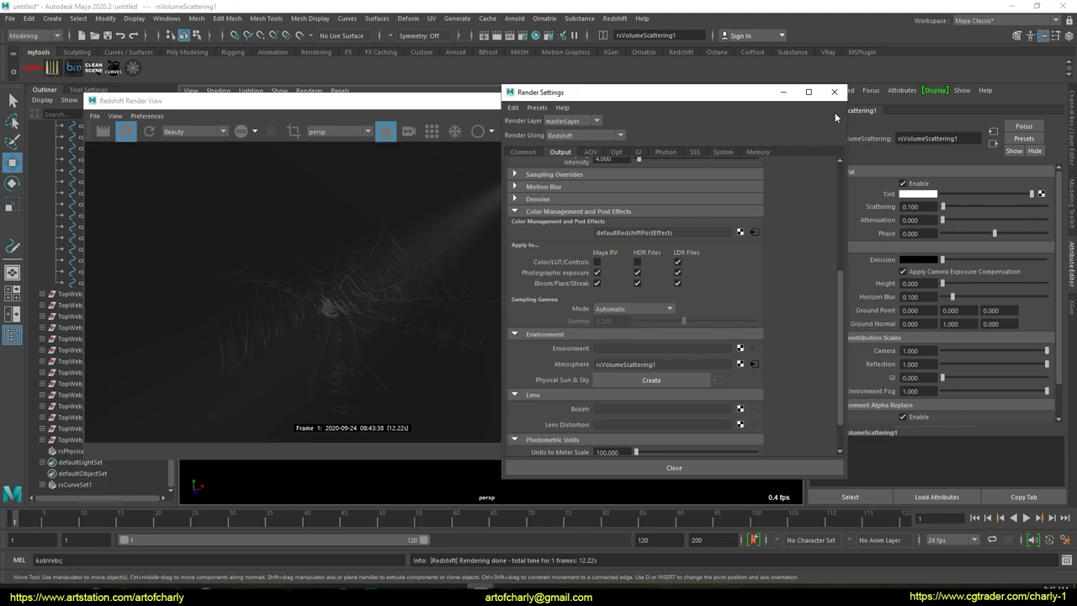
left_click(834, 92)
left_click_drag(709, 305, 733, 323, "alt")
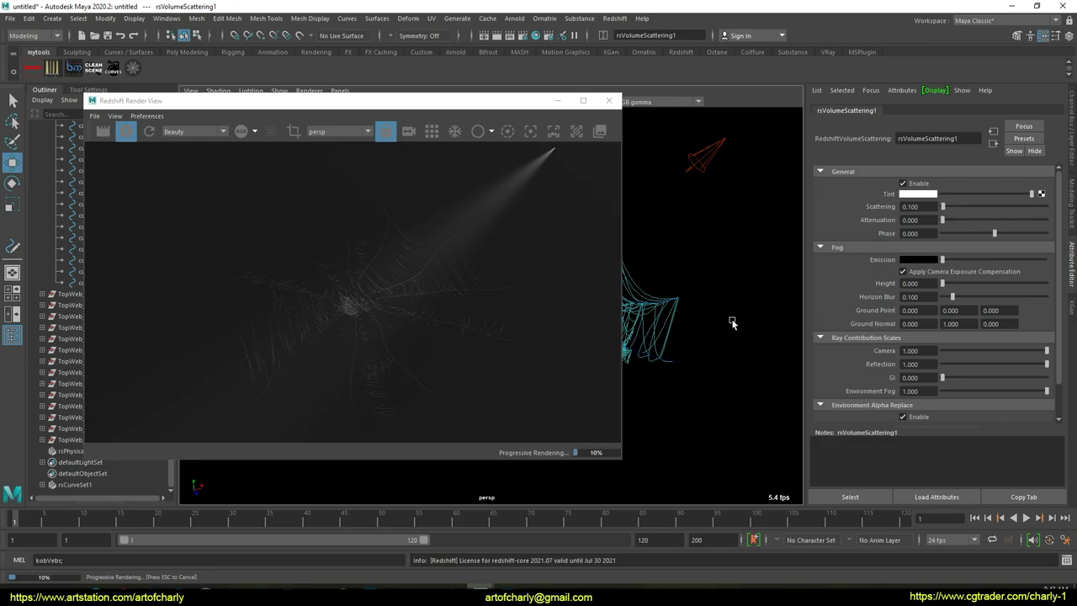
Step: Set the width of rsCurveSet1 to 0.003 for thicker strings in the interactive render
left_click_drag(710, 267, 704, 283, "alt")
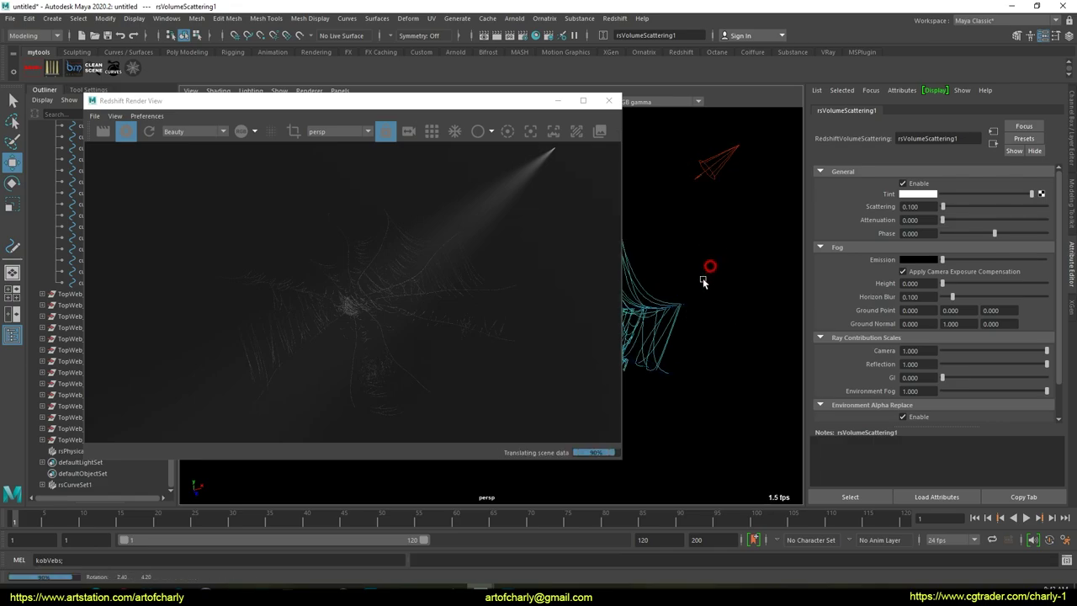
left_click(75, 485)
key("BackSpace")
type("3")
key("Return")
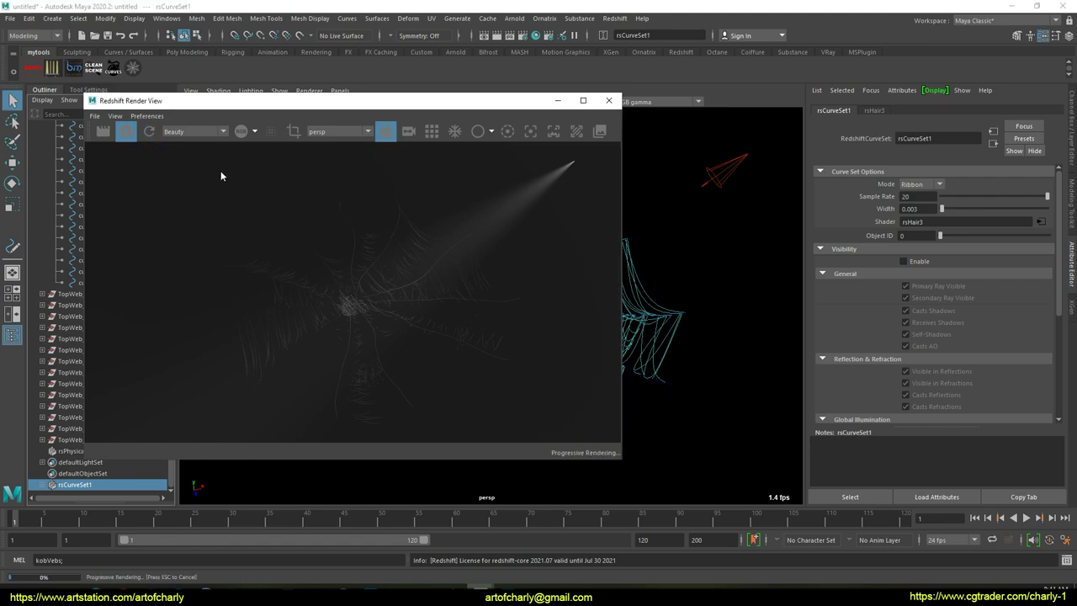
Step: Set the internal reflection glossiness of rsHair3 to 0.2 and raise its diffuse weight
left_click_drag(743, 335, 707, 308, "alt")
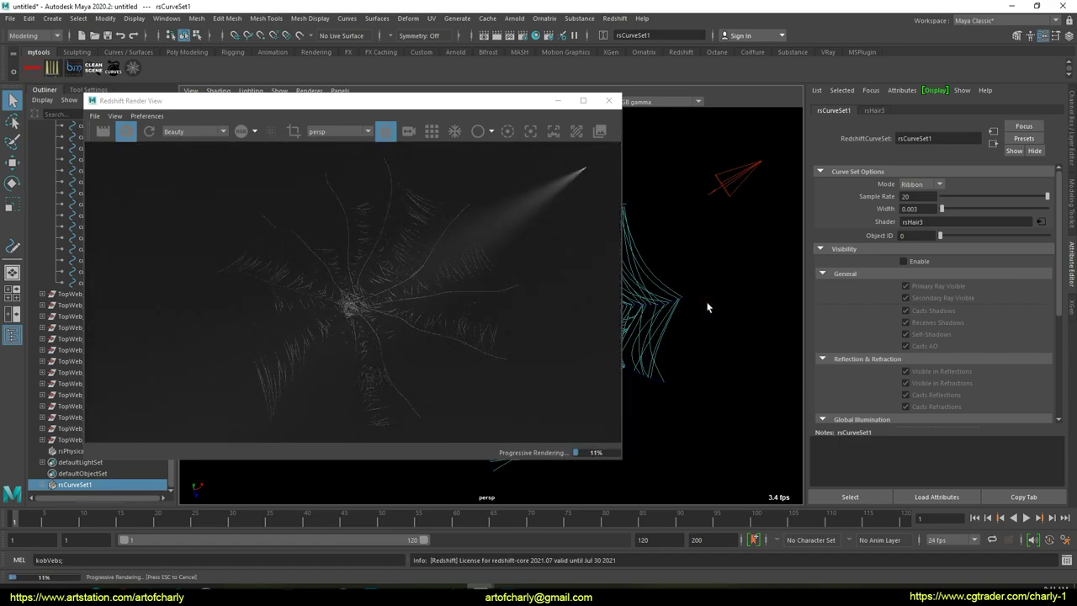
type("0.")
type("0.2")
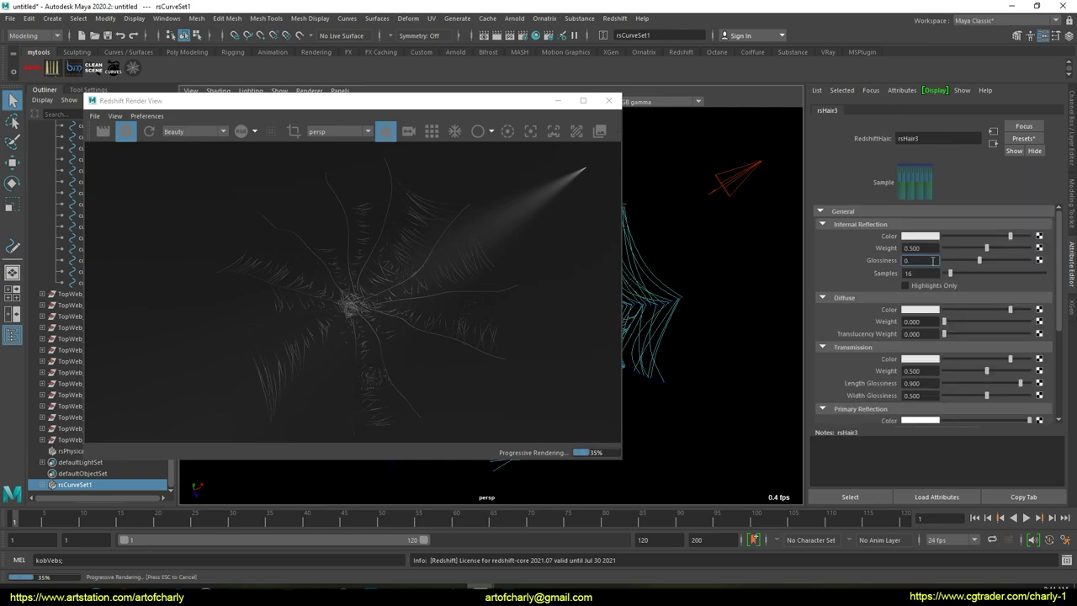
key("Return")
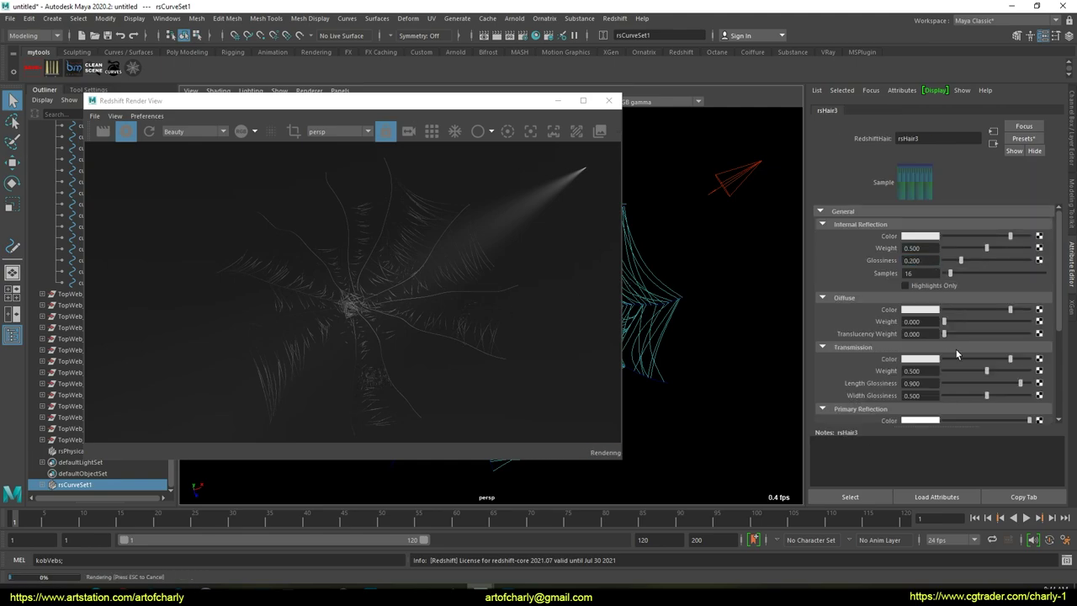
left_click_drag(957, 324, 970, 321)
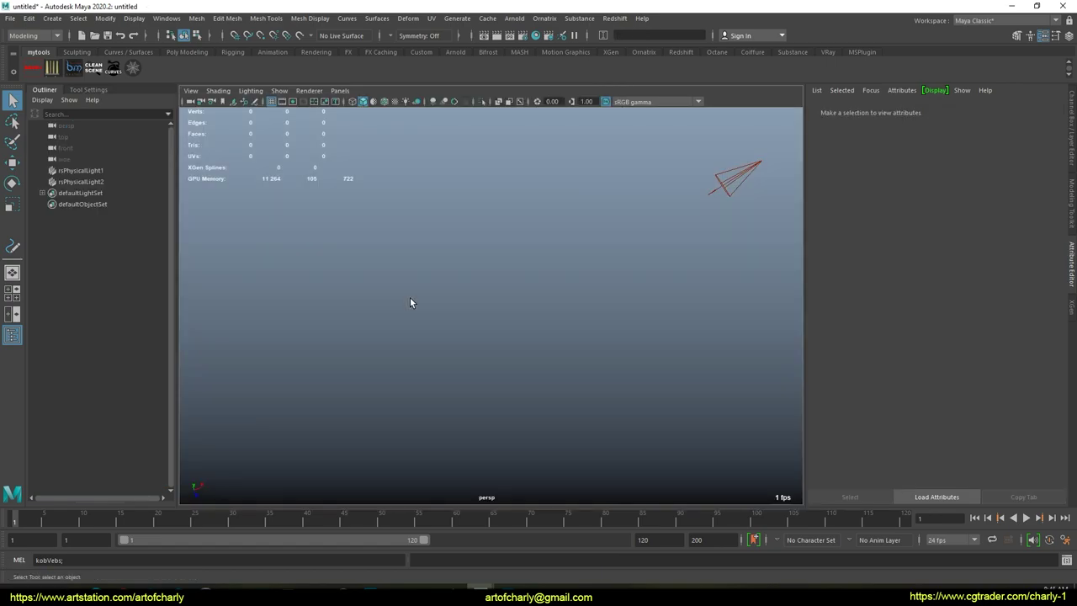
Step: Create a polygon sphere in the emptied scene and frame it in the perspective view
left_click(410, 297)
key("space")
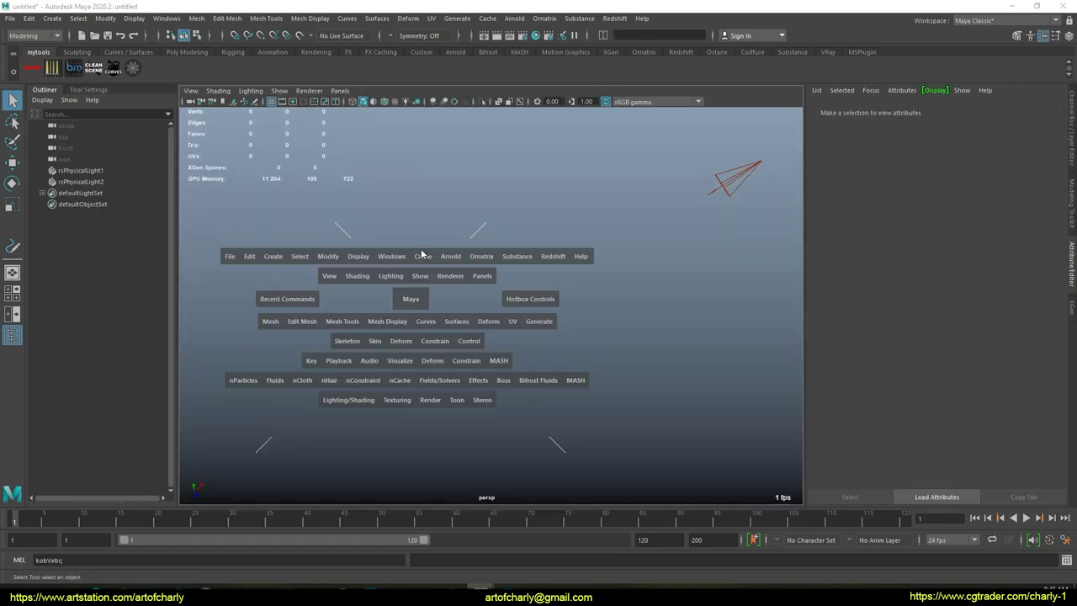
left_click(273, 256)
mouse_move(336, 301)
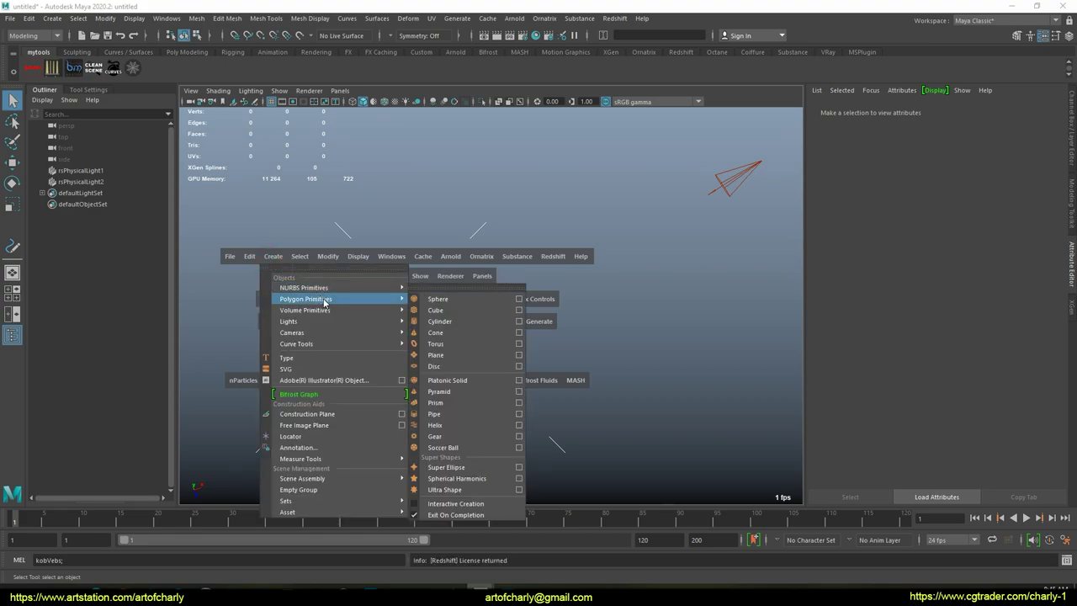
left_click(437, 299)
left_click_drag(501, 295, 564, 373)
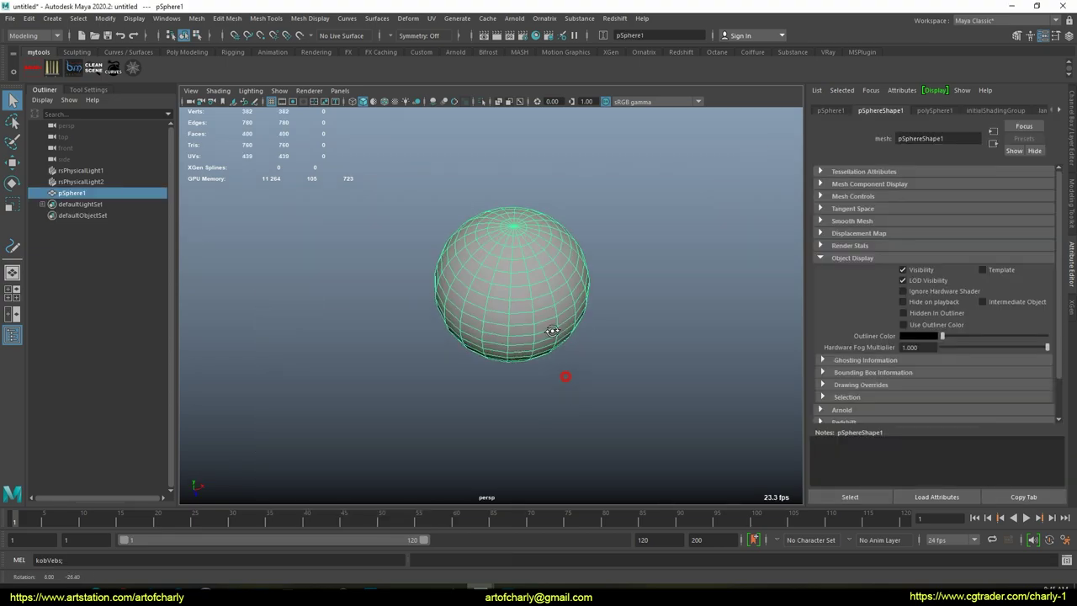
middle_click_drag(559, 314, 457, 313, "alt")
left_click_drag(519, 312, 516, 282, "alt")
right_click_drag(517, 281, 485, 262, "alt")
middle_click_drag(485, 262, 375, 322, "alt")
left_click_drag(375, 322, 452, 291, "alt")
middle_click_drag(452, 291, 558, 274, "alt")
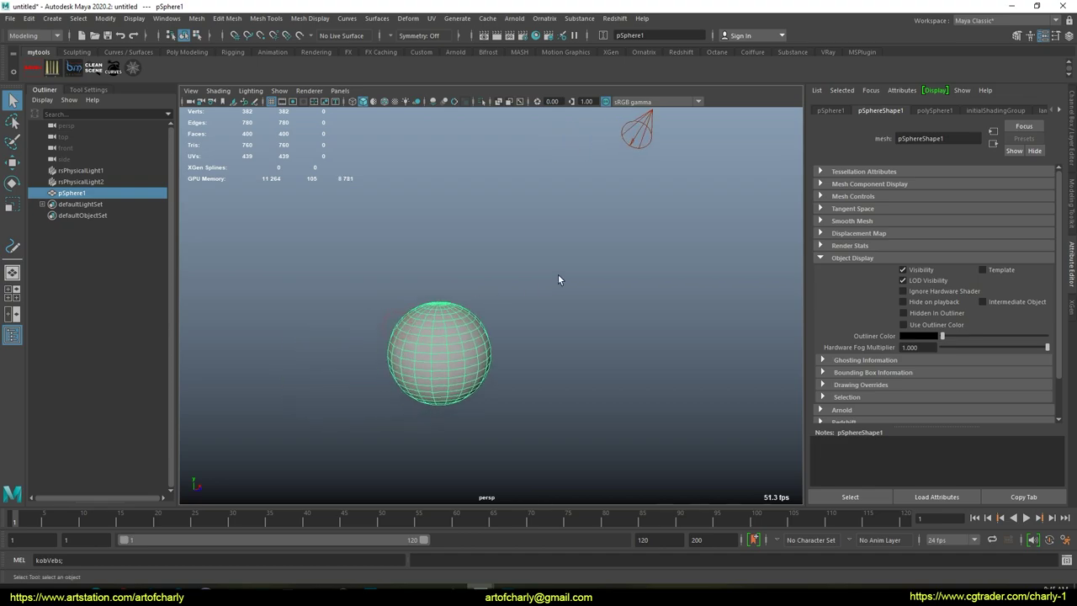
left_click_drag(470, 280, 512, 363, "alt")
middle_click_drag(511, 362, 544, 329, "alt")
left_click_drag(556, 308, 541, 289, "alt")
right_click_drag(541, 288, 530, 331, "alt")
middle_click_drag(530, 331, 536, 362, "alt")
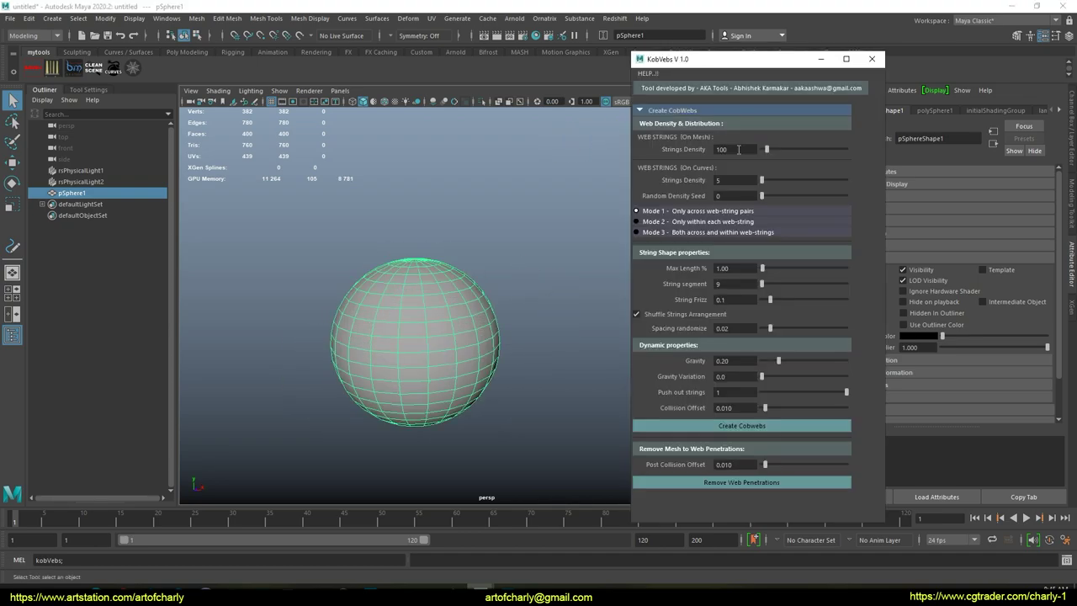
Step: Set the KobVebs max length to 100% and string segment to 20, and generate cobwebs on the sphere
left_click_drag(772, 270, 867, 271)
left_click(740, 427)
left_click_drag(469, 409, 464, 331, "alt")
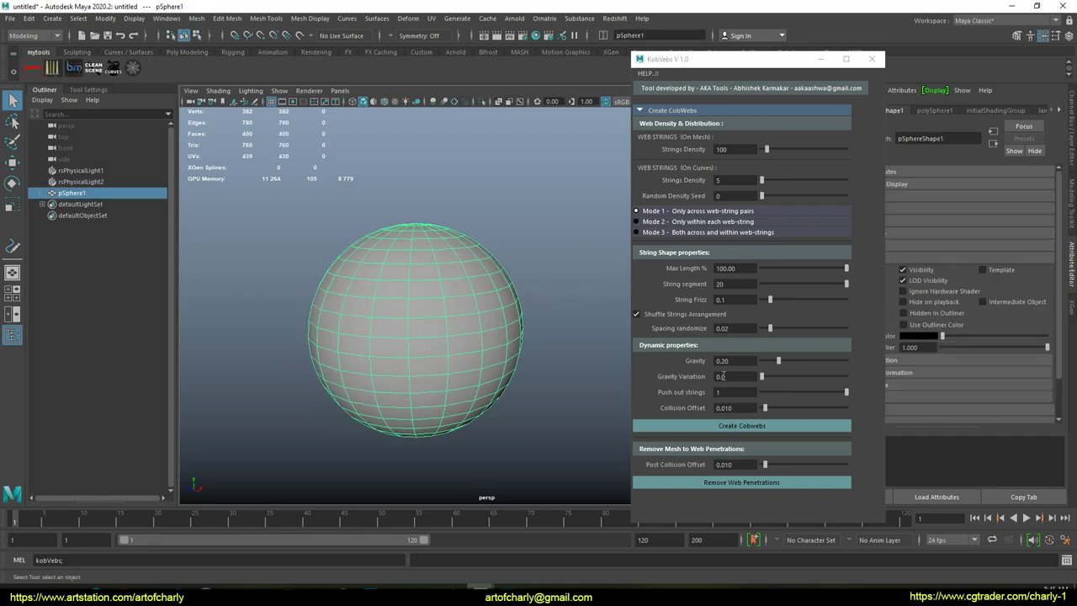
Step: Set the KobVebs gravity to 0.79 and gravity variation to 0.3, and create cobwebs on the single sphere
mouse_move(775, 361)
left_mouse_down()
mouse_move(811, 361)
mouse_move(785, 377)
left_mouse_up()
left_click(777, 426)
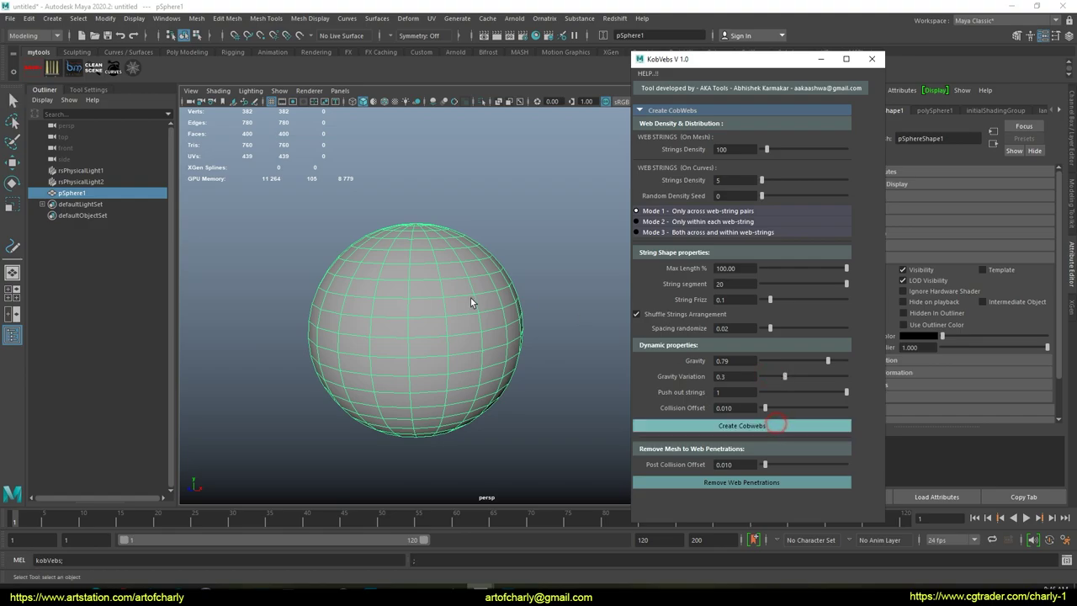
left_click_drag(516, 311, 401, 335, "alt")
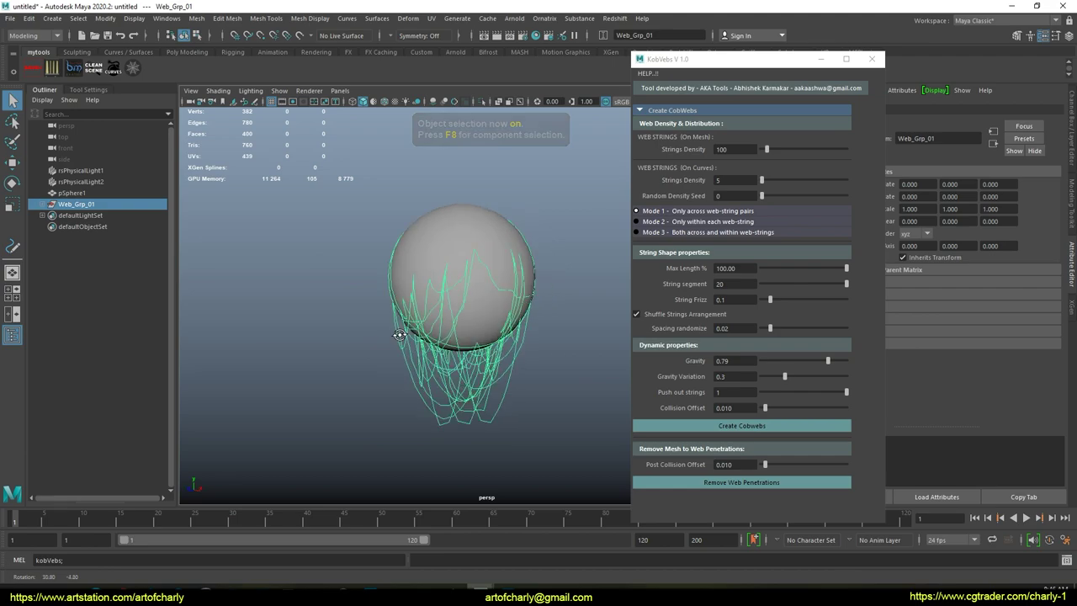
Step: Select all string curves from curve1 to curve54 inside strings_Grp_01 of Web_Grp_01
left_click(42, 204)
left_click(48, 216)
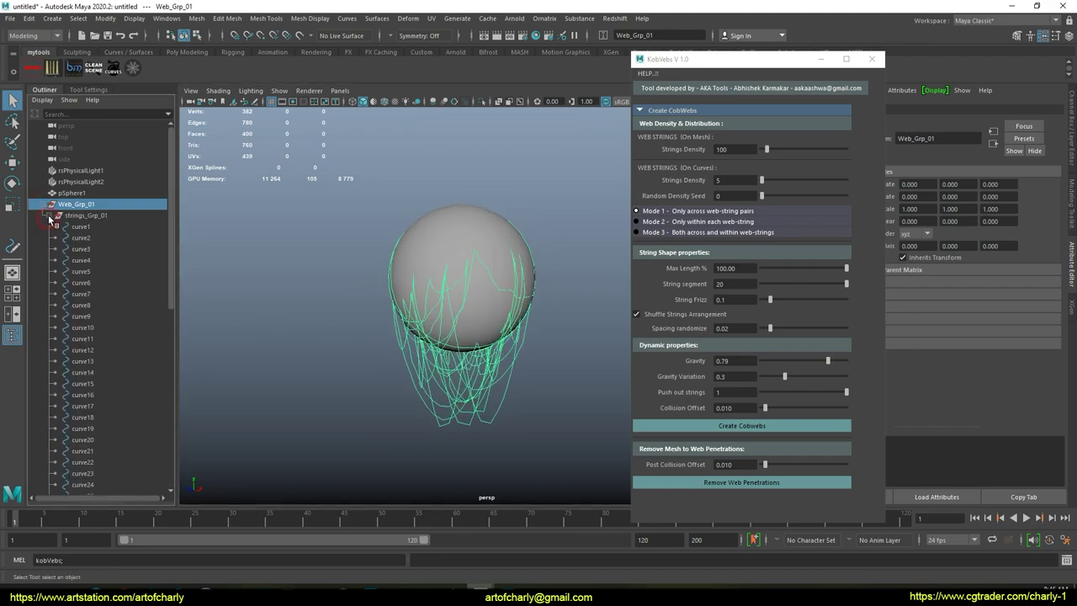
left_click(76, 227)
scroll(131, 384, "down", 10)
left_click(84, 462, "shift")
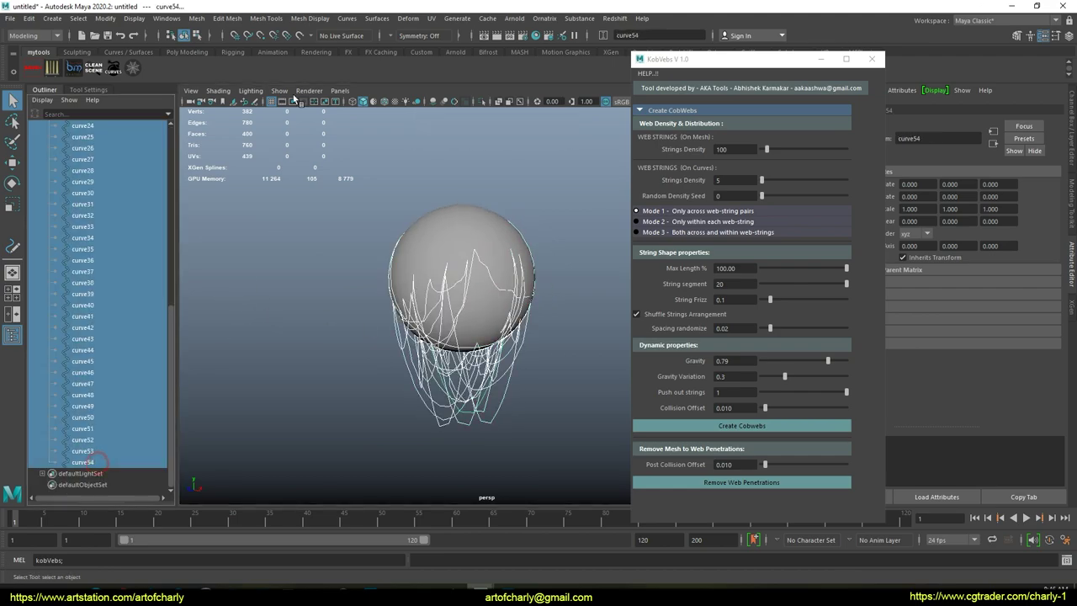
left_click(358, 19)
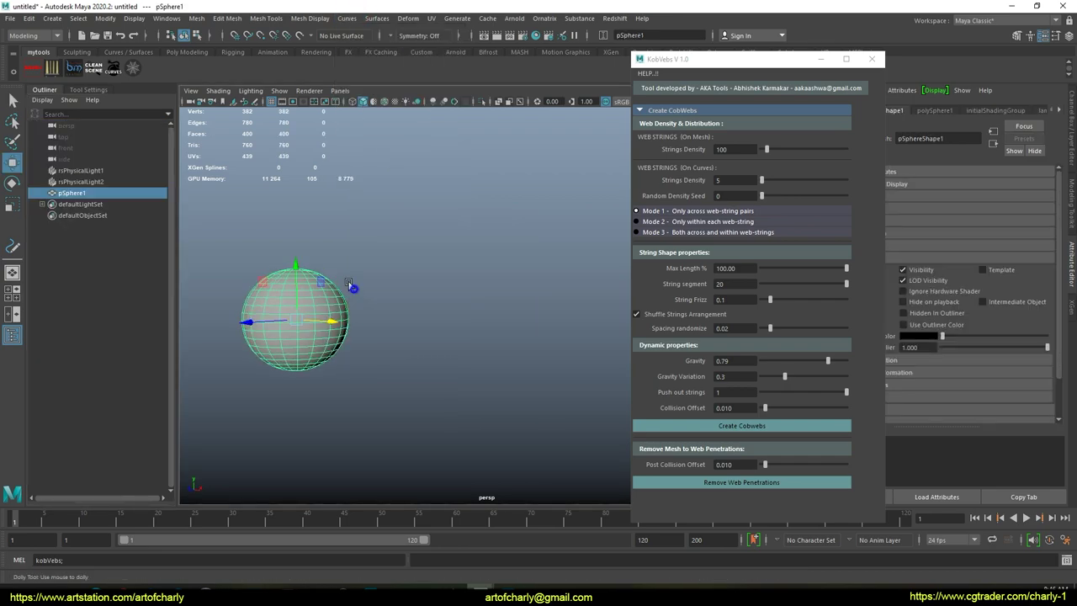
Step: Duplicate the sphere twice and spread the three spheres apart in a triangular layout
mouse_move(287, 319)
left_mouse_down()
mouse_move(334, 319)
mouse_move(473, 186)
mouse_move(570, 386)
left_mouse_up()
middle_click_drag(448, 338, 401, 315, "alt")
mouse_move(401, 315)
left_mouse_down("alt")
mouse_move(413, 313)
mouse_move(425, 353)
left_mouse_up("alt")
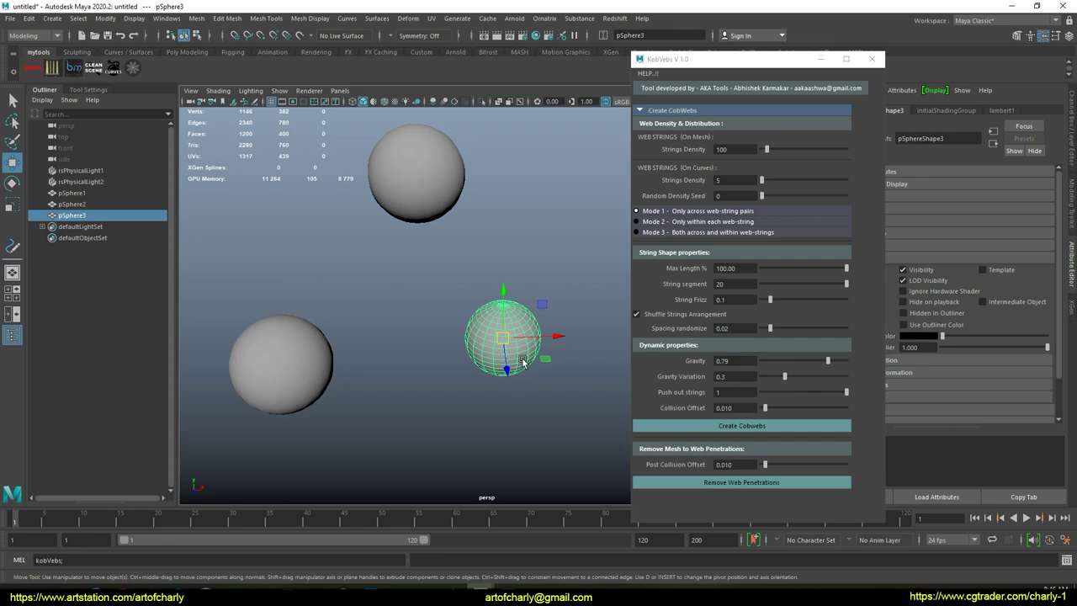
left_click_drag(539, 360, 484, 314, "alt")
left_click(484, 314)
Step: Select pSphere1 and pSphere2 and create cobwebs between them with gravity 0.79
left_click_drag(525, 286, 352, 318, "alt")
key("q")
left_click_drag(266, 247, 337, 339)
left_click_drag(378, 192, 425, 246, "shift")
left_click(743, 426)
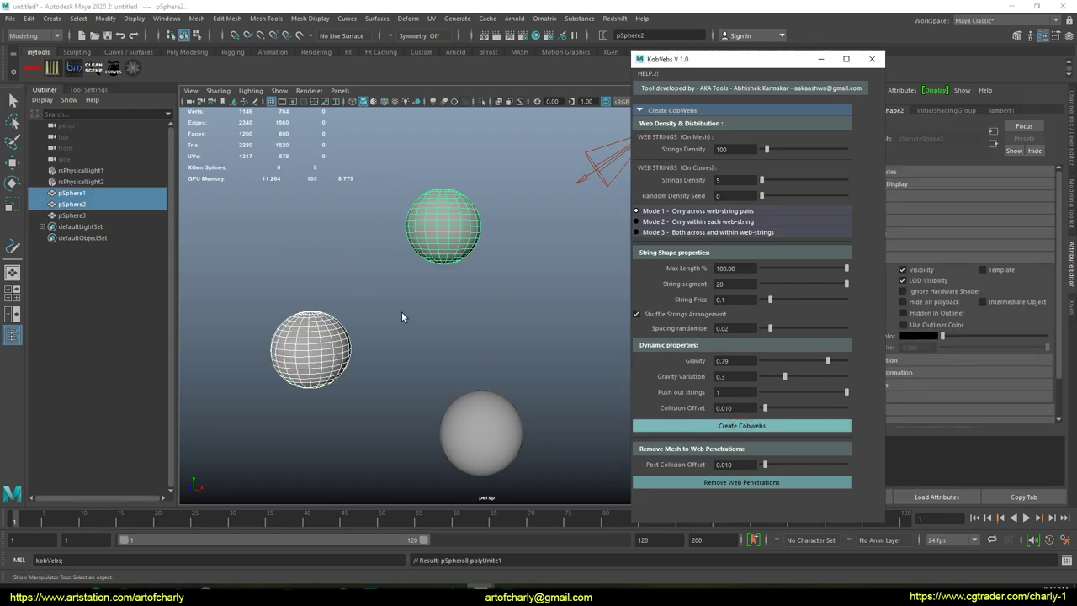
left_click_drag(450, 341, 439, 274, "alt")
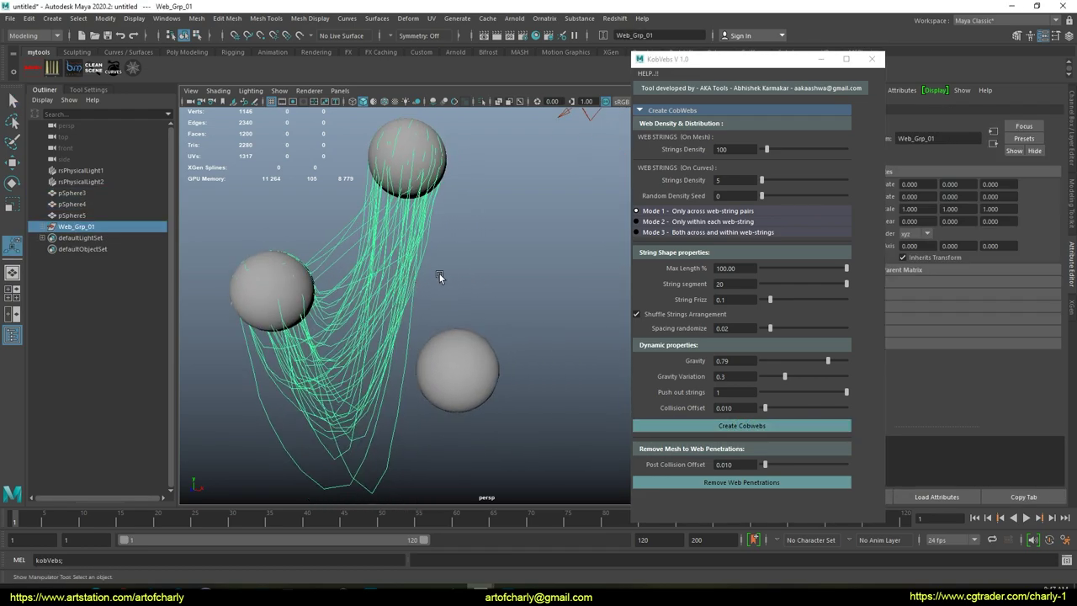
Step: Delete the Web_Grp_01 cobweb group hanging between the two spheres
left_click(74, 216)
left_click(87, 227)
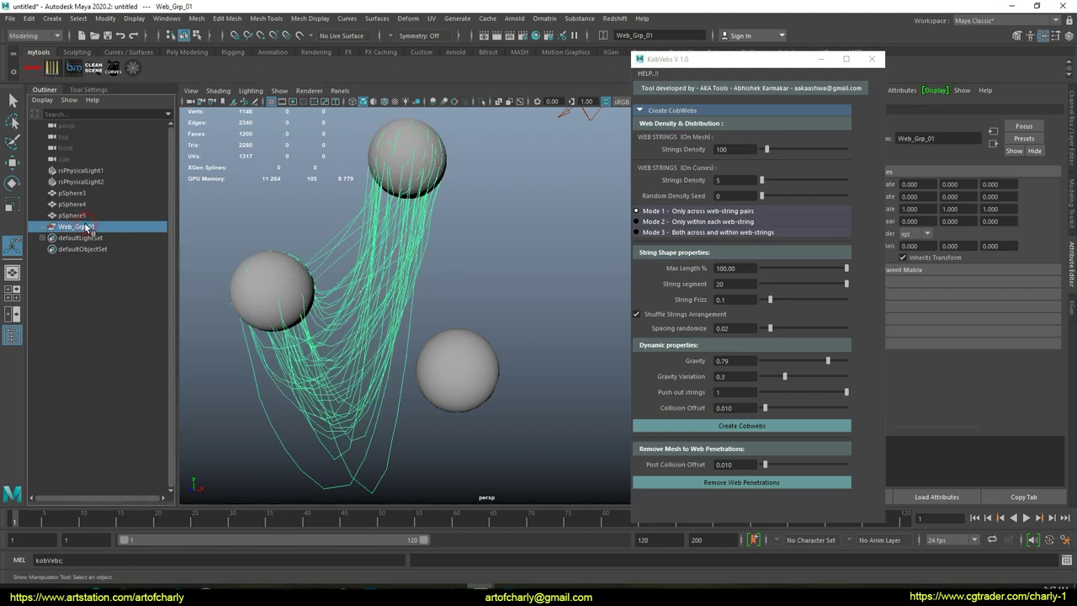
key("Delete")
Step: Create cobwebs between pSphere4 and pSphere5 with gravity set to 0.2 and gravity variation to 0.1
left_click_drag(272, 142, 400, 273)
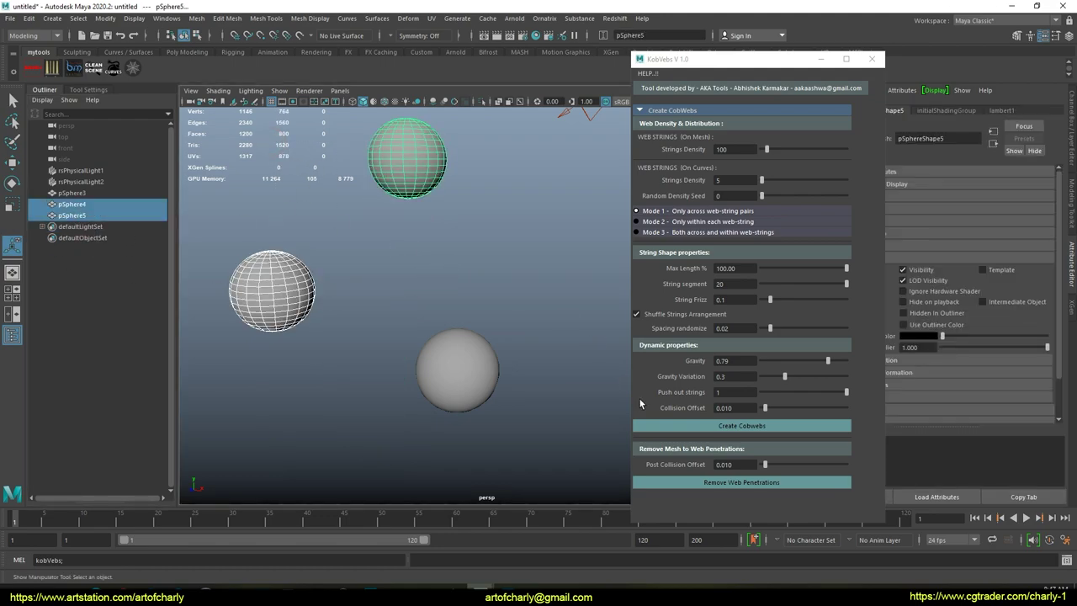
left_click(747, 365)
type("0.2")
key("Return")
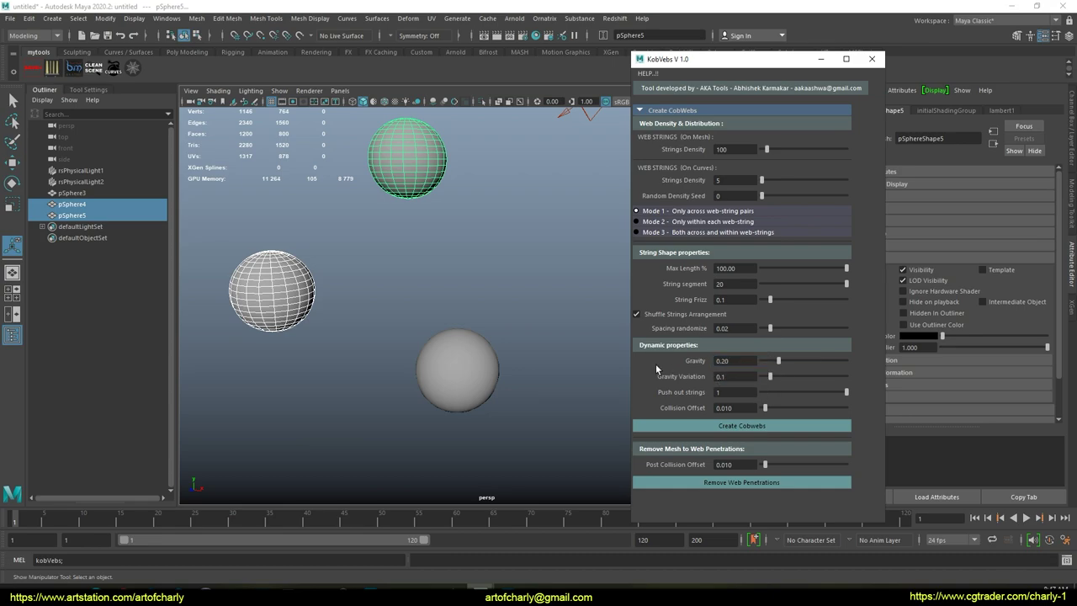
left_click(679, 429)
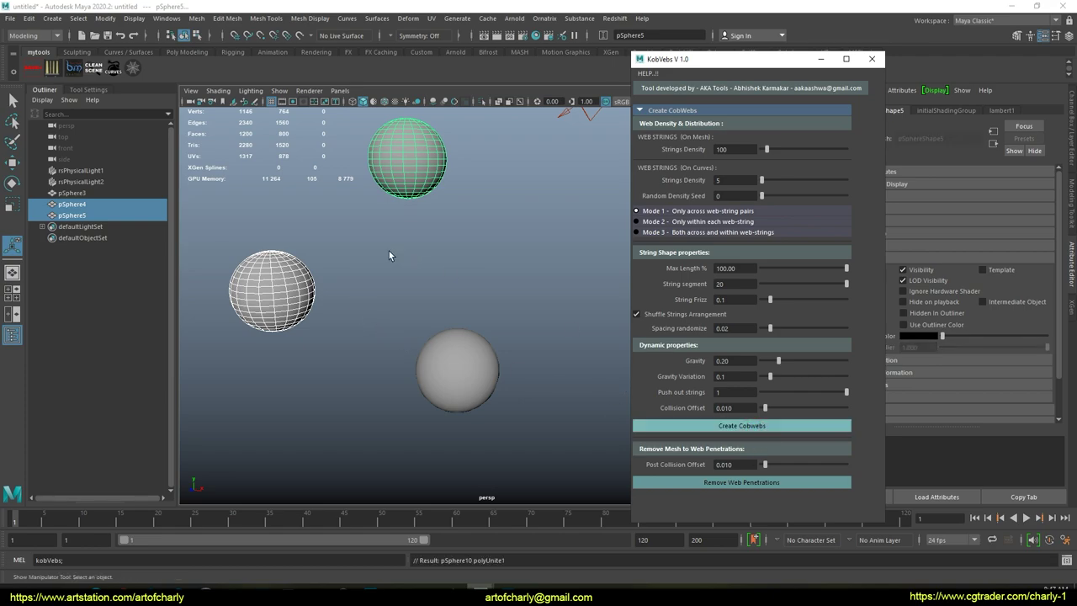
Step: Create a second cobweb between the upper sphere pSphere7 and the unconnected sphere pSphere3
left_click_drag(410, 281, 459, 274, "alt")
left_click(420, 212)
left_click(470, 370, "shift")
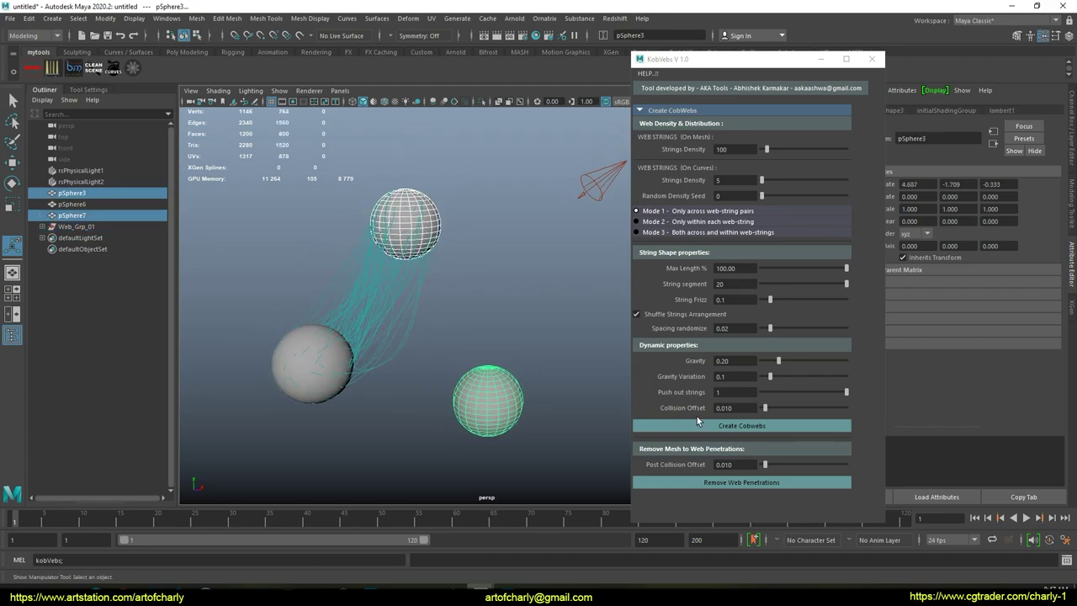
left_click(690, 425)
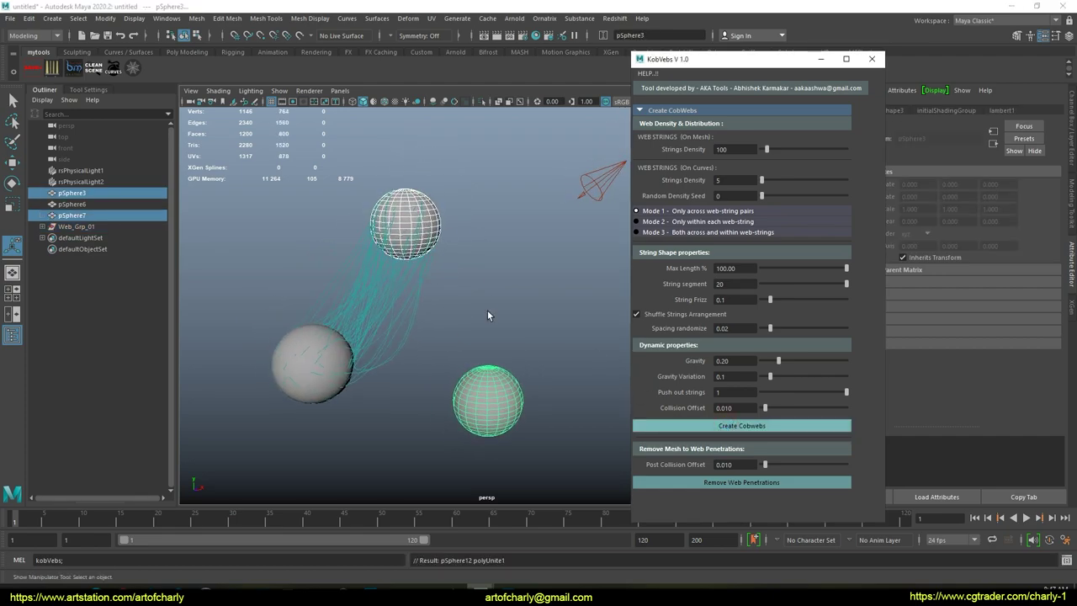
left_click_drag(505, 293, 465, 301, "alt")
left_click(523, 329)
Step: Create connecting webs across the selected strings in Mode 3, with max length about 20.81%, string segment 9 and shuffled string arrangement
middle_click_drag(447, 340, 469, 345, "alt")
left_click_drag(468, 345, 423, 325, "alt")
right_click_drag(460, 267, 493, 455, "alt")
left_click_drag(454, 345, 453, 346, "alt")
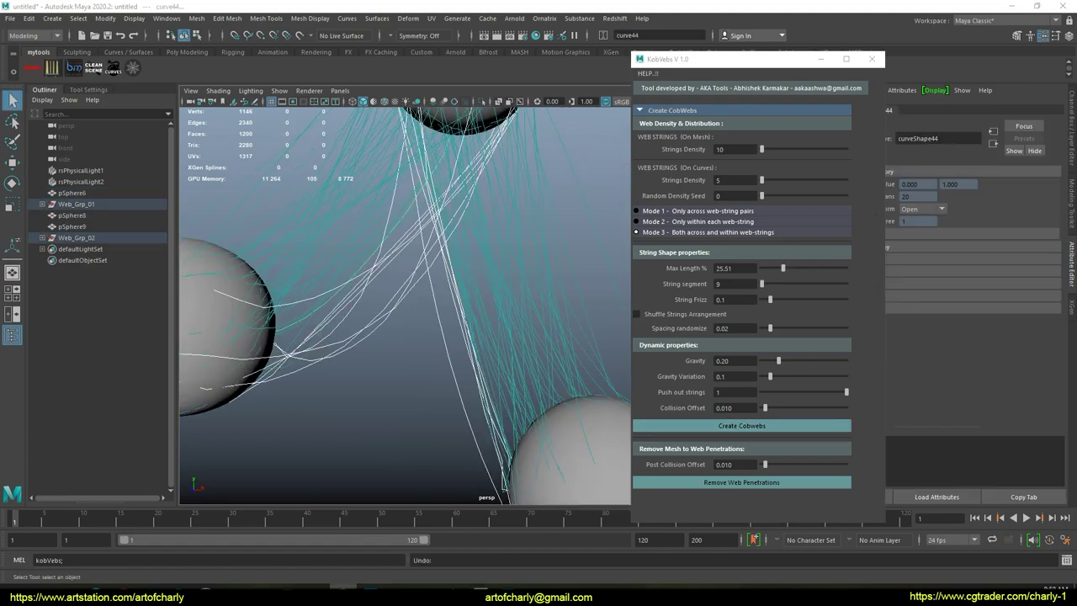
scroll(573, 260, "down", 5)
scroll(416, 281, "up", 5)
right_click_drag(412, 305, 381, 239, "alt")
left_click(755, 271)
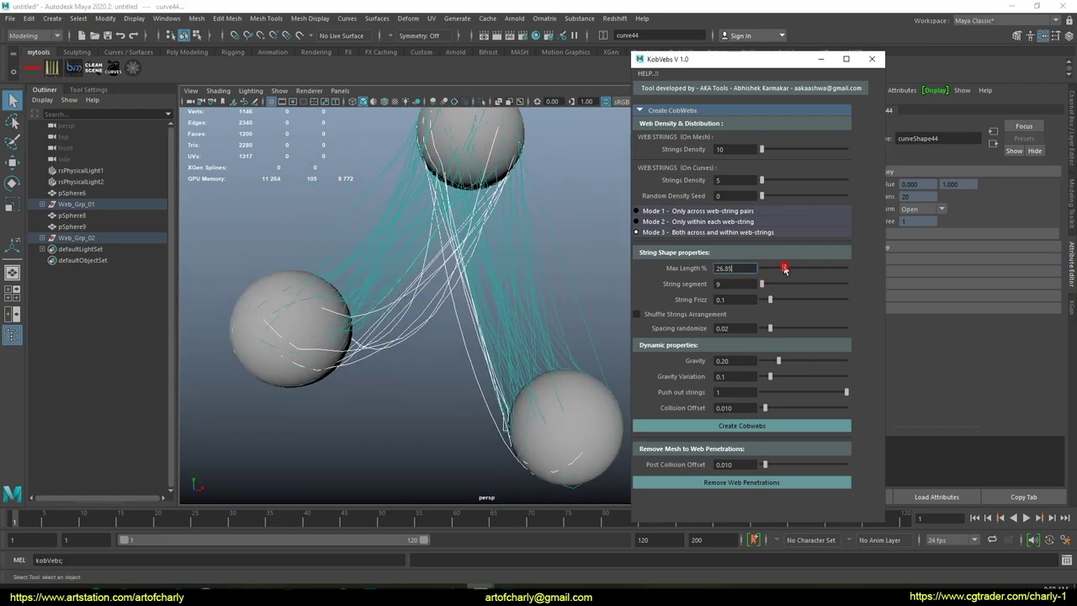
double_click(727, 150)
double_click(734, 180)
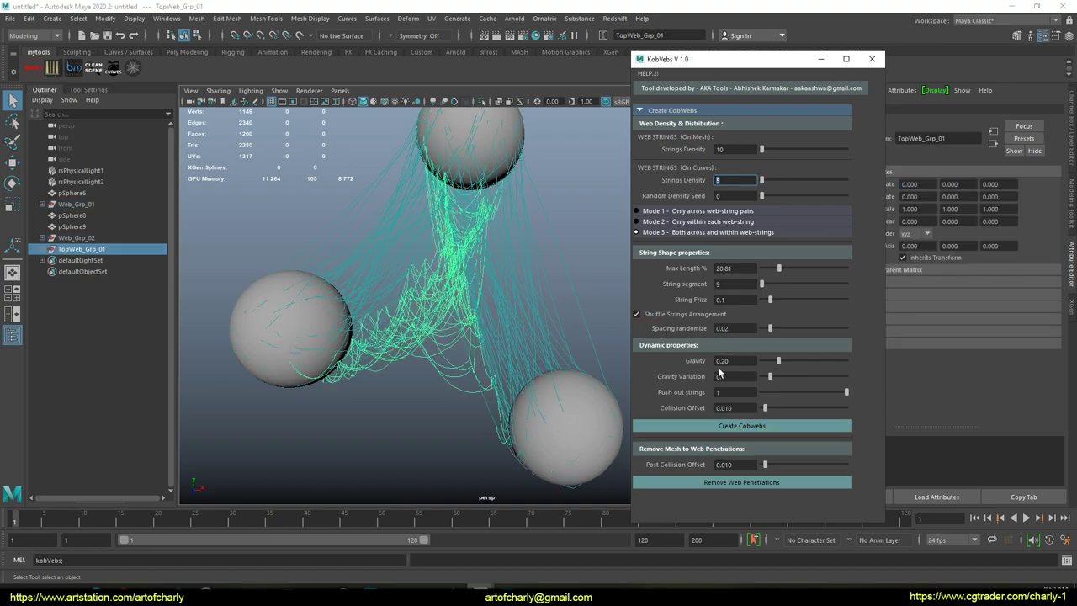
left_click_drag(450, 319, 437, 367, "alt")
left_click(394, 396)
Step: Select Web_Grp_01, Web_Grp_02 and TopWeb_Grp_01 together and create a Redshift curve set from them
right_click_drag(413, 363, 410, 320, "alt")
left_click_drag(409, 320, 390, 353, "alt")
right_click_drag(390, 337, 368, 283, "alt")
left_click_drag(367, 284, 344, 279, "alt")
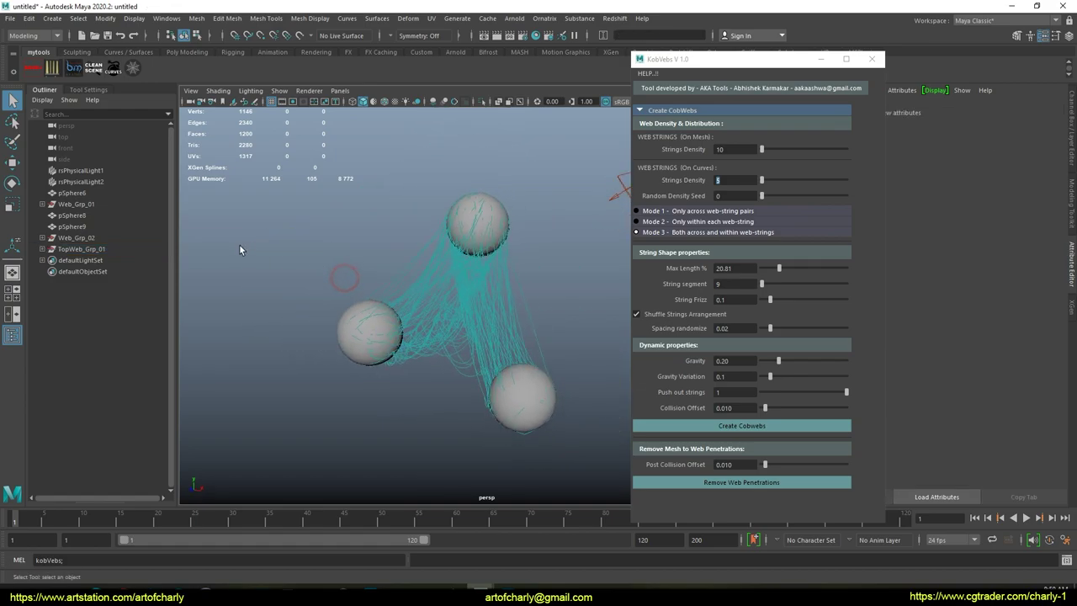
left_click(100, 205)
left_click_drag(105, 225, 94, 250)
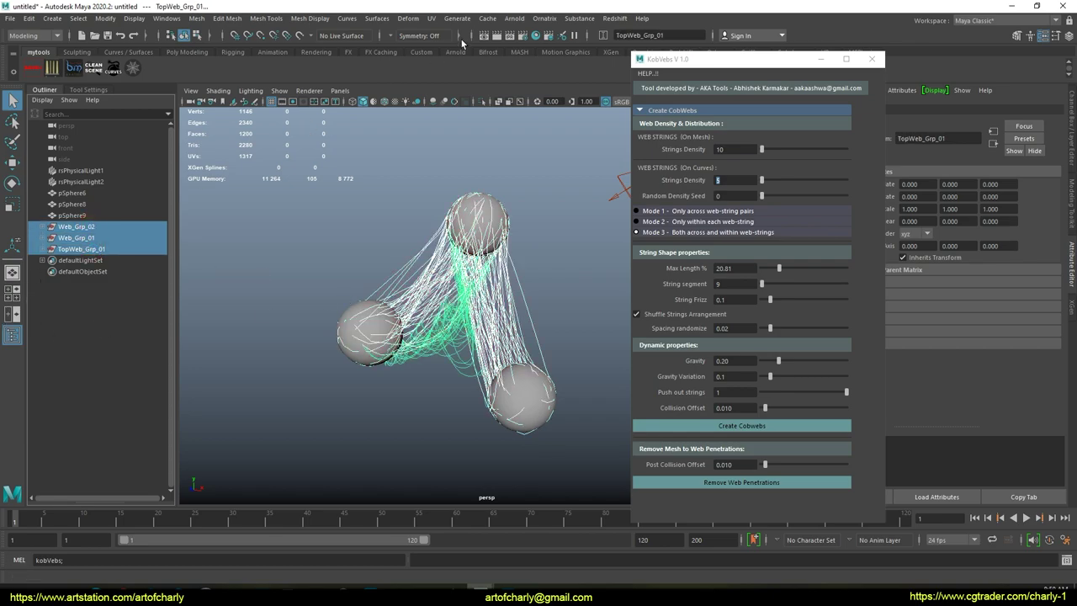
left_click(616, 18)
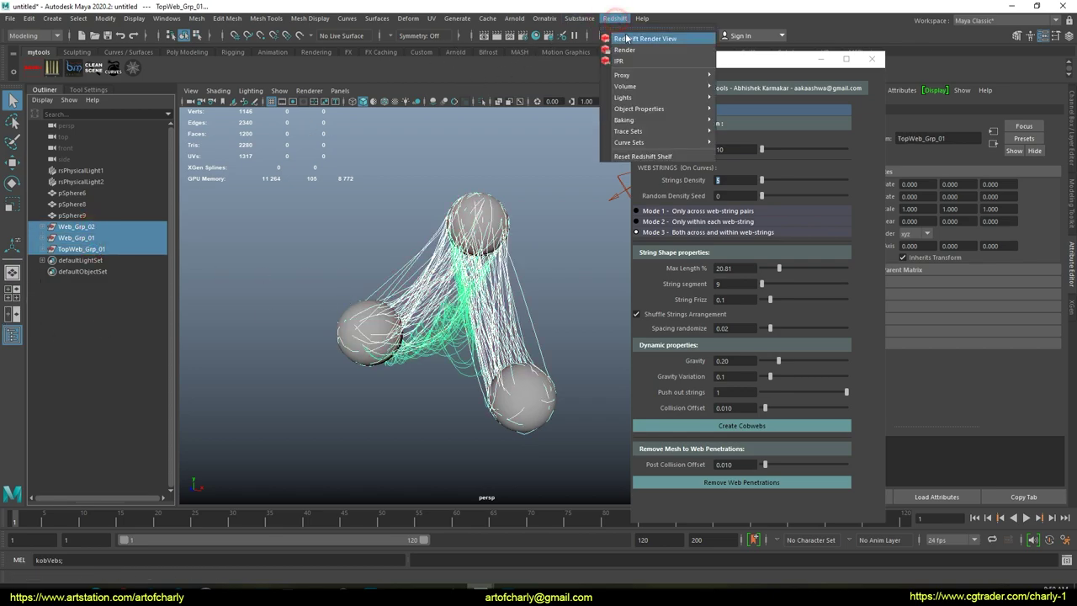
mouse_move(650, 145)
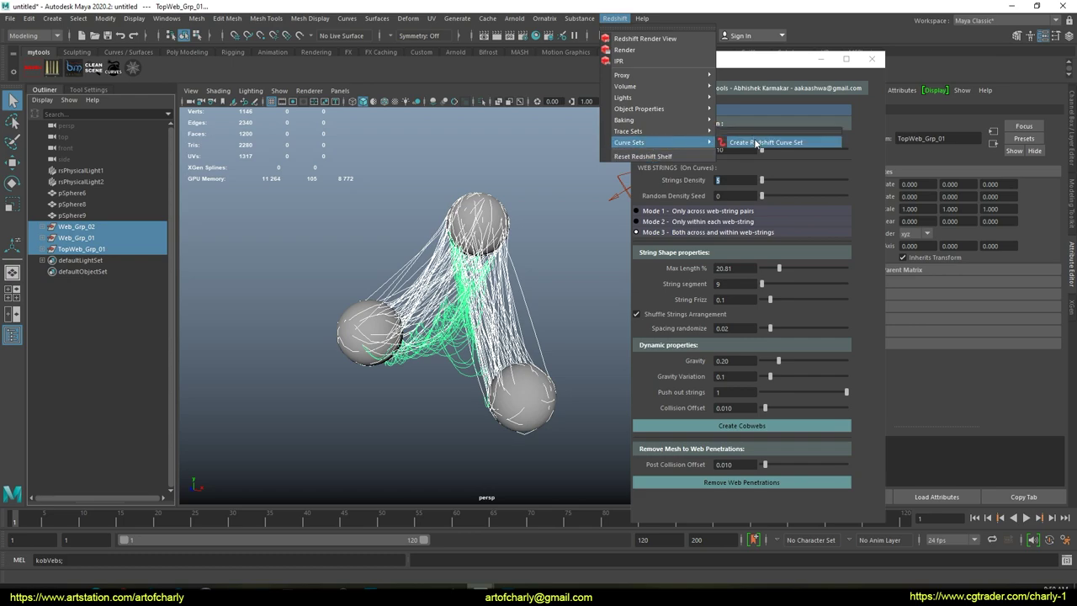
left_click(761, 142)
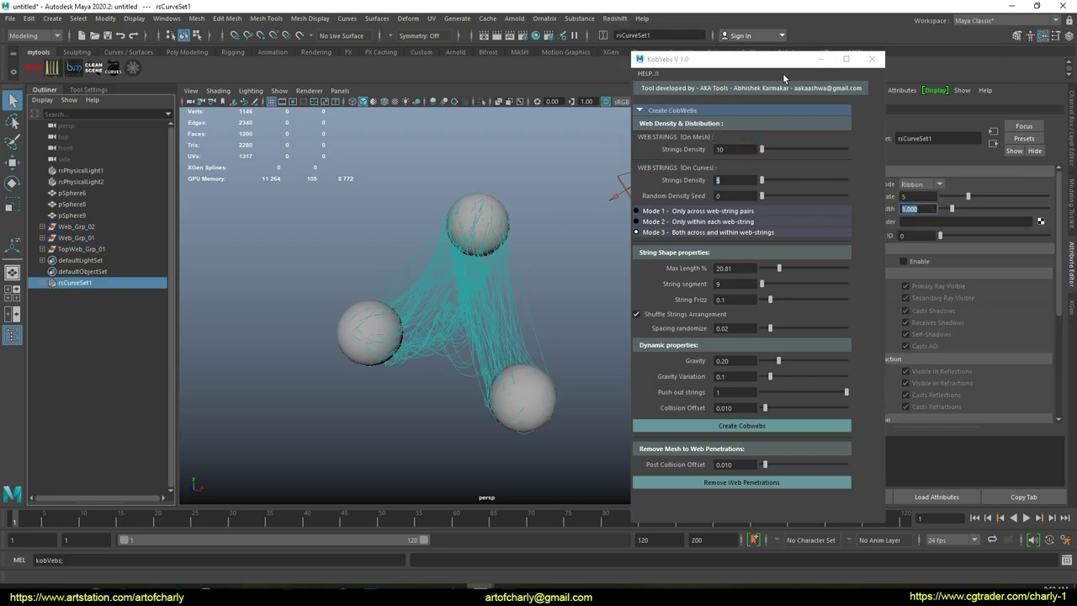
Step: Set the new rsCurveSet1's width to 0.003 and assign rsHair3 as its shader
left_click_drag(773, 60, 678, 63)
type("3")
key("Return")
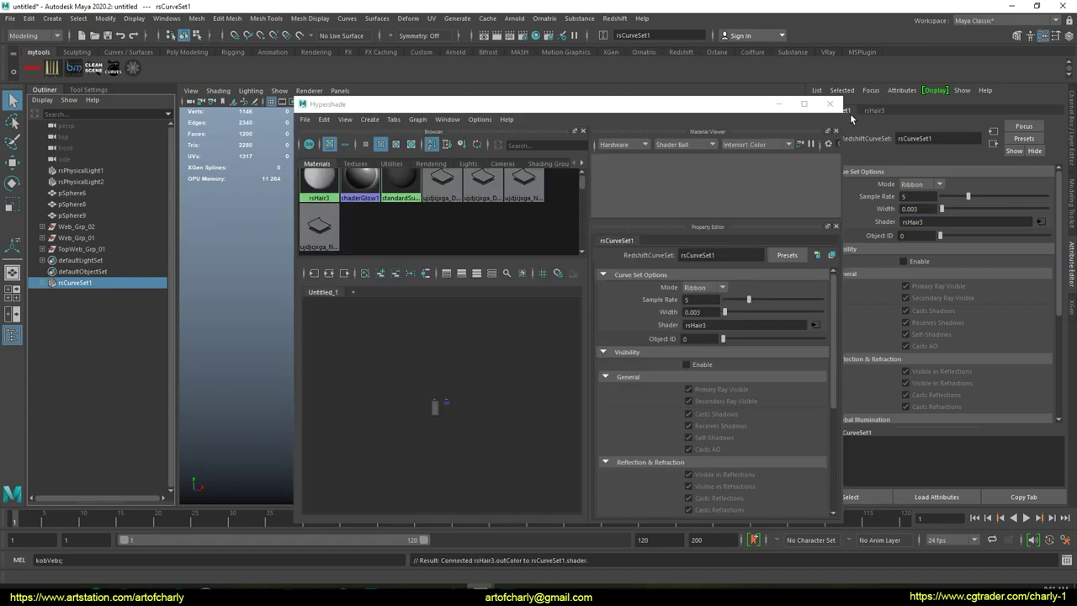
Step: Close the Hypershade and delete the three spheres pSphere6, pSphere8 and pSphere9 so only the webs remain
left_click(830, 104)
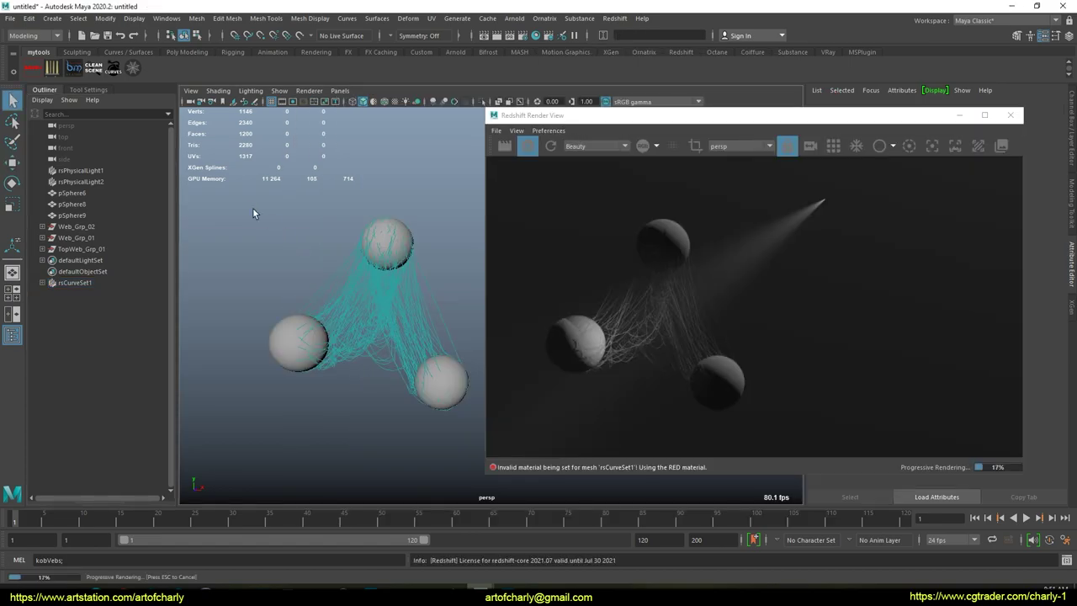
left_click_drag(253, 208, 441, 425)
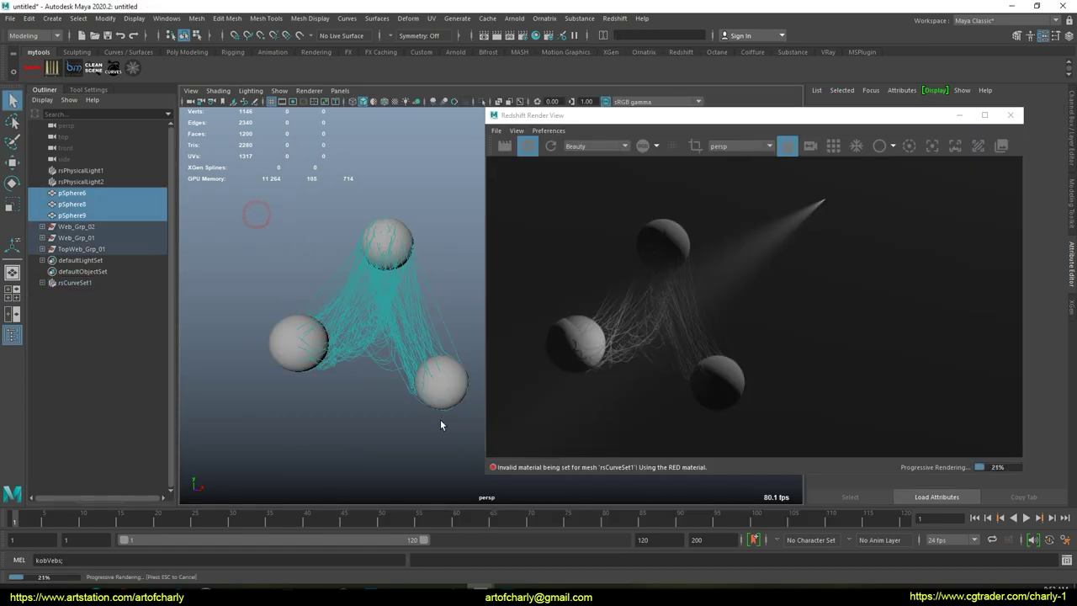
left_click_drag(262, 204, 464, 435)
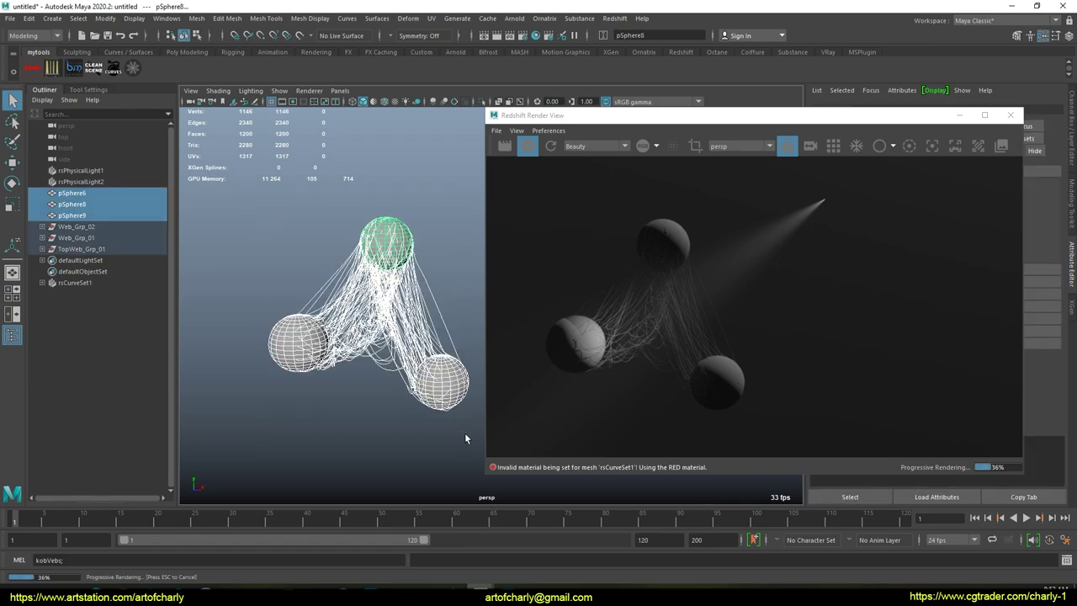
key("Delete")
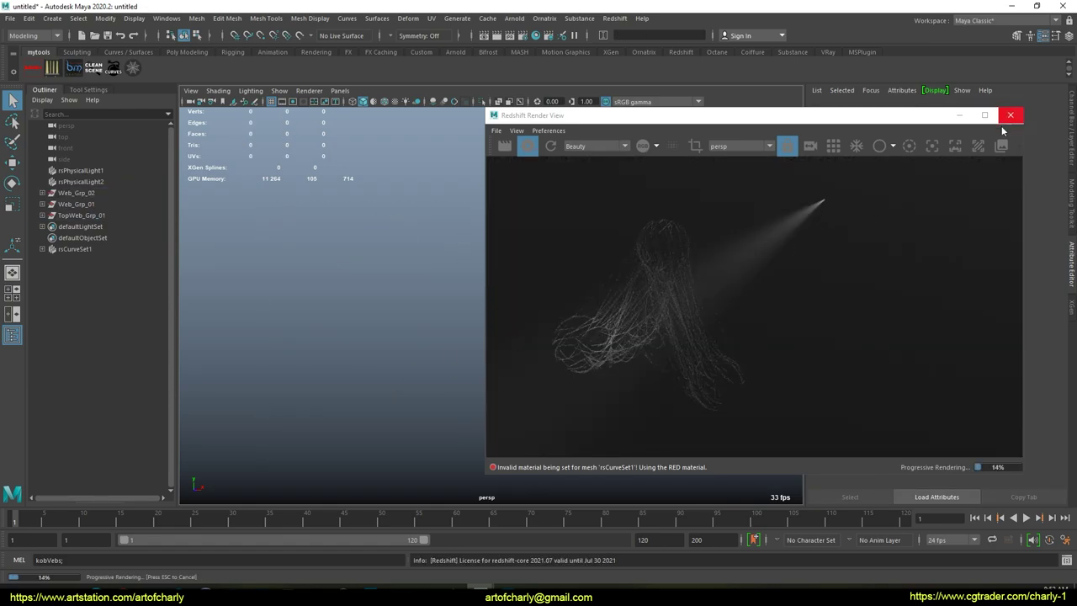
Step: Close the render view and select Web_Grp_02, Web_Grp_01 and TopWeb_Grp_01 together
left_click(1010, 114)
left_click(83, 195)
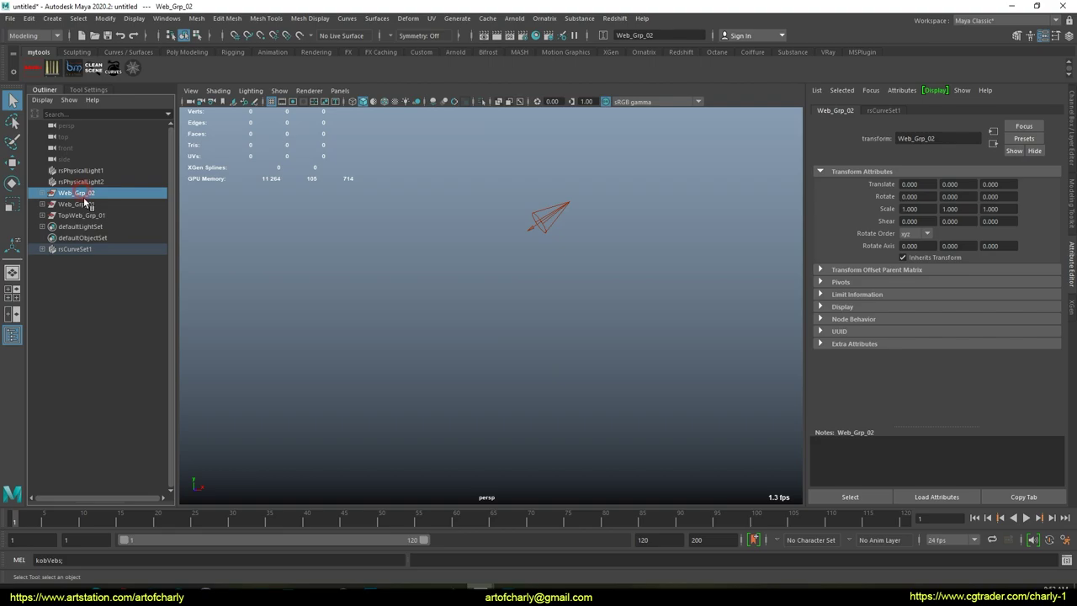
left_click(85, 203, "shift")
left_click(84, 216, "shift")
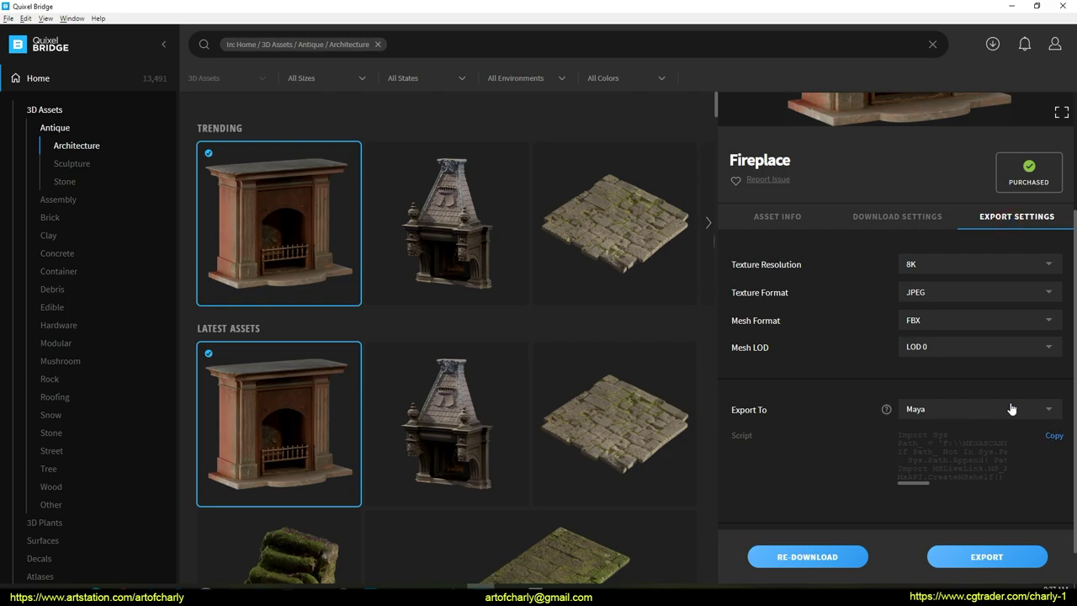
Step: In Quixel Bridge, copy the Maya export script from the Fireplace asset's export settings
left_click_drag(909, 397, 983, 399)
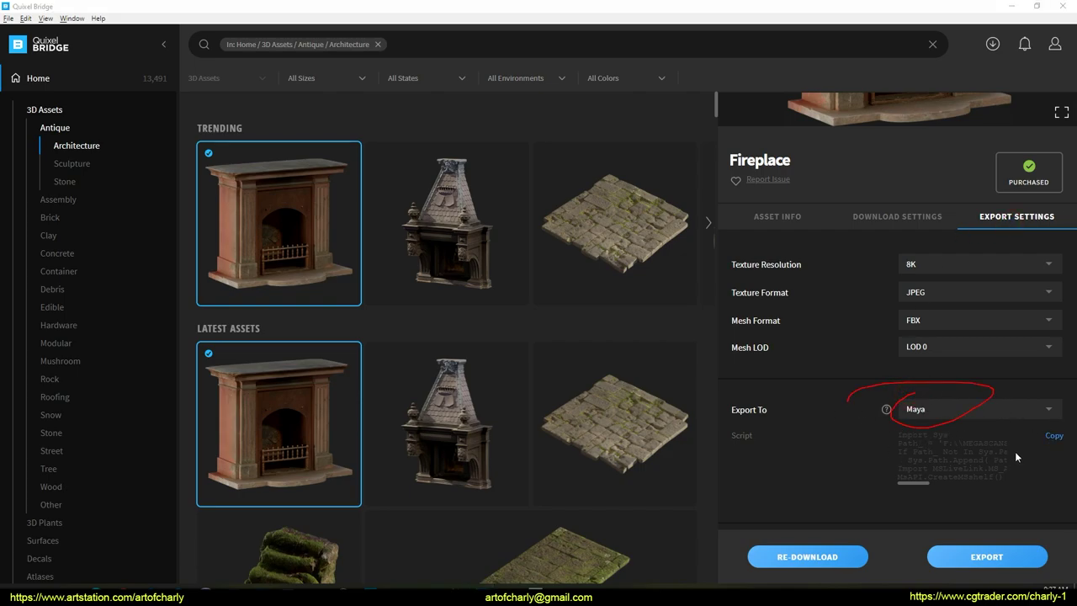
left_click_drag(1076, 463, 1044, 424)
left_click(1053, 436)
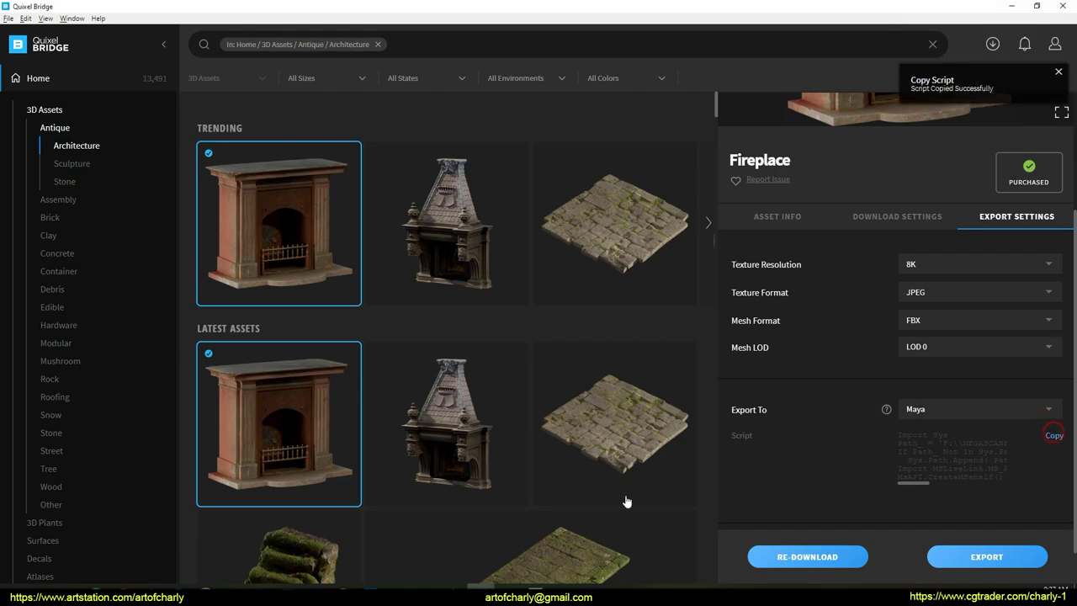
Step: Switch to Maya and run the copied script as a Python command to load the MS Plugin
mouse_move(522, 594)
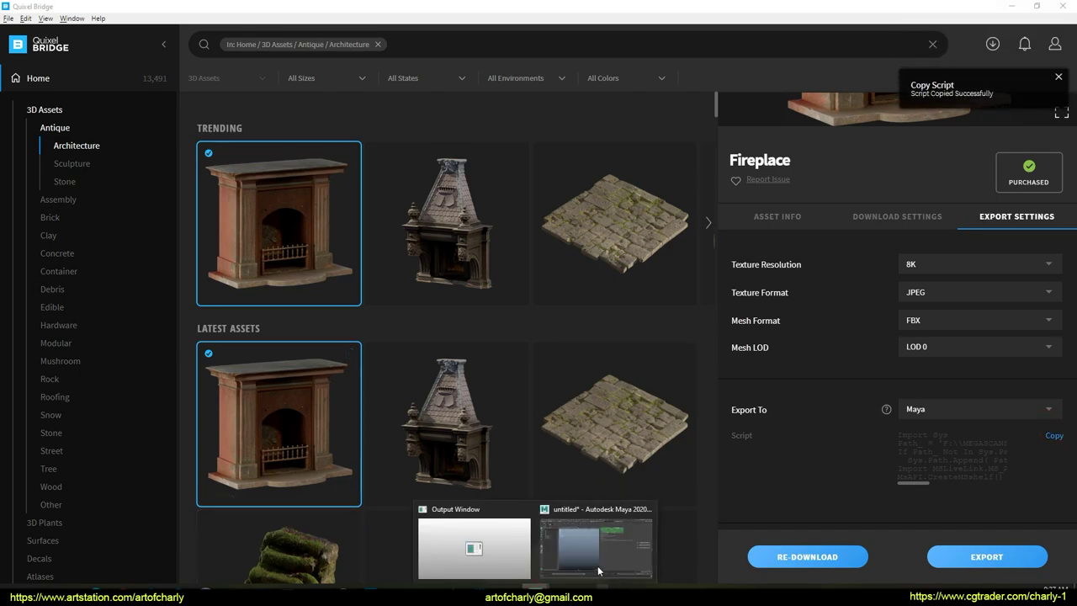
left_click(597, 565)
left_click(19, 560)
left_click(52, 561)
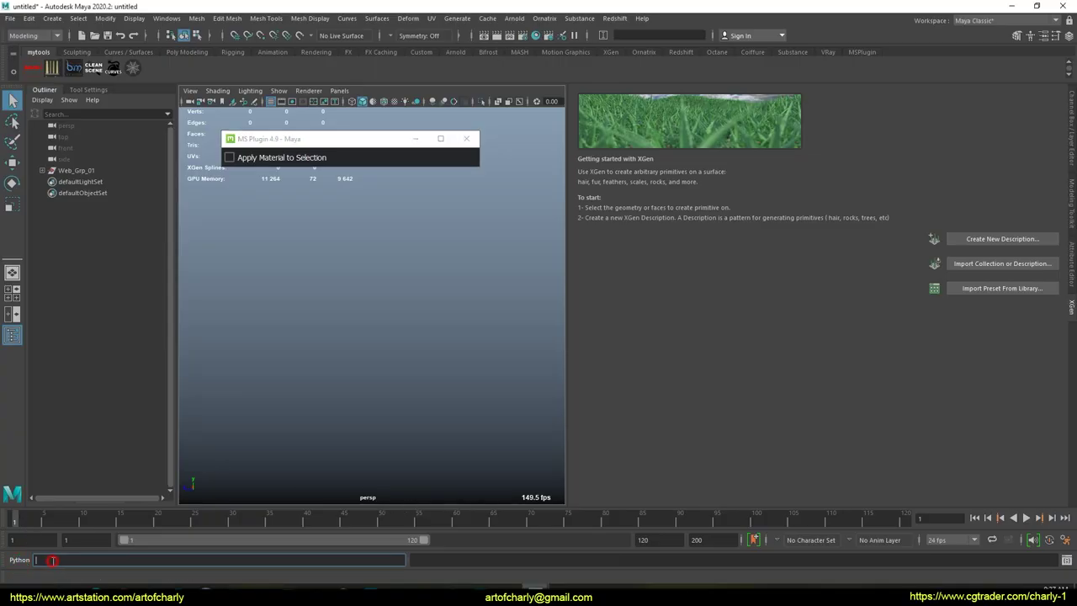
key("ctrl+v")
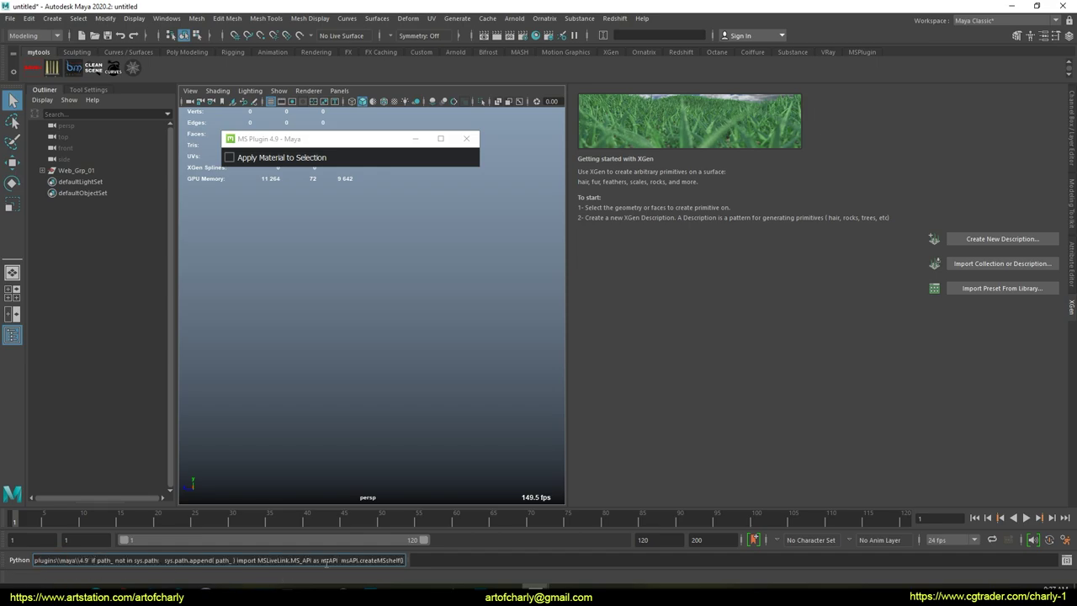
key("Return")
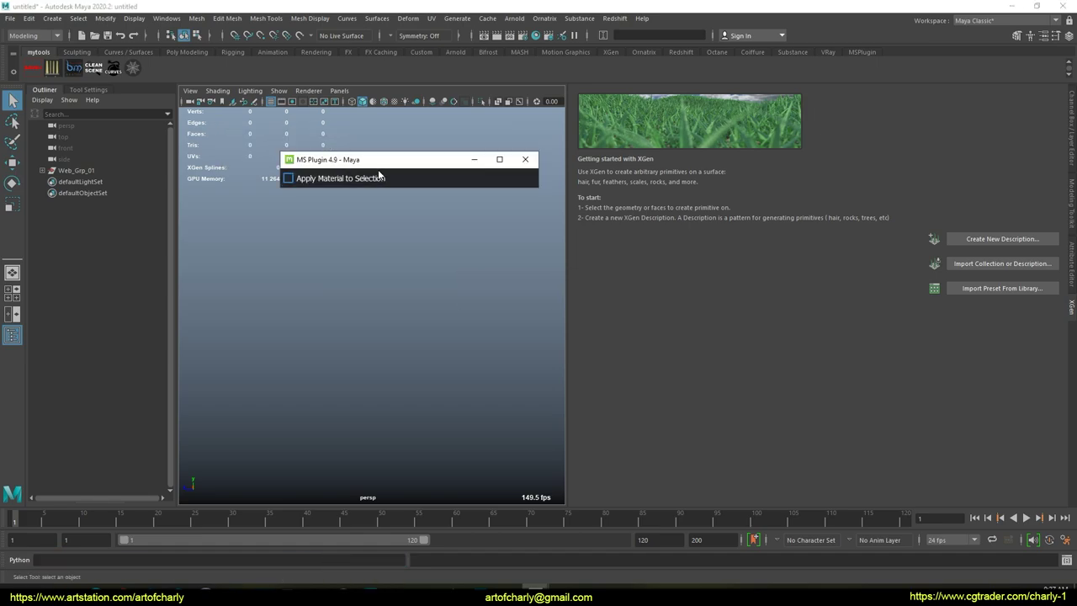
Step: Export the Fireplace from Quixel Bridge to Maya as FBX at LOD 0 and deselect the imported mesh
key("ctrl+shift+3")
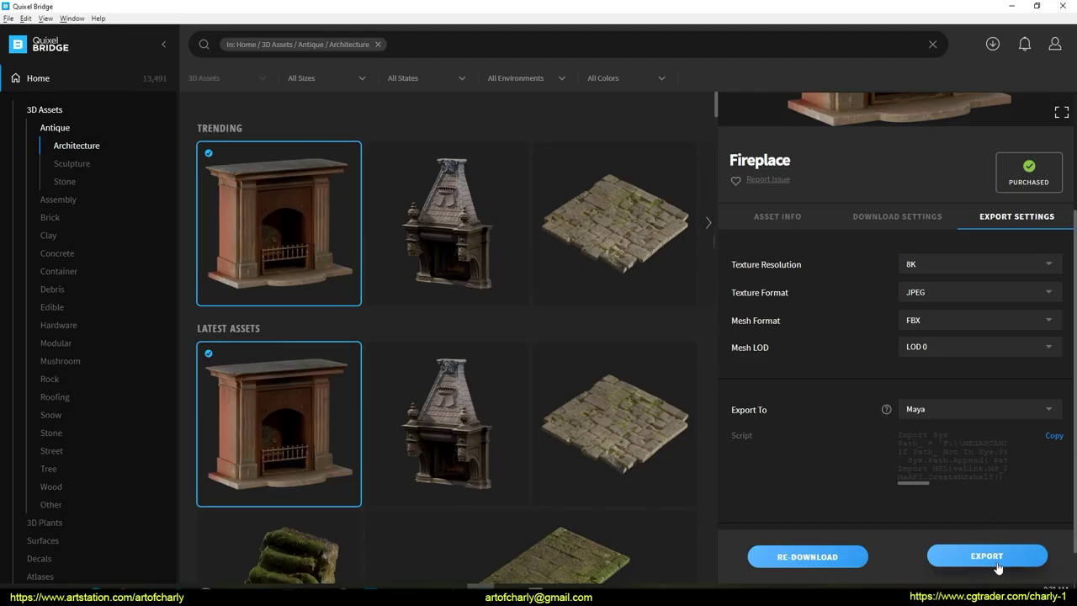
left_click(996, 558)
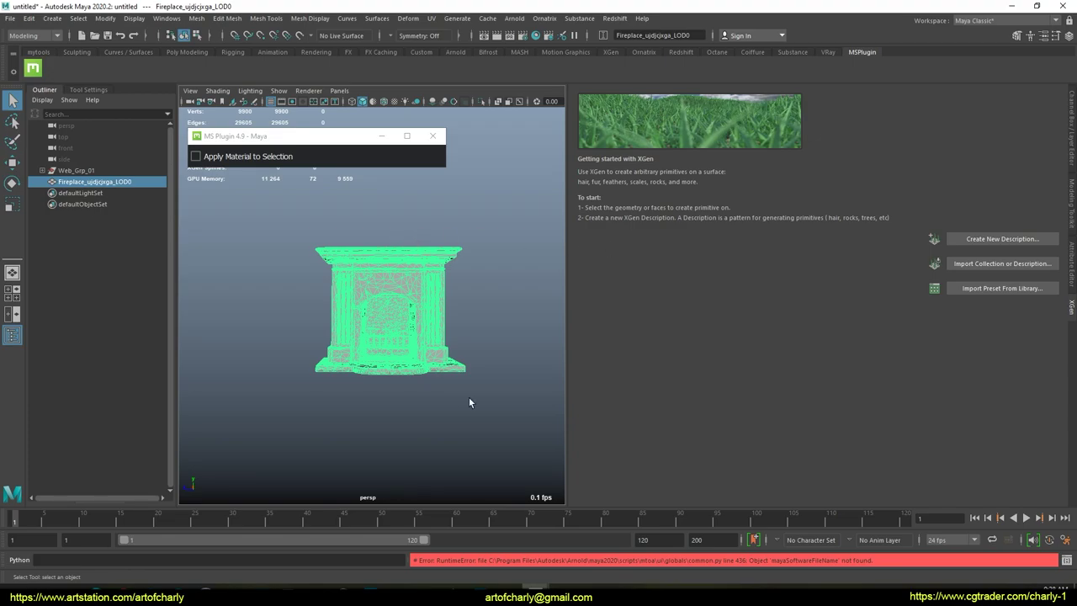
left_click(470, 403)
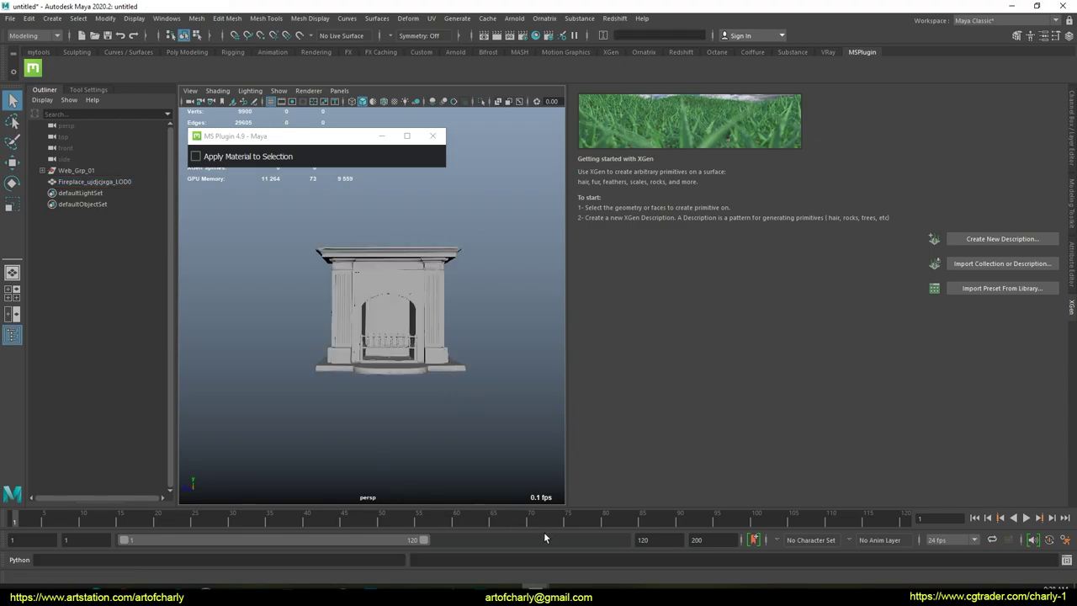
Step: Return to Quixel Bridge and review the Mesh LOD options for the Fireplace export, keeping LOD 0
left_click(481, 593)
left_click(944, 353)
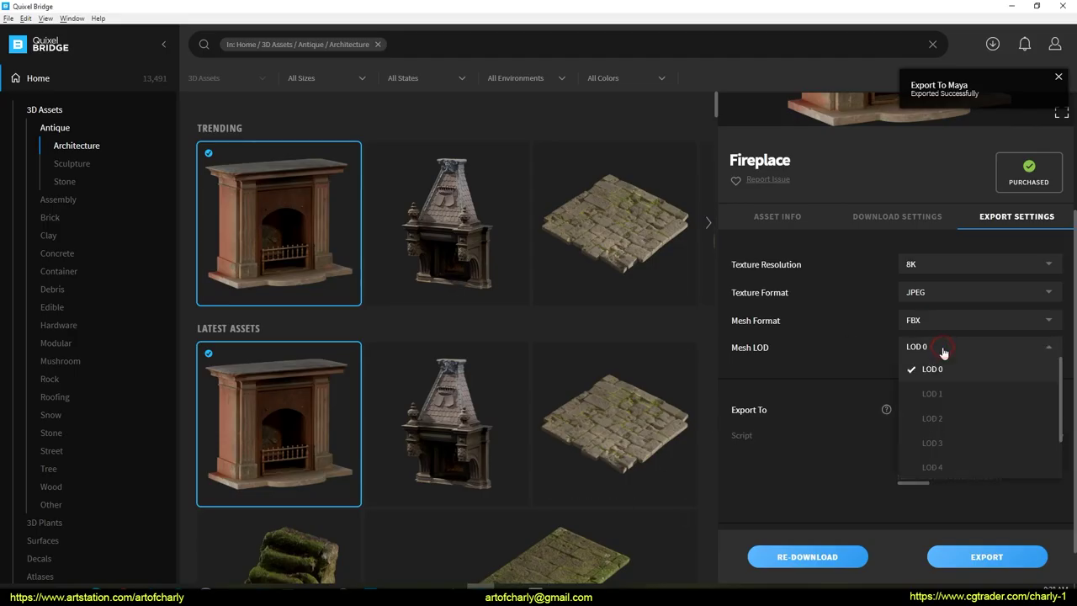
left_click(946, 367)
left_click(947, 351)
scroll(947, 446, "down", 2)
left_click(930, 352)
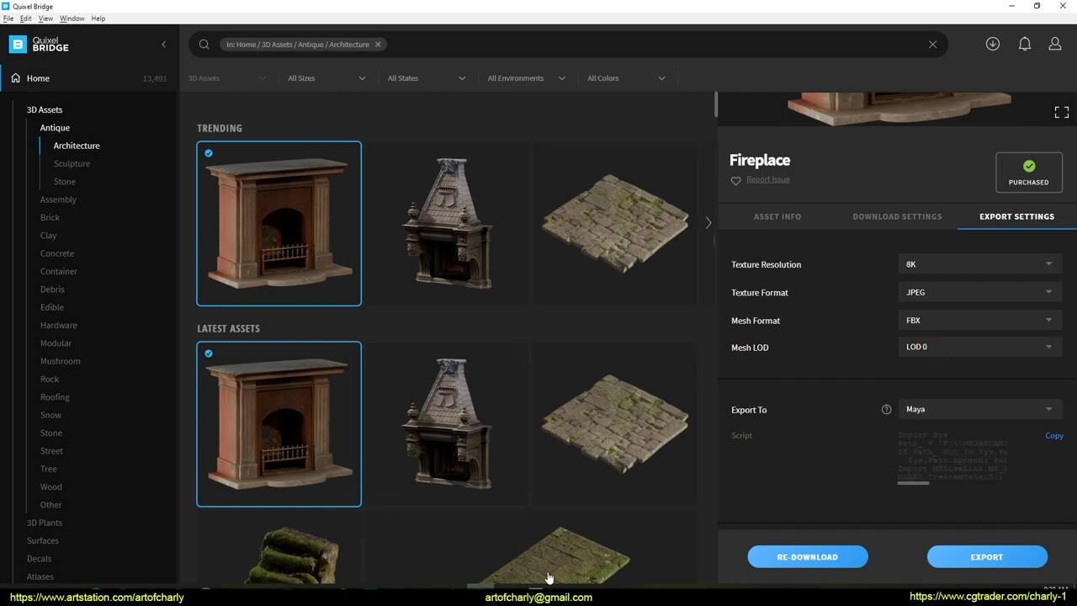
Step: Switch to Maya, frame the imported fireplace and examine the mesh density of its grate railing up close
mouse_move(539, 588)
left_click(578, 552)
left_click(428, 357)
key("f")
left_click_drag(396, 303, 457, 333, "alt")
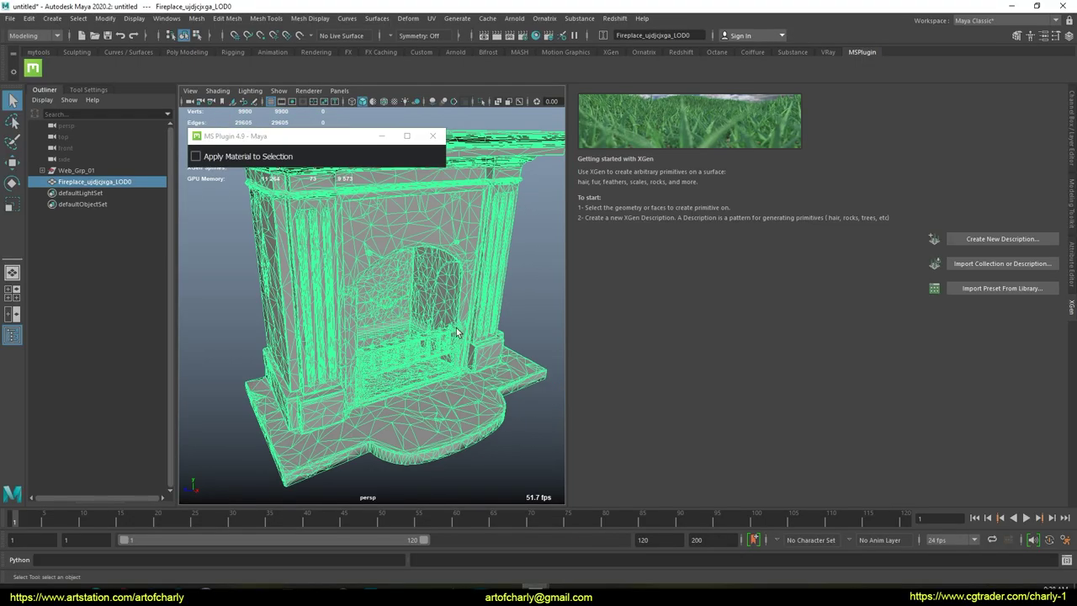
scroll(402, 372, "up", 10)
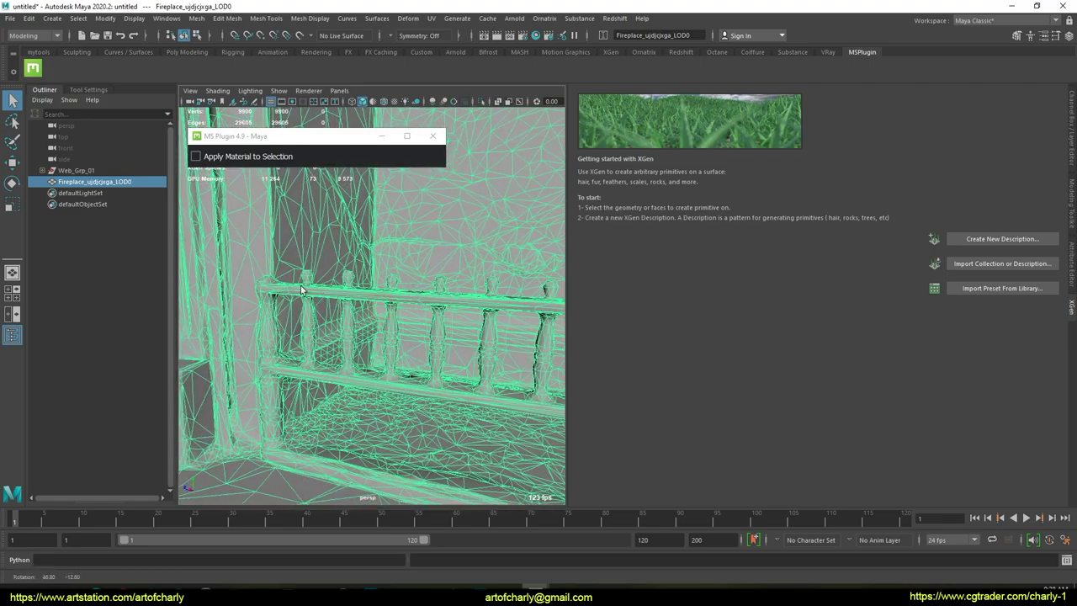
left_click_drag(402, 372, 386, 357, "alt")
scroll(356, 257, "down", 5)
left_click_drag(431, 395, 402, 325, "alt")
scroll(403, 326, "up", 5)
middle_click_drag(360, 353, 380, 344, "alt")
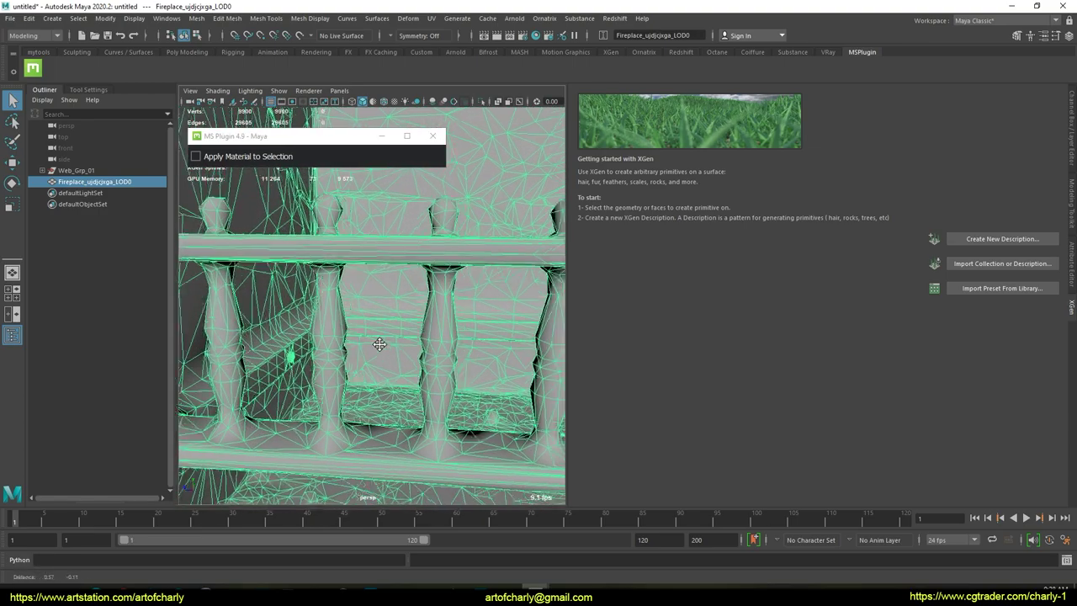
scroll(361, 341, "down", 4)
scroll(356, 370, "down", 5)
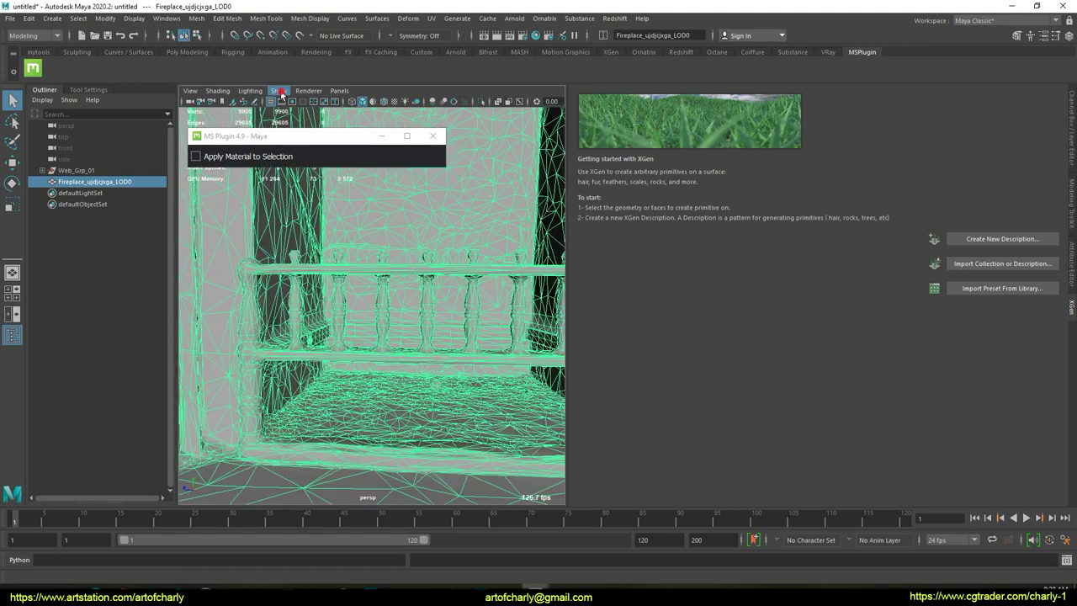
Step: Turn off selection highlighting in the viewport to view the shaded grate railing, and turn it on again
left_click(281, 91)
left_click(337, 579)
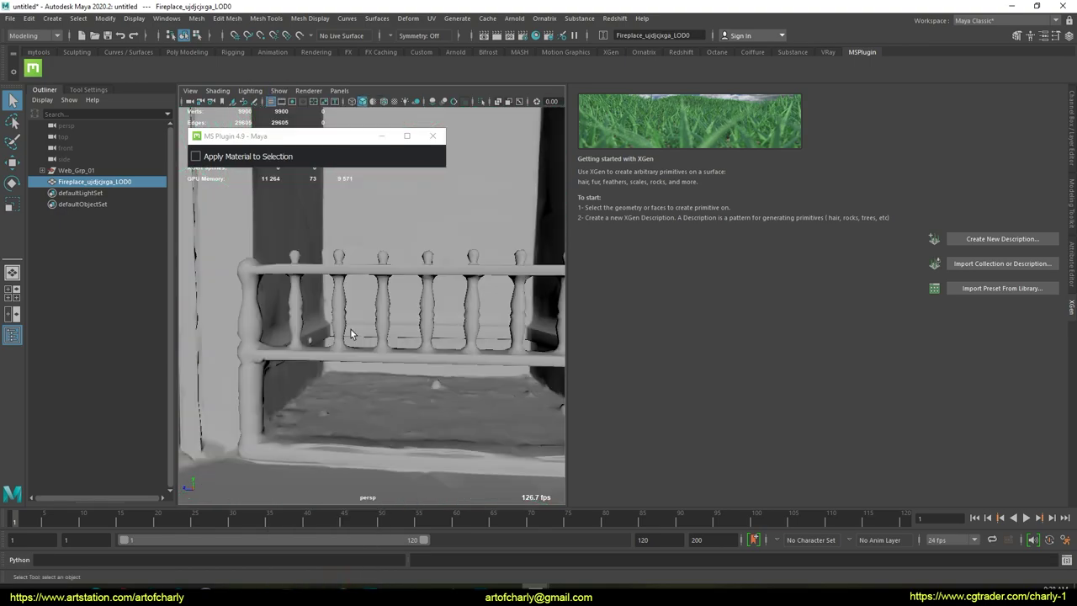
scroll(353, 339, "down", 3)
left_click(281, 91)
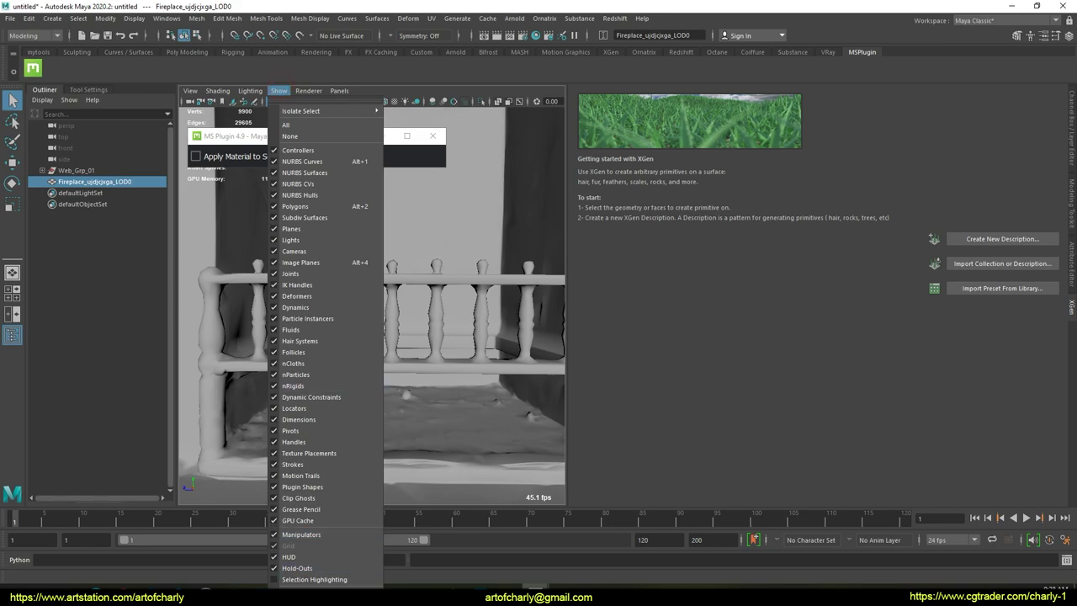
left_click(320, 580)
Step: Switch the fireplace to face selection and select a patch of faces on one baluster of the grate railing
right_click(414, 286)
right_click_drag(415, 357, 419, 321)
left_click_drag(397, 340, 365, 349, "alt")
right_click_drag(364, 349, 394, 446, "alt")
middle_click_drag(394, 446, 432, 428, "alt")
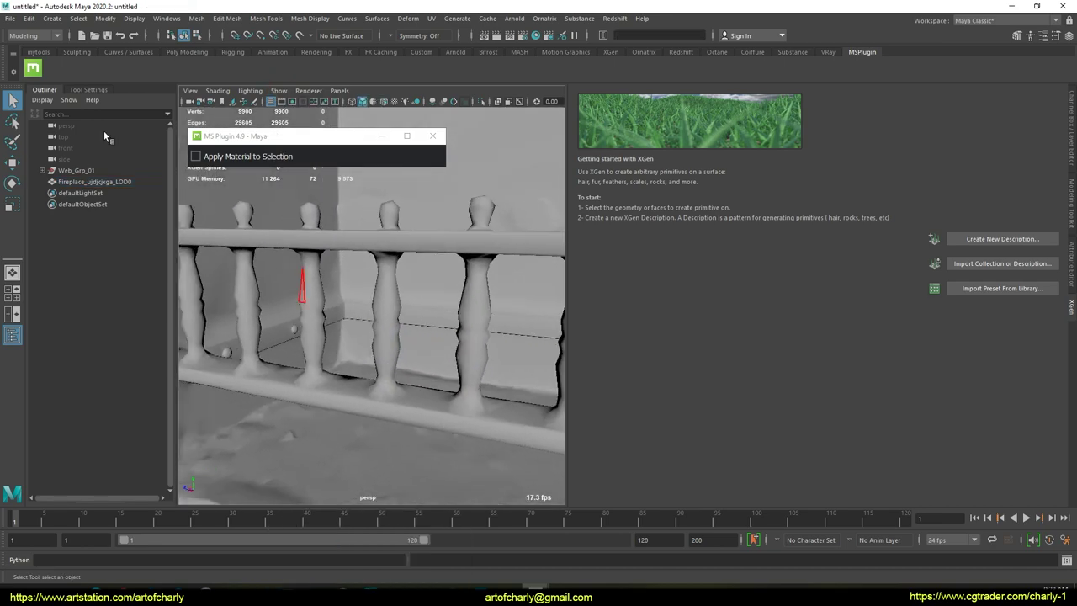
mouse_move(302, 297)
right_mouse_down("alt")
mouse_move(318, 343)
mouse_move(313, 297)
right_mouse_up("alt")
left_click(304, 301)
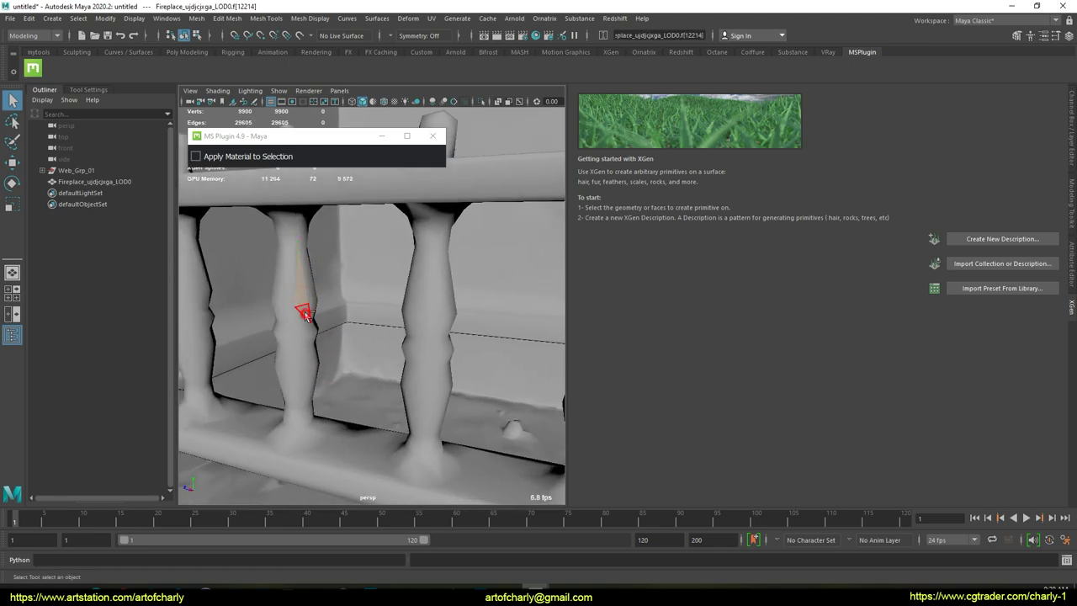
Step: Add a patch of faces on the facing side of the neighbouring baluster to the selection
left_click_drag(335, 335, 435, 344, "alt")
left_click(468, 363)
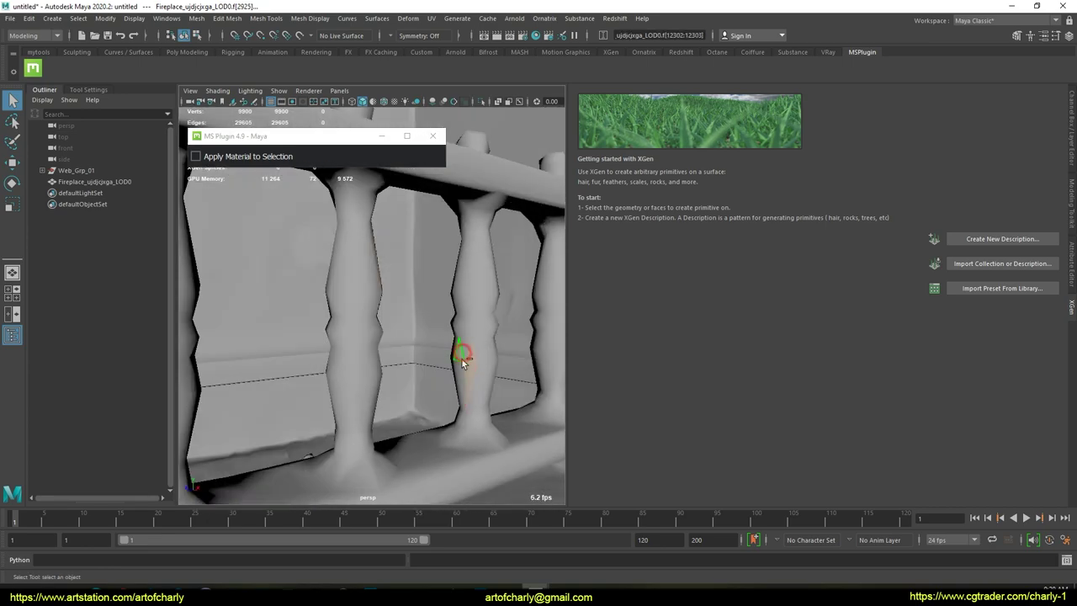
left_click_drag(488, 406, 434, 406, "alt")
right_click_drag(434, 407, 380, 390, "alt")
left_click_drag(383, 385, 413, 352, "alt")
right_click_drag(414, 353, 412, 372, "alt")
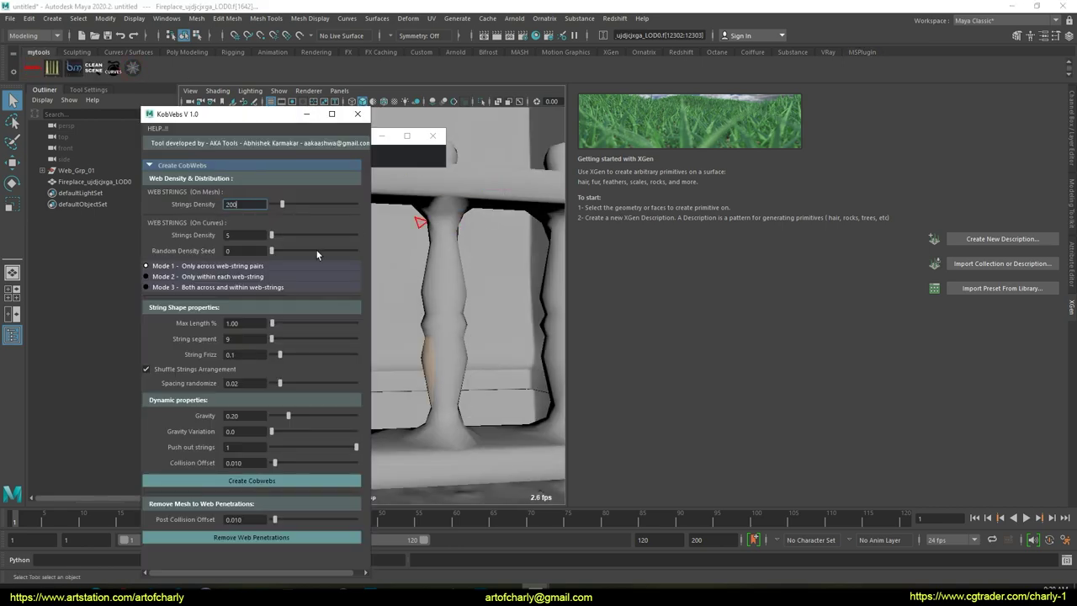
Step: Create a cobweb between the two balusters in KobVebs with a mesh strings density of 30 and max length of 100%
left_click_drag(267, 117, 809, 125)
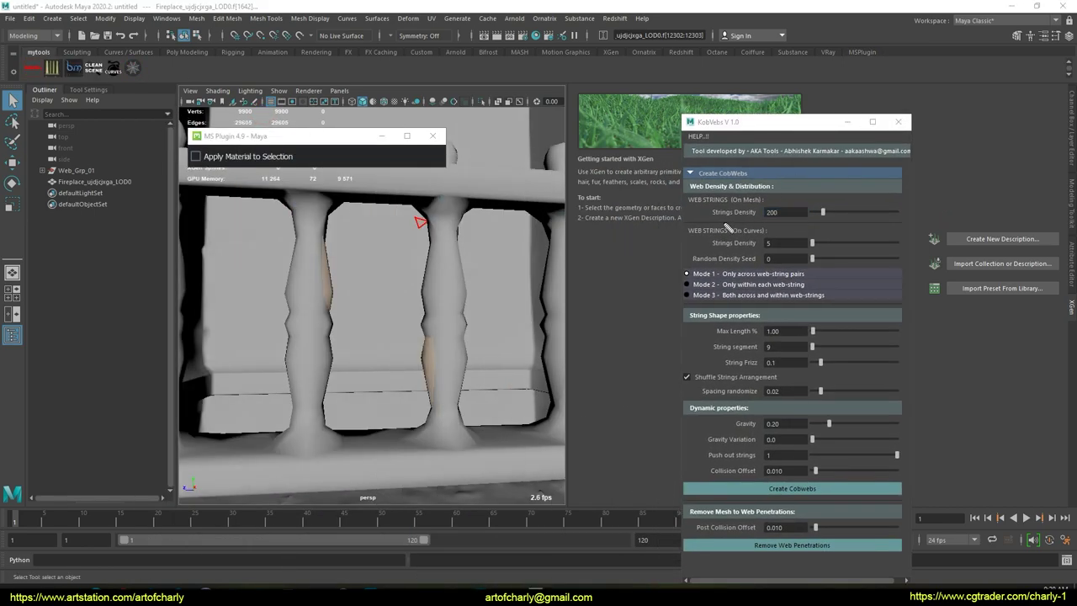
key("Escape")
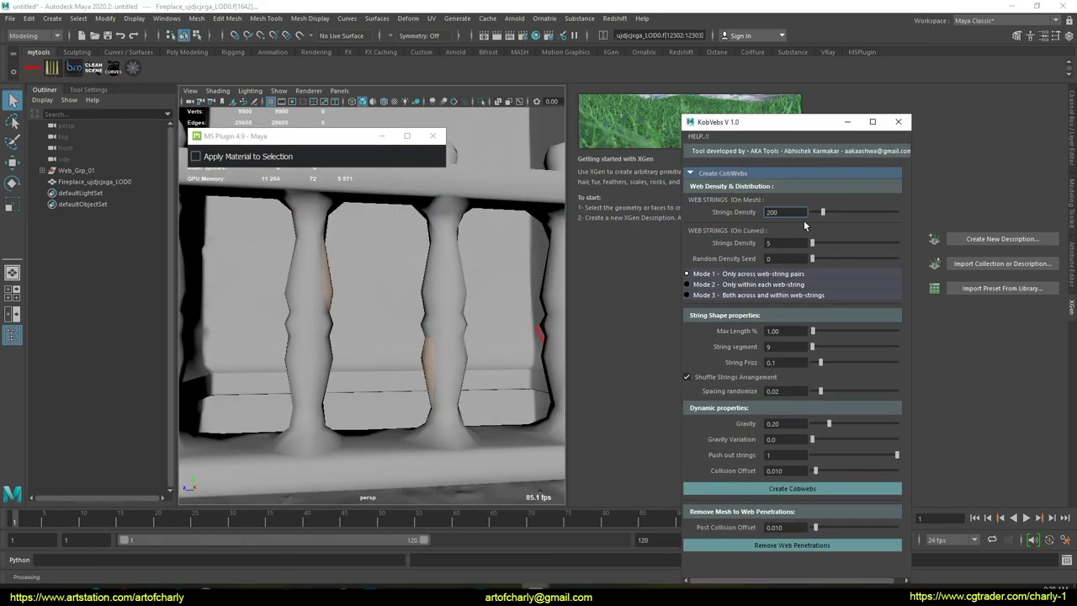
type("30")
key("Return")
key("ctrl+alt+d")
left_click_drag(705, 339, 758, 341)
left_click(813, 488)
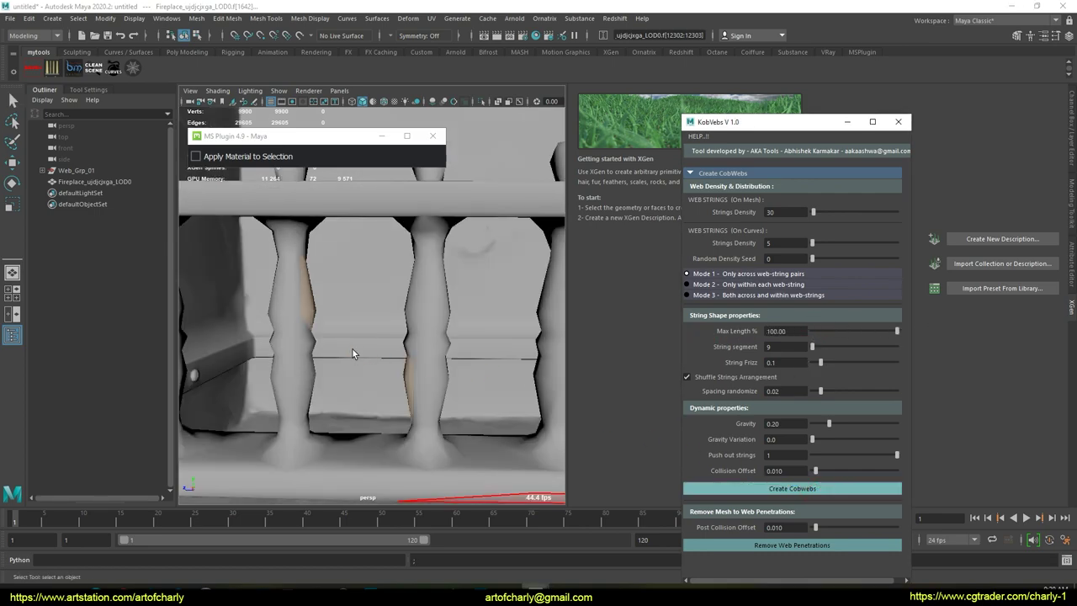
Step: Switch the fireplace mesh to face selection and select a patch of faces on the front of the rounded hearth
left_click_drag(401, 344, 343, 413, "alt")
scroll(391, 339, "down", 5)
scroll(390, 335, "down", 10)
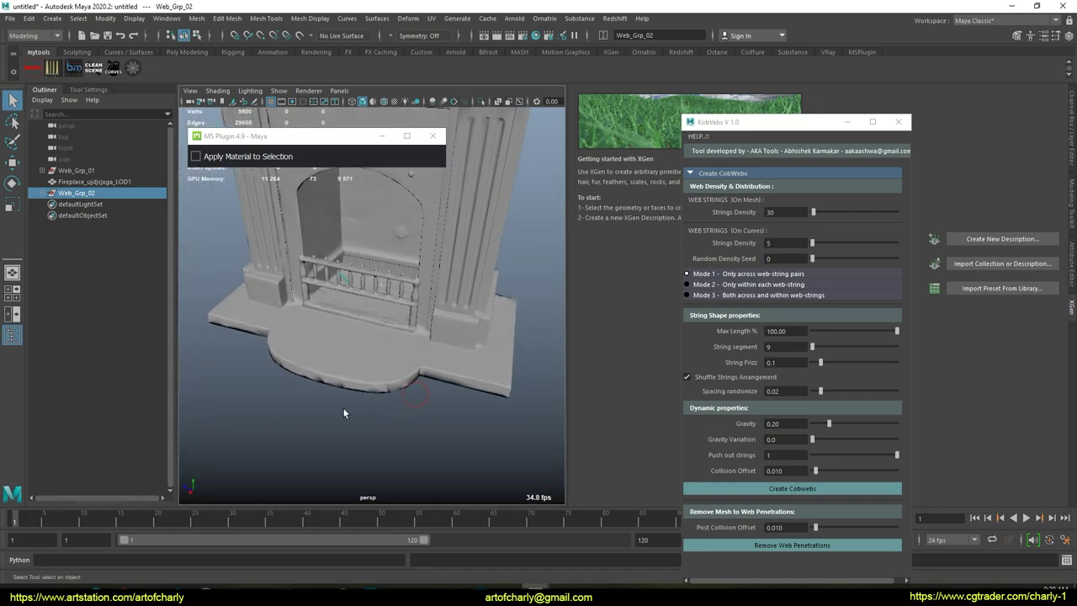
left_click(360, 346)
left_click_drag(360, 346, 412, 389, "alt")
right_click(403, 385)
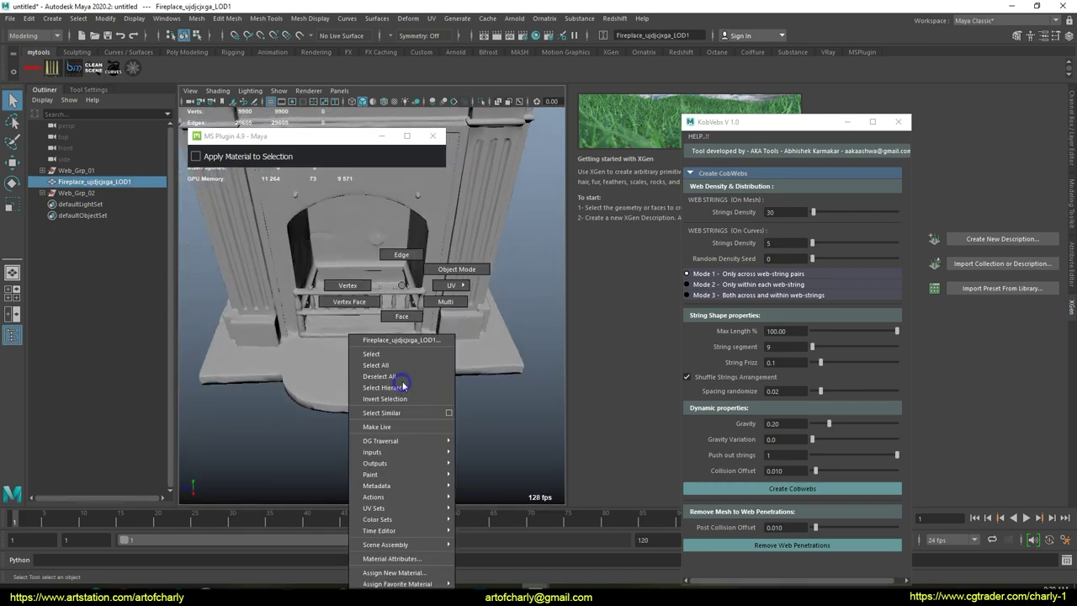
left_click(402, 316)
right_click_drag(415, 365, 420, 451, "alt")
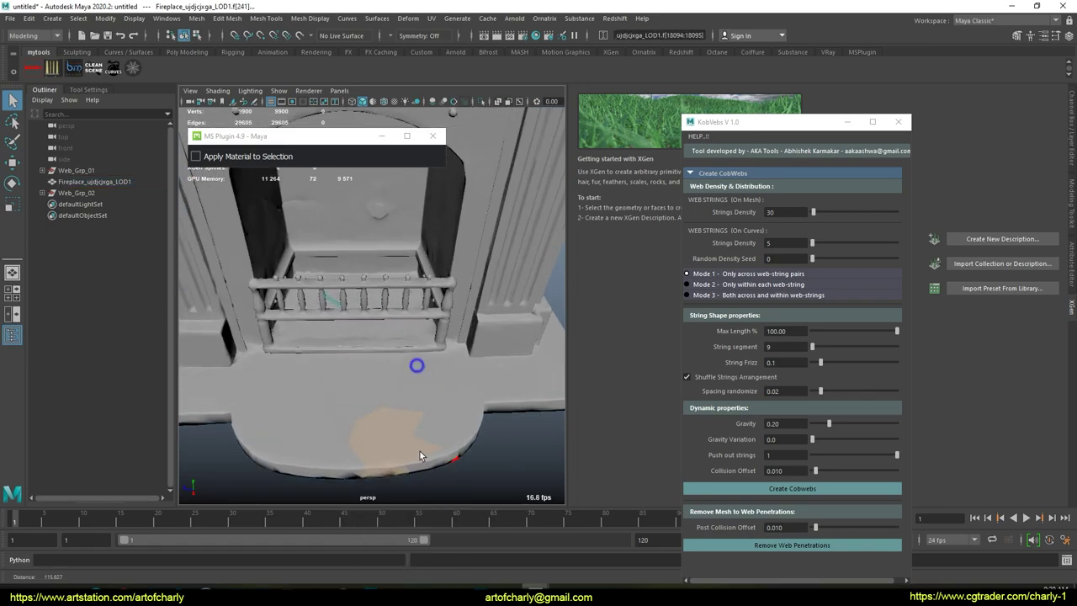
left_click_drag(384, 413, 382, 390, "alt")
Step: Add faces on the fluted pilaster beside the fireplace opening and create a cobweb between the pilaster and the hearth
right_click_drag(387, 390, 387, 356, "alt")
left_click_drag(393, 352, 486, 236, "alt")
left_click_drag(427, 256, 427, 256)
left_click_drag(483, 341, 376, 346, "alt")
right_click_drag(378, 344, 455, 257, "alt")
left_click_drag(454, 258, 339, 314, "alt")
right_click_drag(304, 285, 328, 373, "alt")
left_click(858, 489)
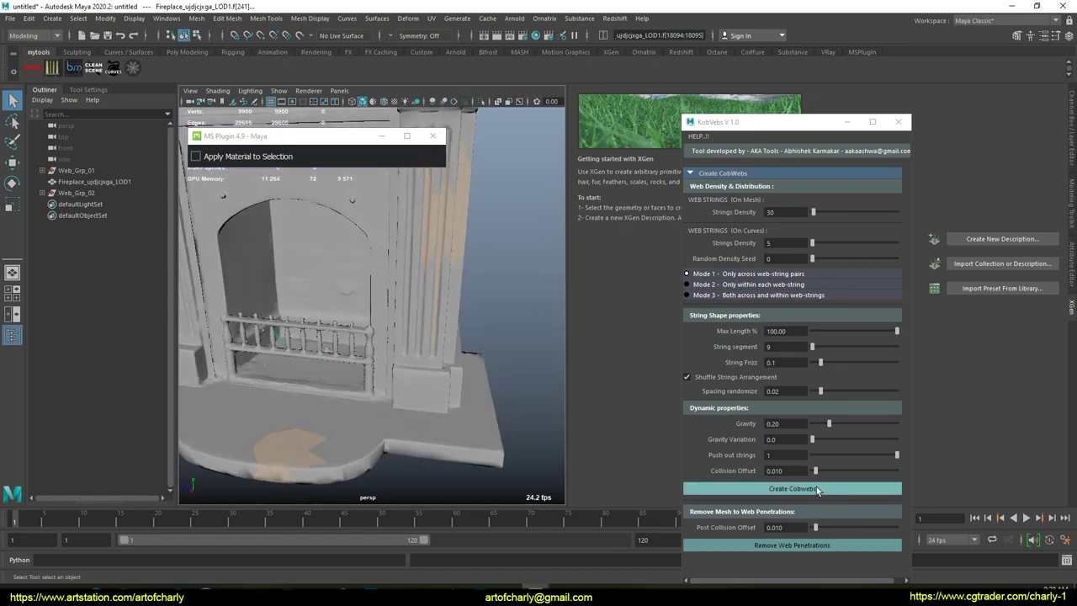
left_click_drag(391, 371, 395, 335, "alt")
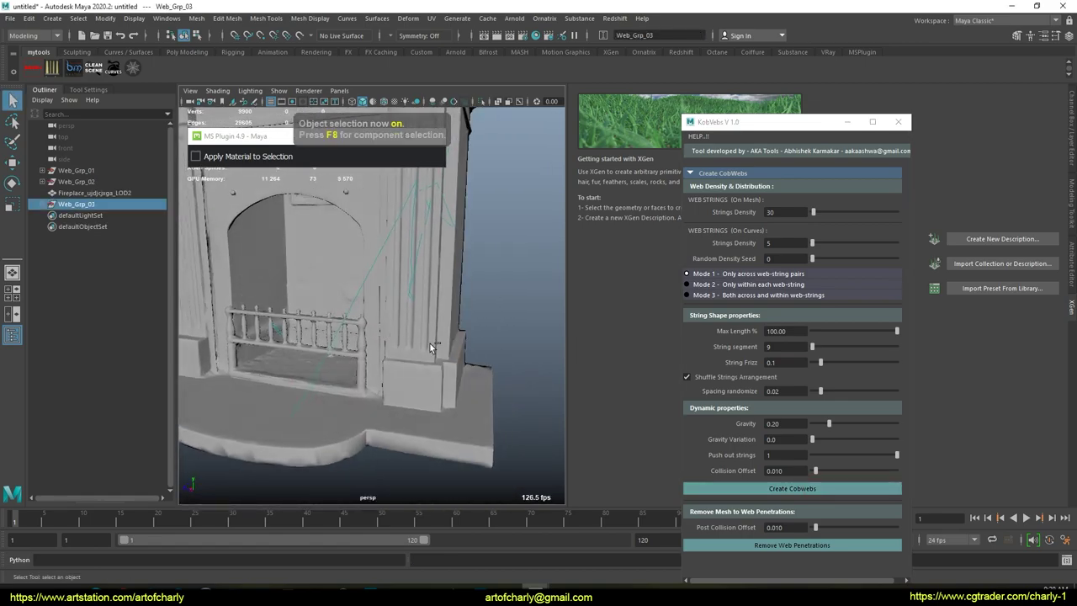
Step: Undo the last cobweb and recreate it between the fluted pilaster and the hearth with a mesh strings density of 100
key("ctrl+z")
left_click_drag(468, 263, 474, 314, "alt")
left_click_drag(788, 213, 743, 213)
type("100")
key("Return")
left_click_drag(375, 423, 362, 302, "alt")
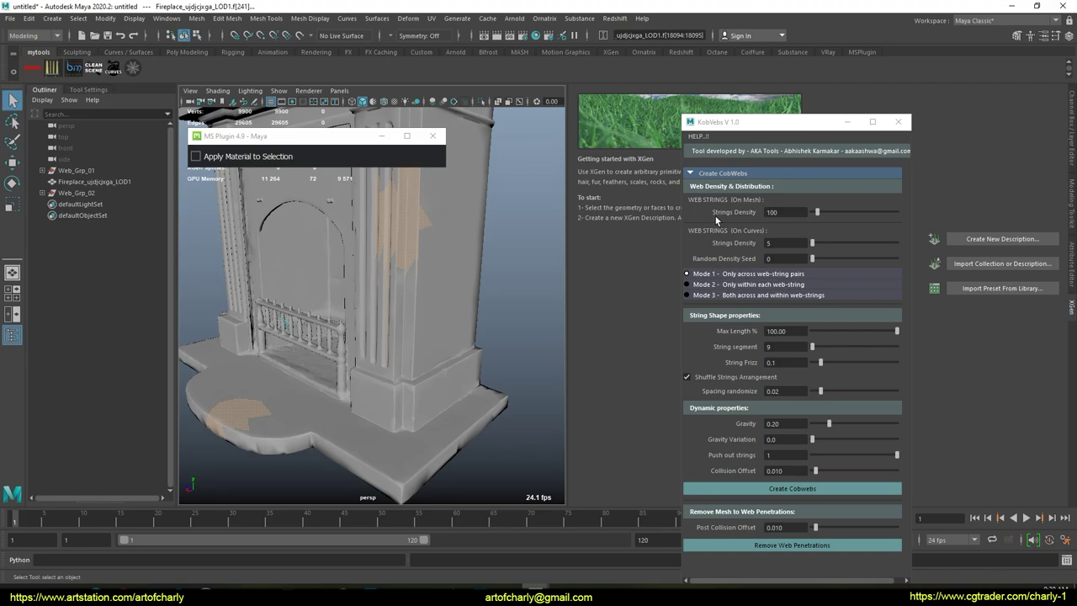
left_click_drag(707, 217, 751, 221)
mouse_move(390, 328)
left_mouse_down("alt")
mouse_move(406, 328)
mouse_move(342, 319)
left_mouse_up("alt")
left_click(790, 491)
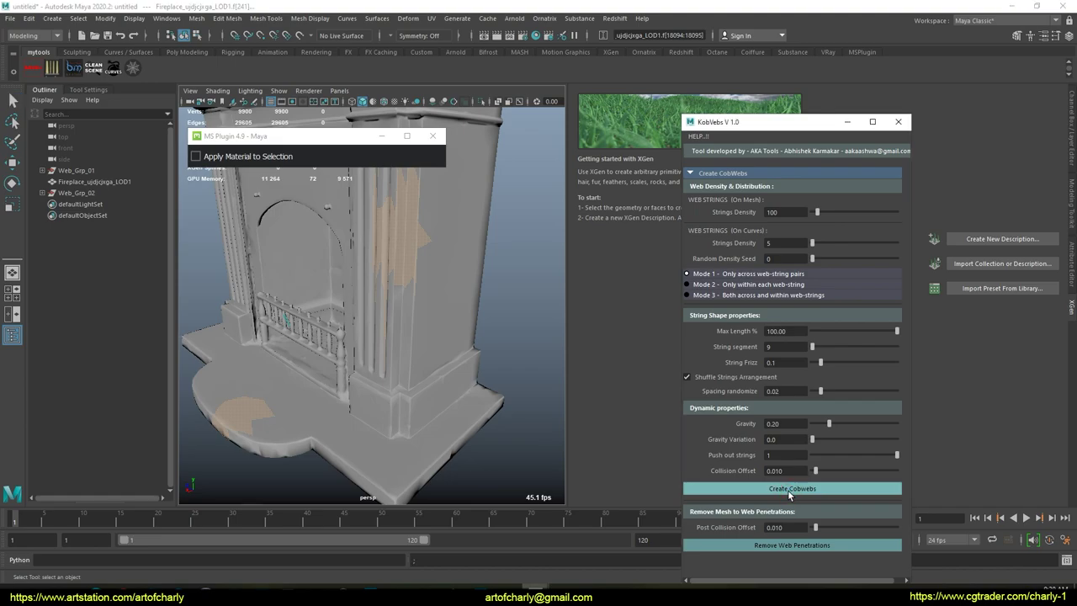
Step: Change the viewport background to black and inspect the new cobweb from around the fireplace
left_click_drag(289, 312, 387, 283, "alt")
key("alt+b")
left_click_drag(543, 379, 393, 383, "alt")
left_click_drag(303, 336, 496, 346, "alt")
left_click_drag(329, 369, 429, 374, "alt")
Step: Switch the fireplace mesh to face selection and select a patch of faces on the hearth edge near the opposite pilaster's base
right_click_drag(295, 379, 312, 440, "alt")
middle_click_drag(312, 440, 380, 383, "alt")
right_click_drag(282, 383, 323, 383, "alt")
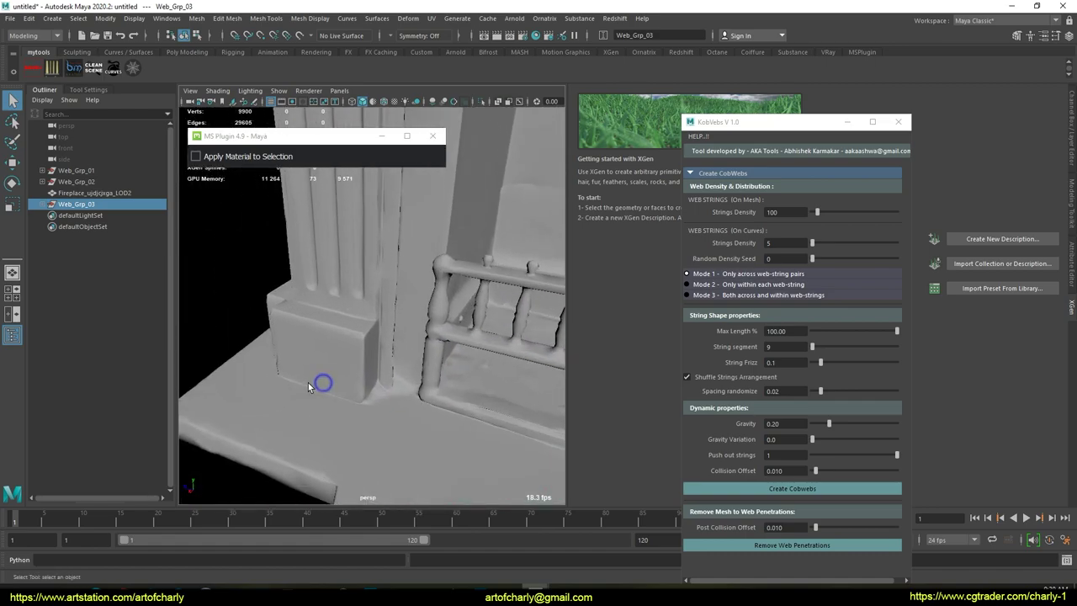
left_click_drag(308, 383, 396, 337, "alt")
right_click_drag(335, 350, 371, 352, "alt")
left_click_drag(310, 417, 367, 375)
right_click(381, 350)
right_click_drag(381, 352, 381, 317)
left_click(380, 384)
Step: Add a patch of faces on the front of the pilaster's base block and create a cobweb between it and the hearth
left_click_drag(379, 385, 404, 339, "alt")
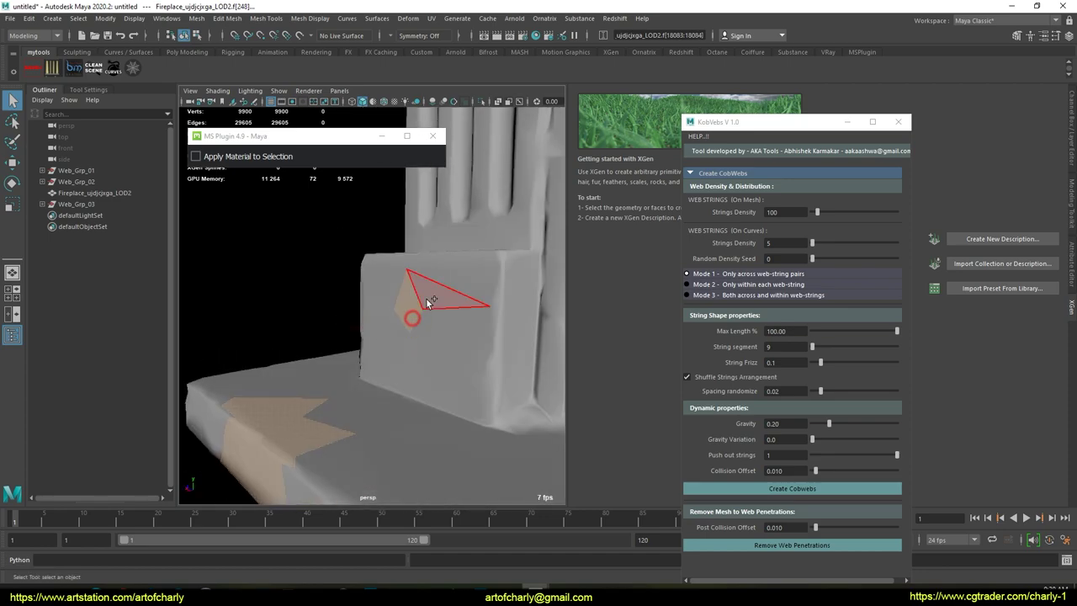
left_click(427, 300, "shift")
left_click(429, 323, "shift")
left_click(438, 320, "shift")
left_click_drag(415, 328, 274, 339, "alt")
right_click_drag(275, 339, 414, 359, "alt")
left_click(782, 488)
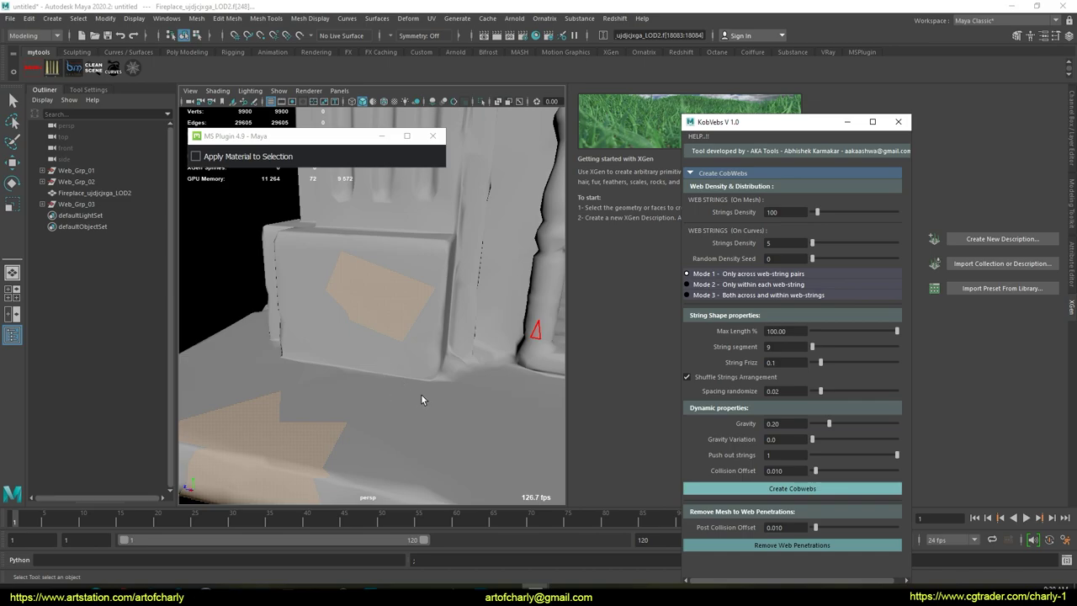
Step: Select a patch of fireplace faces on the upper part of the pilaster above that base block
left_click_drag(443, 408, 437, 313, "alt")
right_click_drag(437, 313, 373, 268, "alt")
mouse_move(373, 268)
left_mouse_down("alt")
mouse_move(418, 362)
mouse_move(345, 397)
mouse_move(440, 364)
mouse_move(340, 320)
mouse_move(257, 334)
left_mouse_up("alt")
left_click(286, 276)
left_click_drag(308, 270, 436, 288, "alt")
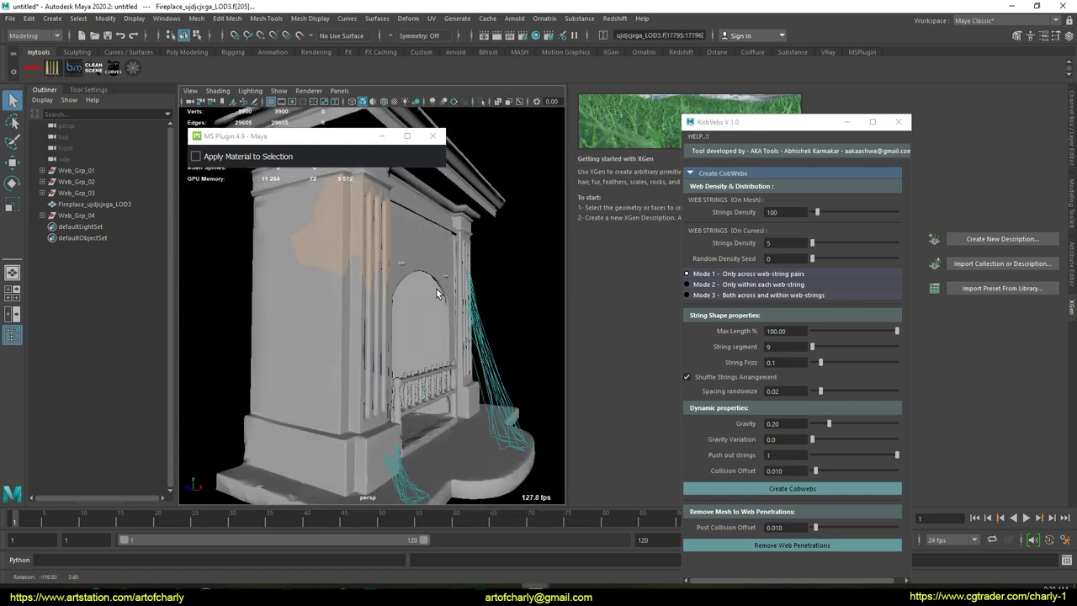
left_click_drag(335, 303, 336, 307)
scroll(337, 308, "down", 5)
left_click_drag(338, 308, 313, 317, "alt")
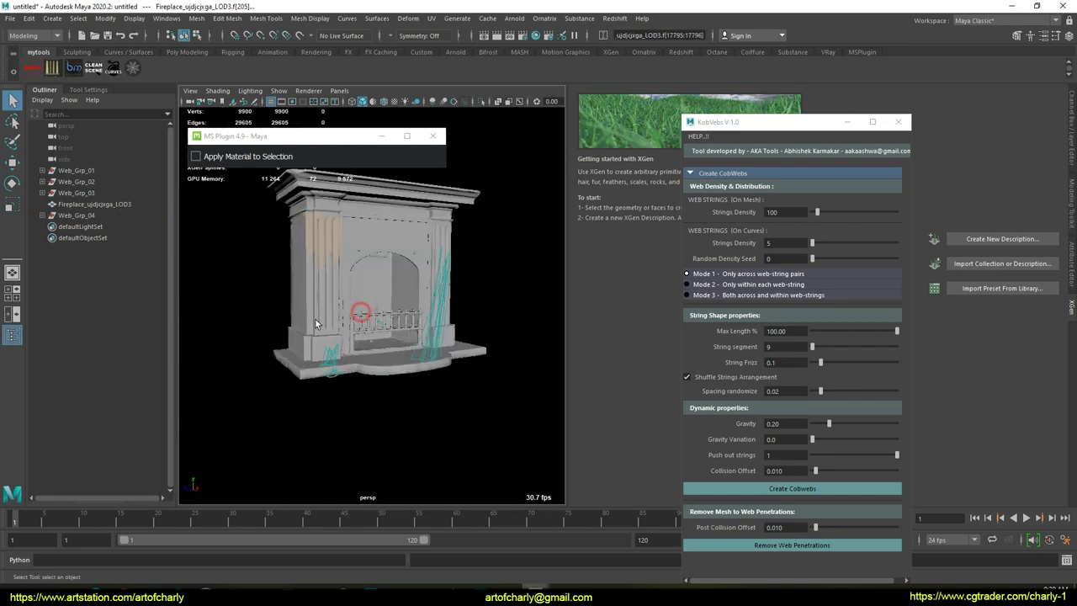
Step: Add a patch of faces on the near end of the rounded hearth to the selection
scroll(337, 353, "up", 8)
middle_click_drag(361, 429, 367, 368, "alt")
left_click_drag(396, 367, 392, 429, "alt")
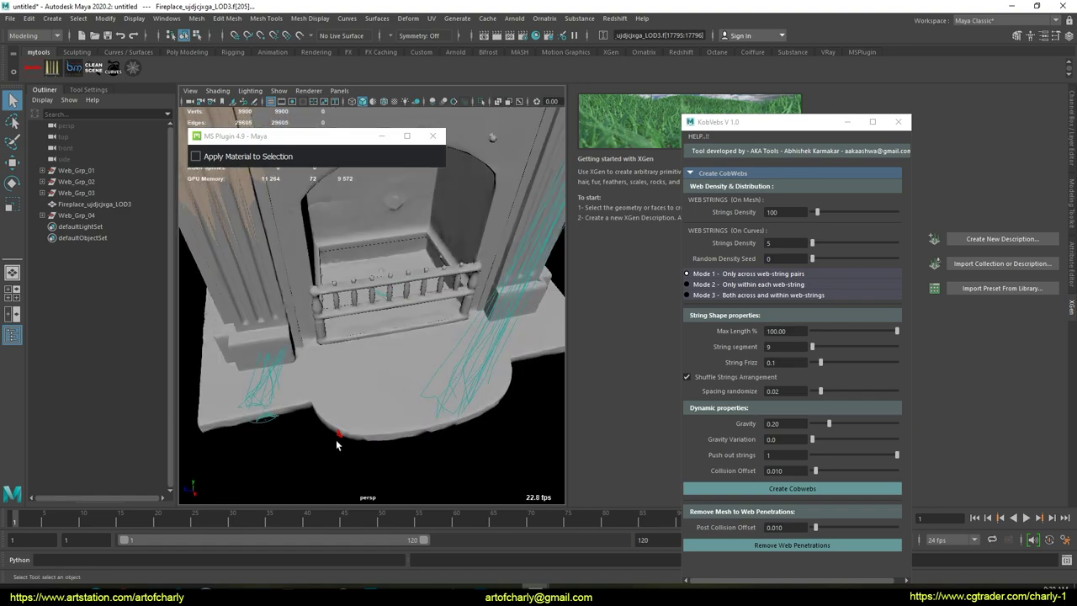
left_click_drag(367, 373, 371, 372)
left_click_drag(393, 406, 348, 332, "alt")
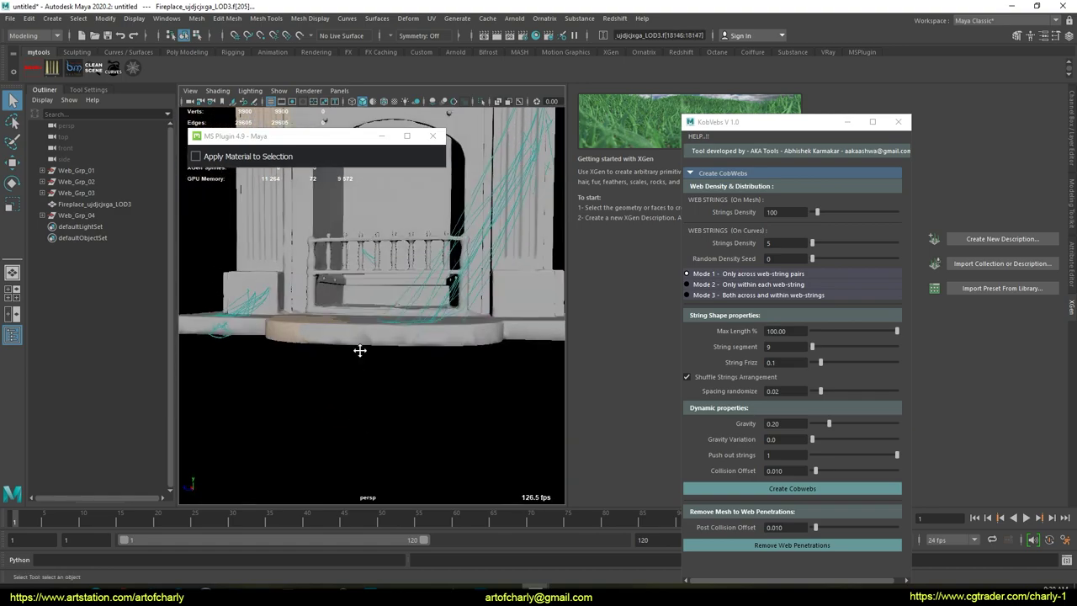
Step: Create a cobweb between the pilaster and the rounded hearth with a mesh strings density of 200
middle_click_drag(349, 332, 386, 424, "alt")
left_click_drag(793, 214, 755, 213)
type("200")
key("Return")
left_click(833, 492)
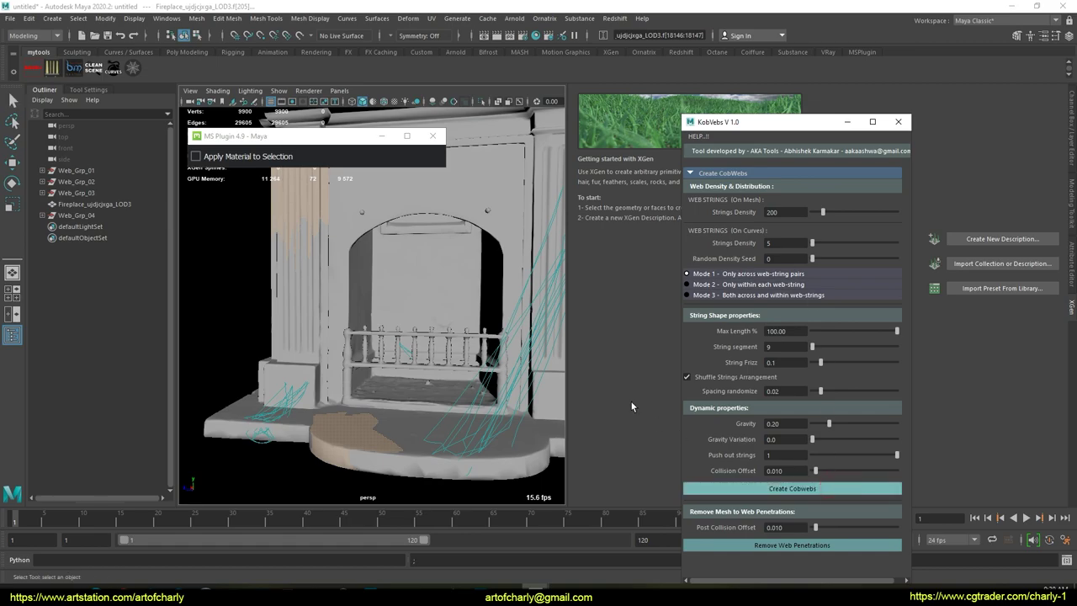
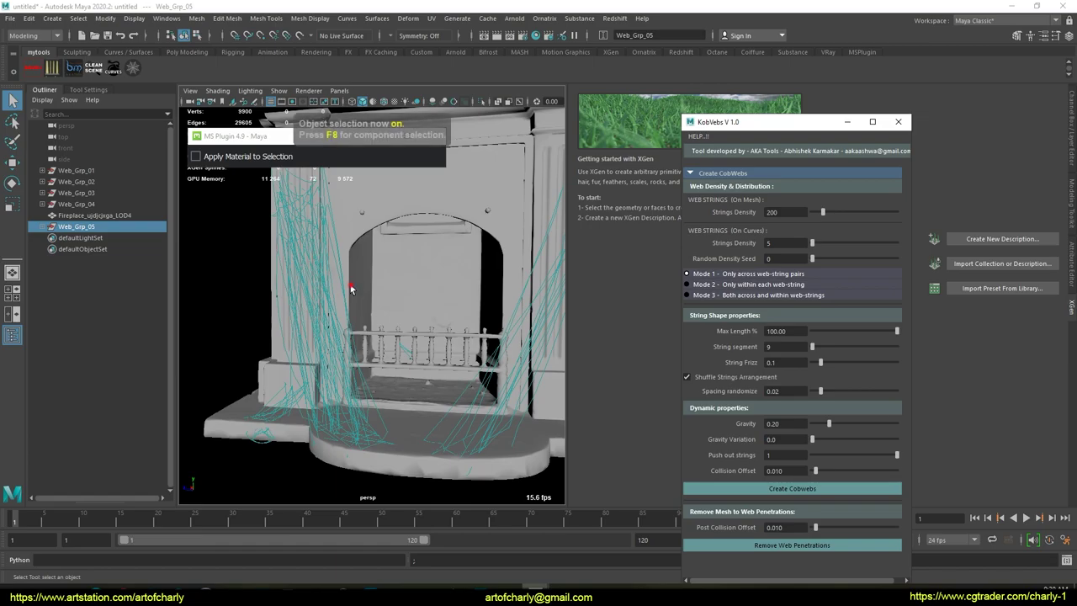
Step: Select patches of faces on both inner side walls of the arched fireplace opening
left_click_drag(352, 290, 377, 295, "alt")
right_click_drag(377, 295, 385, 421, "alt")
left_click_drag(381, 349, 347, 312, "alt")
left_click(350, 315)
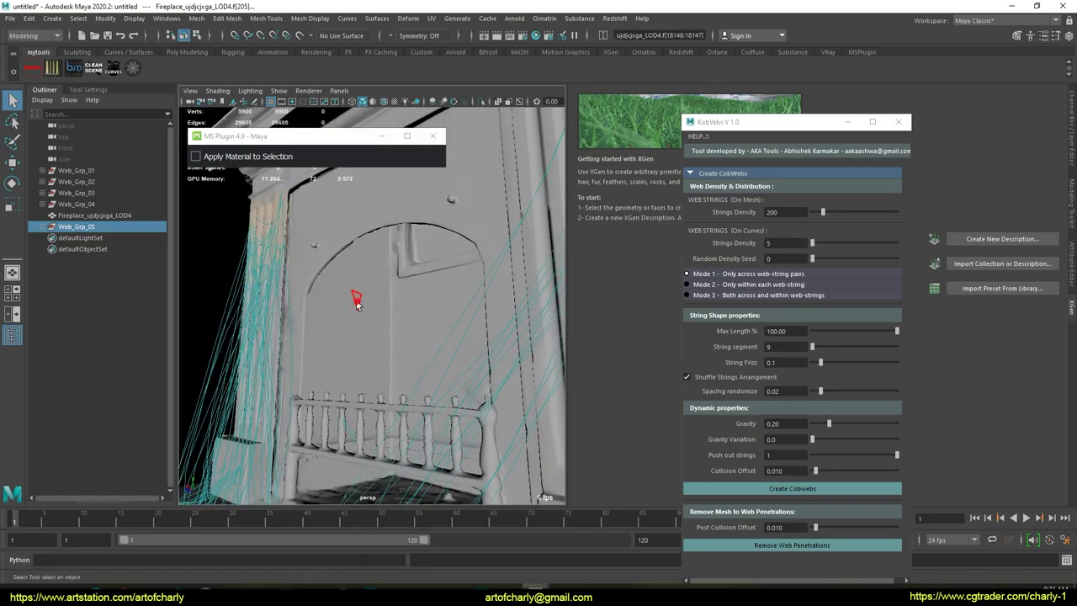
mouse_move(381, 347)
left_mouse_down("alt")
mouse_move(451, 335)
mouse_move(363, 356)
left_mouse_up("alt")
right_click_drag(362, 356, 329, 331, "alt")
mouse_move(330, 330)
left_mouse_down("alt")
mouse_move(362, 351)
mouse_move(337, 345)
left_mouse_up("alt")
left_click_drag(238, 344, 444, 342, "alt")
middle_click_drag(354, 368, 414, 365, "alt")
left_click_drag(370, 358, 349, 349, "alt")
left_click_drag(311, 221, 364, 340)
Step: Create a cobweb across the arched opening with a mesh strings density of 300
right_click_drag(365, 340, 406, 384, "alt")
left_click_drag(792, 210, 723, 214)
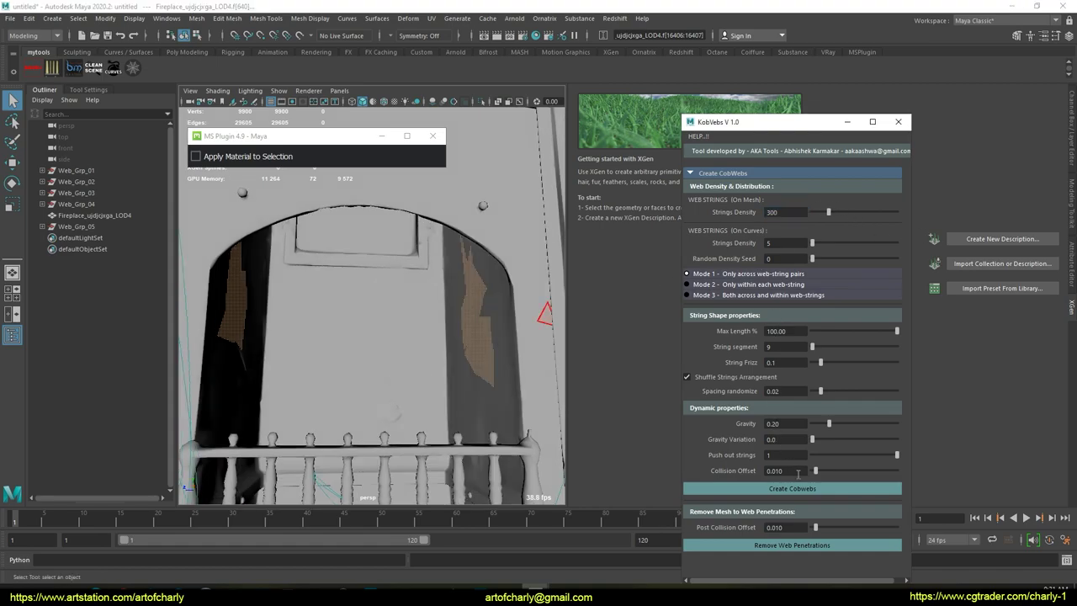
left_click(812, 495)
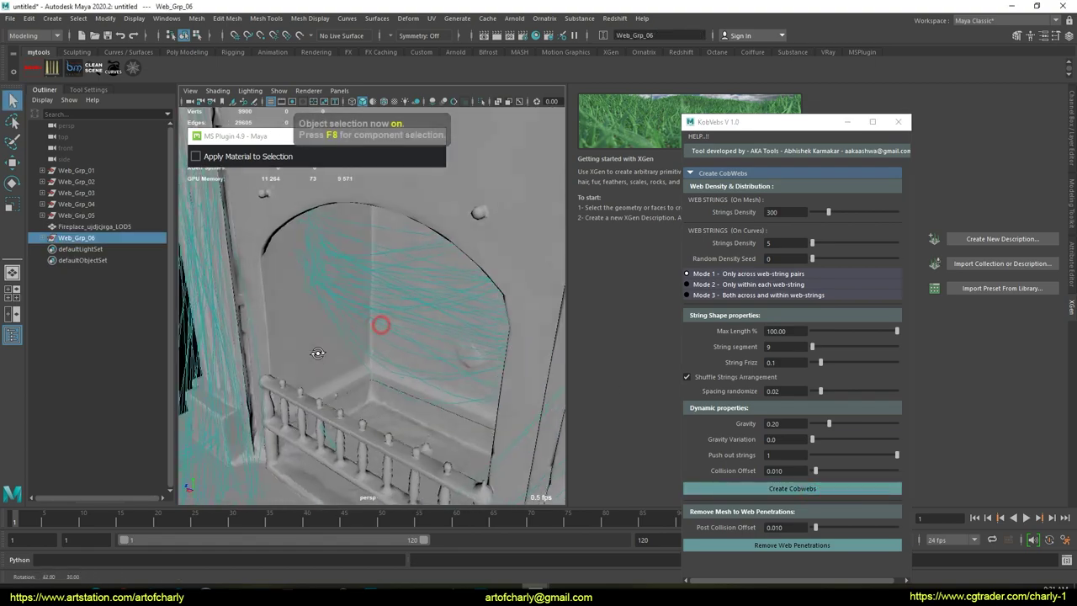
Step: Switch the fireplace mesh to face selection and select faces on the facing sides of two neighbouring fender balusters
left_click(426, 357)
right_click_drag(426, 357, 424, 313)
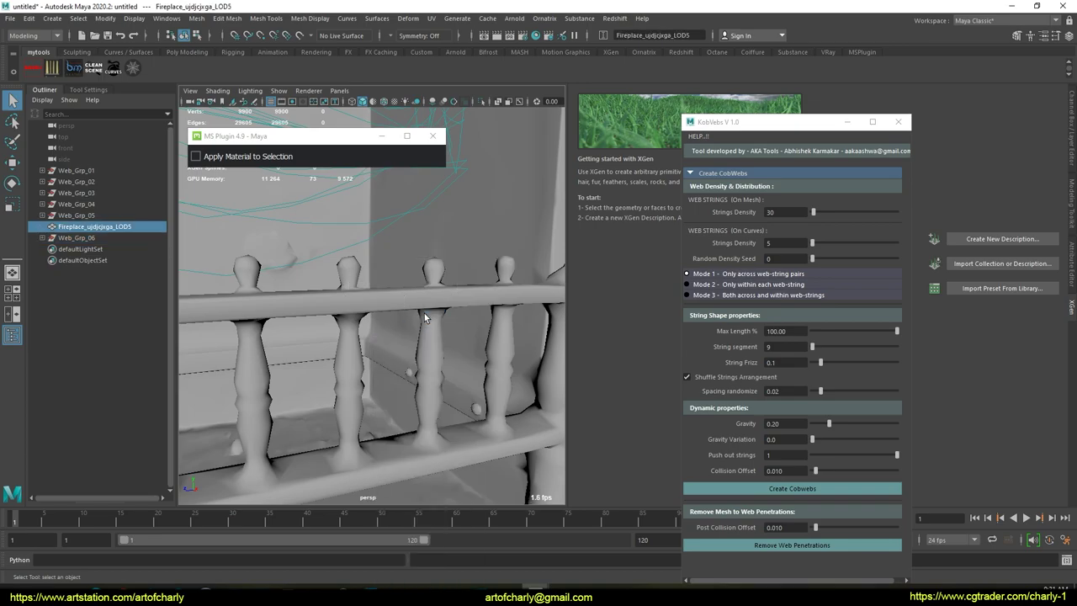
left_click(434, 363)
scroll(435, 362, "up", 5)
left_click_drag(438, 361, 429, 359, "alt")
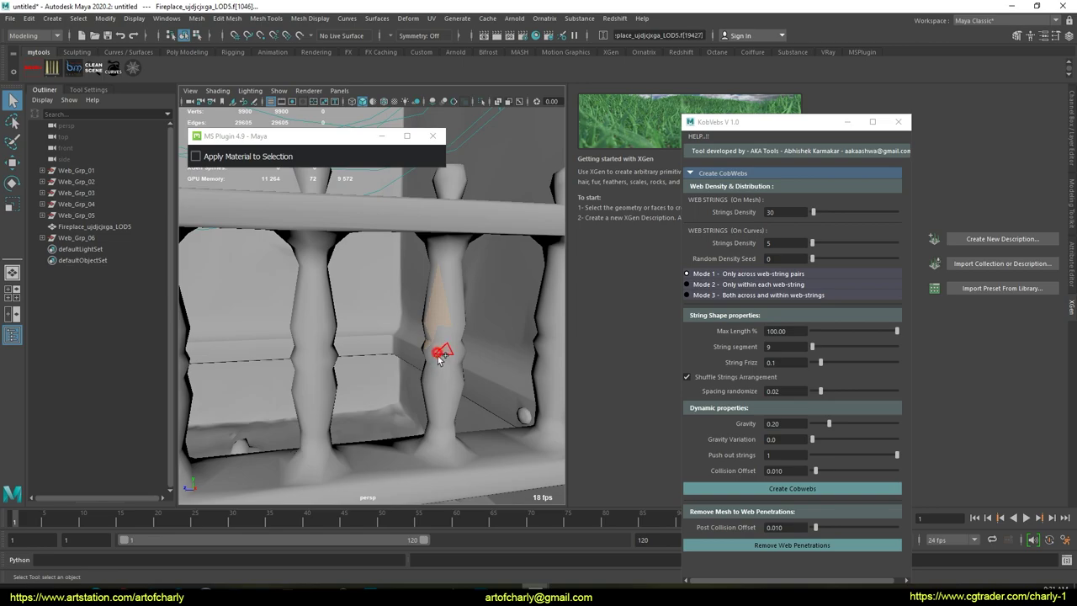
left_click_drag(438, 380, 271, 345, "alt")
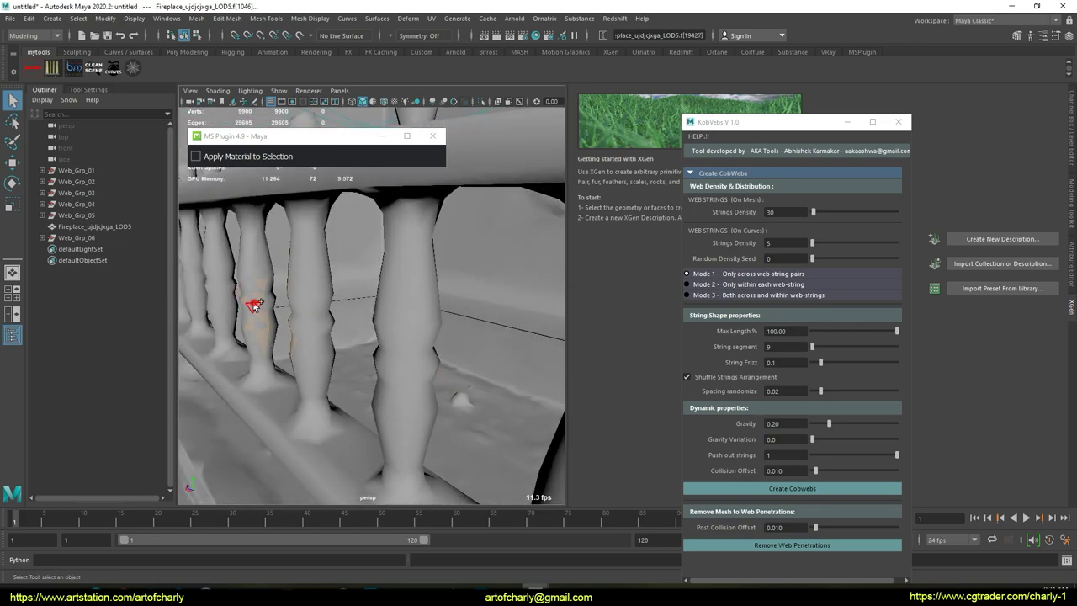
left_click_drag(282, 360, 370, 337, "alt")
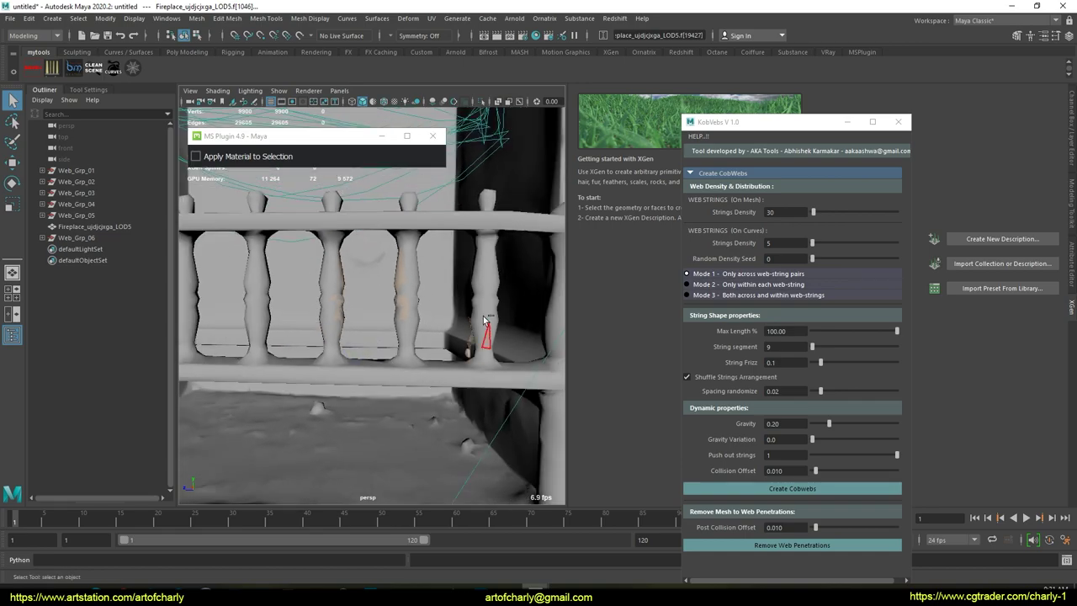
left_click_drag(516, 396, 388, 352, "alt")
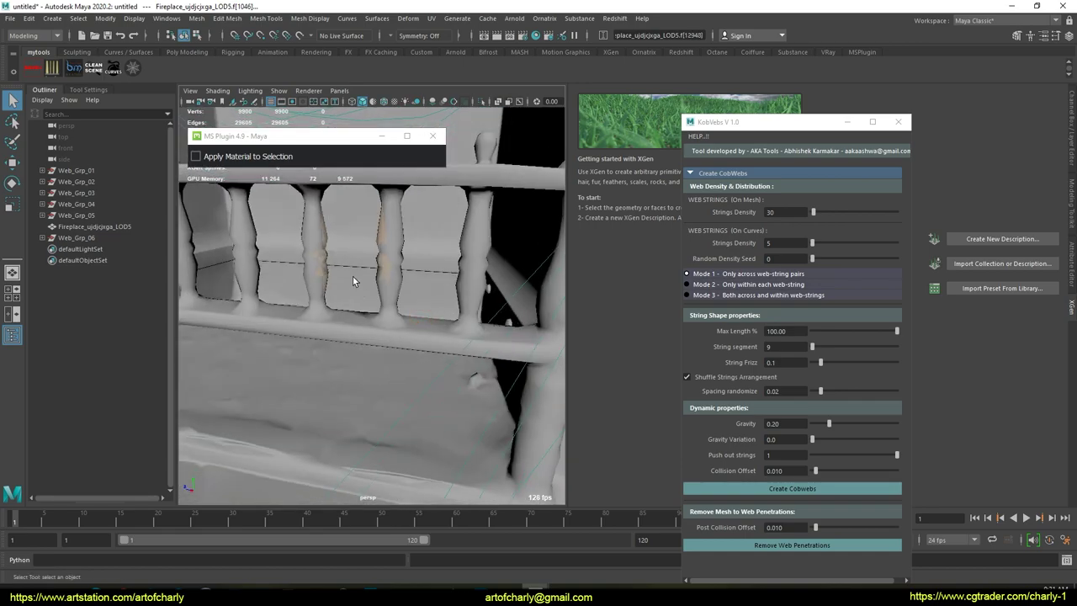
Step: Try a cobweb between the two balusters with a mesh strings density of 30 and undo it
scroll(355, 277, "up", 3)
left_click(786, 488)
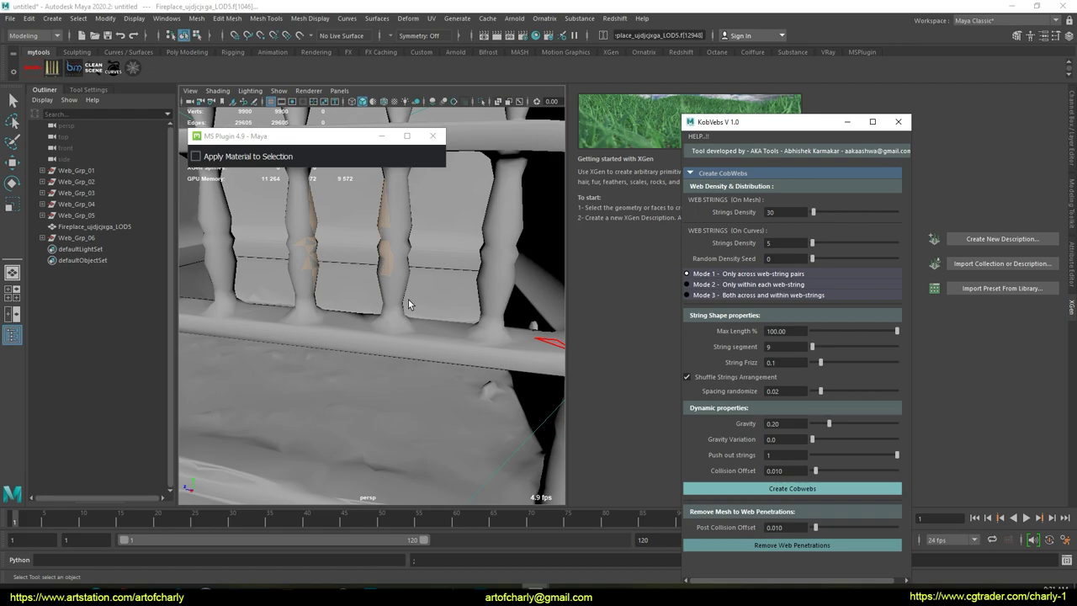
mouse_move(356, 305)
left_mouse_down("alt")
mouse_move(353, 336)
mouse_move(349, 287)
left_mouse_up("alt")
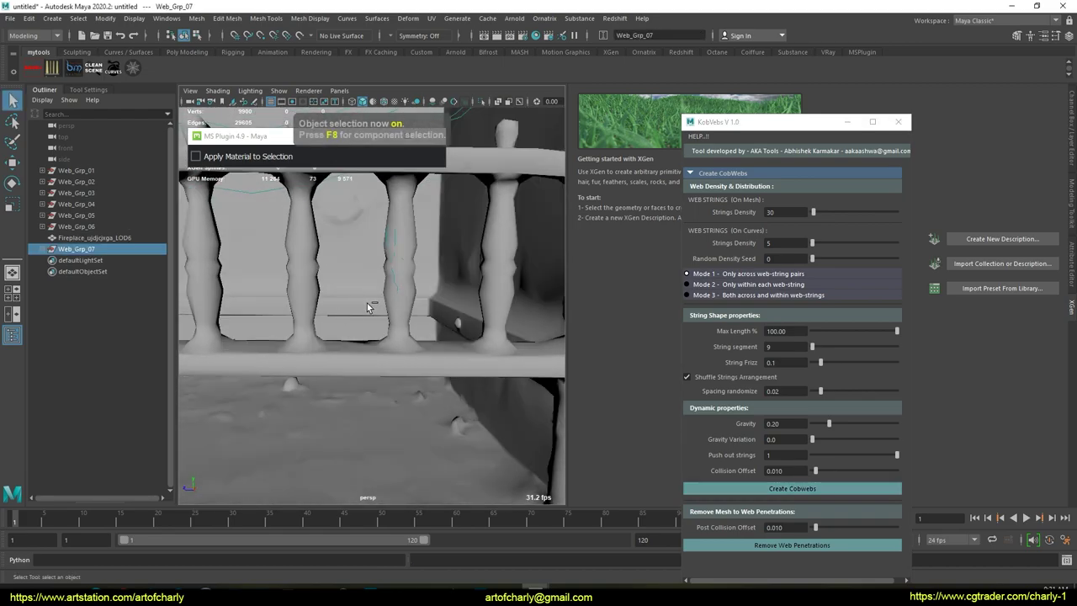
key("ctrl+z")
Step: Create the cobweb between the two balusters with a mesh strings density of 100
mouse_move(368, 306)
left_mouse_down("alt")
mouse_move(393, 335)
mouse_move(294, 328)
mouse_move(372, 322)
left_mouse_up("alt")
mouse_move(378, 378)
left_mouse_down("alt")
mouse_move(351, 389)
mouse_move(366, 383)
left_mouse_up("alt")
left_click_drag(785, 213, 691, 209)
type("100")
key("Return")
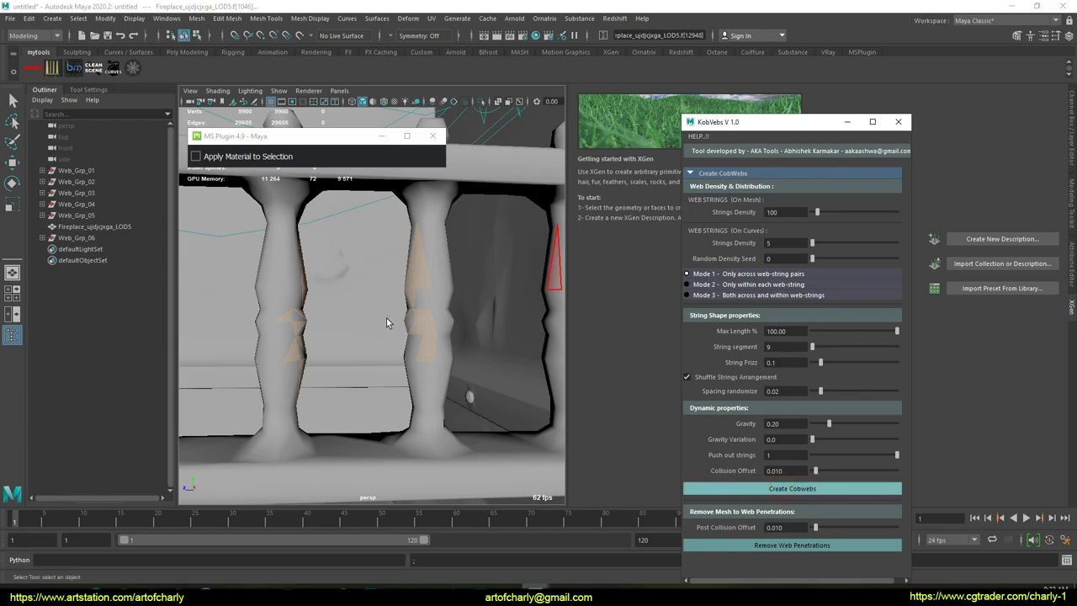
left_click_drag(387, 322, 348, 343, "alt")
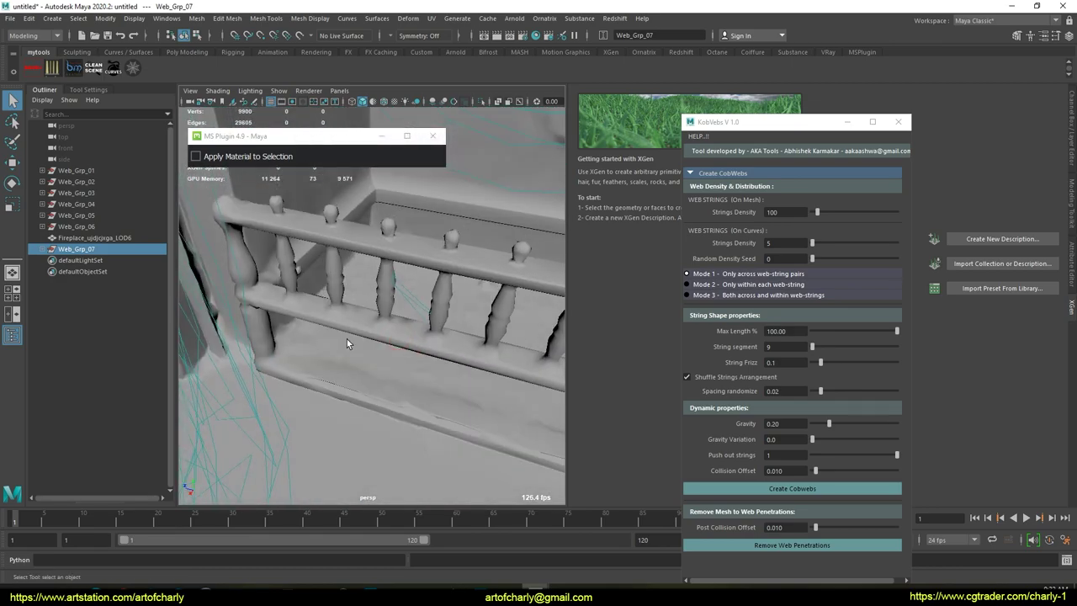
Step: Select faces on the fender's lower rail and on the hearth below it, leaving out the firebox floor faces
left_click(362, 307)
right_click_drag(361, 309, 360, 332)
left_click(360, 310)
left_click_drag(367, 432, 336, 333, "alt")
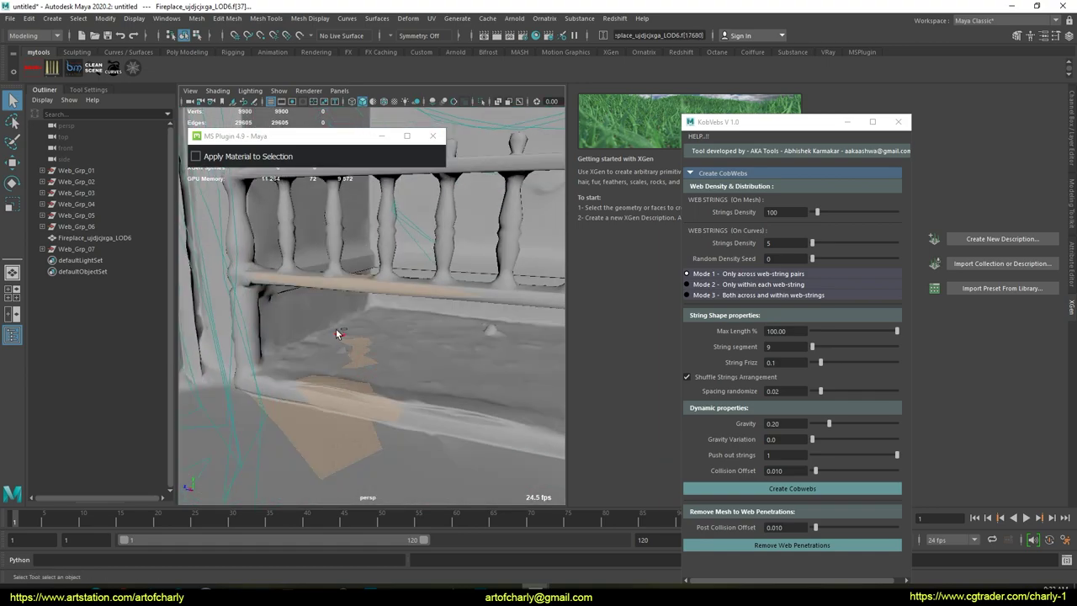
left_click_drag(387, 369, 386, 369, "ctrl")
mouse_move(388, 376)
left_mouse_down("alt")
mouse_move(343, 369)
mouse_move(377, 375)
left_mouse_up("alt")
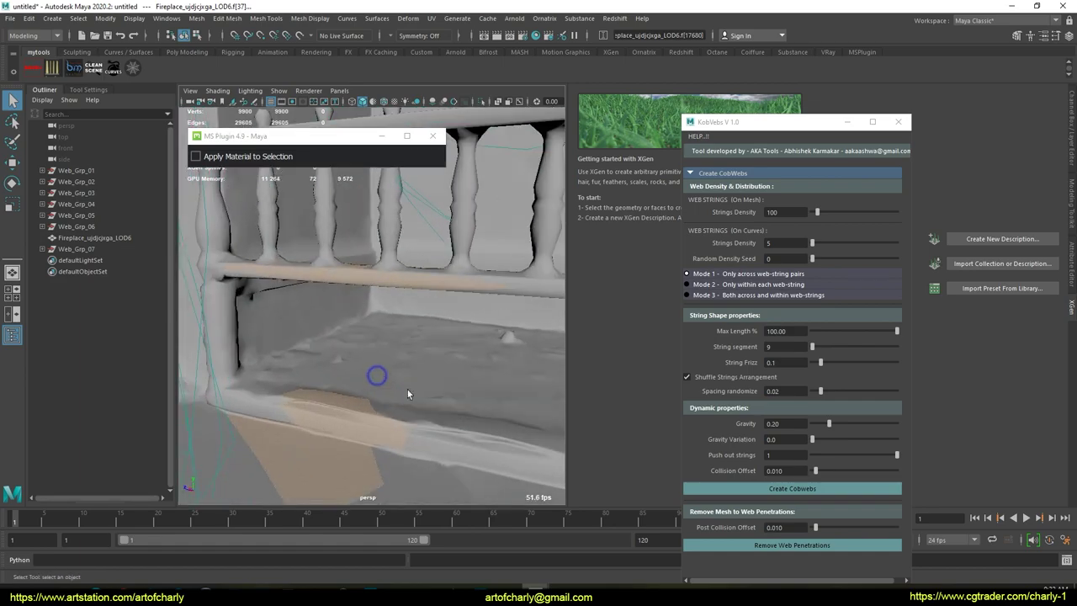
Step: Try a cobweb between the lower rail and the hearth with a mesh strings density of 100 and undo it
left_click(783, 488)
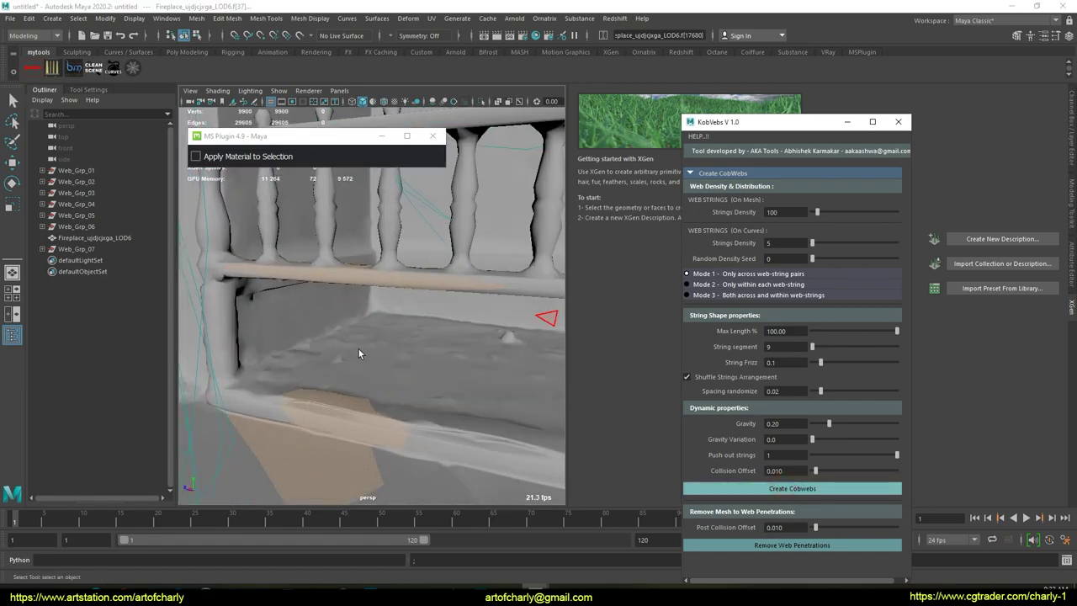
key("F8")
left_click_drag(425, 411, 377, 282, "alt")
right_click_drag(377, 281, 407, 388, "alt")
left_click_drag(407, 388, 352, 352, "alt")
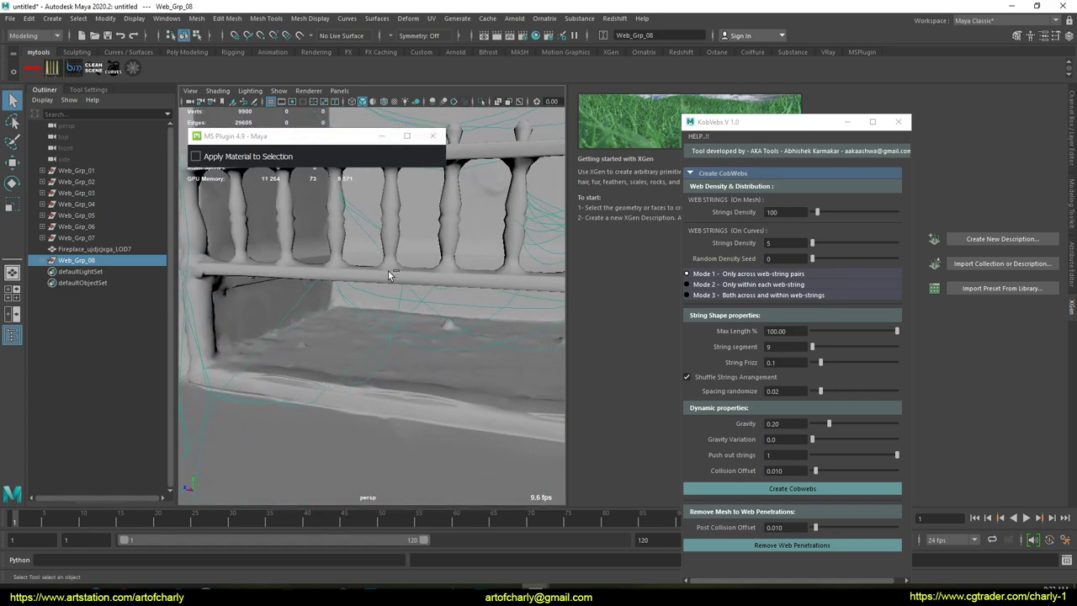
key("ctrl+z")
Step: Create the cobweb between the lower rail and the hearth with a mesh strings density of 300
mouse_move(438, 296)
left_mouse_down("alt")
mouse_move(381, 246)
mouse_move(452, 294)
left_mouse_up("alt")
double_click(785, 212)
type("300")
key("Return")
left_click(783, 487)
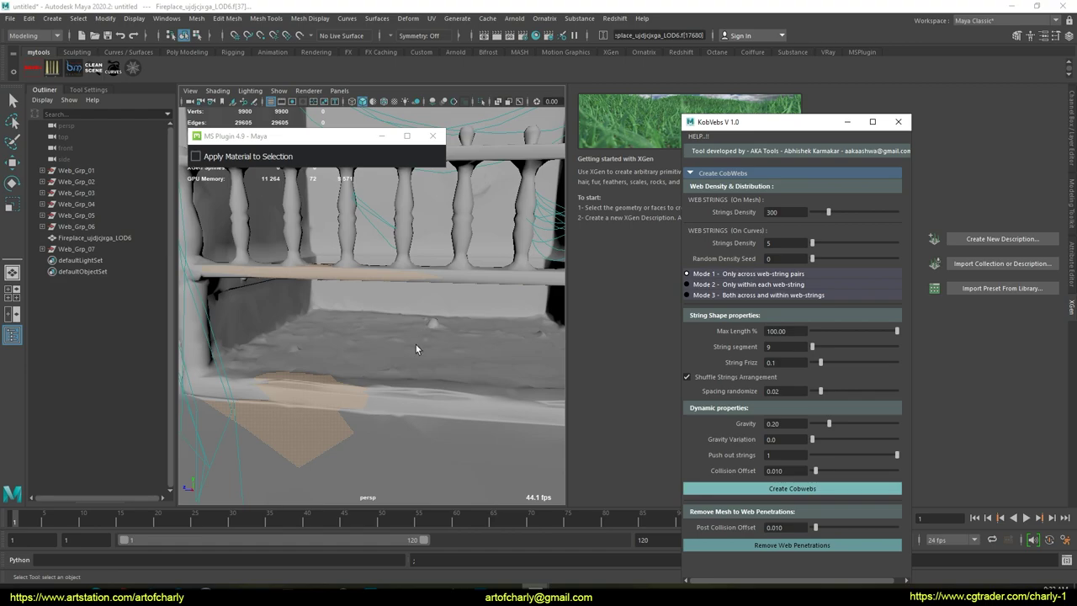
Step: Select faces on the frieze and mouldings beneath the mantel shelf and create a cobweb between them
right_click_drag(416, 366, 332, 277, "alt")
mouse_move(330, 278)
left_mouse_down("alt")
mouse_move(373, 289)
mouse_move(346, 272)
left_mouse_up("alt")
right_click_drag(346, 272, 325, 231, "alt")
left_click_drag(339, 334, 337, 278, "alt")
left_click(412, 243)
right_click(411, 241)
right_click_drag(411, 265, 411, 271)
left_click_drag(352, 187, 441, 270)
right_click_drag(431, 272, 435, 345, "alt")
left_click_drag(387, 350, 395, 346, "alt")
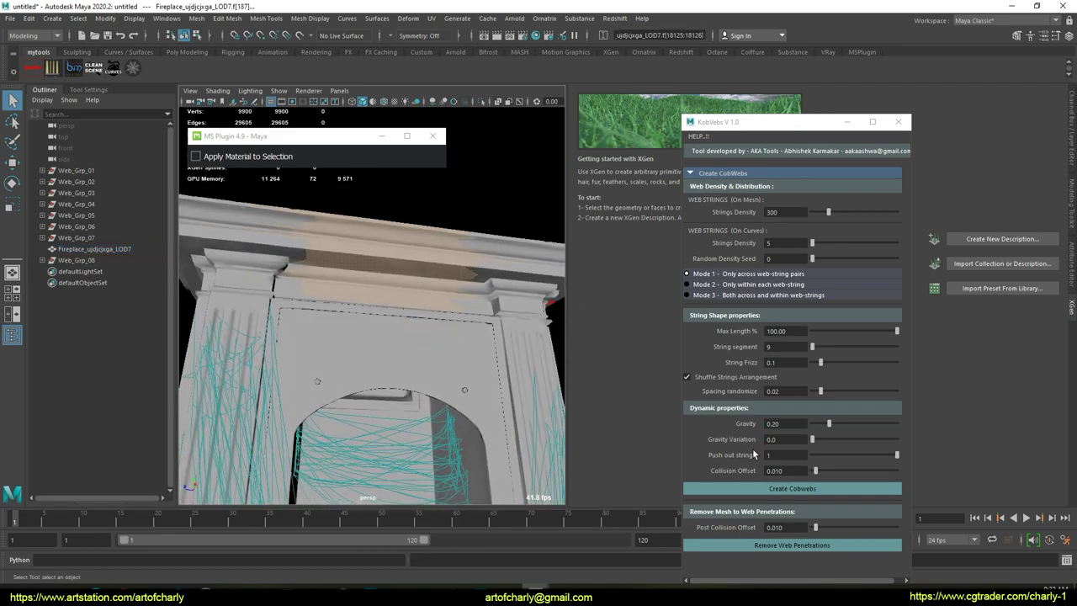
left_click(782, 487)
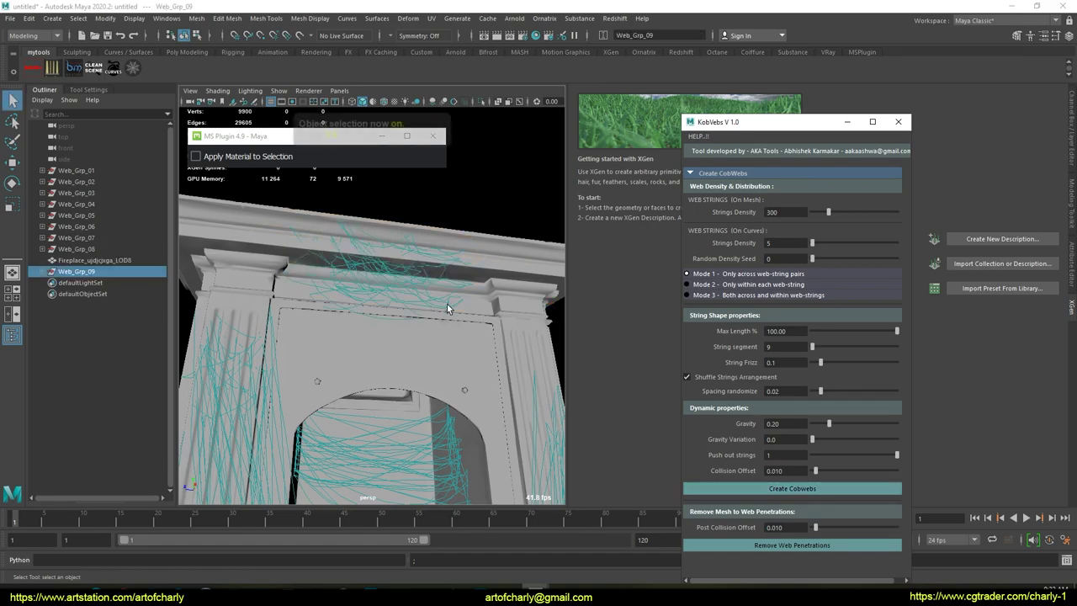
Step: Select strings of both pilaster-to-hearth cobwebs and create a connecting web across them with a curve strings density of 10
left_click_drag(433, 334, 378, 336, "alt")
right_click_drag(378, 337, 310, 271, "alt")
left_click_drag(373, 250, 353, 312, "alt")
right_click_drag(354, 312, 421, 328, "alt")
left_click_drag(431, 328, 325, 309, "alt")
mouse_move(325, 311)
left_mouse_down("alt")
mouse_move(311, 329)
mouse_move(291, 329)
mouse_move(338, 314)
left_mouse_up("alt")
right_click_drag(338, 314, 374, 366, "alt")
middle_click_drag(373, 366, 378, 351, "alt")
left_click(784, 242)
type("10")
key("Return")
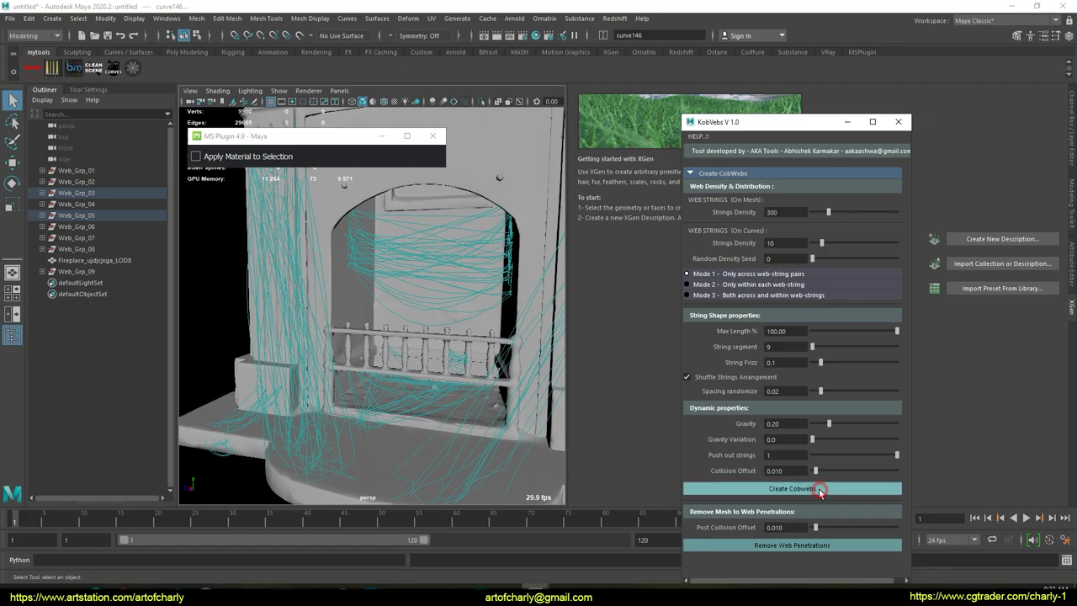
left_click(821, 489)
left_click_drag(396, 303, 358, 295, "alt")
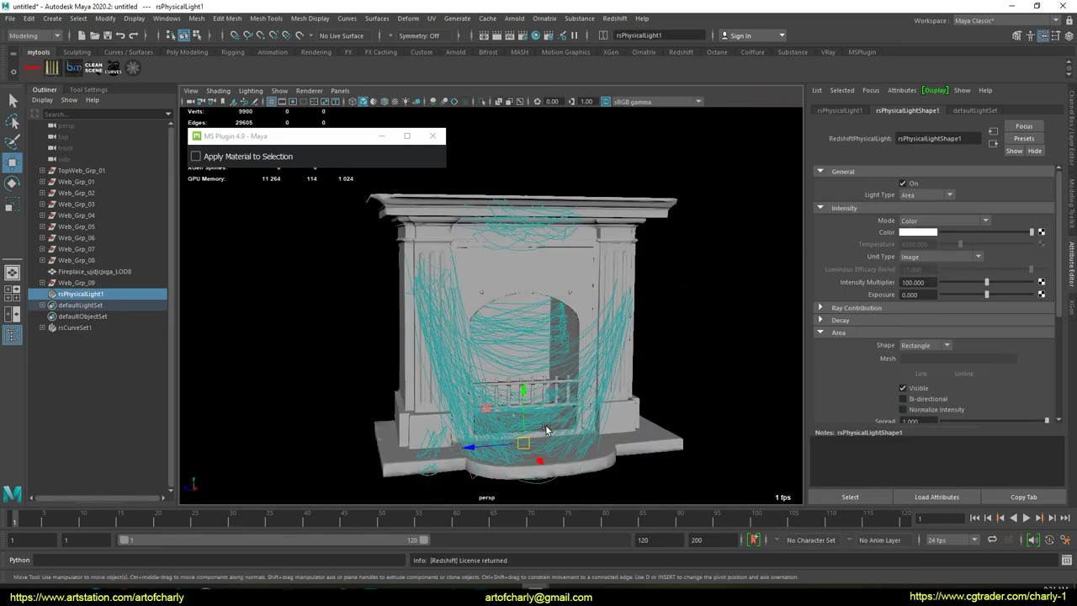
Step: Move the Redshift physical light out beside the fireplace, raise it to about opening height and rotate it
left_click_drag(499, 446, 754, 436)
key("r")
key("w")
left_click_drag(707, 377, 712, 241)
key("e")
left_click_drag(699, 292, 865, 287)
Step: Change the physical light's type to Spot and aim it down toward the fireplace
left_click(938, 195)
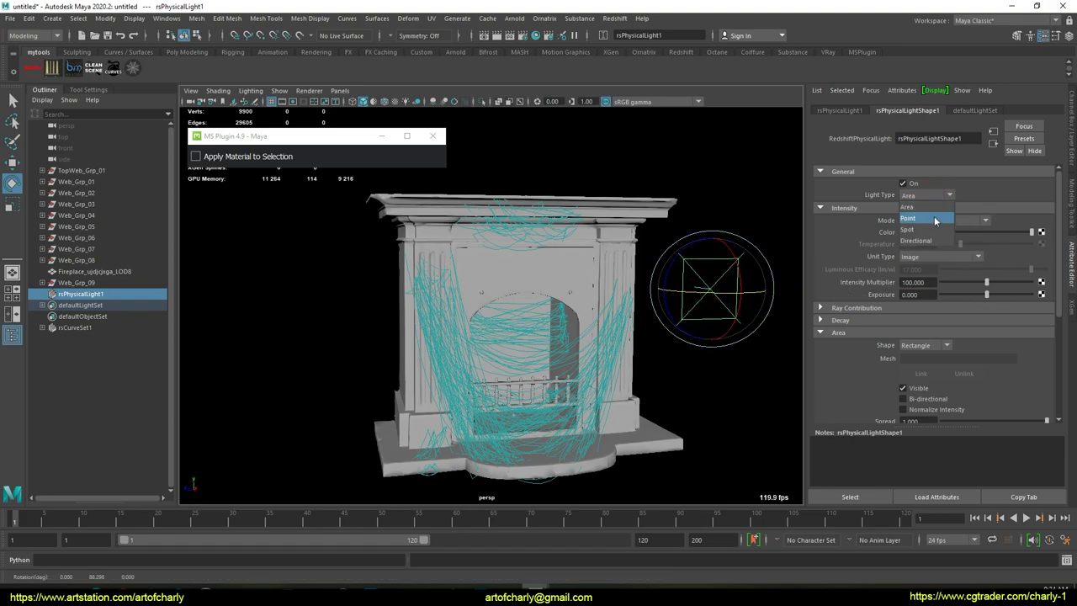
left_click(929, 230)
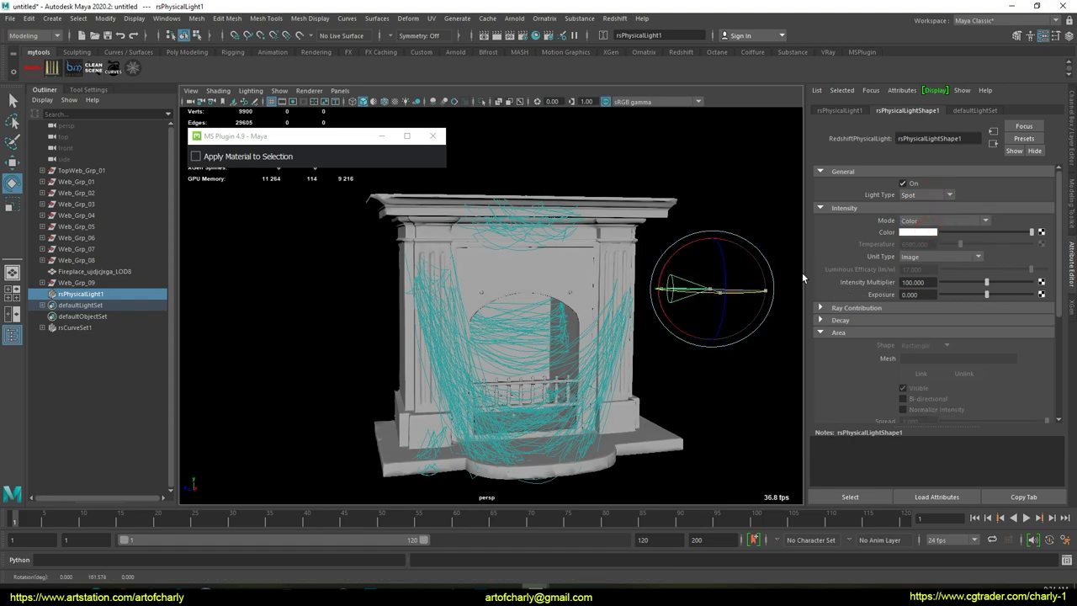
left_click_drag(688, 250, 698, 318)
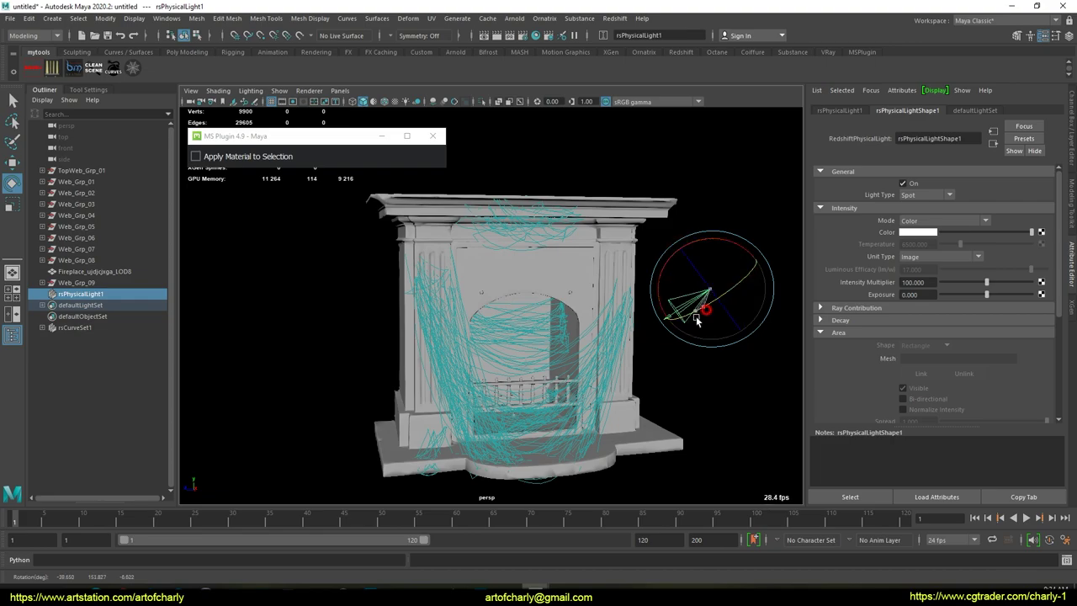
Step: Raise the spot light to about mantel-shelf height, aim it at the whole fireplace by looking through it, and return to the persp view
key("w")
left_click_drag(710, 257, 726, 165)
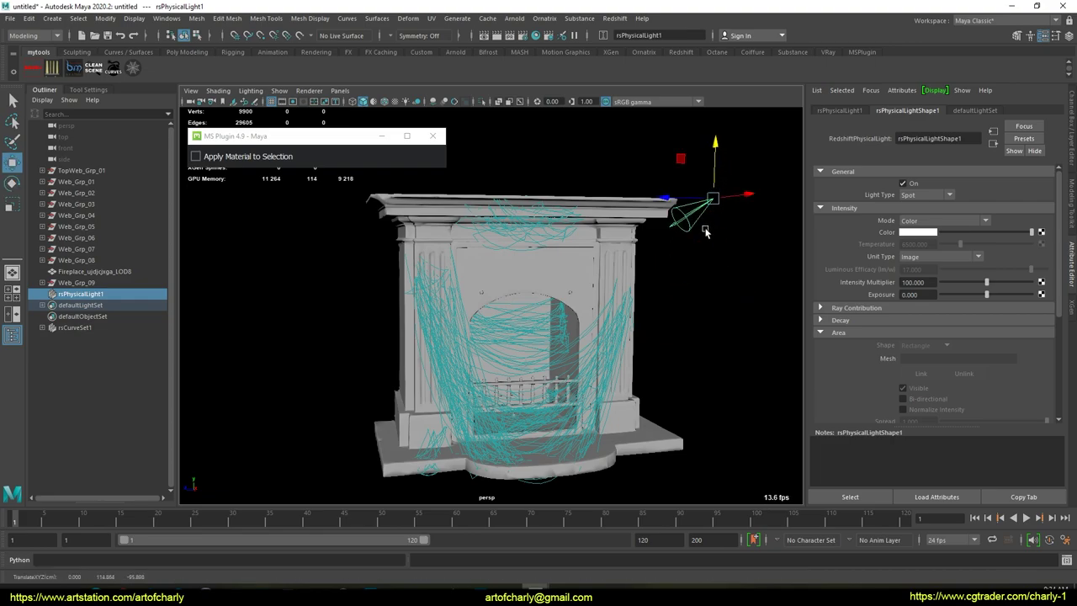
left_click(340, 90)
left_click(409, 133)
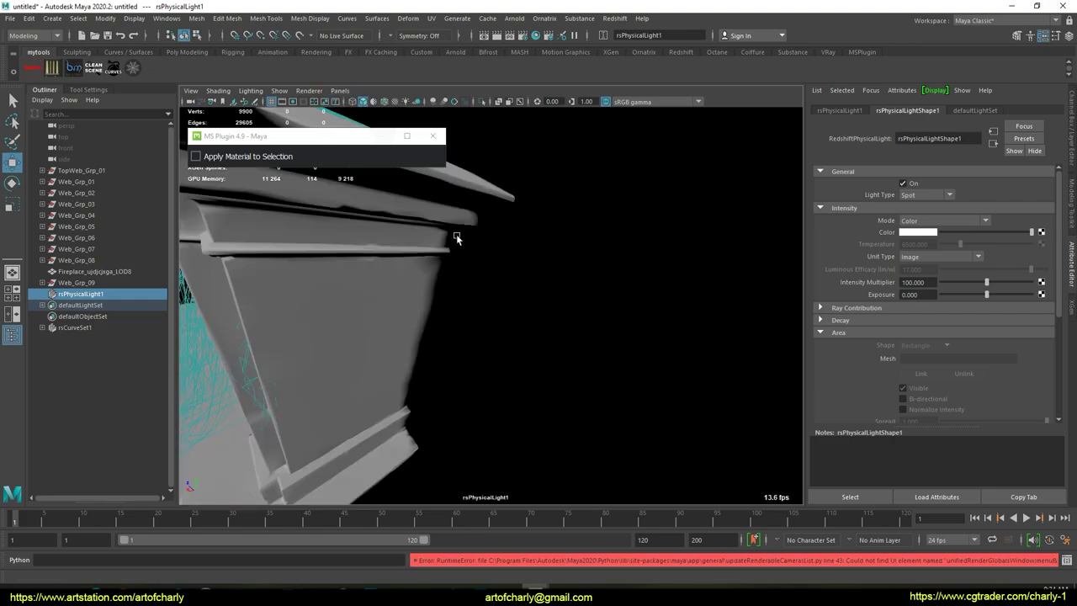
left_click_drag(528, 330, 459, 347, "alt")
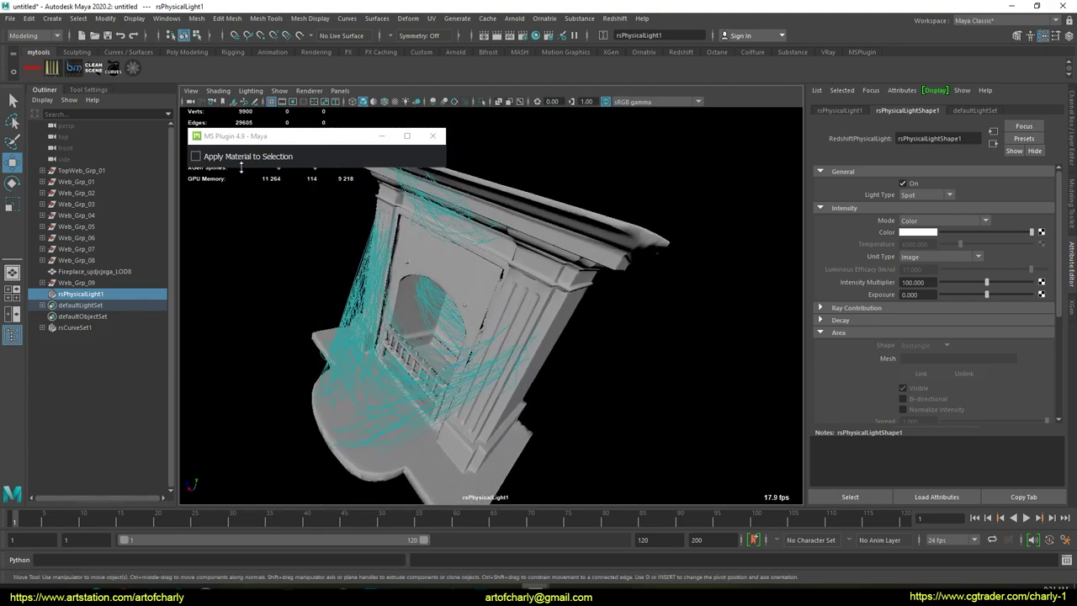
left_click(601, 357)
key("space")
left_click_drag(604, 356, 604, 336)
Step: Add a RedshiftVolumeScattering node as the atmosphere in the Redshift render settings
left_click_drag(537, 320, 564, 318, "alt")
right_click_drag(564, 317, 605, 399, "alt")
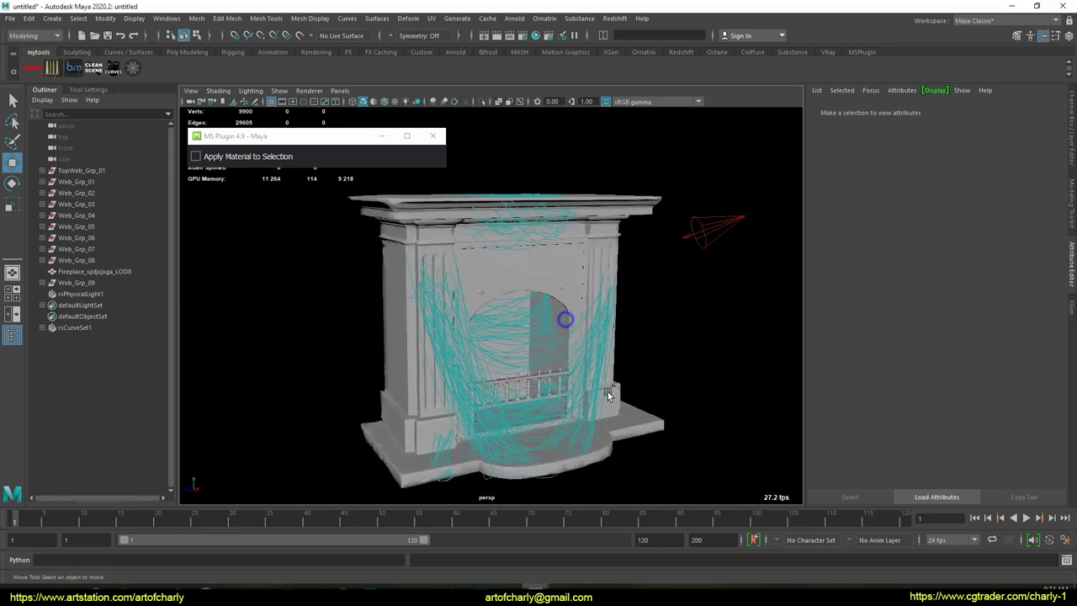
middle_click_drag(606, 398, 564, 395, "alt")
left_click_drag(551, 379, 554, 368, "alt")
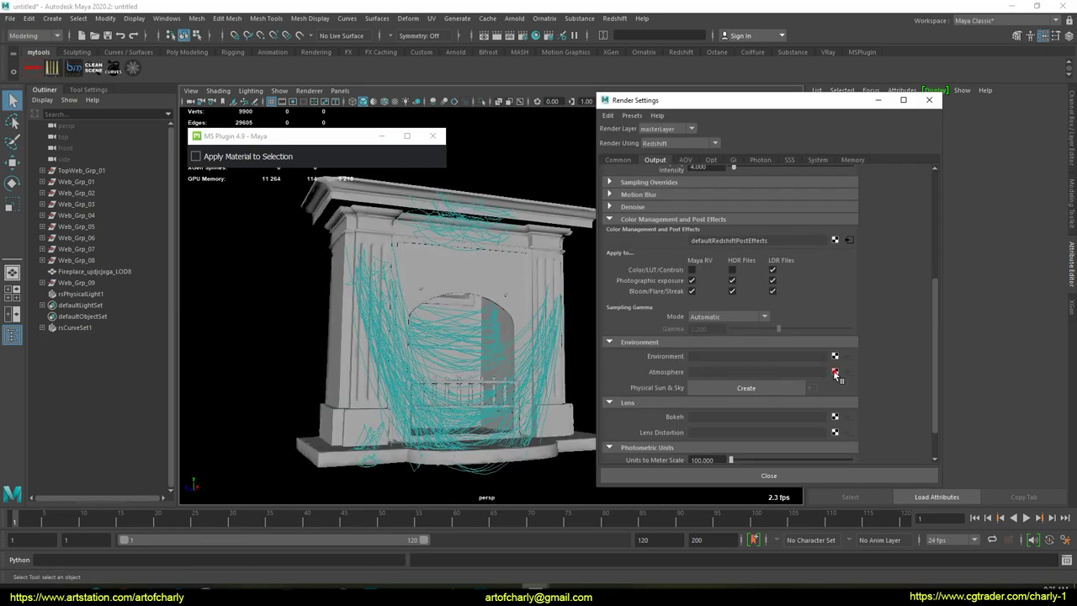
right_click(835, 373)
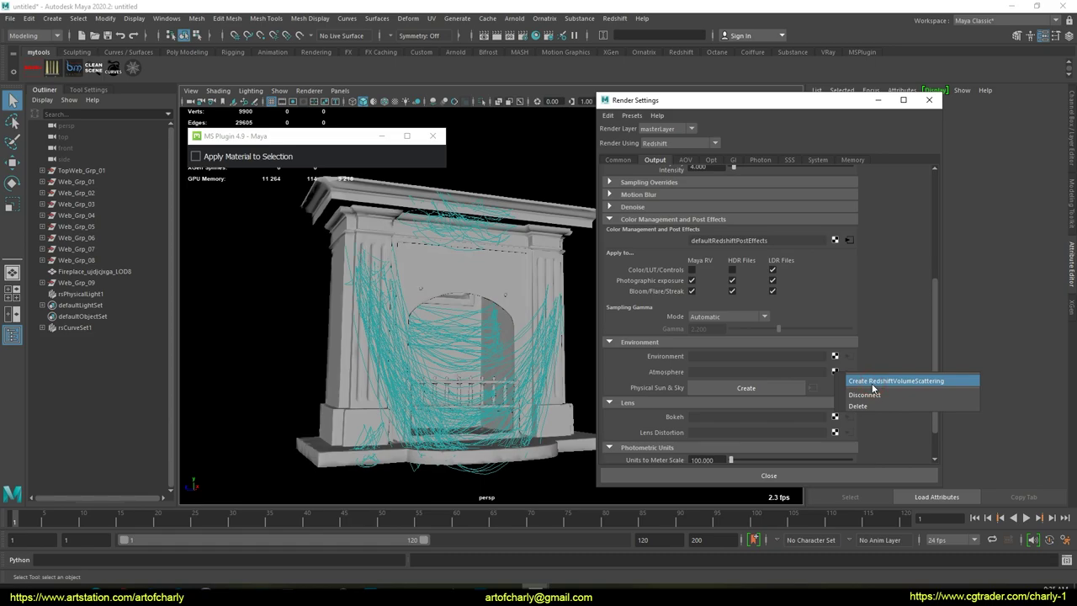
left_click(873, 384)
Step: Set the primary GI engine to Brute Force and the secondary GI engine to Irradiance Point Cloud
left_click(733, 159)
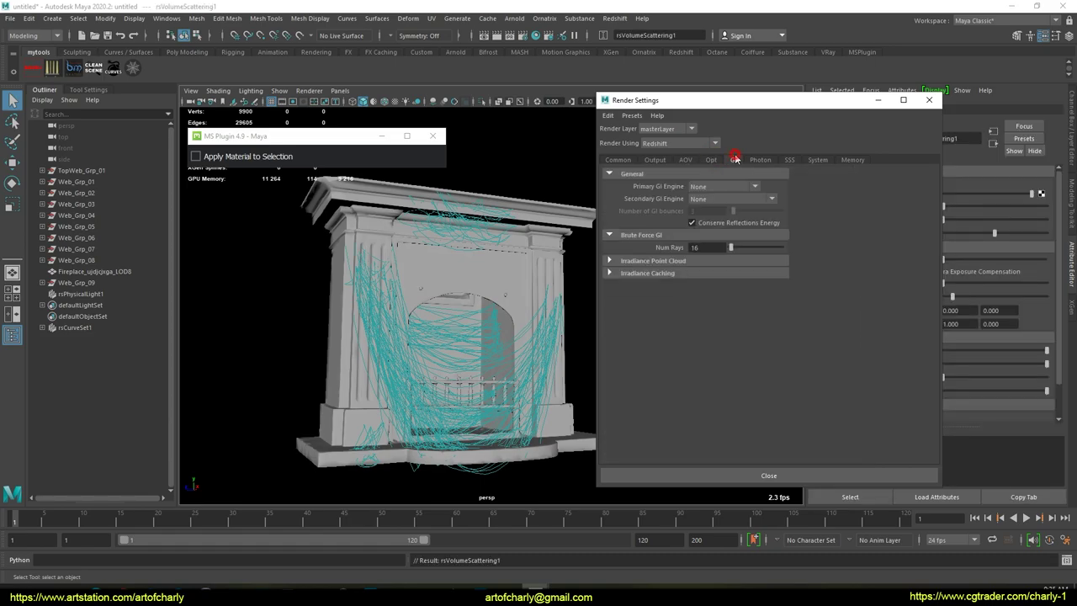
left_click(711, 190)
left_click(714, 232)
left_click(716, 201)
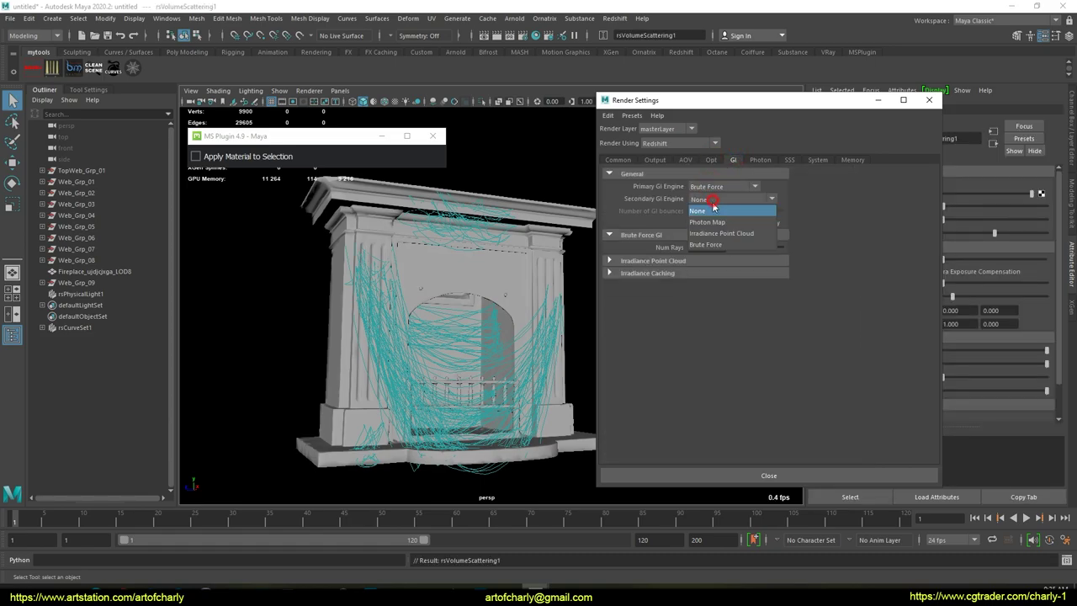
left_click(718, 235)
Step: Check the automatic sampling setting among the experimental options of the Redshift system settings
left_click(711, 159)
left_click(789, 159)
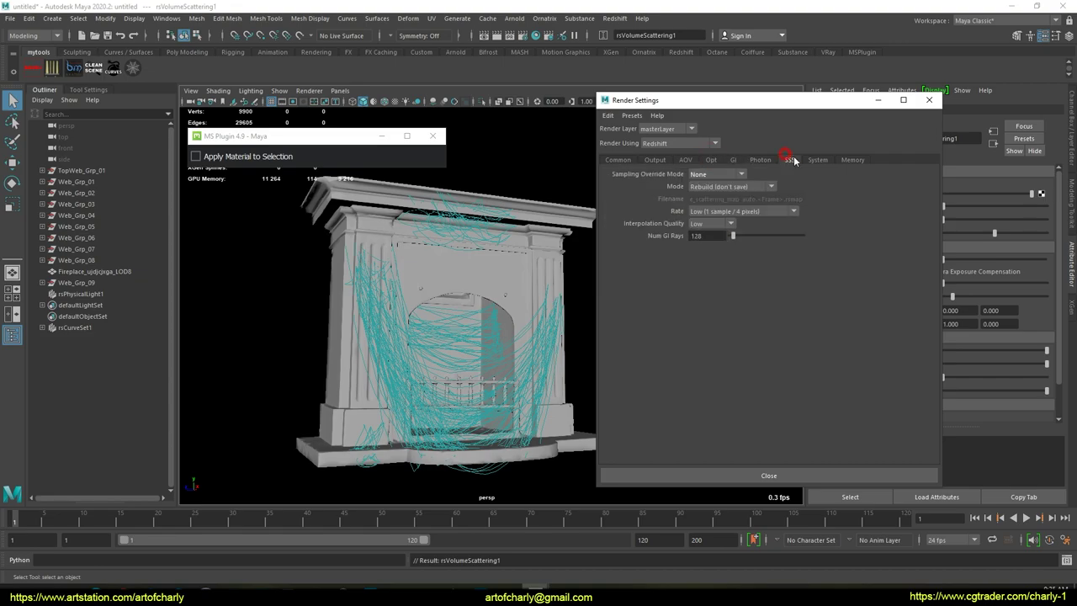
left_click(811, 158)
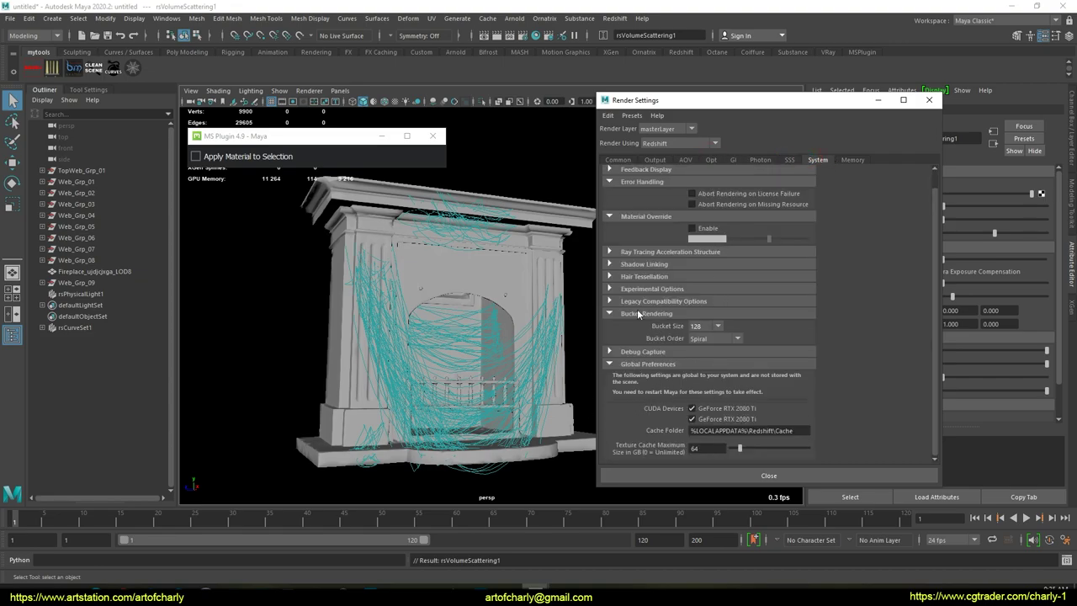
left_click(641, 290)
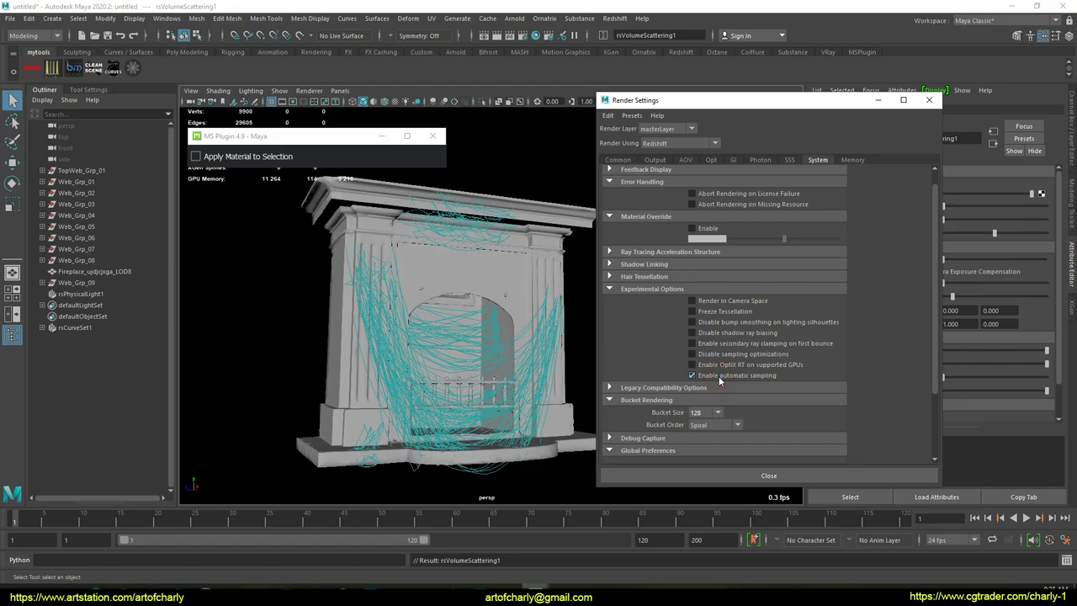
left_click_drag(678, 378, 779, 380)
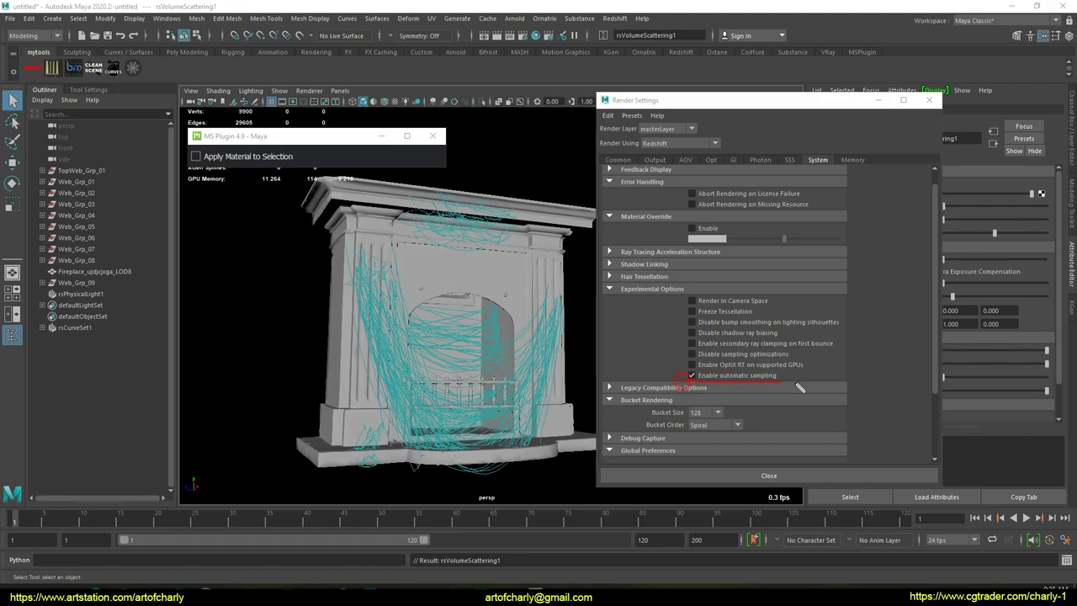
Step: Enter a value of 8 in the Redshift optimization settings and close the render settings
left_click(711, 160)
left_click(702, 223)
type("8")
key("Return")
left_click(665, 162)
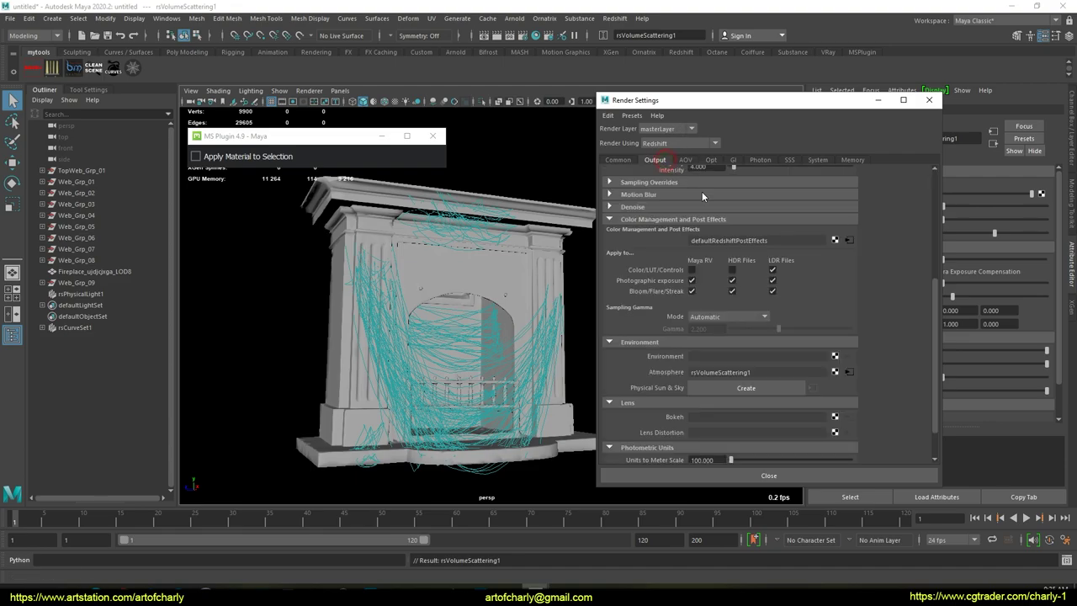
left_click(930, 101)
Step: Frame the whole fireplace with its light and start a Redshift render of the persp view
left_click_drag(620, 277, 614, 109, "alt")
left_click(614, 18)
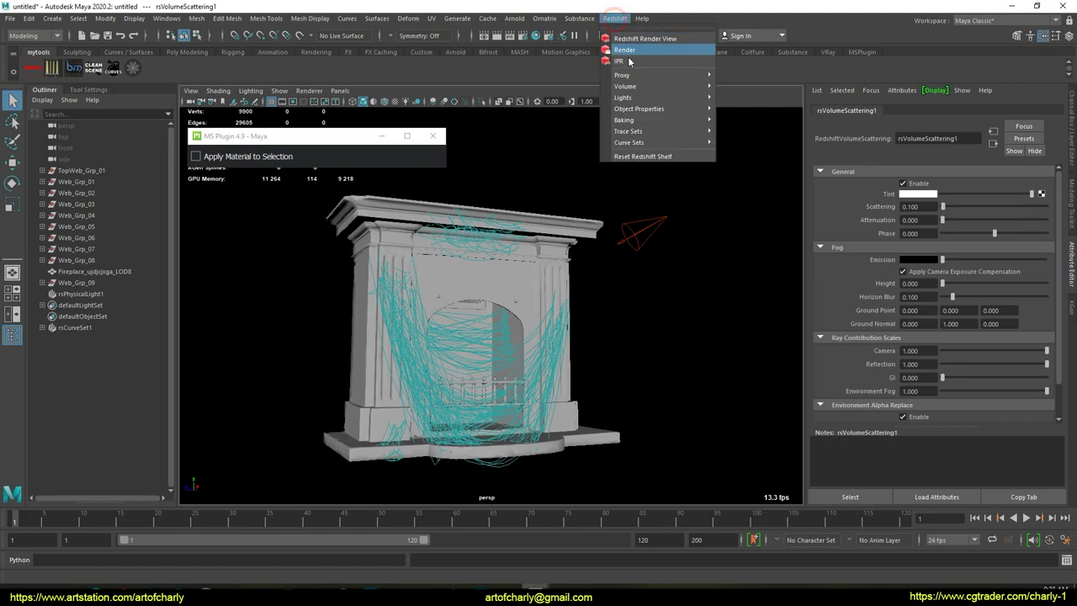
left_click(635, 48)
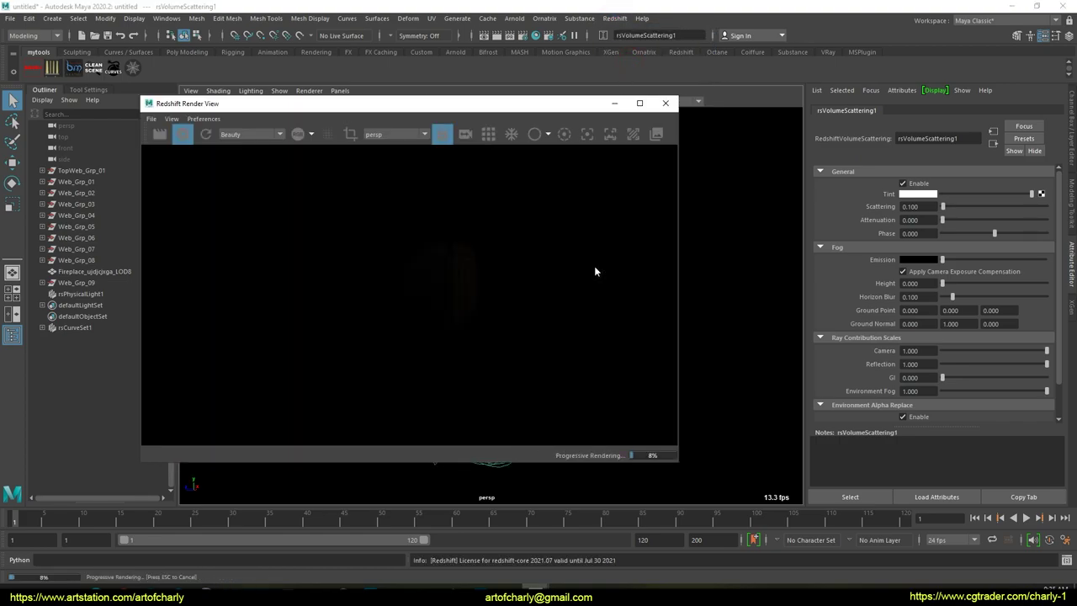
left_click_drag(581, 107, 492, 133)
Step: Raise the spot light's exposure to about 6.08 and increase its volume contribution scale slightly above zero
left_click(645, 234)
left_click_drag(989, 292, 1013, 294)
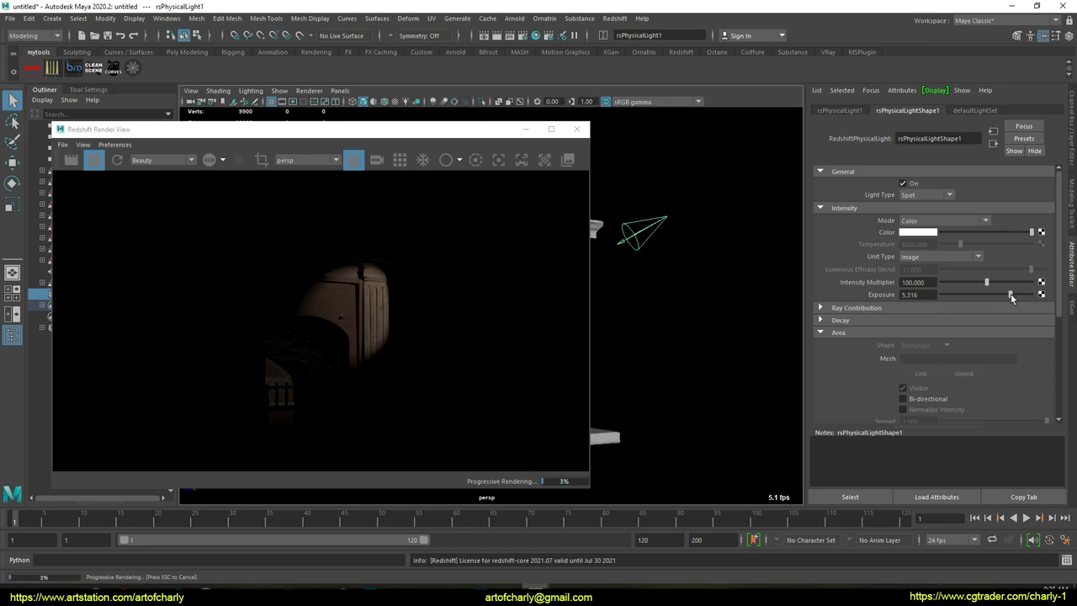
scroll(841, 344, "down", 5)
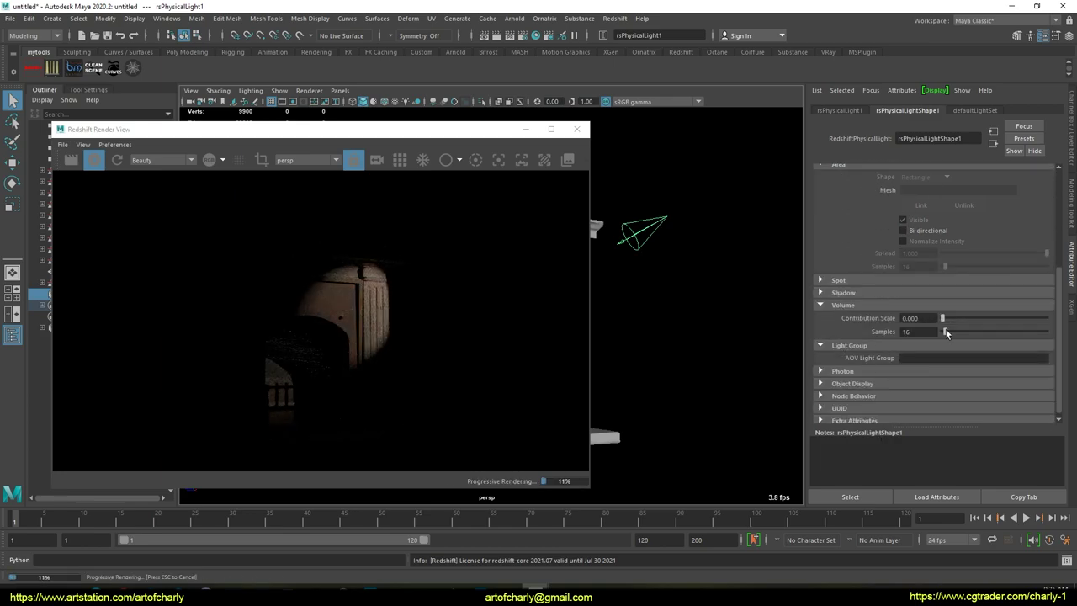
mouse_move(946, 318)
left_mouse_down()
mouse_move(962, 315)
mouse_move(951, 317)
left_mouse_up()
scroll(938, 299, "up", 5)
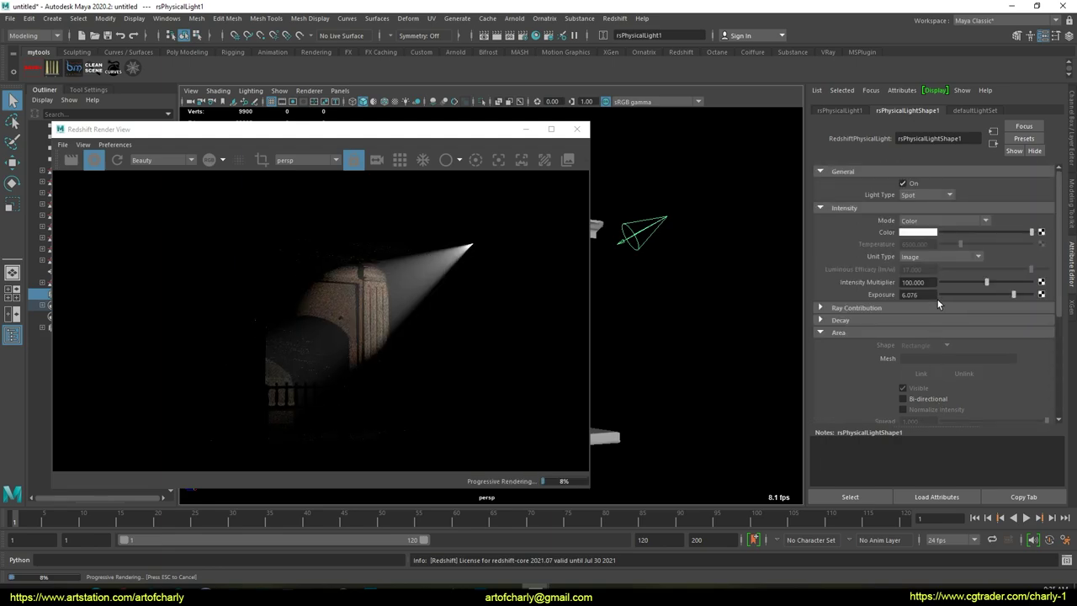
Step: Switch the spot light's color mode to Temperature and set the temperature to about 9050
left_click(929, 234)
left_click(900, 206)
left_click(938, 222)
left_click(922, 237)
mouse_move(960, 244)
left_mouse_down()
mouse_move(979, 246)
mouse_move(941, 245)
mouse_move(970, 246)
left_mouse_up()
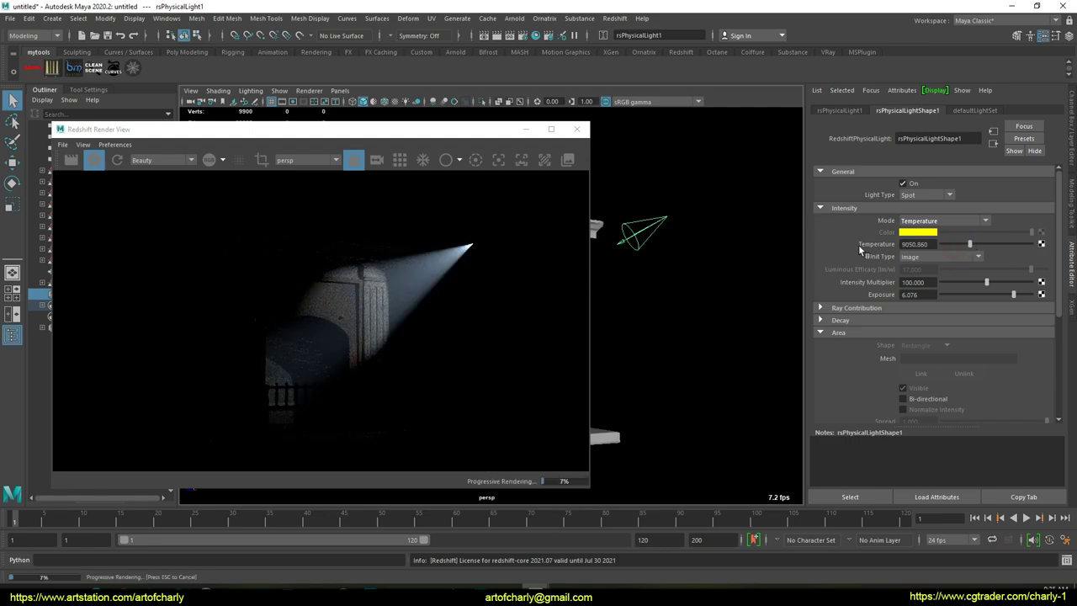
Step: Widen the spot light's cone angle to about 79 degrees
scroll(931, 342, "down", 3)
left_click(876, 345)
mouse_move(973, 361)
left_mouse_down()
mouse_move(1010, 361)
mouse_move(987, 359)
left_mouse_up()
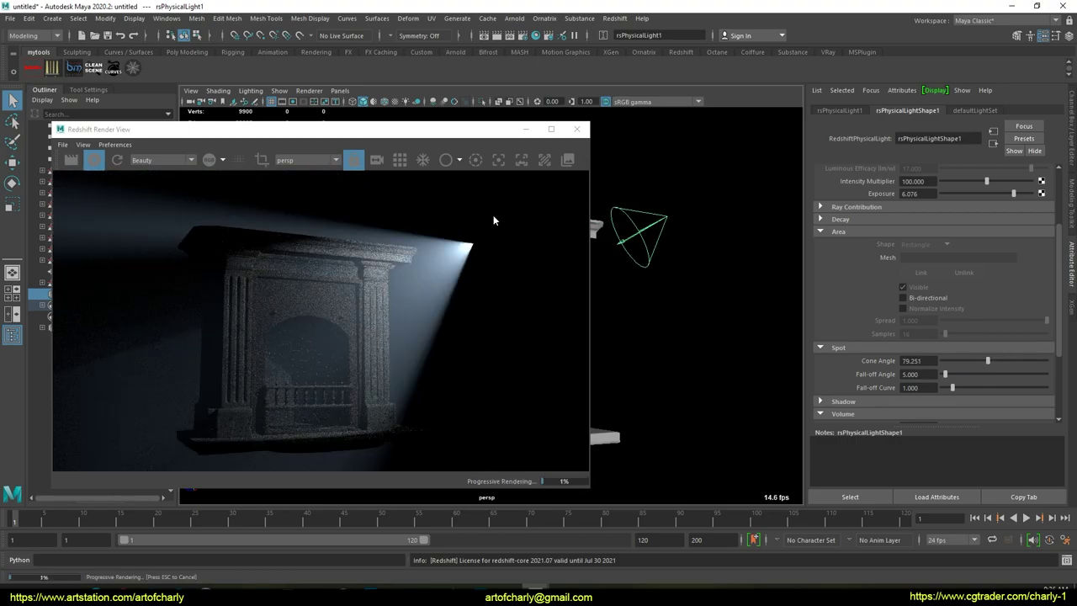
Step: Inspect the webs rendered in the fireplace opening, and set the curve set's hair shader diffuse to white with a weight of 1.000
left_click_drag(431, 130, 883, 124)
left_click_drag(393, 293, 381, 314, "alt")
right_click_drag(381, 314, 419, 400, "alt")
middle_click_drag(415, 379, 409, 329, "alt")
left_click_drag(409, 329, 390, 344, "alt")
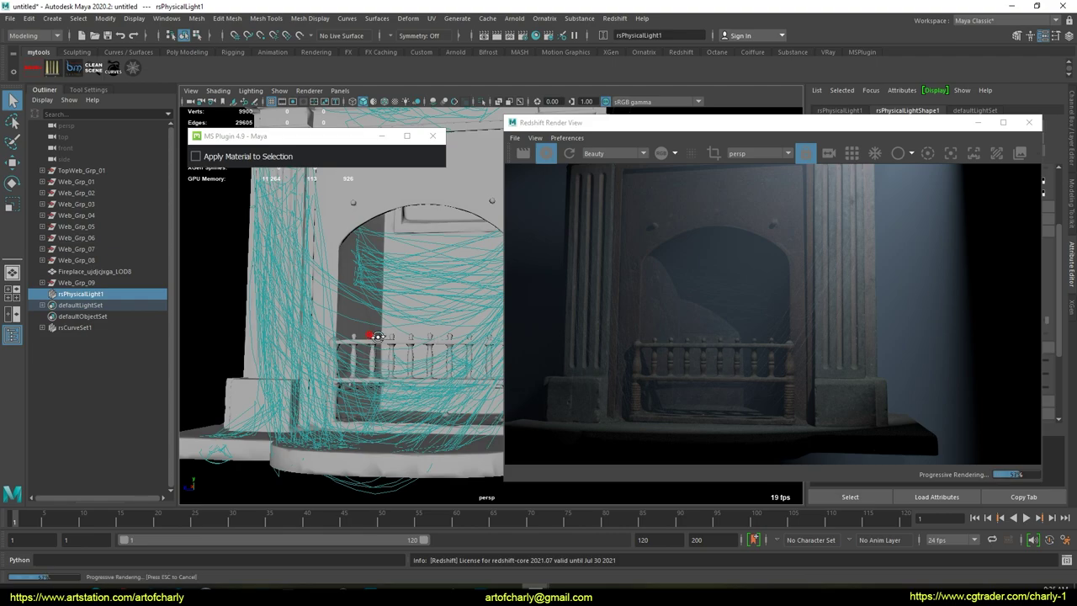
left_click_drag(373, 336, 427, 337, "alt")
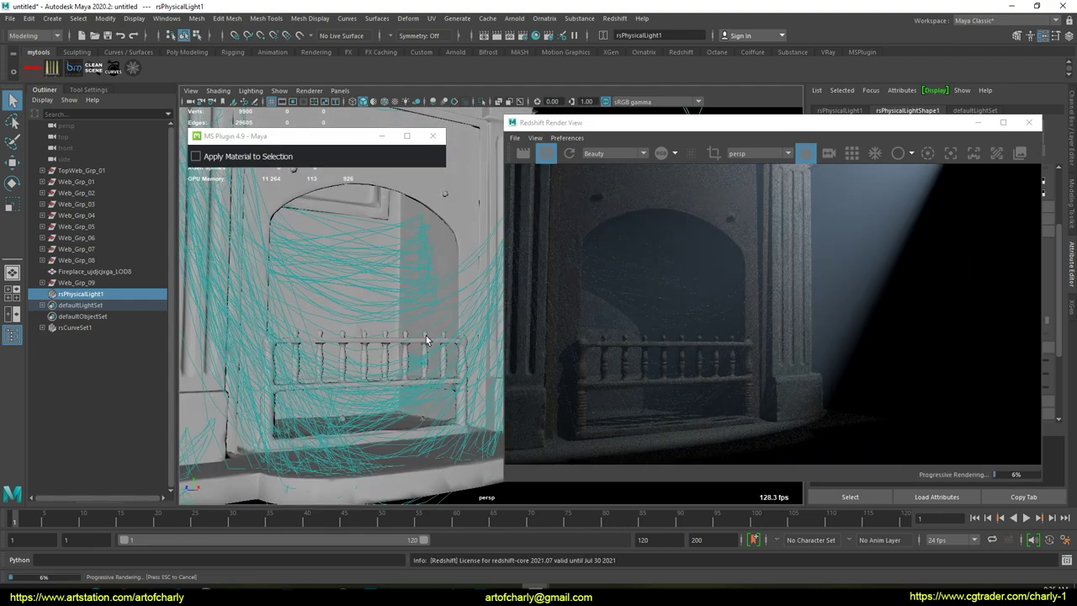
left_click_drag(758, 126, 670, 153)
left_click(76, 328)
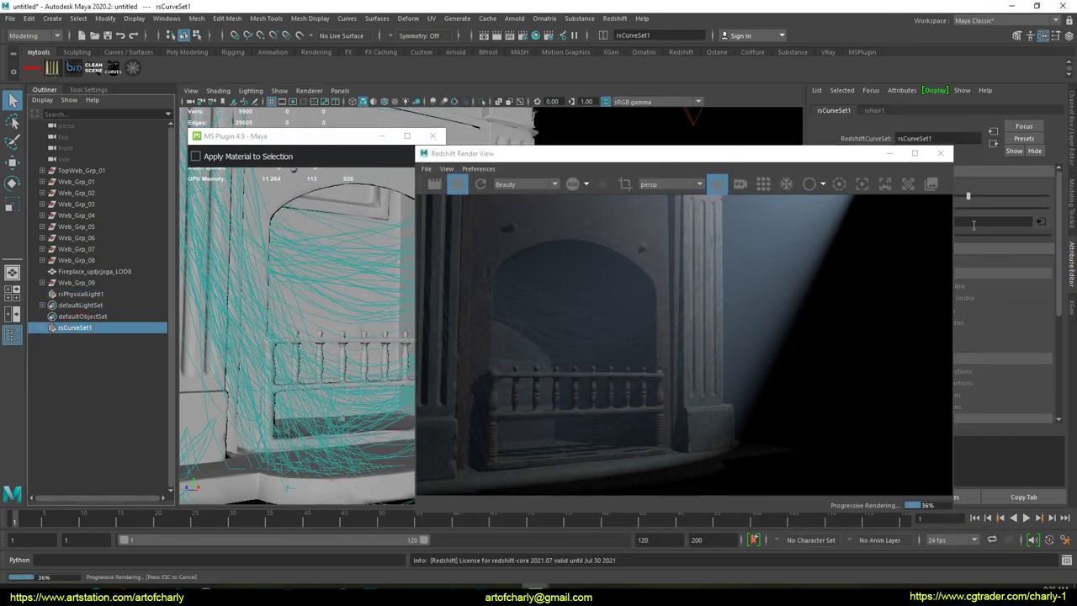
left_click_drag(824, 163, 648, 168)
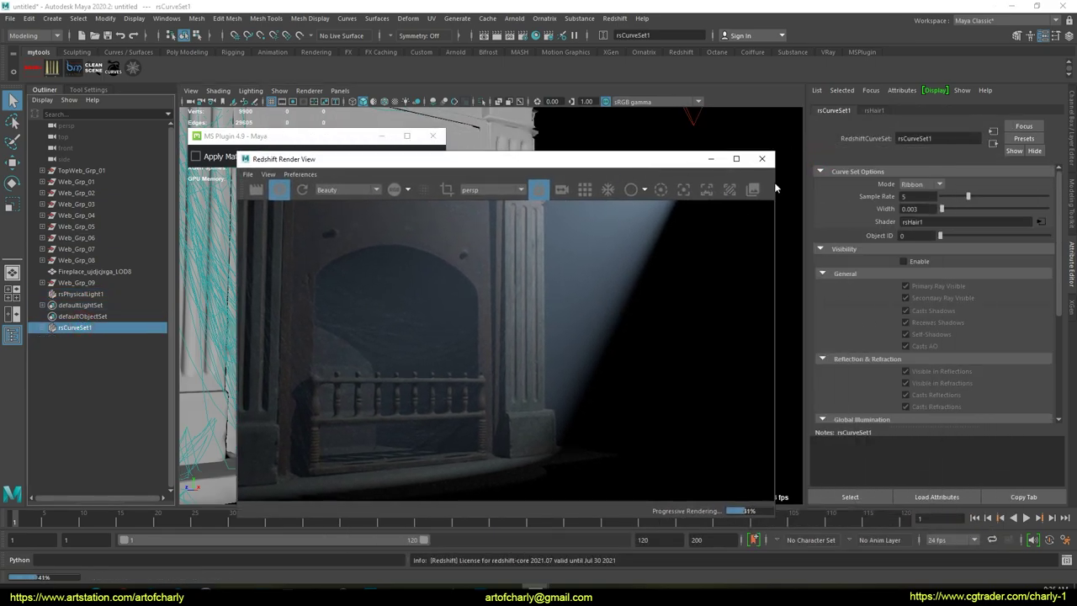
left_click(1042, 223)
left_click_drag(1002, 312, 1033, 321)
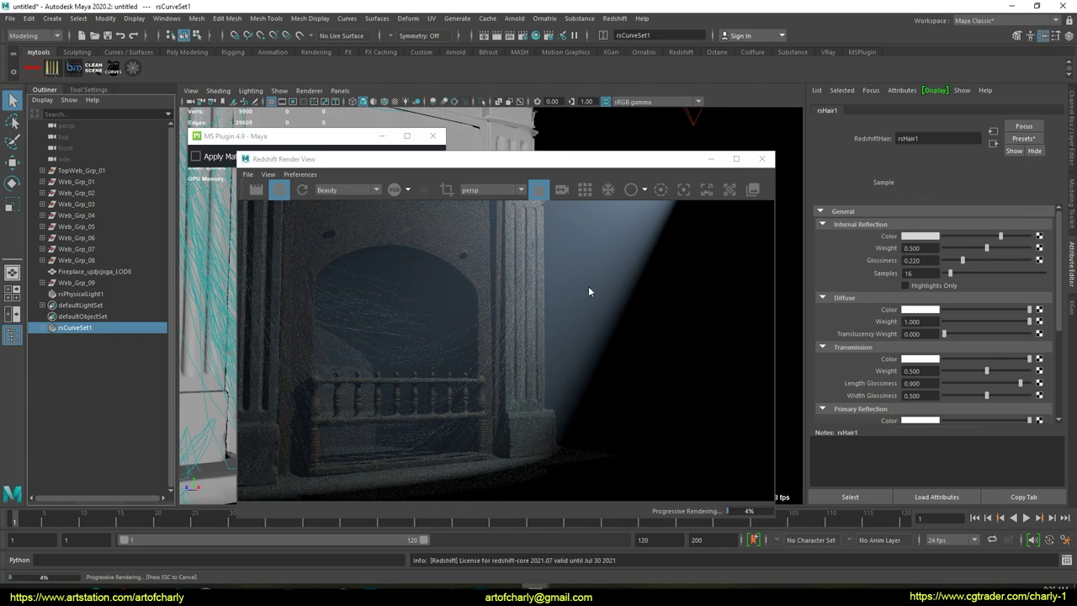
Step: Select all the cobweb curves in the outliner and apply Smooth to them
left_click_drag(592, 160, 849, 117)
scroll(695, 315, "up", 2)
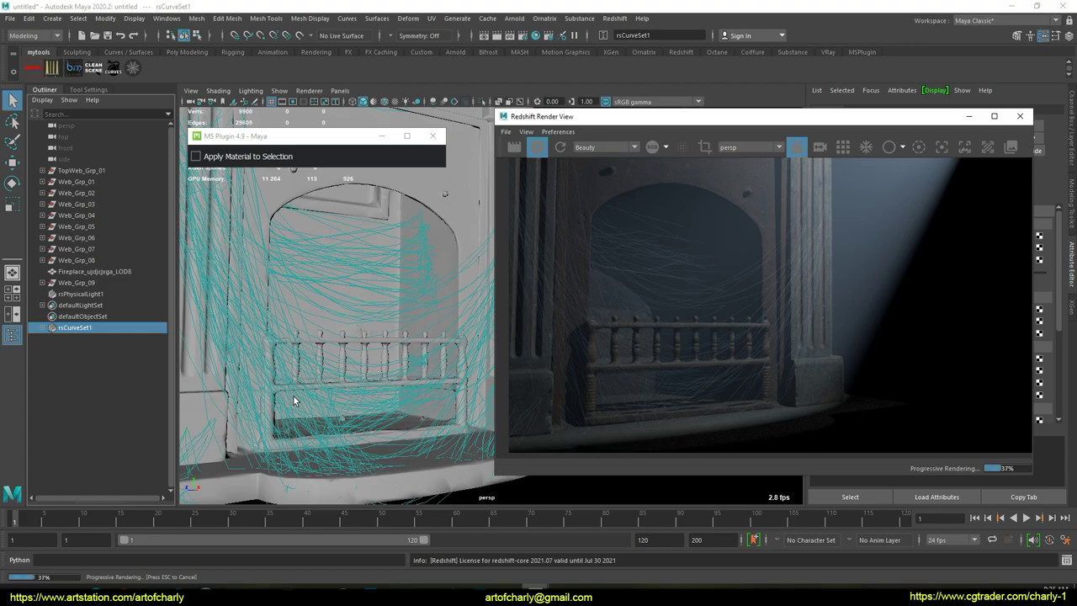
scroll(112, 376, "down", 20)
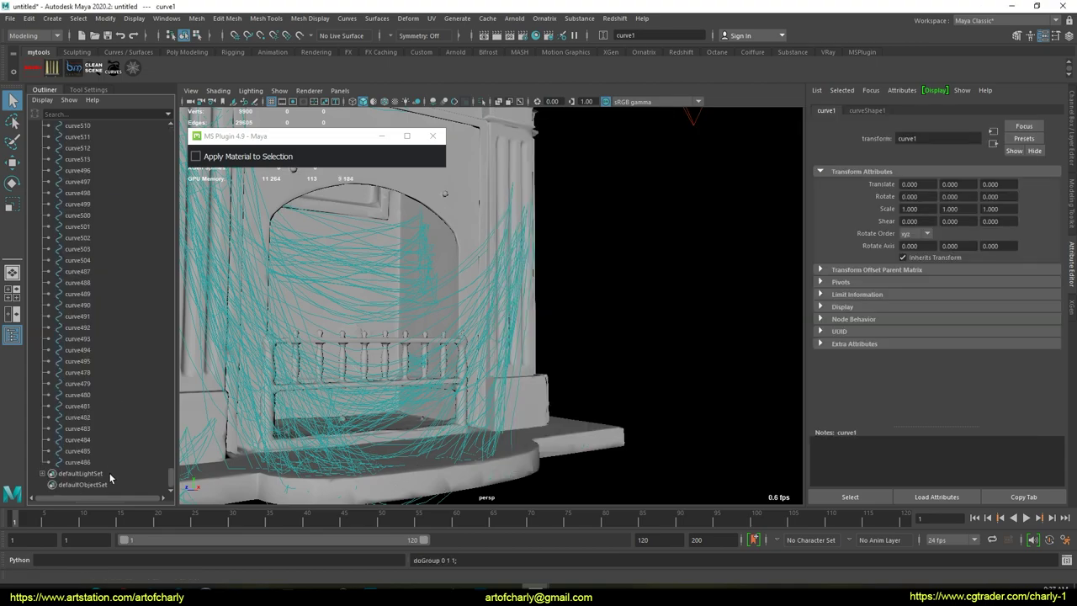
left_click(87, 462, "shift")
left_click(347, 17)
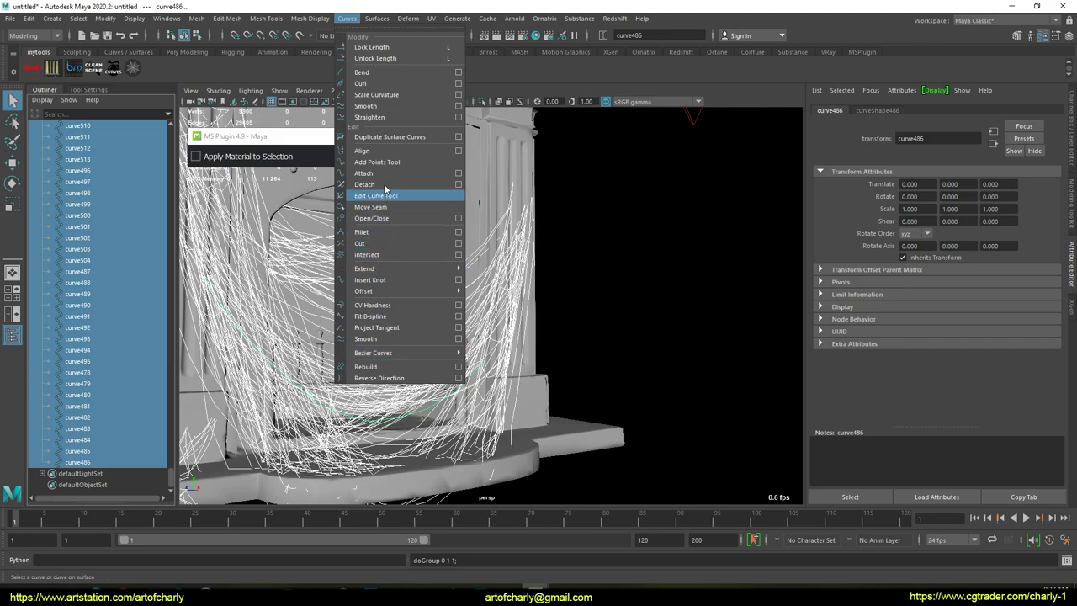
left_click(386, 107)
left_click(592, 287)
left_click_drag(546, 308, 503, 336, "alt")
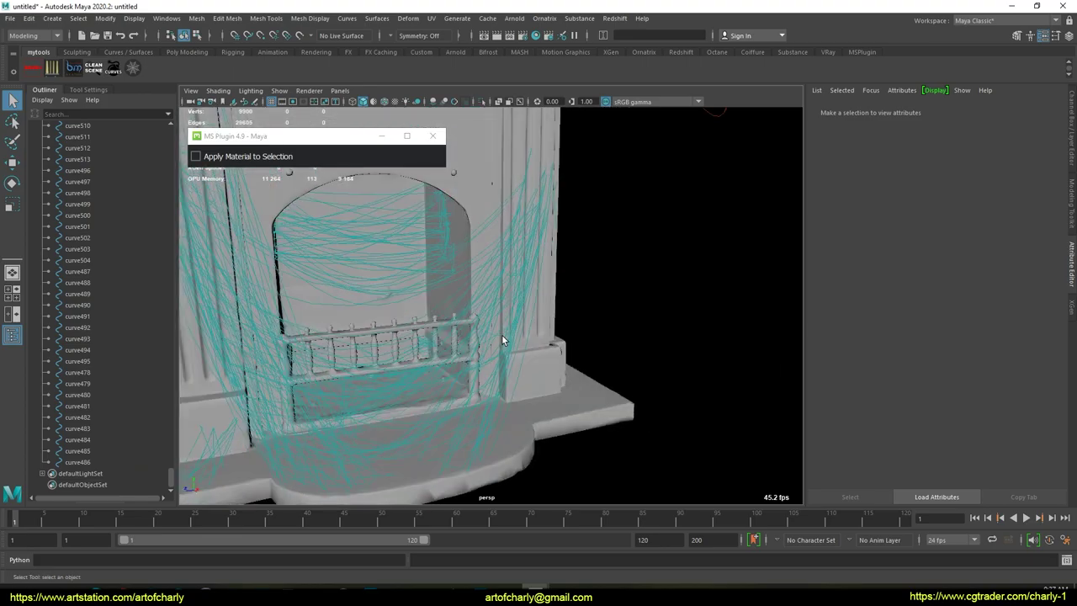
Step: Select the strings spanning the upper fireplace opening and create a connecting web in KobVebs with Mode 1 and a curve strings density of 5
left_click_drag(451, 275, 507, 245, "alt")
right_click_drag(507, 245, 455, 254, "alt")
right_click_drag(479, 338, 438, 252, "alt")
middle_click_drag(438, 252, 446, 354, "alt")
left_click_drag(486, 221, 543, 296)
right_click_drag(593, 316, 539, 312, "alt")
left_click(530, 147, "ctrl")
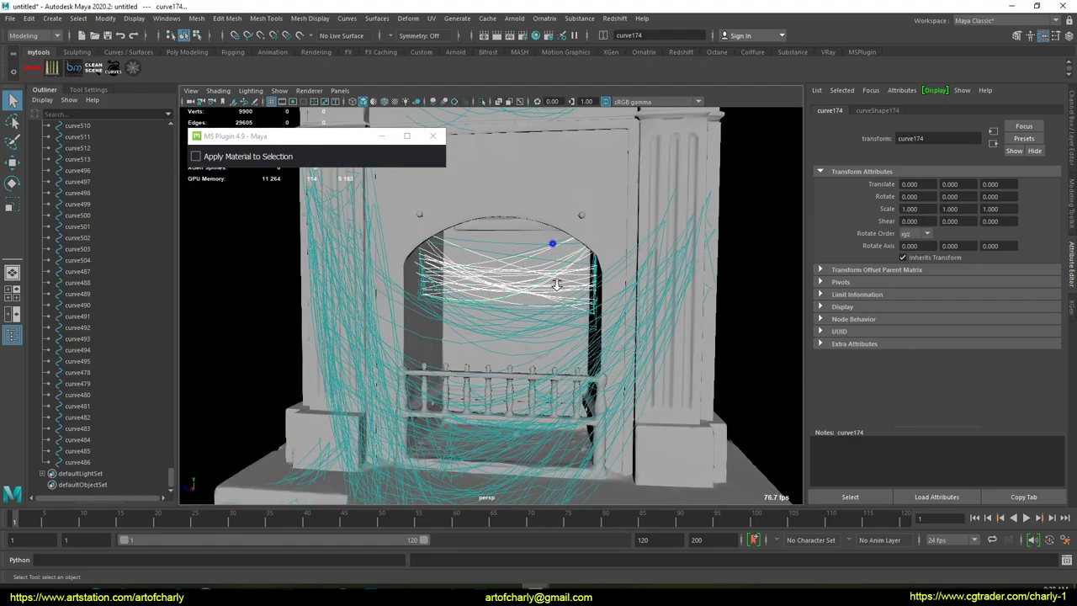
scroll(543, 290, "up", 5)
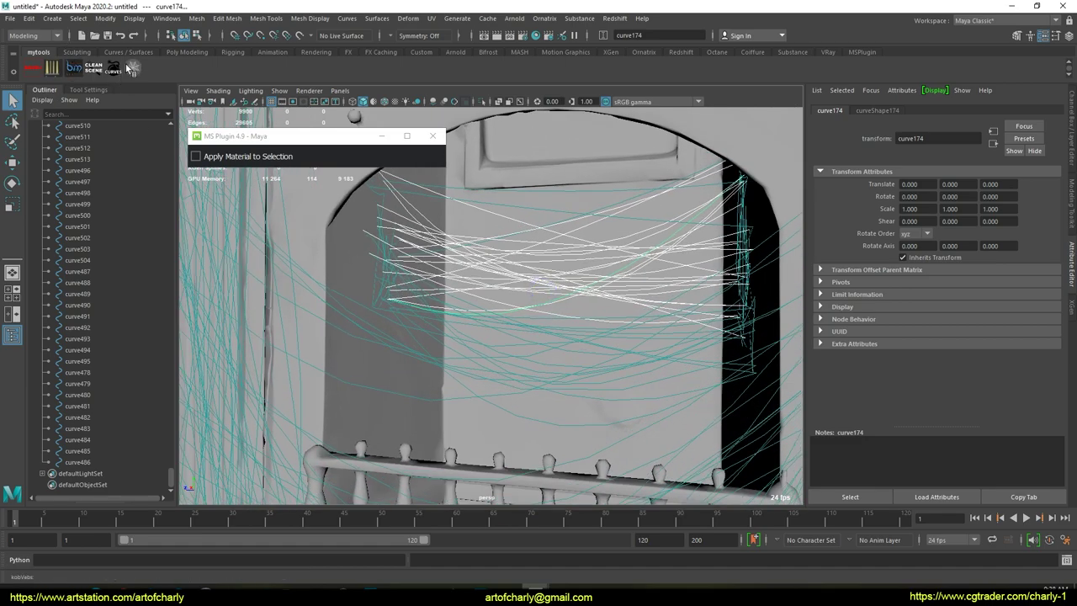
left_click(130, 67)
left_click_drag(492, 135, 186, 115)
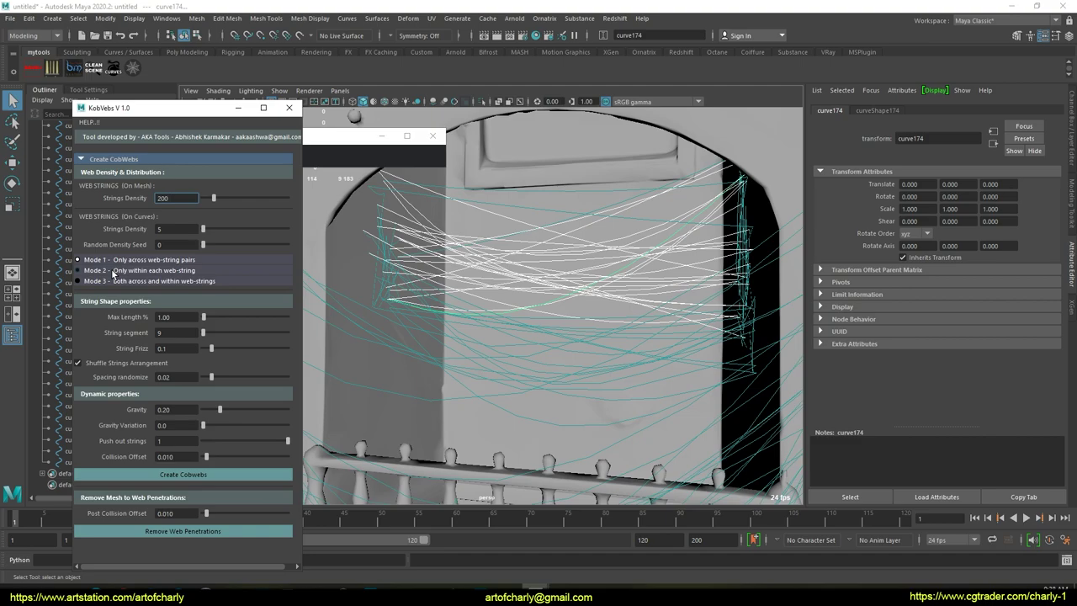
left_click(183, 475)
scroll(690, 328, "down", 5)
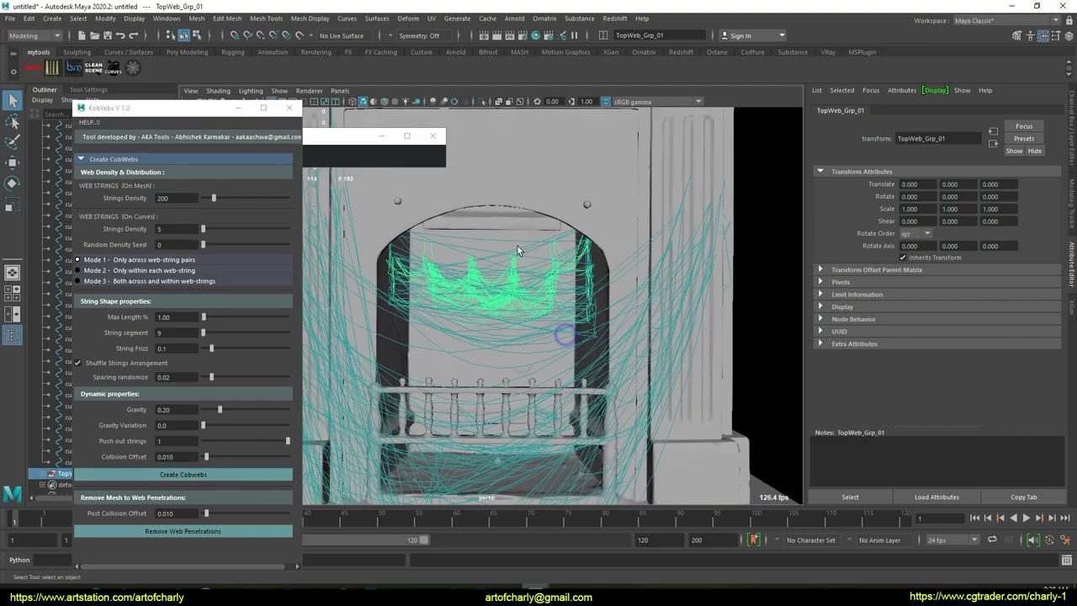
Step: Close the KobVebs window and select the new TopWeb_Grp_01 group in the outliner
left_click(690, 329)
left_click_drag(192, 109, 433, 119)
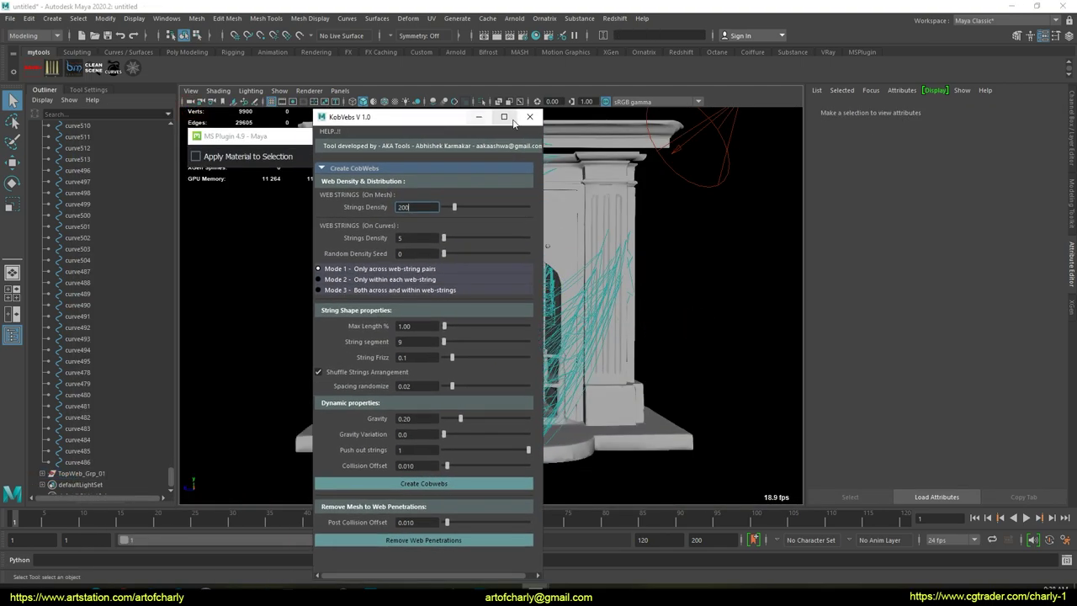
left_click(535, 123)
left_click(84, 463)
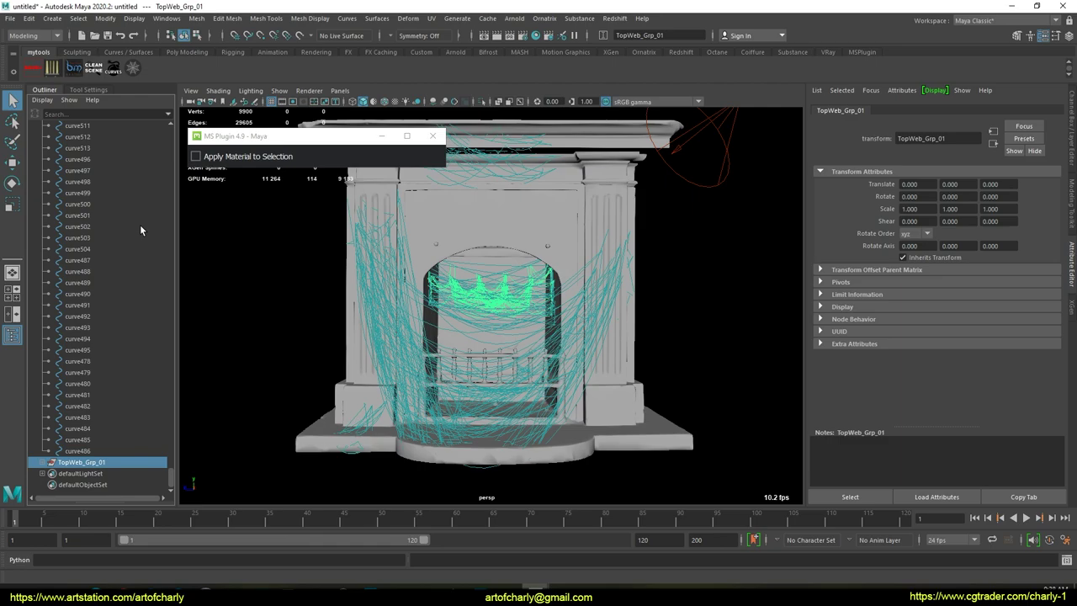
Step: Ungroup TopWeb_Grp_01 and then all of its nested Web_Grp groups so that only loose curves remain
left_click(41, 463)
left_click(42, 463)
left_click(28, 18)
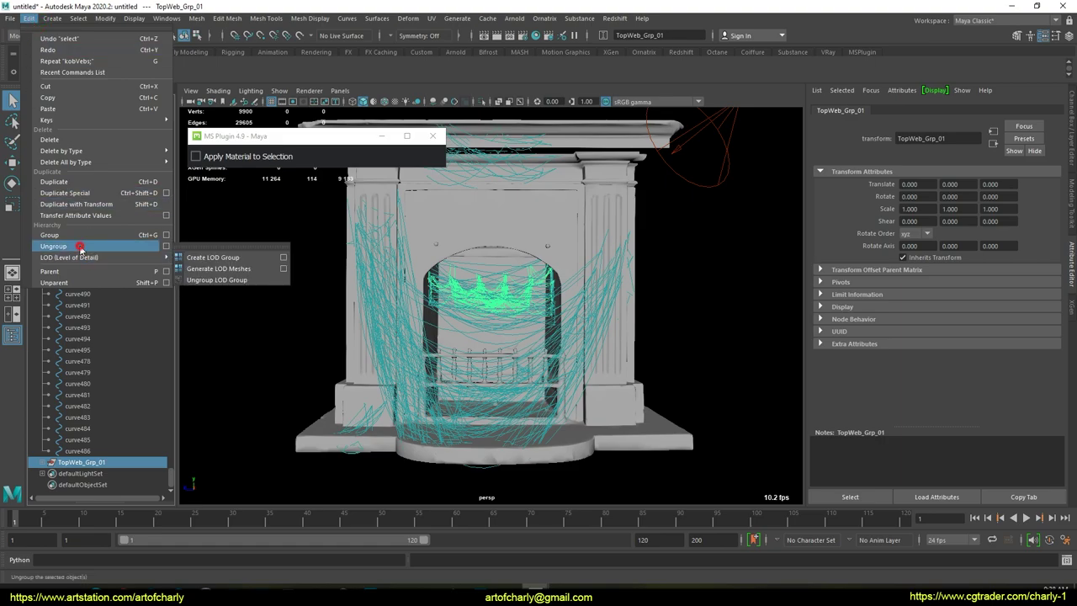
left_click(80, 245)
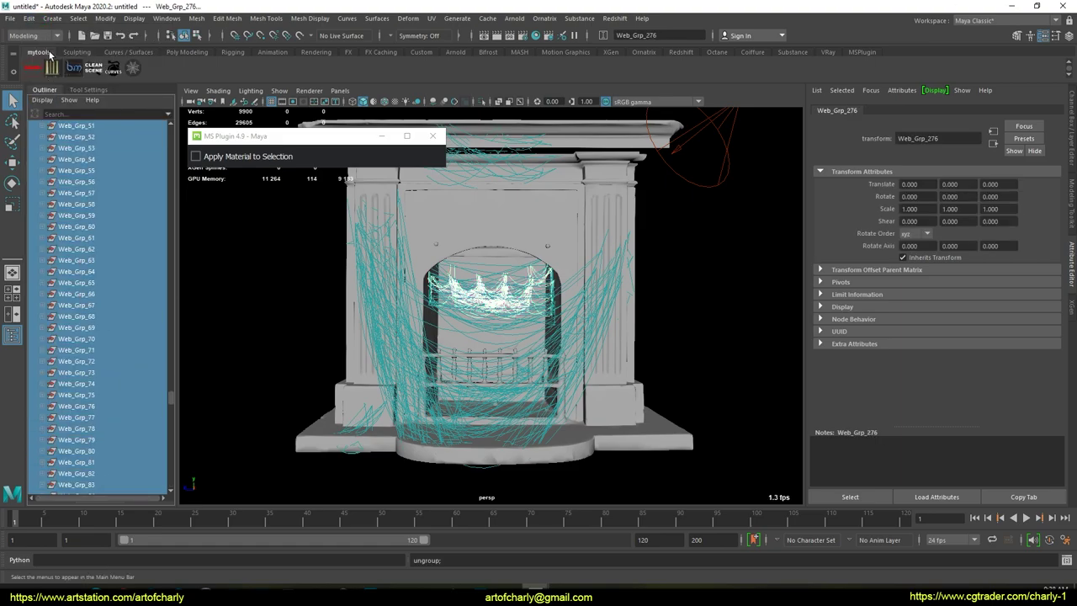
left_click(35, 20)
left_click(34, 19)
middle_click_drag(425, 294, 427, 293, "alt")
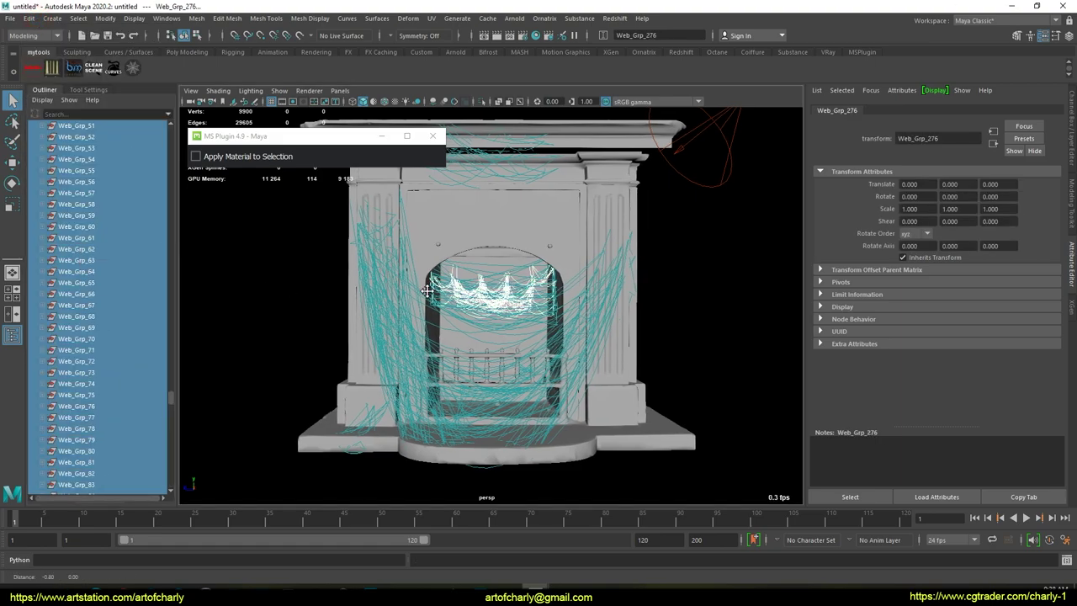
key("g")
scroll(87, 320, "down", 15)
scroll(110, 433, "down", 2)
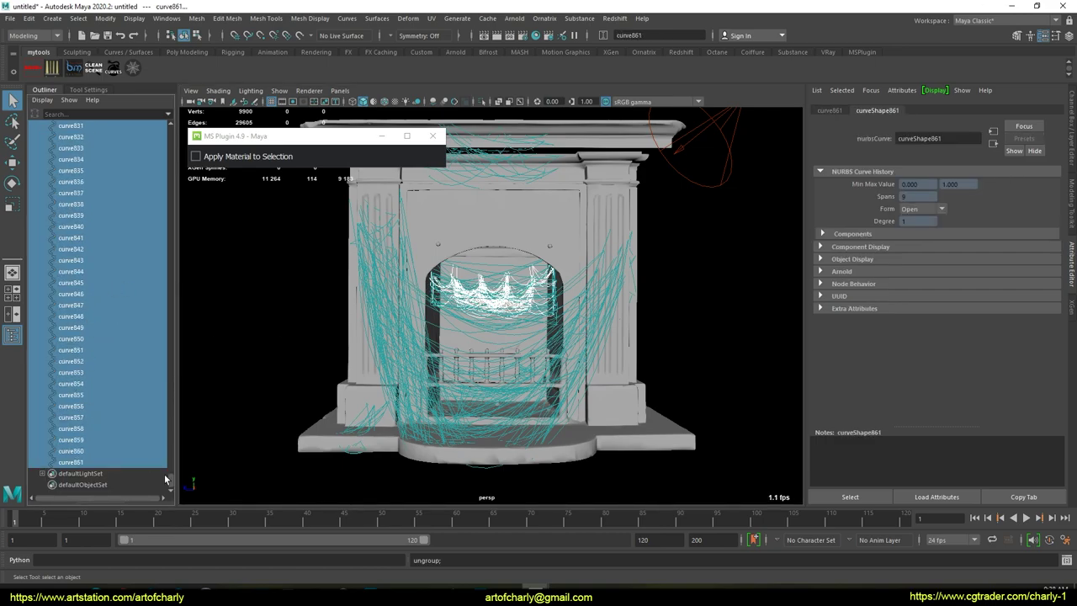
Step: Move the ungrouped curves into the existing cobweb curve group in the outliner and select all the curves there
left_click_drag(171, 486, 173, 360)
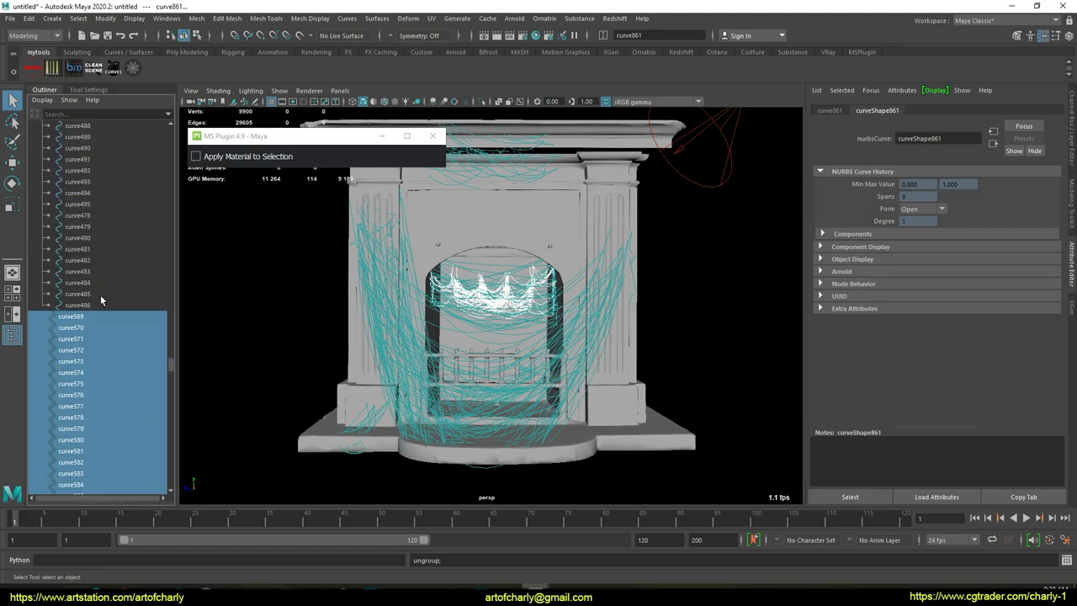
left_click_drag(91, 311, 112, 297)
scroll(129, 339, "up", 15)
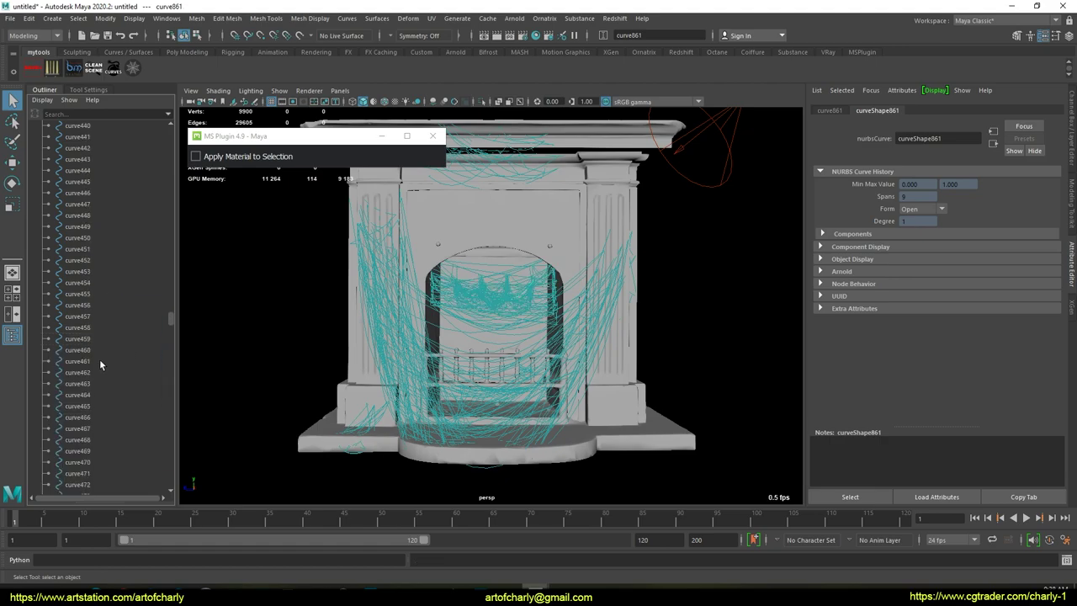
left_click_drag(171, 291, 197, 486)
left_click(85, 204)
left_click(114, 465, "shift")
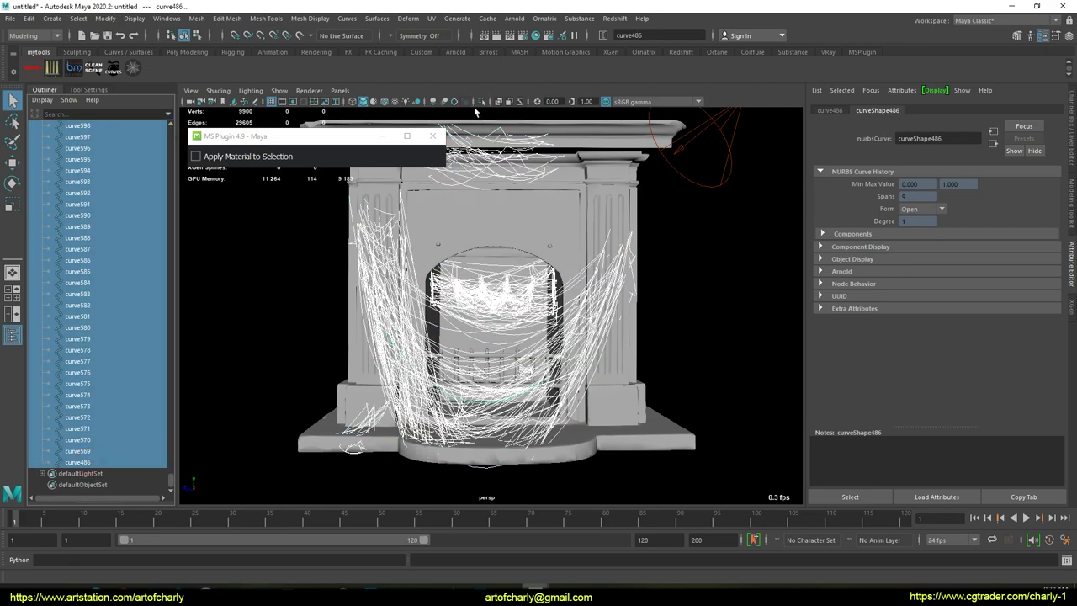
Step: Create a Redshift curve set from the selected curves with a width of 0.005 and rsHair1 as its shader
left_click(615, 18)
mouse_move(674, 140)
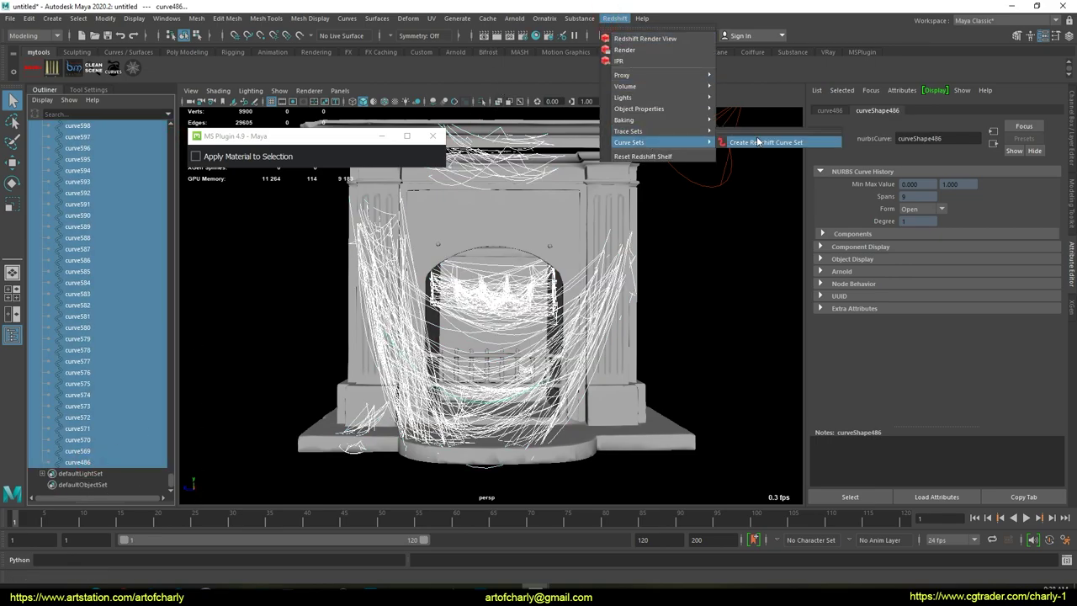
left_click(757, 138)
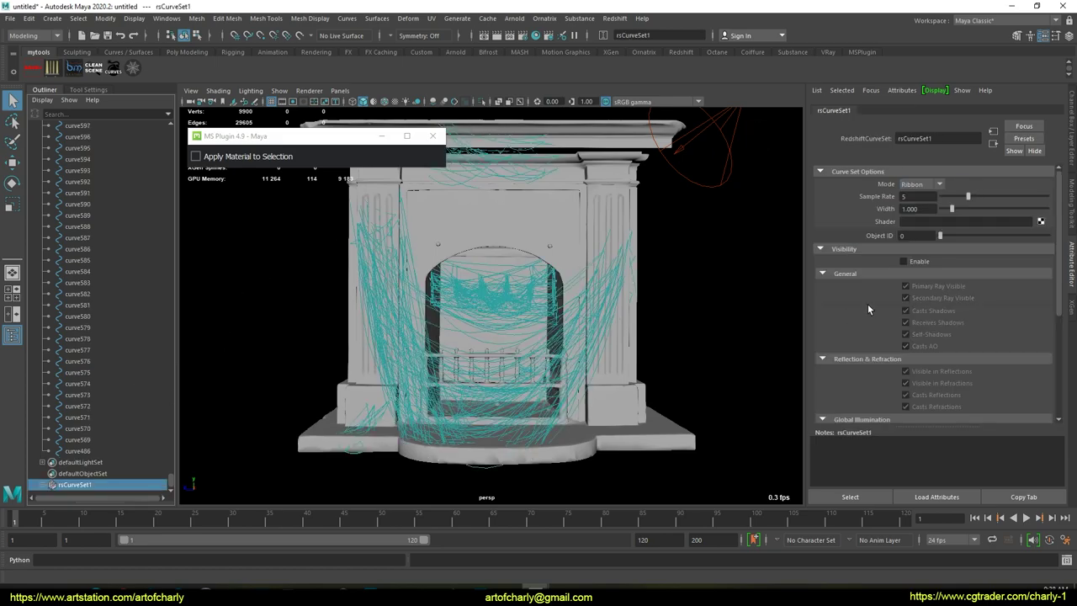
left_click(934, 208)
type("0.005")
key("Return")
left_click(962, 221)
type("rsHair1")
key("Return")
Step: Deselect the curve set and open the Redshift Render View for the webbed fireplace
left_click(737, 289)
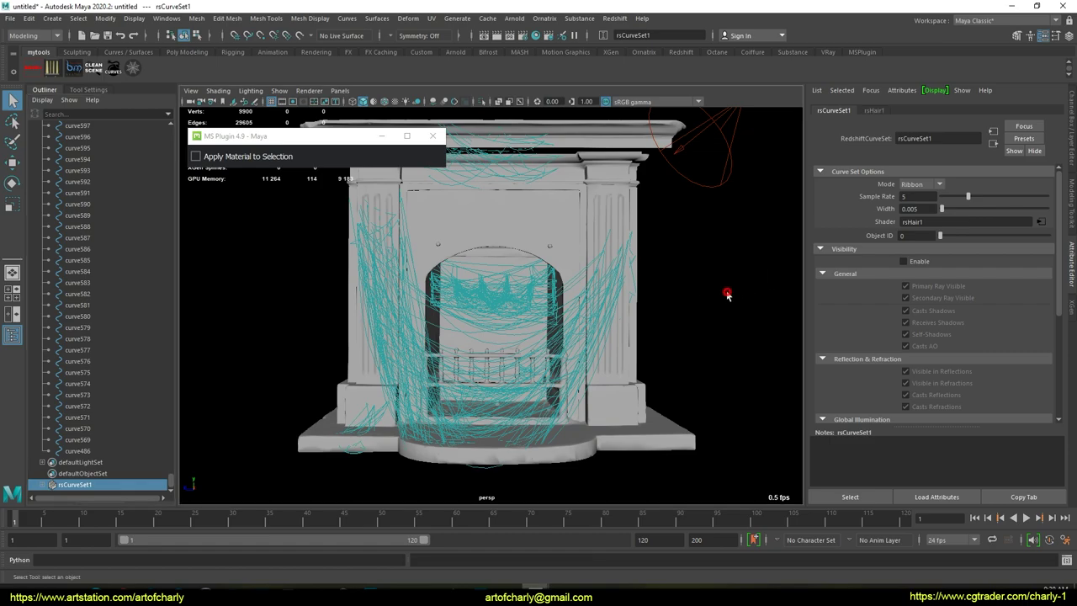
left_click_drag(732, 292, 637, 246, "alt")
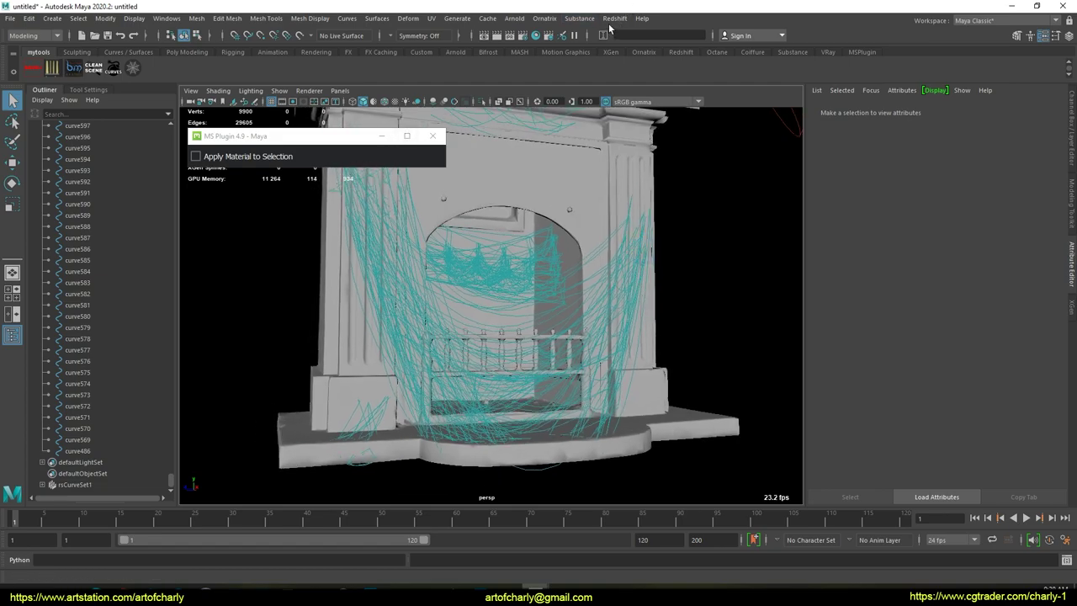
left_click(614, 18)
left_click(648, 43)
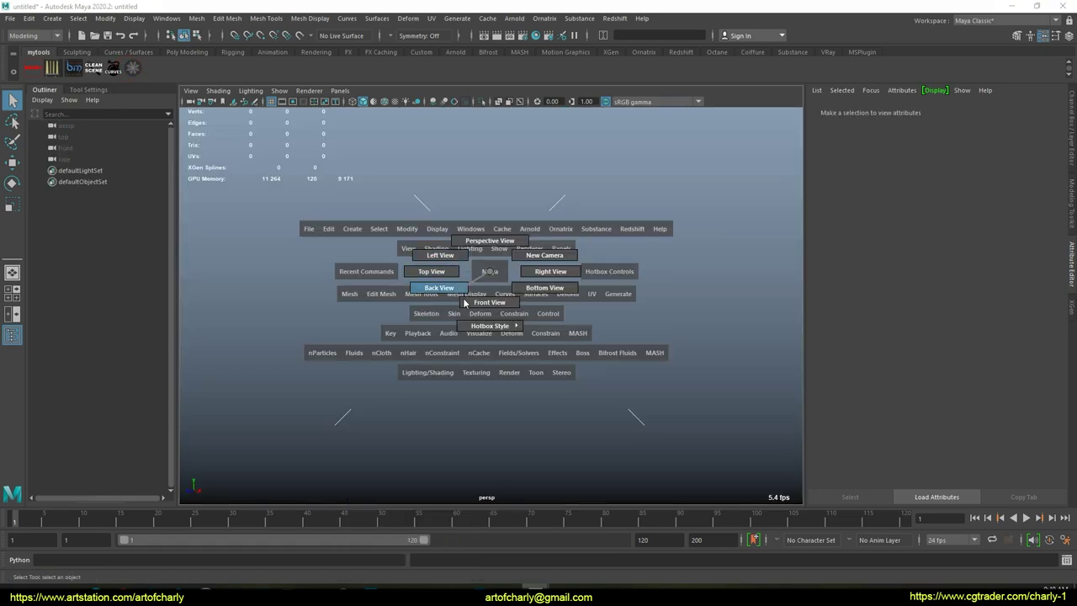
Step: Draw two freehand pencil curves, one above the other, in the empty scene's back view and select both
left_click(440, 281)
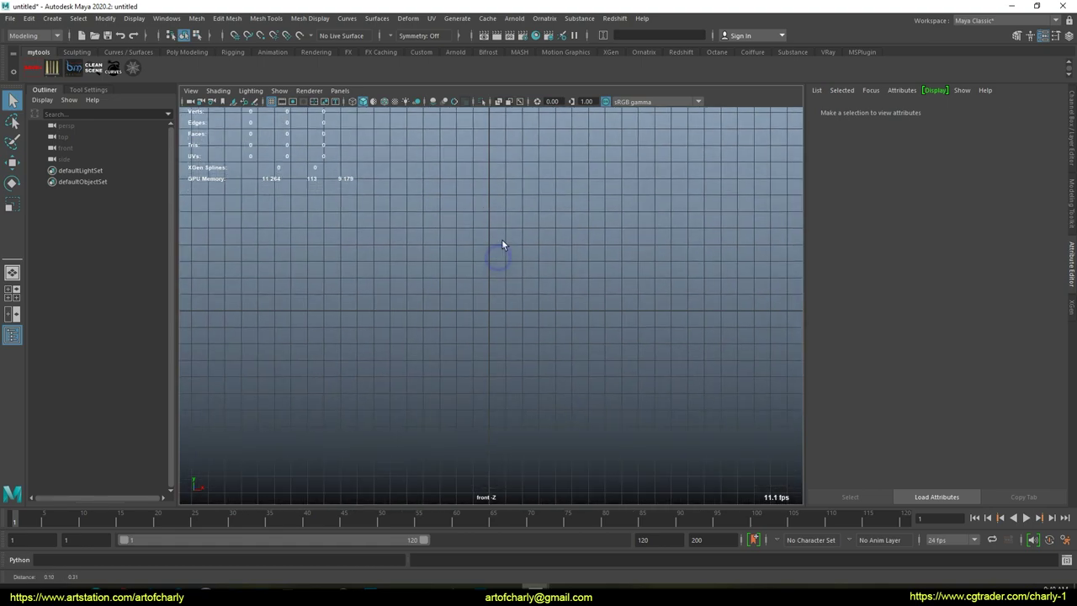
left_click(50, 18)
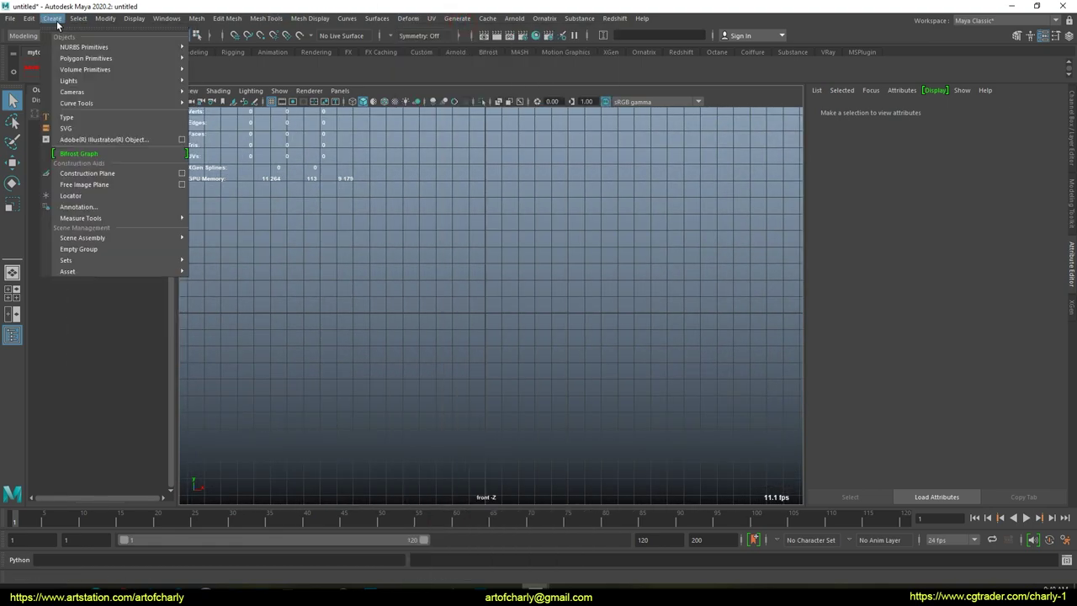
mouse_move(168, 103)
left_click(227, 136)
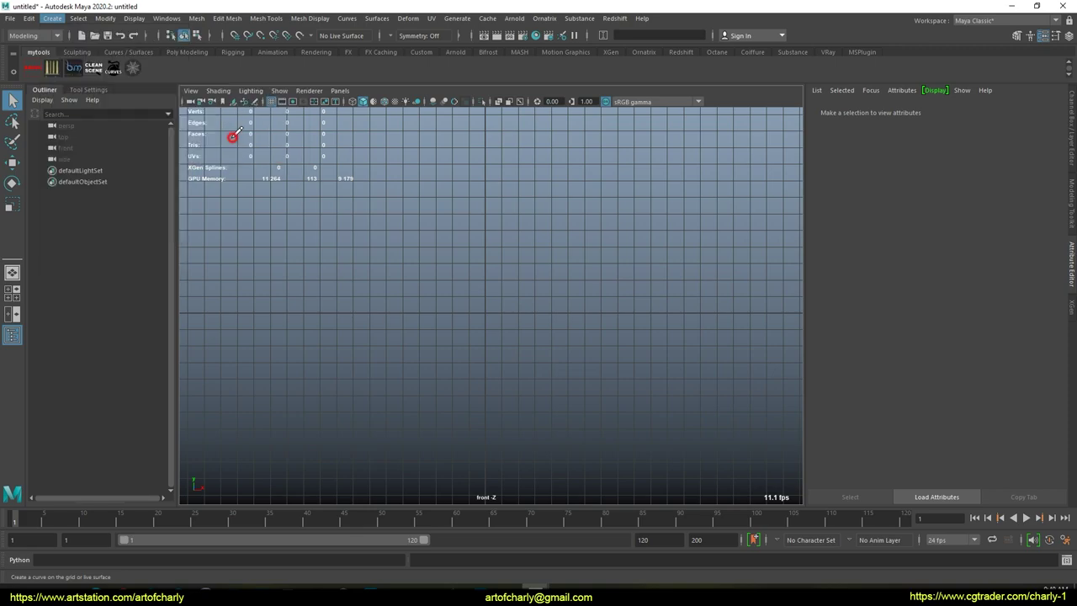
mouse_move(278, 288)
left_mouse_down()
mouse_move(440, 236)
mouse_move(627, 207)
left_mouse_up()
left_click_drag(344, 390, 746, 362)
key("q")
left_click(621, 211, "shift")
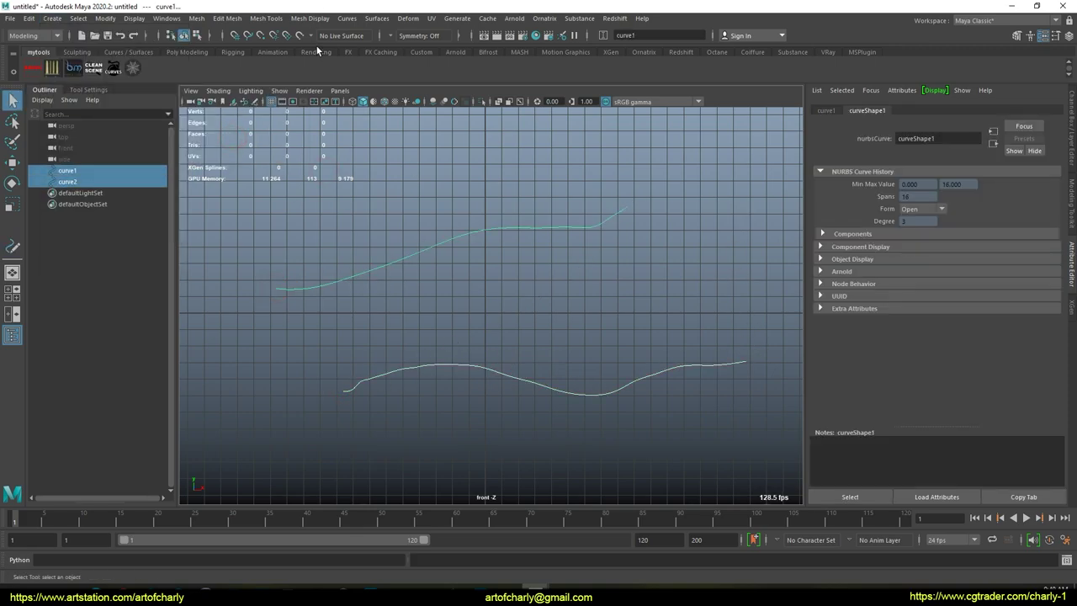
Step: Freeze and reset the transformations of both curves and delete their history
left_click(348, 19)
mouse_move(115, 18)
left_click(135, 71)
left_click(107, 17)
left_click(134, 60)
left_click(28, 18)
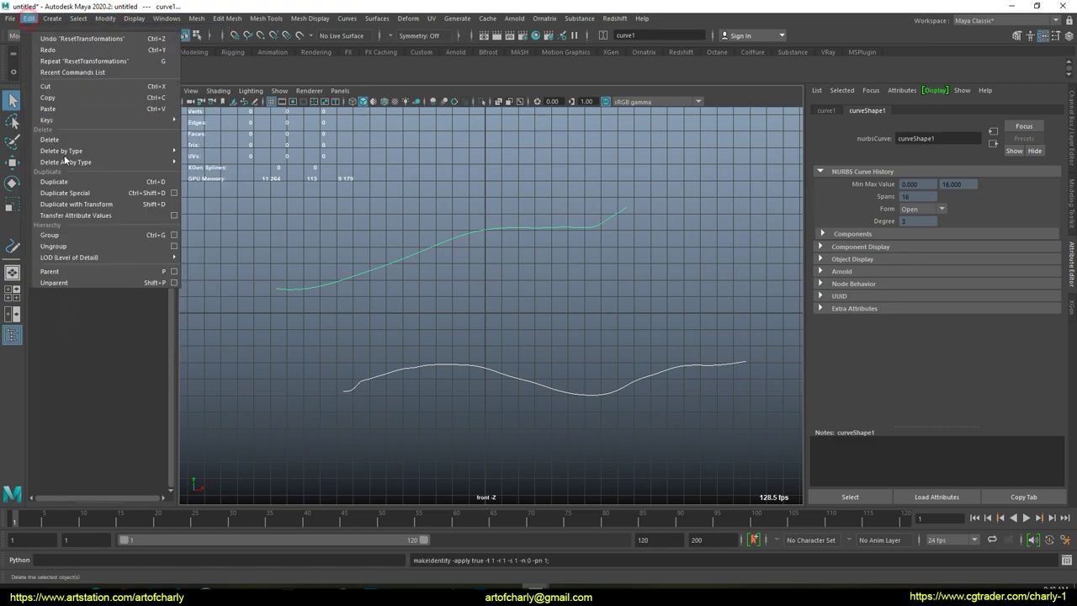
mouse_move(85, 149)
left_click(212, 150)
Step: Rebuild both curves with 4 spans and deselect them
left_click(346, 20)
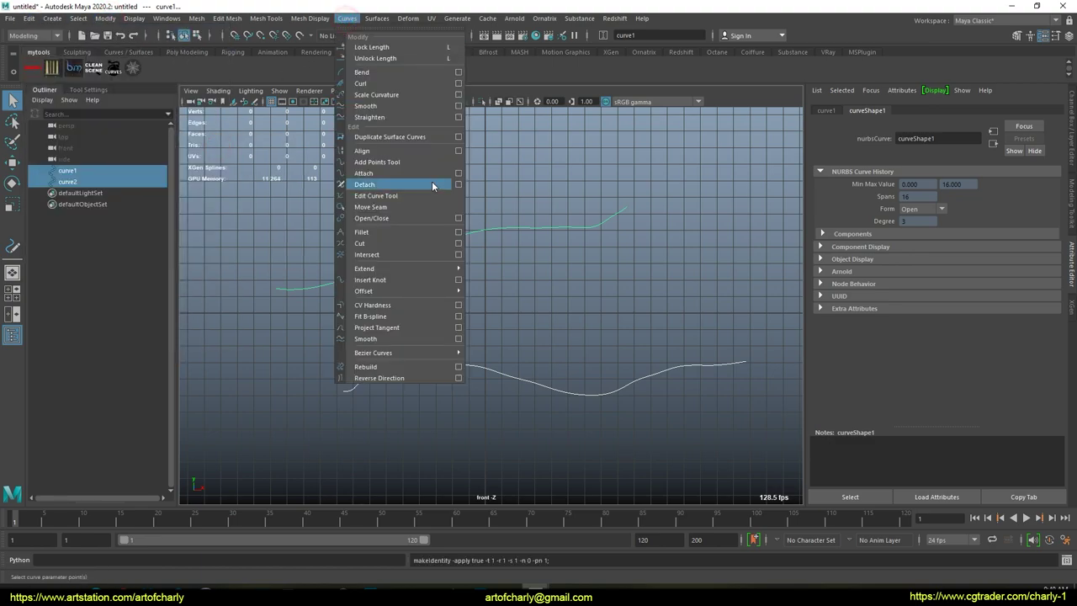
left_click(416, 363)
left_click(539, 325)
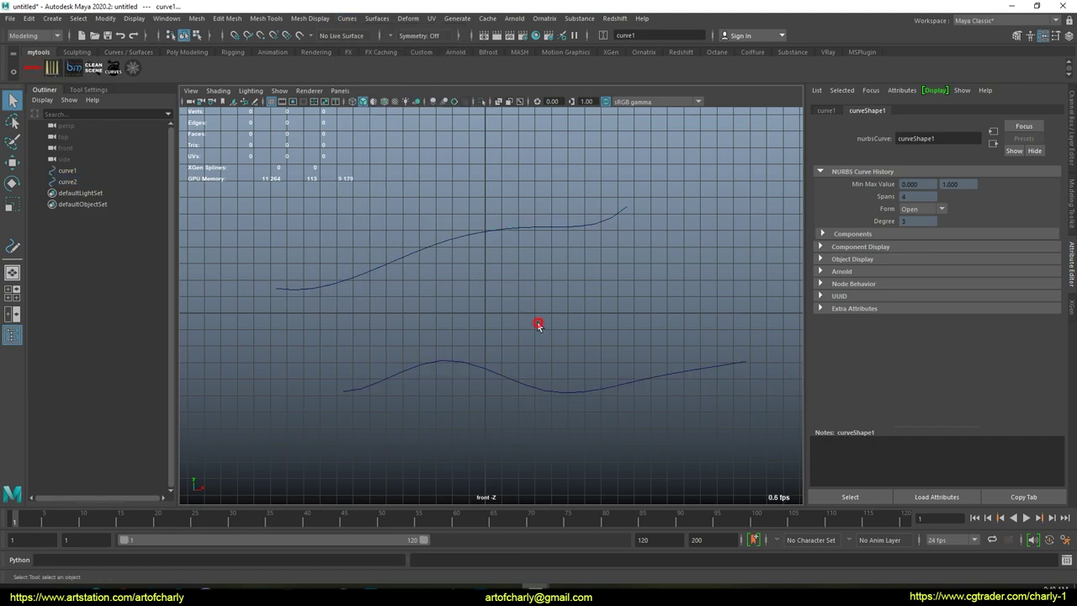
Step: Select both curves in the perspective view and open KobVebs beside them
key("space")
mouse_move(480, 301)
left_mouse_down()
mouse_move(482, 280)
mouse_move(512, 313)
mouse_move(471, 291)
left_mouse_up()
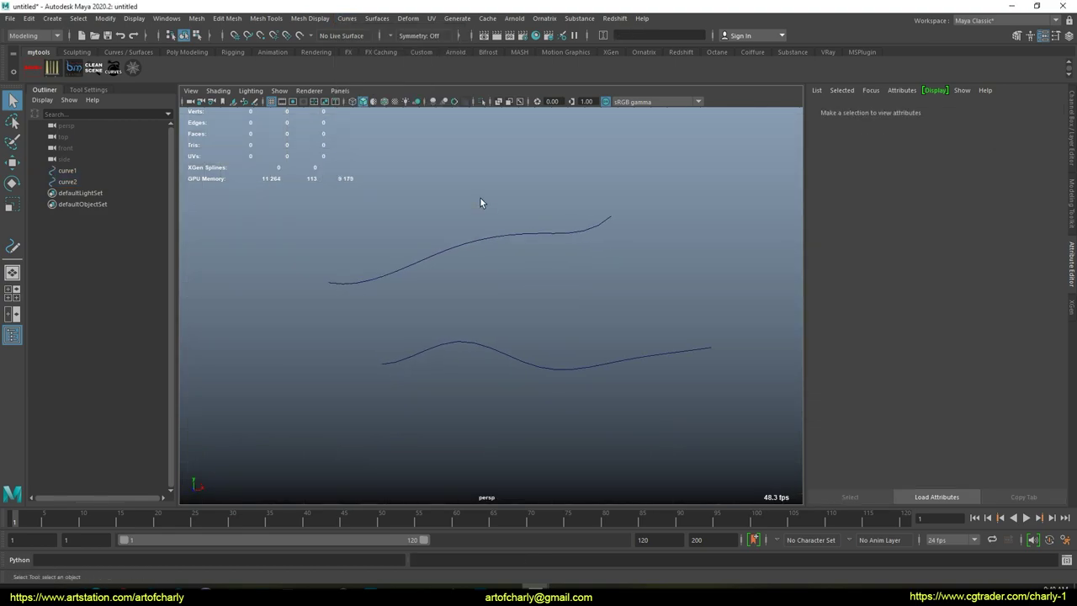
left_click_drag(481, 202, 446, 371)
left_click_drag(427, 333, 451, 326, "alt")
right_click_drag(455, 323, 491, 375, "alt")
left_click_drag(470, 335, 488, 327, "alt")
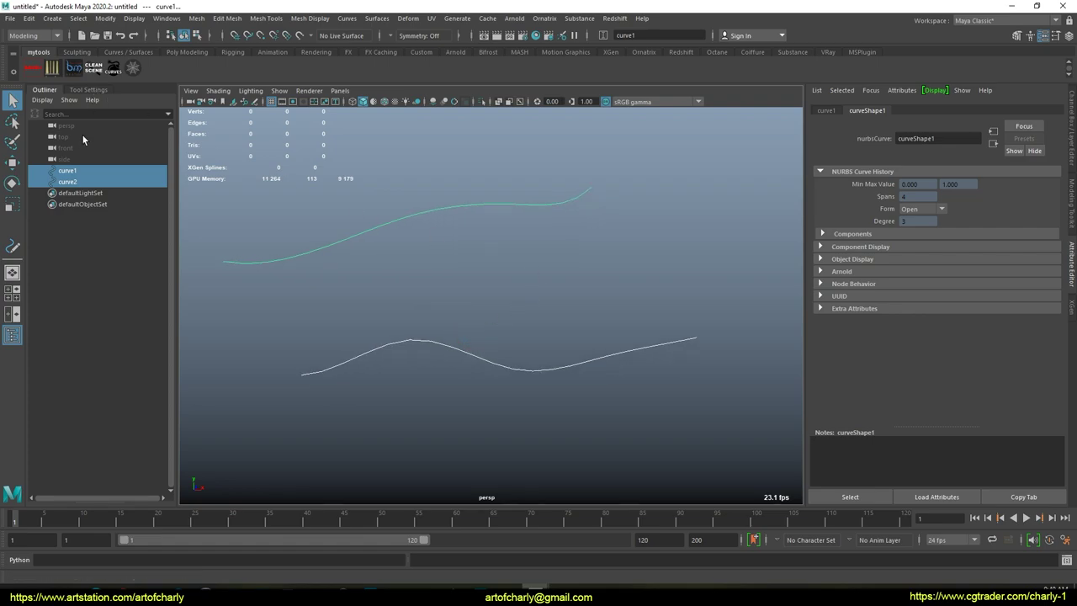
left_click(133, 69)
mouse_move(418, 122)
left_mouse_down()
mouse_move(845, 122)
mouse_move(845, 100)
left_mouse_up()
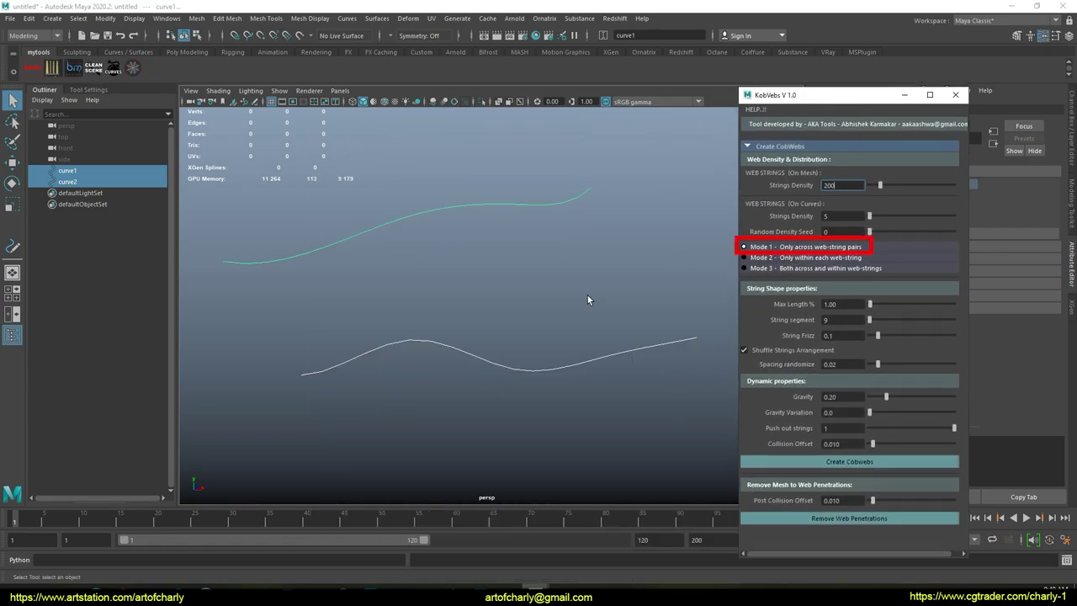
Step: Try to create a Mode 1 web between the two curves with a Max Length of 1.00 and undo it
mouse_move(468, 264)
left_mouse_down("alt")
mouse_move(464, 284)
mouse_move(510, 288)
mouse_move(511, 269)
left_mouse_up("alt")
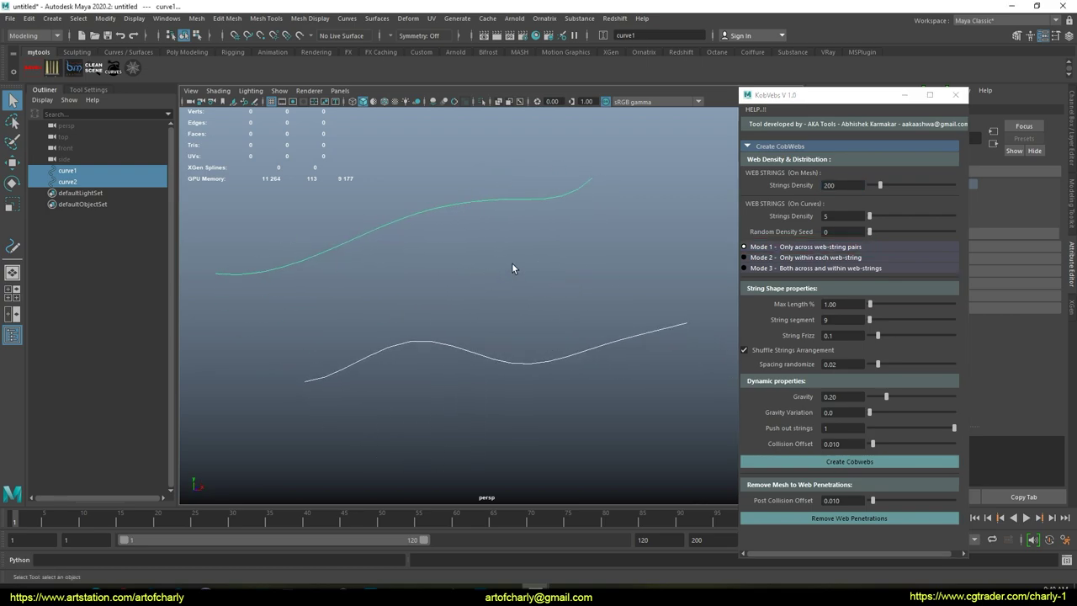
left_click(829, 461)
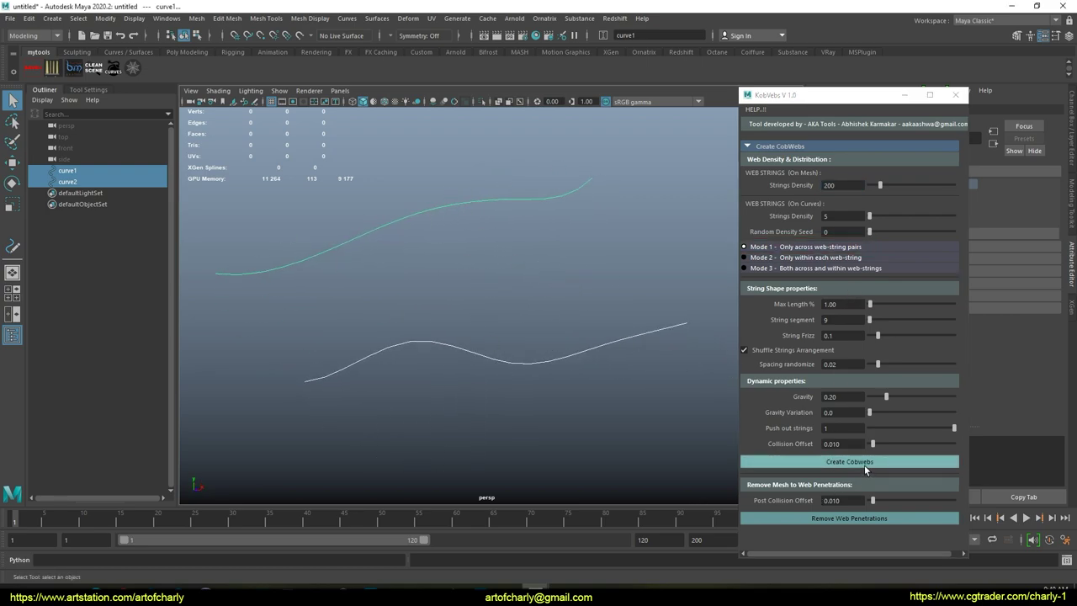
left_click_drag(446, 282, 434, 276, "alt")
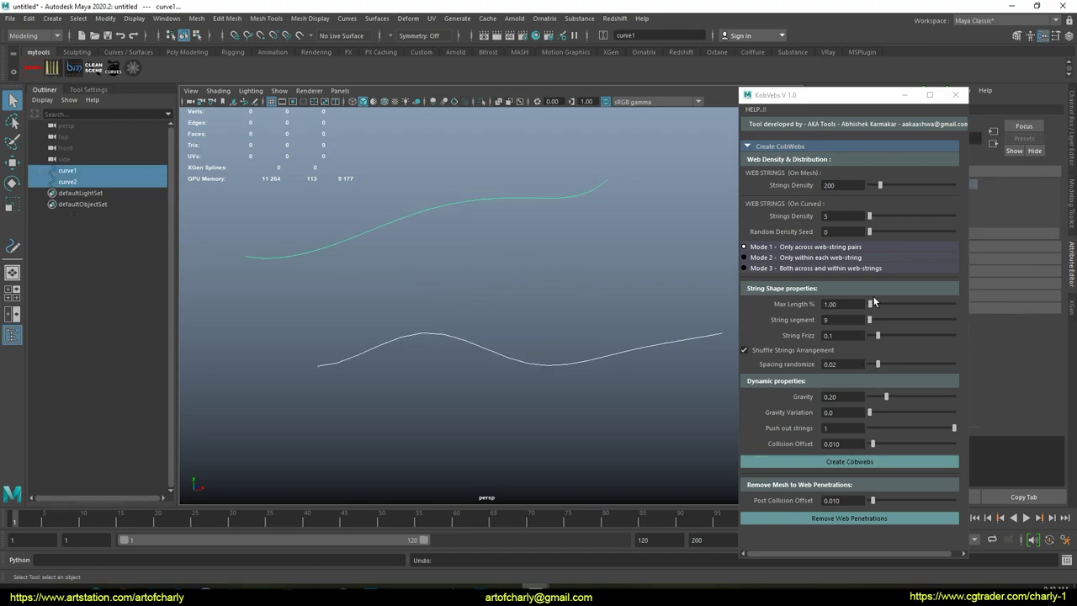
Step: Create a Mode 1 web between the curves with Max Length 100.00 and curve strings density 5, and delete its strings
left_click(867, 462)
left_click_drag(497, 305, 397, 315, "alt")
left_click(503, 206)
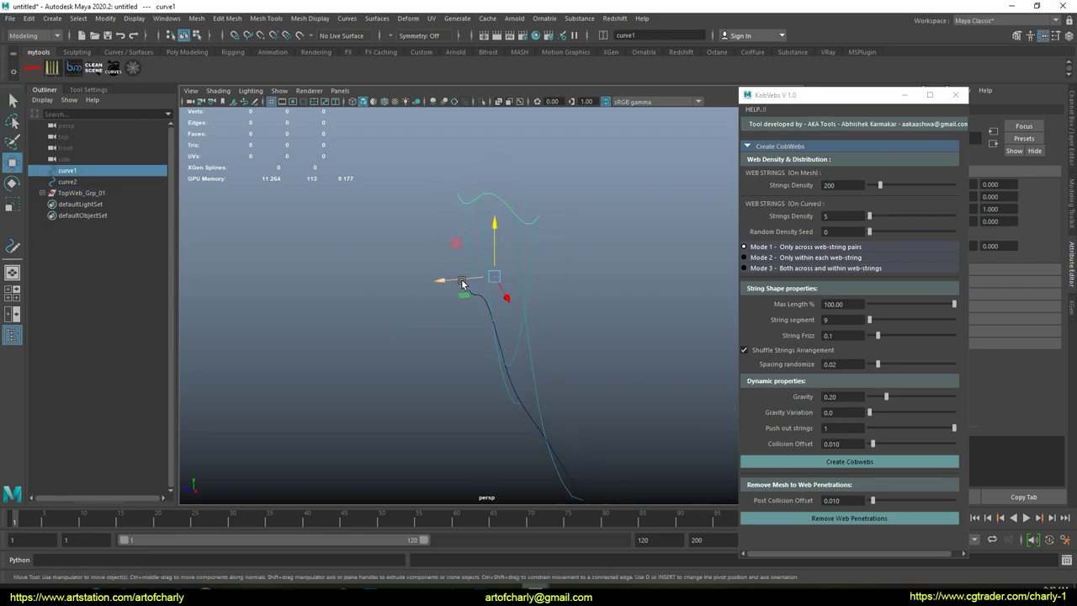
left_click_drag(436, 287, 437, 289, "alt")
left_click_drag(439, 209, 363, 178)
key("Delete")
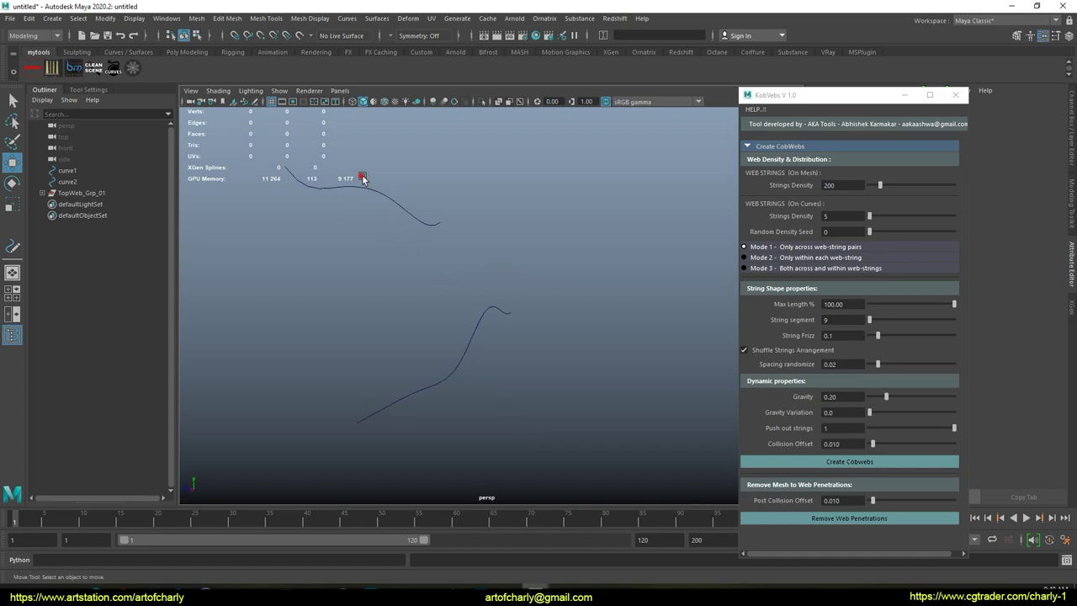
Step: Create another Mode 1 web across the two curves and undo it
left_click_drag(518, 390, 519, 391)
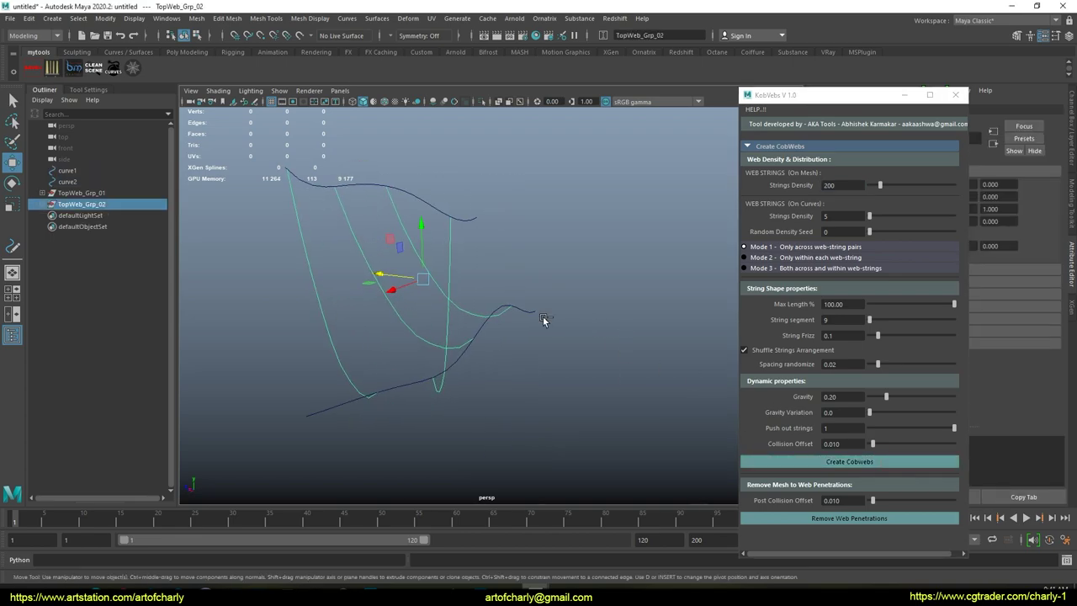
key("ctrl+z")
left_click(572, 274)
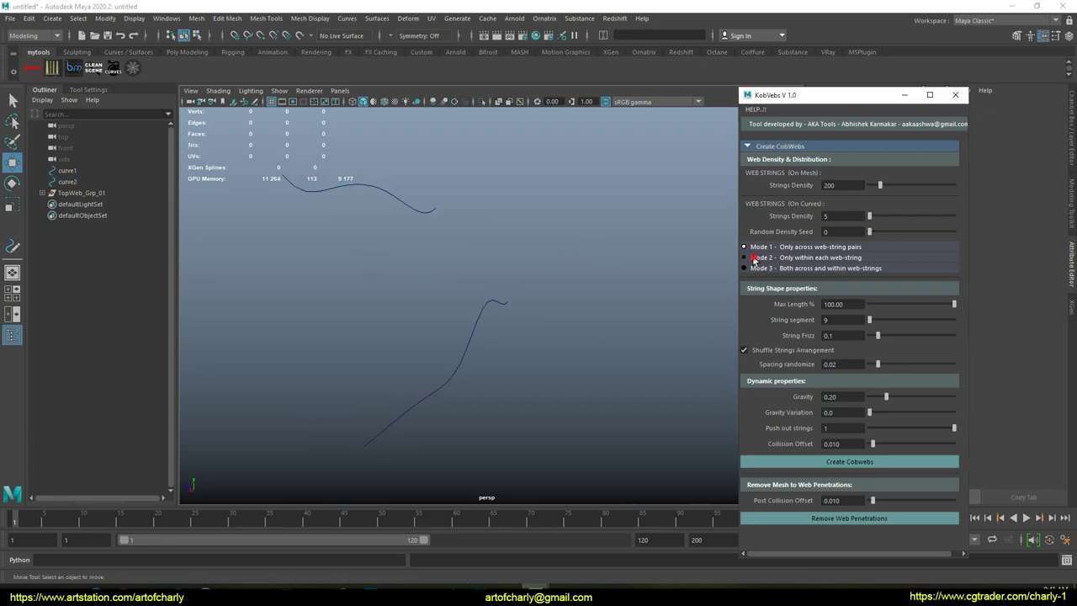
Step: Create a Mode 2 web within each of the two curves, inspect its strings and undo it
left_click_drag(373, 190, 547, 408)
left_click_drag(471, 279, 450, 292, "alt")
left_click_drag(473, 358, 578, 259, "alt")
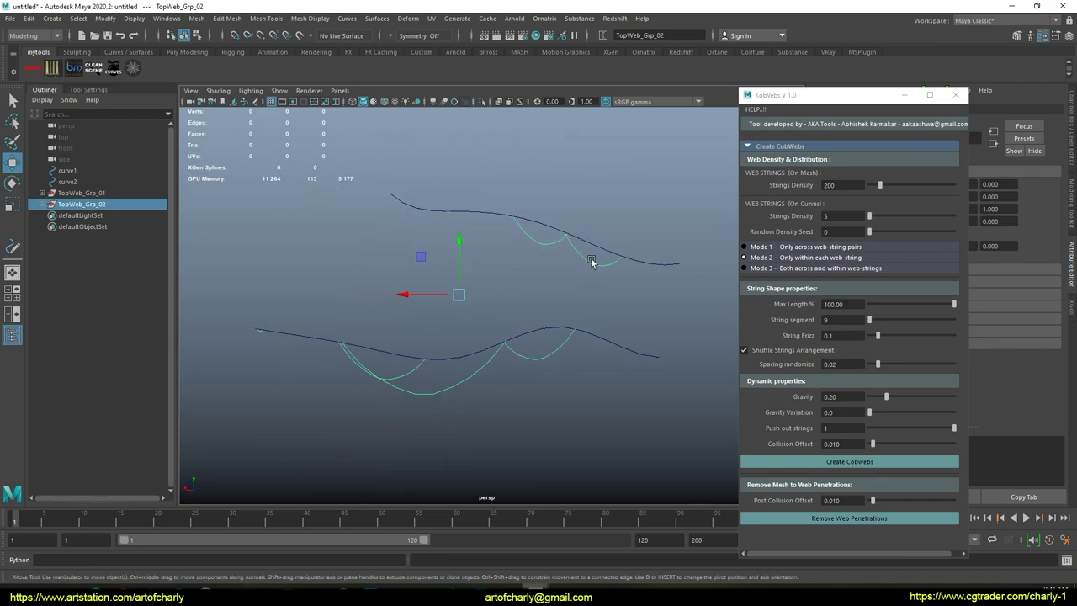
left_click_drag(482, 299, 549, 281, "alt")
left_click(605, 305)
key("ctrl+z")
key("ctrl+z")
key("ctrl+z")
left_click(538, 276)
Step: Create a Mode 3 web both across and within the two curves, and delete its strings
left_click_drag(496, 160, 583, 337)
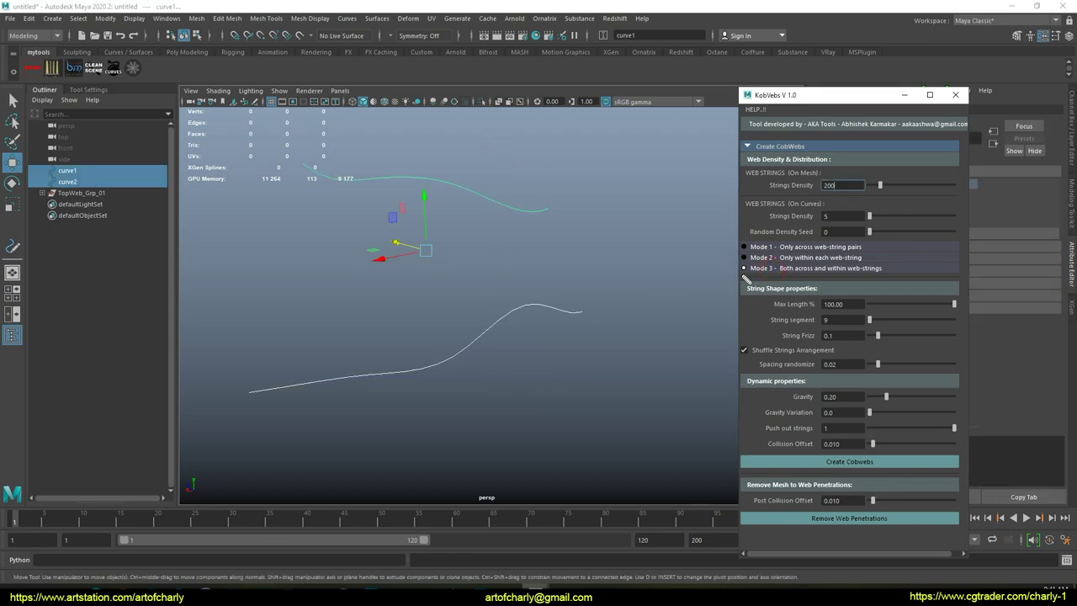
left_click_drag(485, 267, 506, 281, "alt")
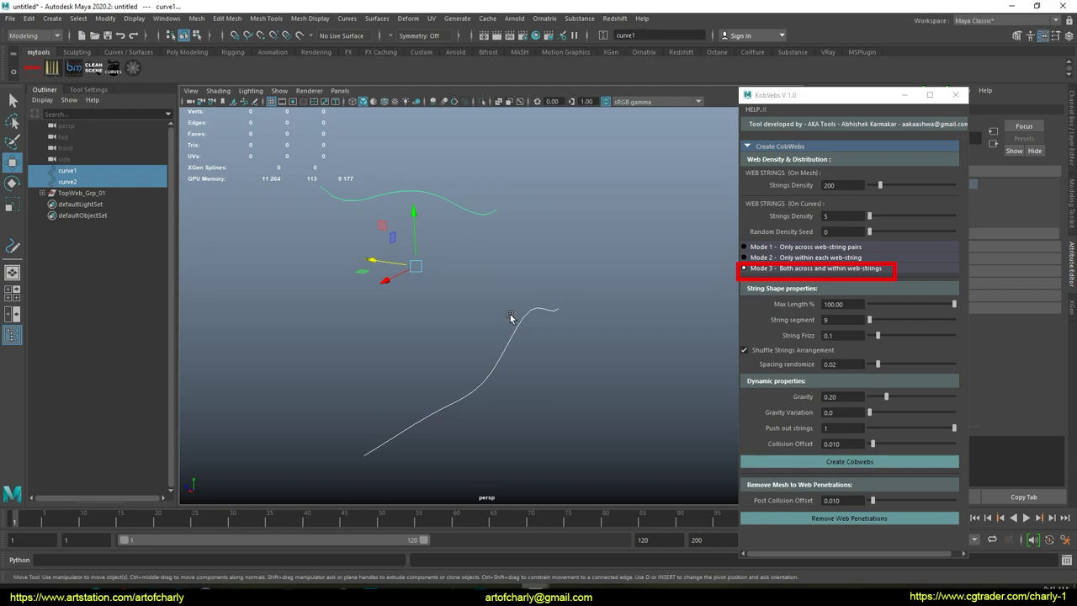
left_click_drag(524, 400, 577, 279, "alt")
left_click(850, 461)
key("Delete")
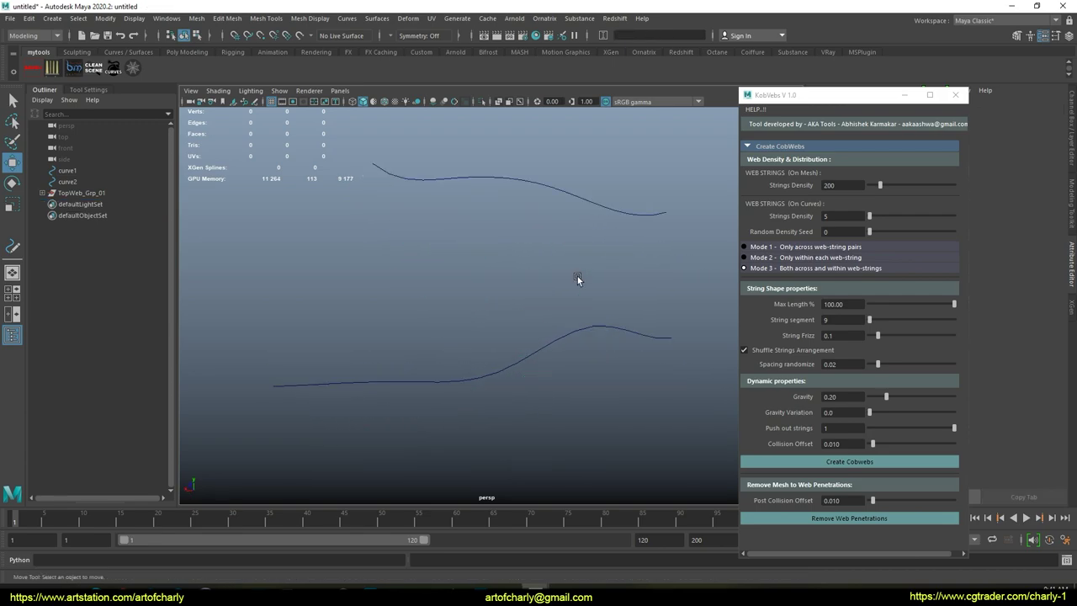